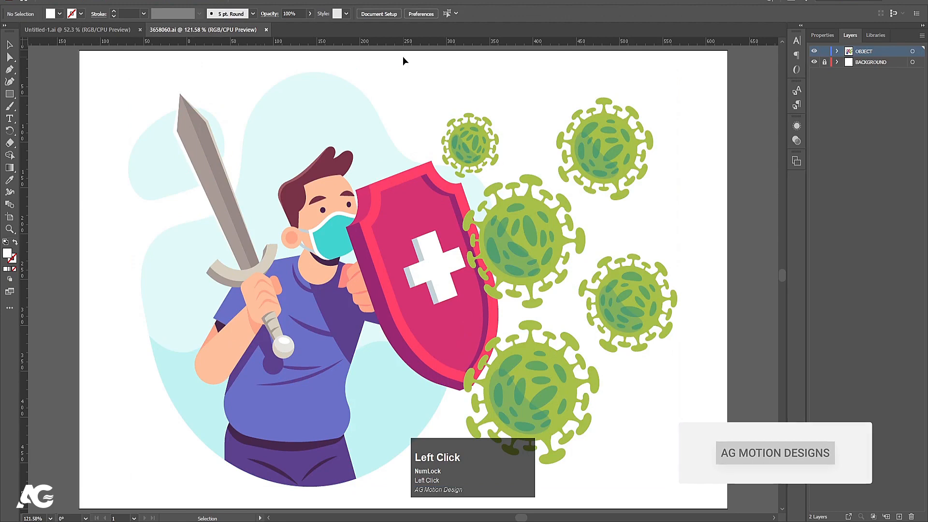
pyautogui.click(465, 164)
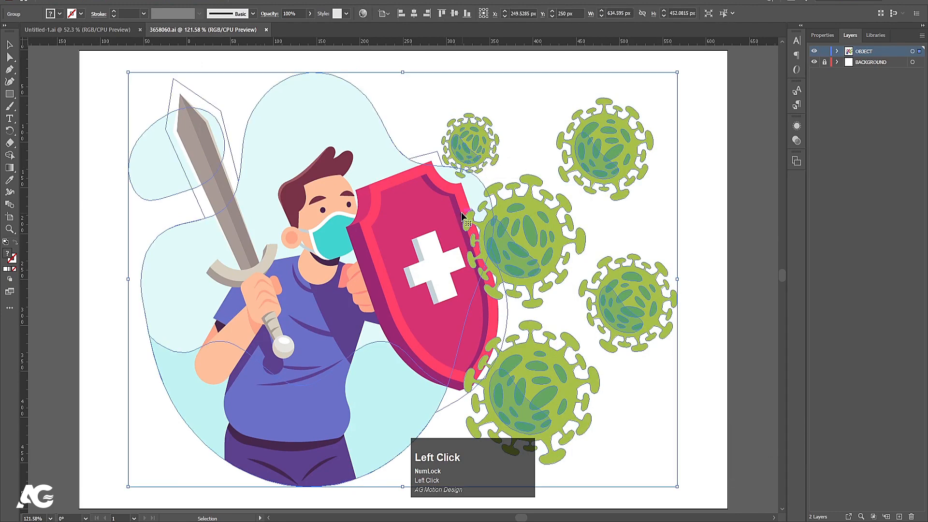
pyautogui.click(399, 113)
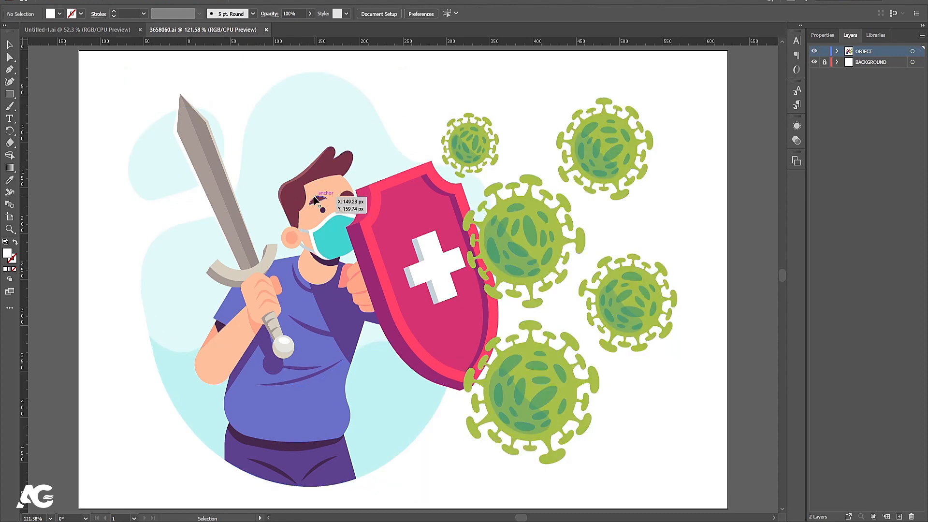
pyautogui.click(396, 99)
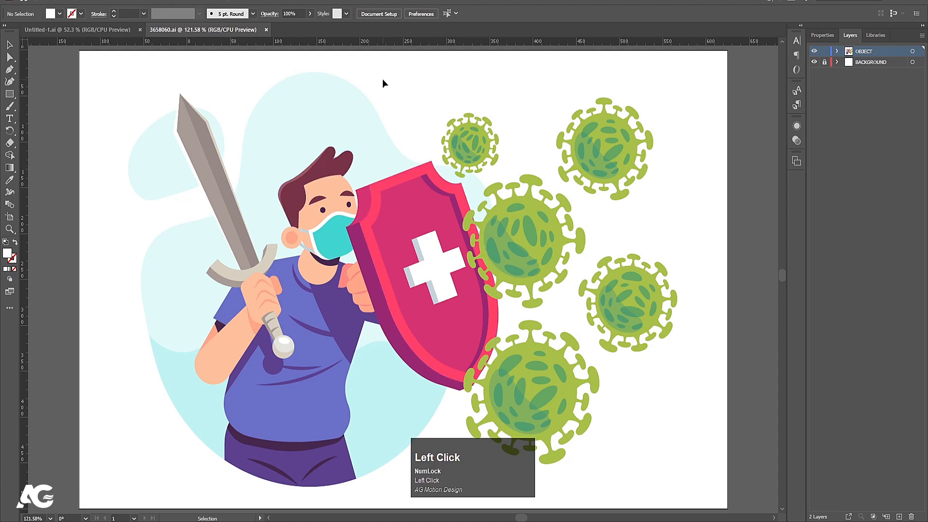
pyautogui.click(318, 93)
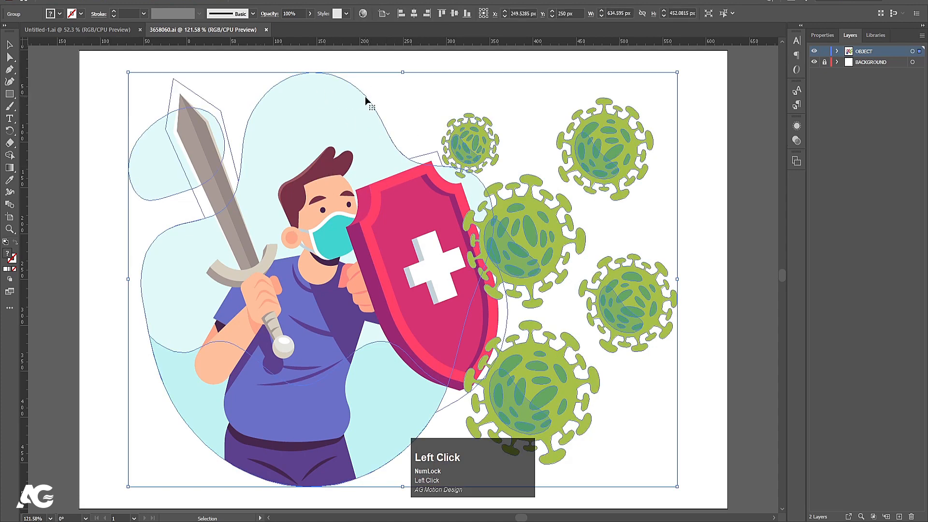
pyautogui.click(482, 108)
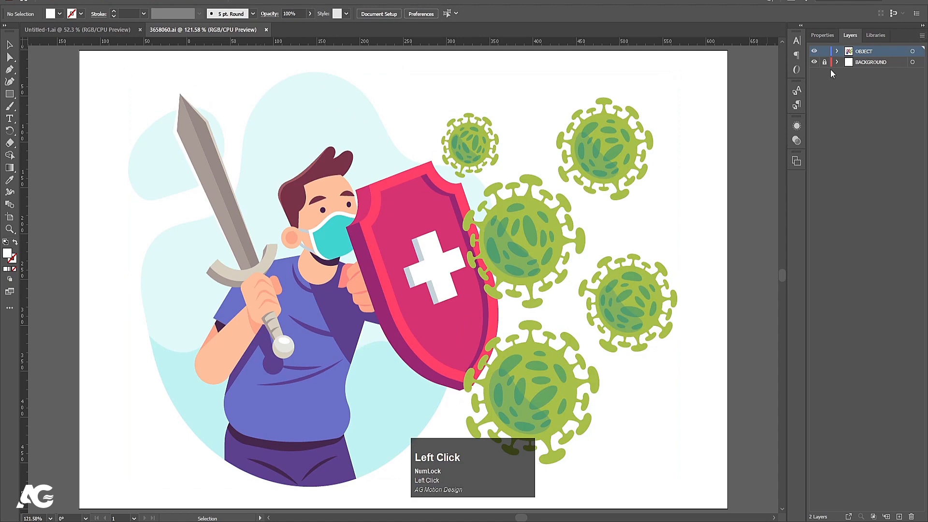
pyautogui.click(874, 64)
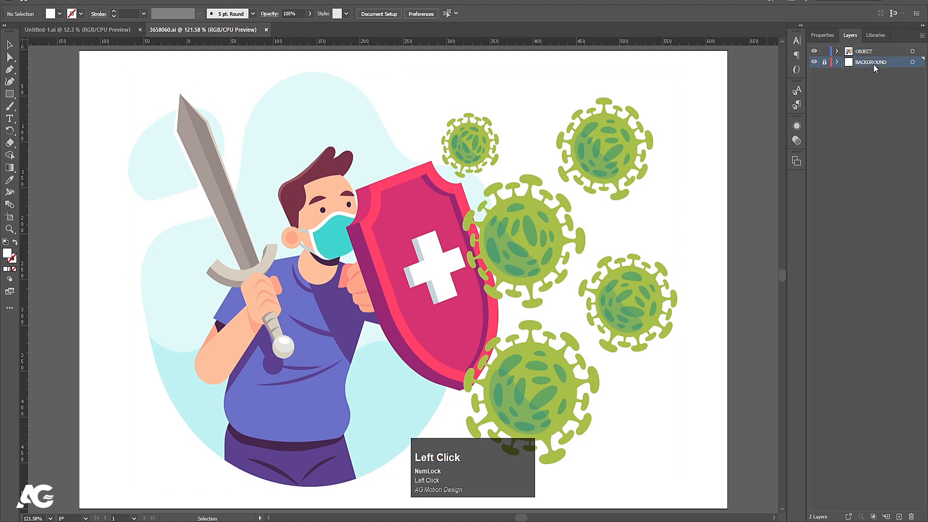
# Copy all the artwork on the OBJECT layer of 3658060.ai and paste it into the Untitled-1.ai document.
pyautogui.click(910, 55)
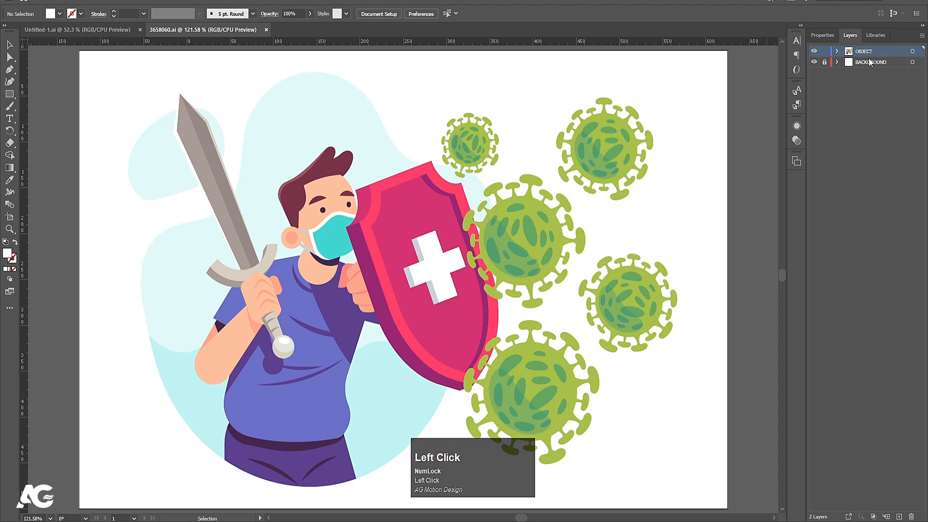
pyautogui.click(912, 52)
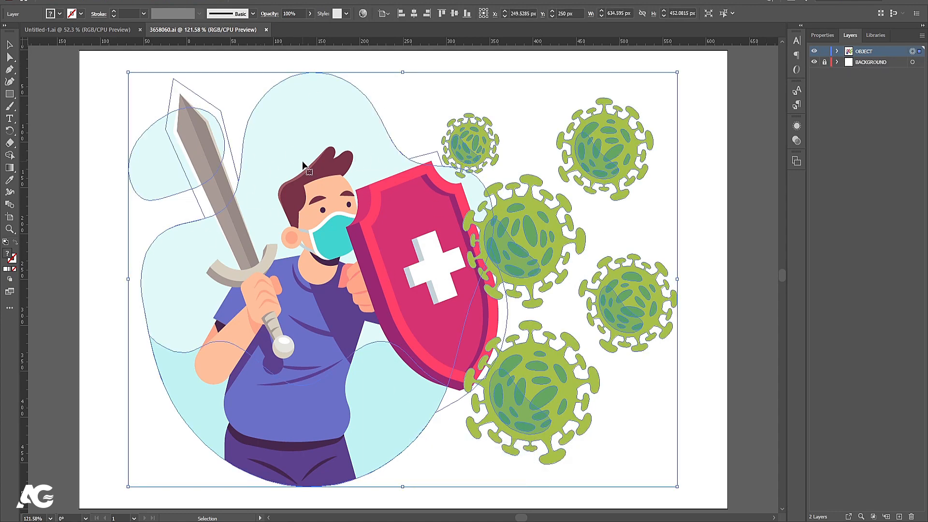
pyautogui.press('ctrl')
pyautogui.hotkey('ctrl', 'c')
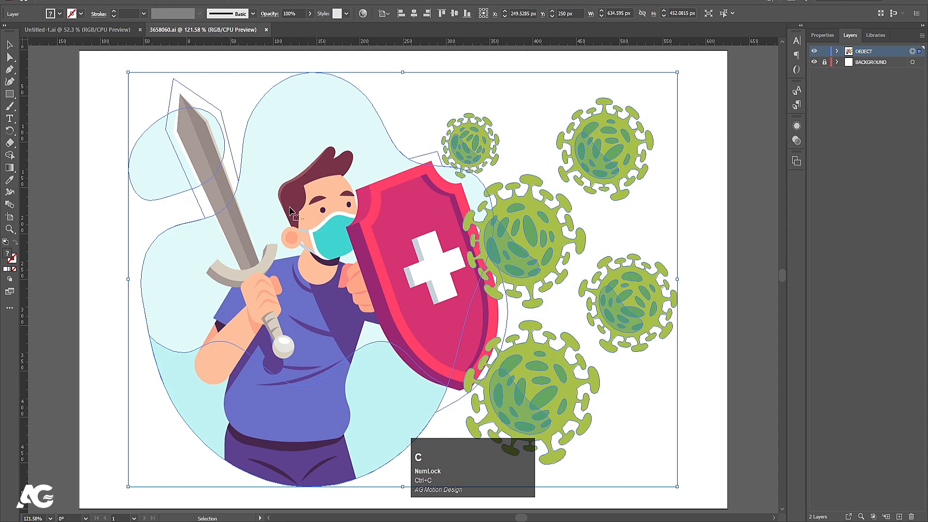
pyautogui.click(87, 30)
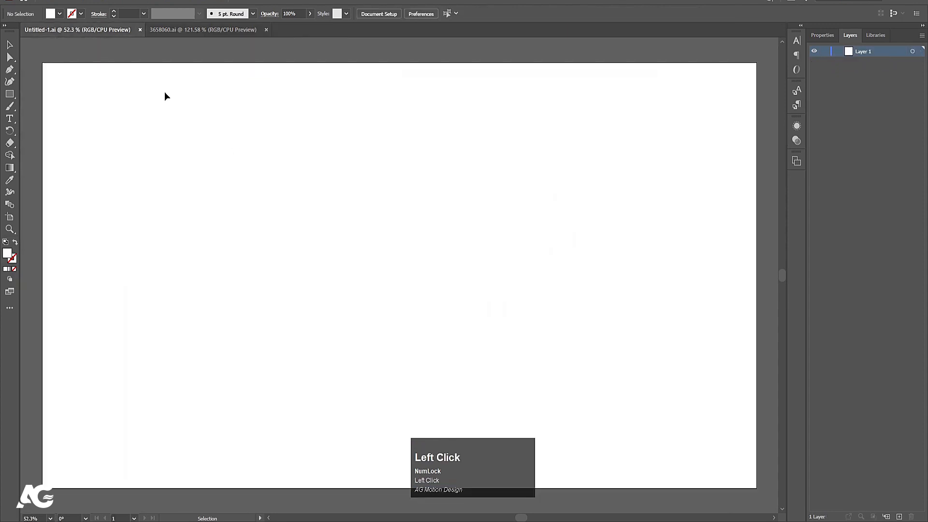
pyautogui.press('ctrl')
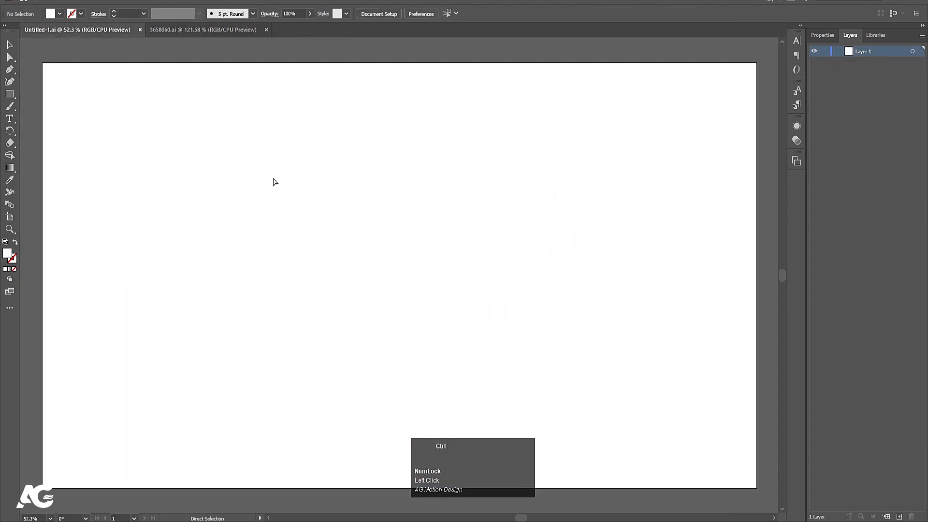
pyautogui.hotkey('ctrl', 'v')
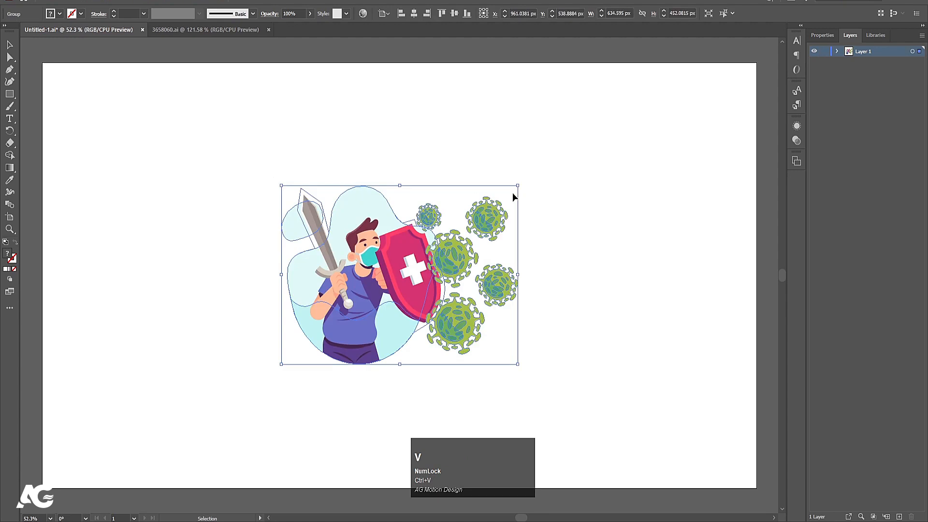
# Scale the pasted illustration up proportionally to about 1272 by 906 px and position it near the middle of the artboard.
pyautogui.moveTo(520, 185); pyautogui.dragTo(652, 84)
pyautogui.moveTo(483, 242); pyautogui.dragTo(438, 296)
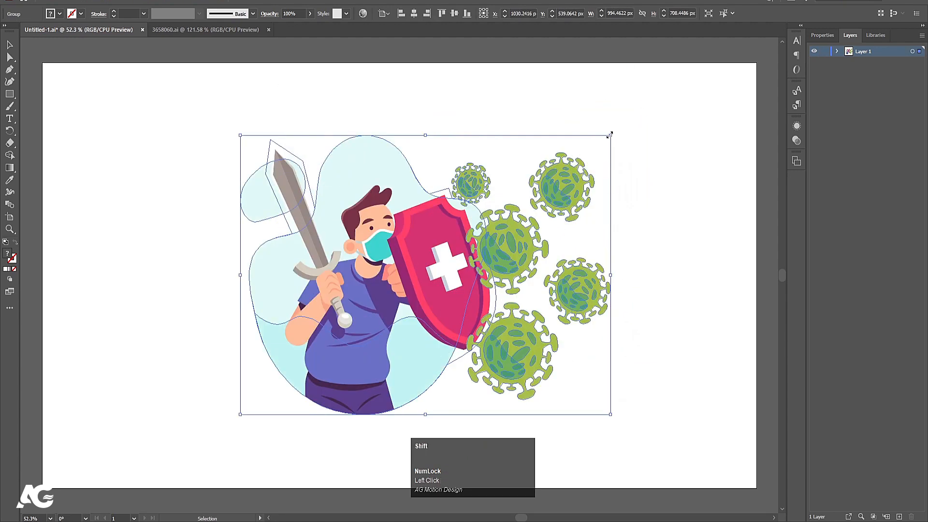
pyautogui.moveTo(610, 132); pyautogui.dragTo(664, 77)
pyautogui.moveTo(413, 252); pyautogui.dragTo(392, 290)
pyautogui.moveTo(621, 130); pyautogui.dragTo(672, 91)
pyautogui.moveTo(457, 251); pyautogui.dragTo(418, 252)
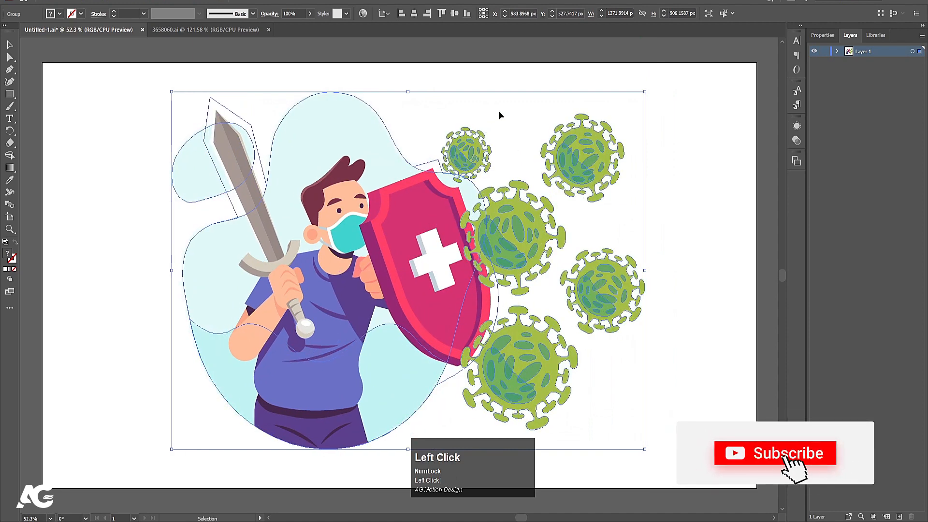
# Ungroup the illustration and deselect it.
pyautogui.click(498, 112)
pyautogui.click(410, 241)
pyautogui.rightClick(410, 242)
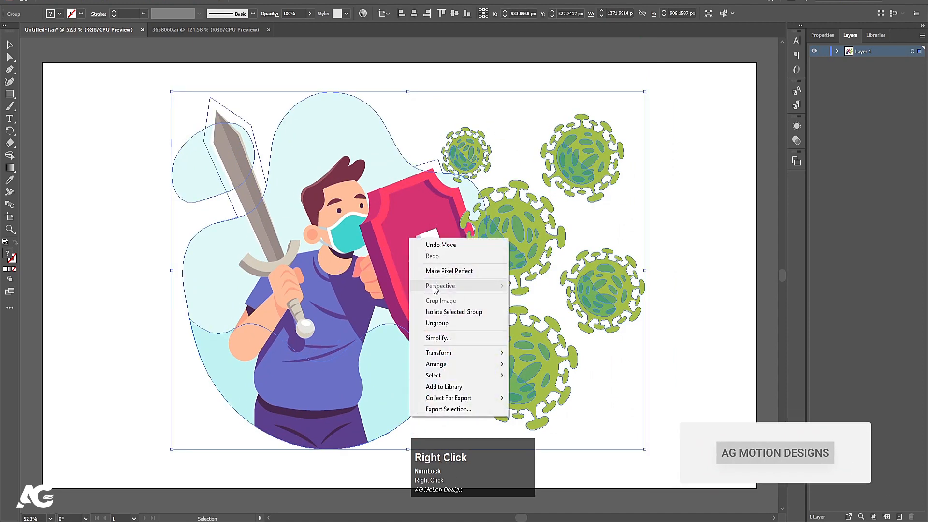
pyautogui.click(445, 320)
pyautogui.click(650, 203)
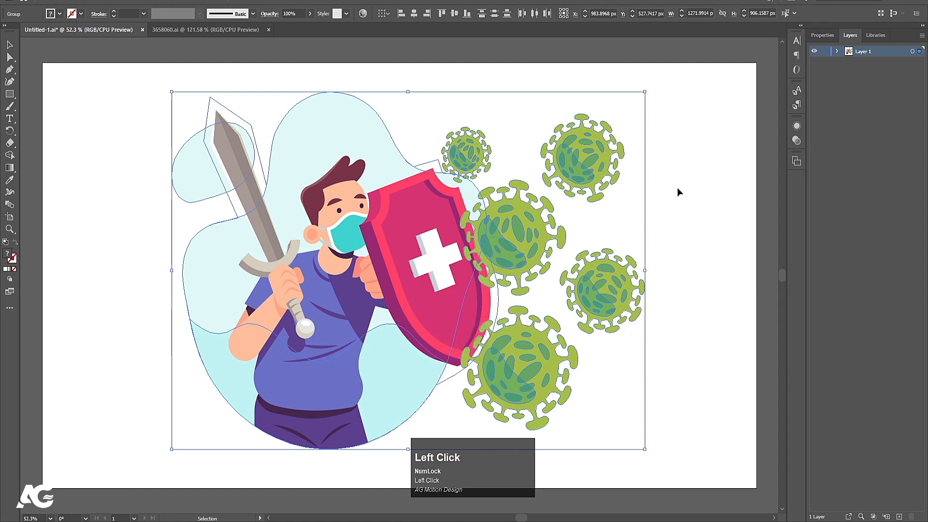
# Examine which parts of the ungrouped illustration can be selected separately, checking the viruses and the character with the shield.
pyautogui.click(466, 149)
pyautogui.click(599, 155)
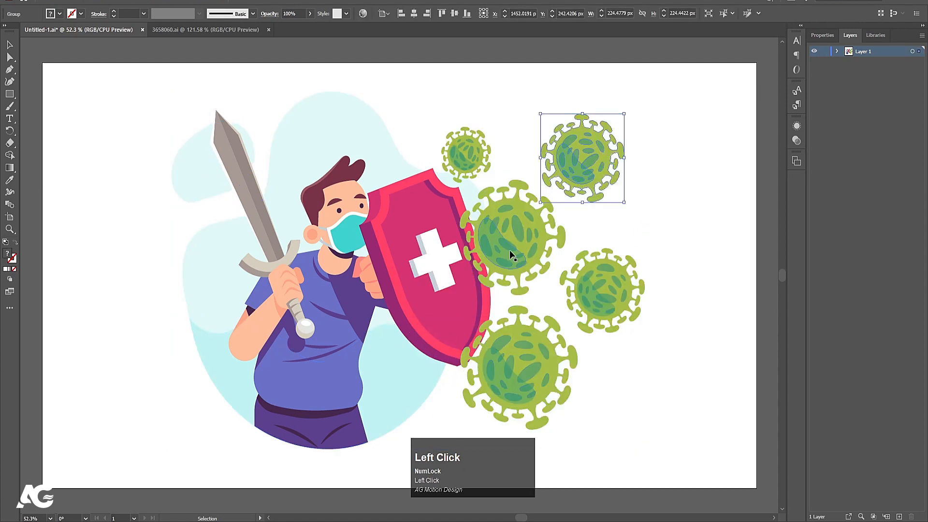
pyautogui.click(509, 250)
pyautogui.click(407, 239)
pyautogui.click(509, 107)
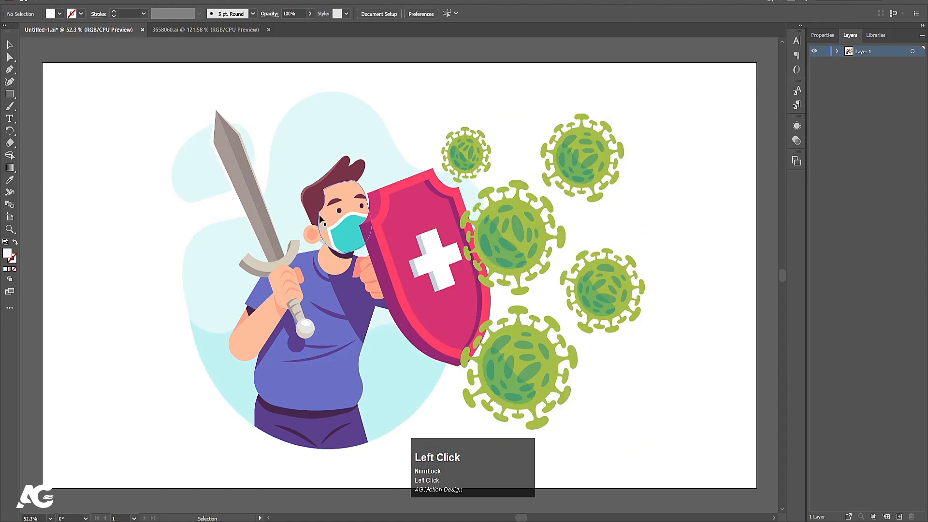
pyautogui.click(319, 214)
pyautogui.click(511, 130)
# Move the smallest virus, above the shield, onto a new layer in its original position and name that layer 1.
pyautogui.click(475, 152)
pyautogui.hotkey('ctrl', 'x')
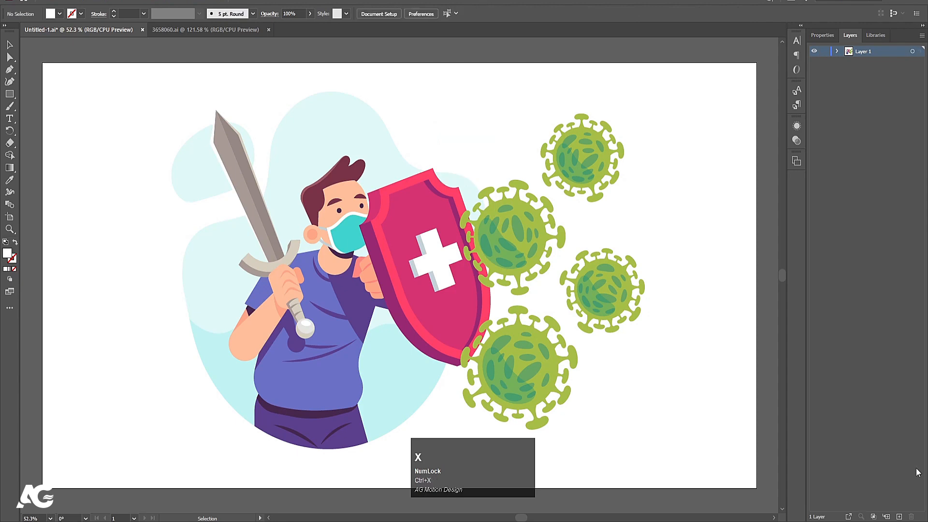
pyautogui.click(899, 516)
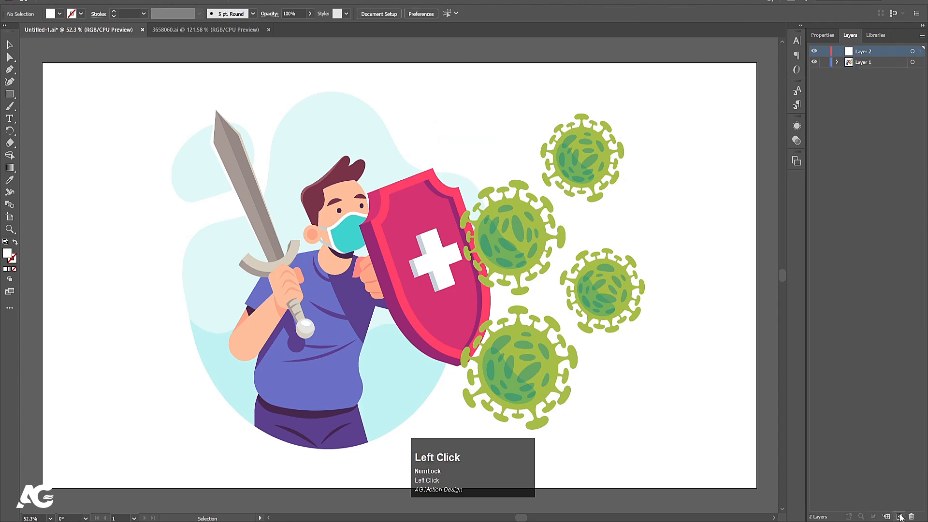
pyautogui.hotkey('ctrl', 'shift', 'v')
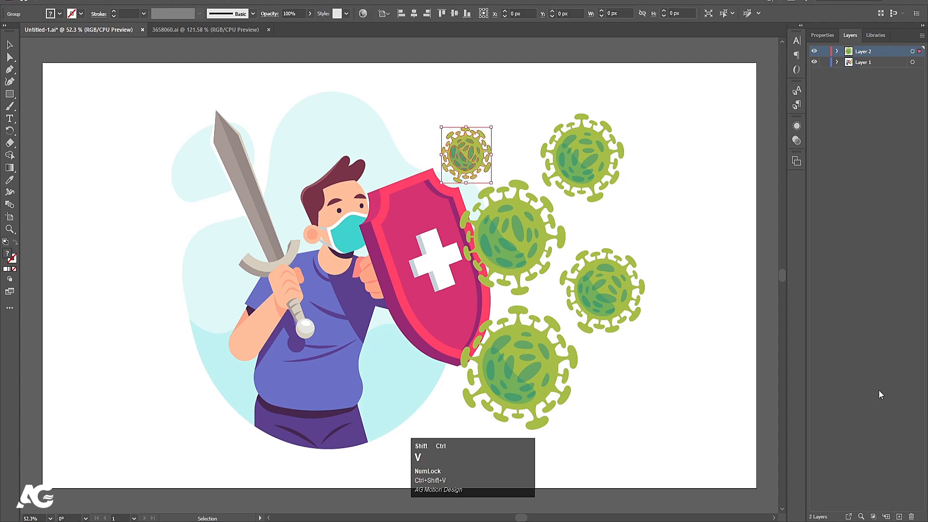
pyautogui.doubleClick(865, 52)
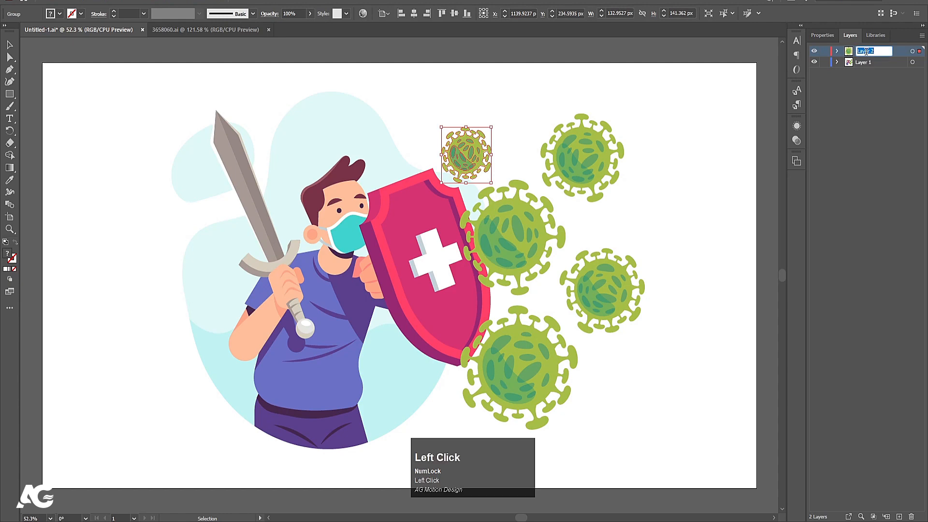
pyautogui.write('1')
pyautogui.press('Return')
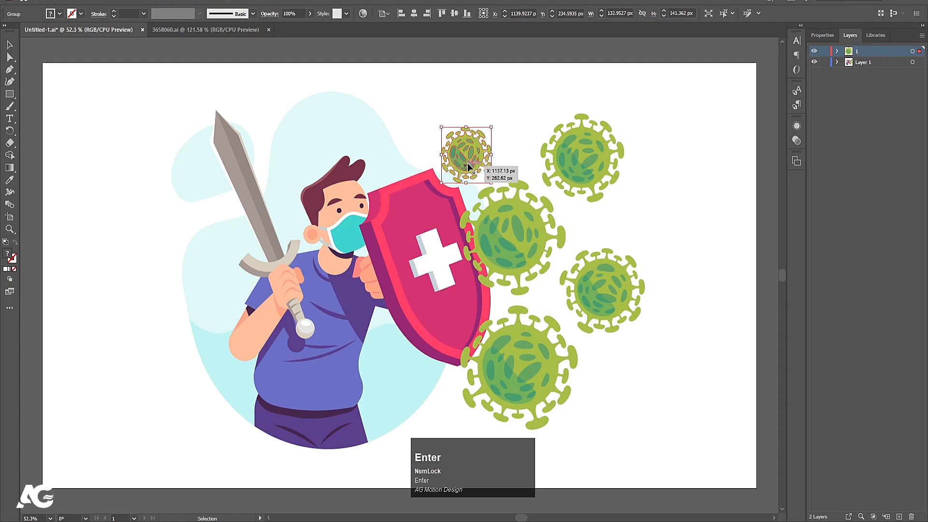
# Move the upper-right virus onto its own new layer, keeping its original position.
pyautogui.click(602, 179)
pyautogui.hotkey('ctrl', 'x')
pyautogui.click(898, 516)
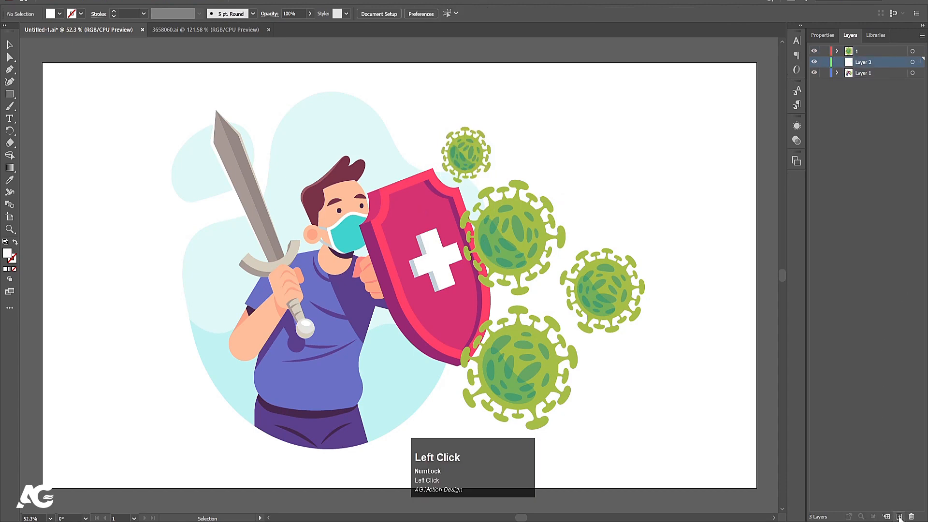
pyautogui.hotkey('ctrl', 'shift', 'v')
# Move the large virus touching the shield's upper right edge onto its own new layer, keeping its position.
pyautogui.click(559, 227)
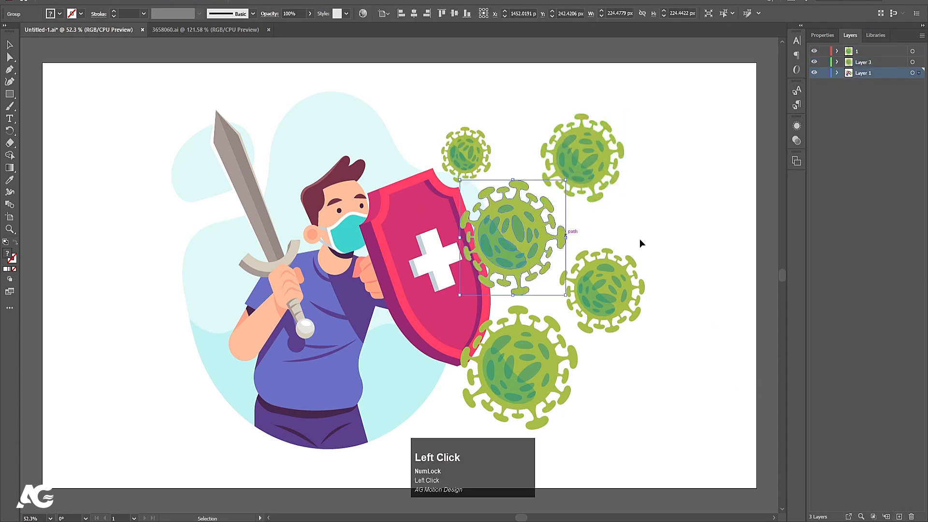
pyautogui.hotkey('ctrl', 'x')
pyautogui.click(898, 516)
pyautogui.hotkey('ctrl', 'shift', 'v')
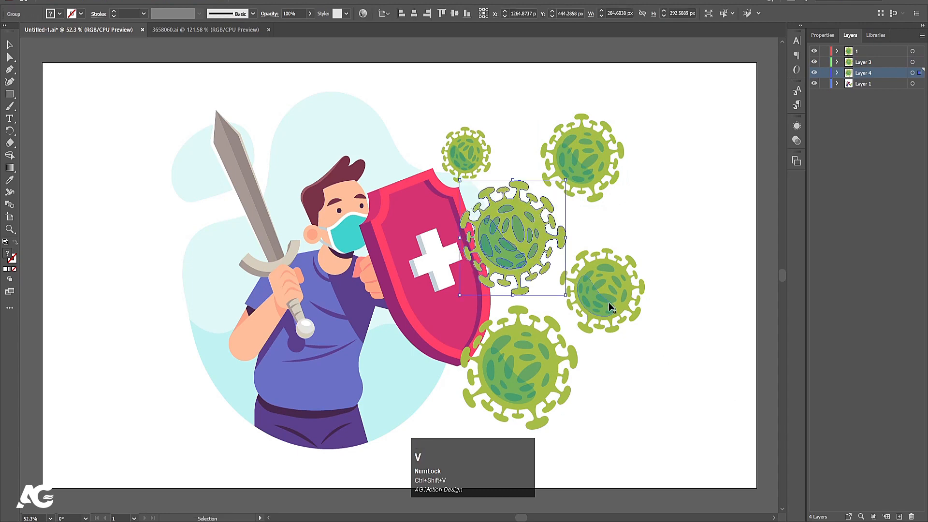
# Move the lower-right virus onto its own new layer, keeping its original position.
pyautogui.click(628, 305)
pyautogui.hotkey('ctrl', 'x')
pyautogui.click(899, 516)
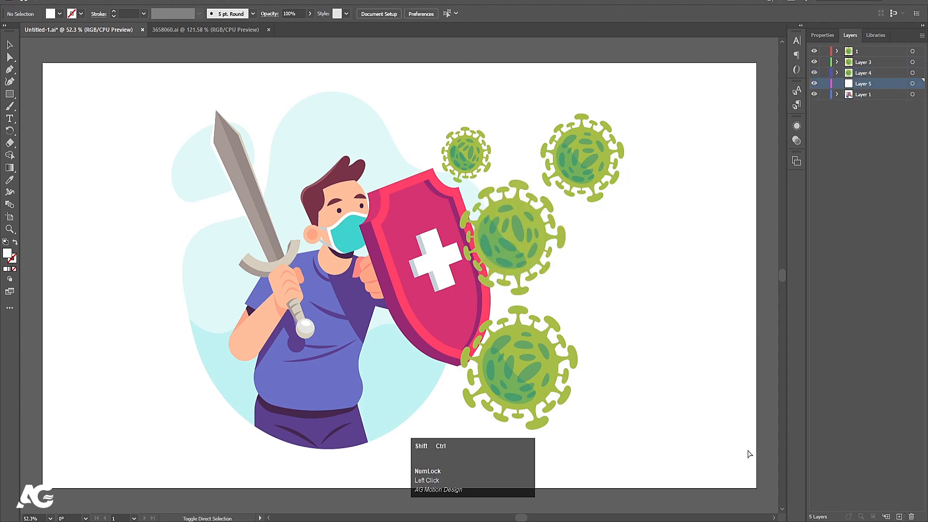
pyautogui.hotkey('ctrl', 'shift', 'v')
# Move the large bottom virus onto its own new layer, keeping its original position.
pyautogui.click(562, 391)
pyautogui.hotkey('ctrl', 'x')
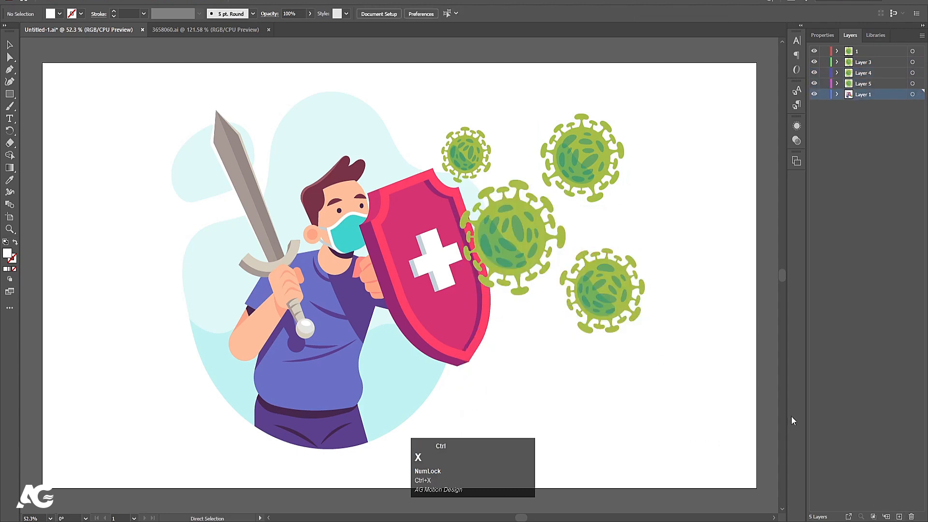
pyautogui.click(898, 516)
pyautogui.hotkey('ctrl', 'shift', 'v')
# Rename Layer 3, Layer 4, Layer 5 and Layer 6 as 2, 3, 4 and 5 respectively.
pyautogui.click(865, 63)
pyautogui.doubleClick(866, 63)
pyautogui.write('2')
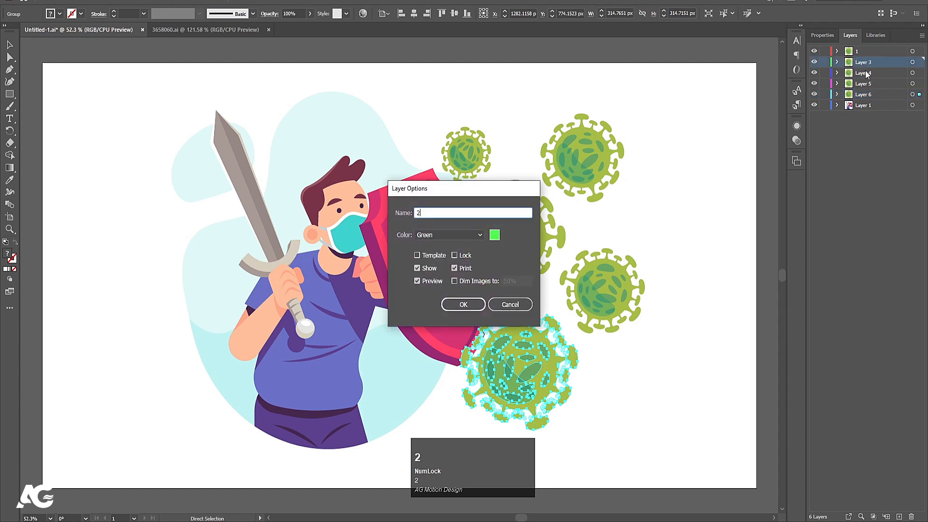
pyautogui.press('Return')
pyautogui.doubleClick(865, 73)
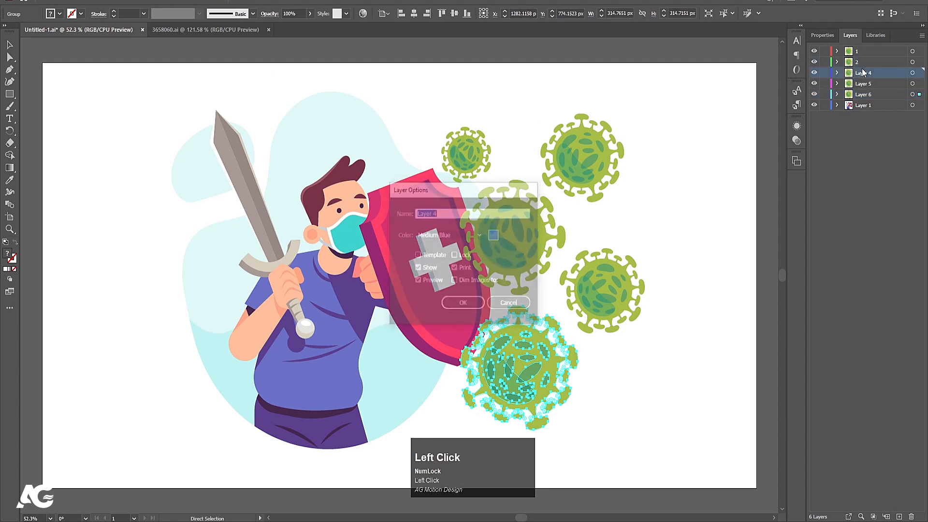
pyautogui.write('3')
pyautogui.press('Return')
pyautogui.doubleClick(863, 83)
pyautogui.write('4')
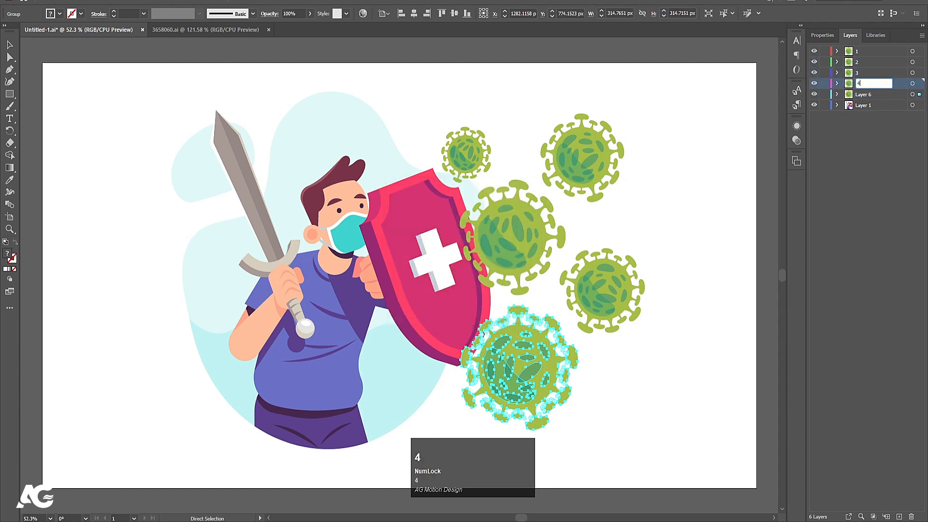
pyautogui.doubleClick(863, 95)
pyautogui.write('5')
pyautogui.press('Return')
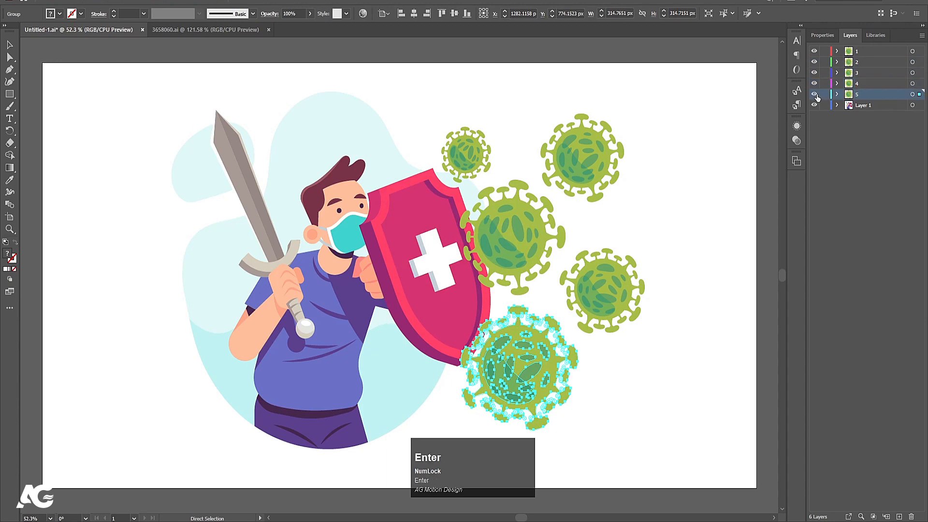
# Hide virus layers 1 to 5 and move the character with sword and shield onto a new layer in place.
pyautogui.moveTo(815, 94); pyautogui.dragTo(814, 51)
pyautogui.click(425, 217)
pyautogui.hotkey('ctrl', 'x')
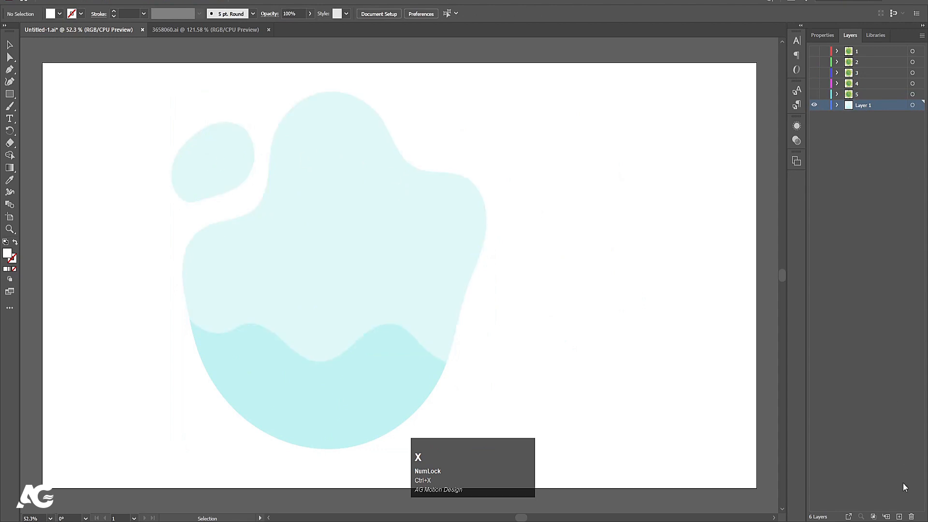
pyautogui.click(899, 517)
pyautogui.hotkey('ctrl', 'shift', 'v')
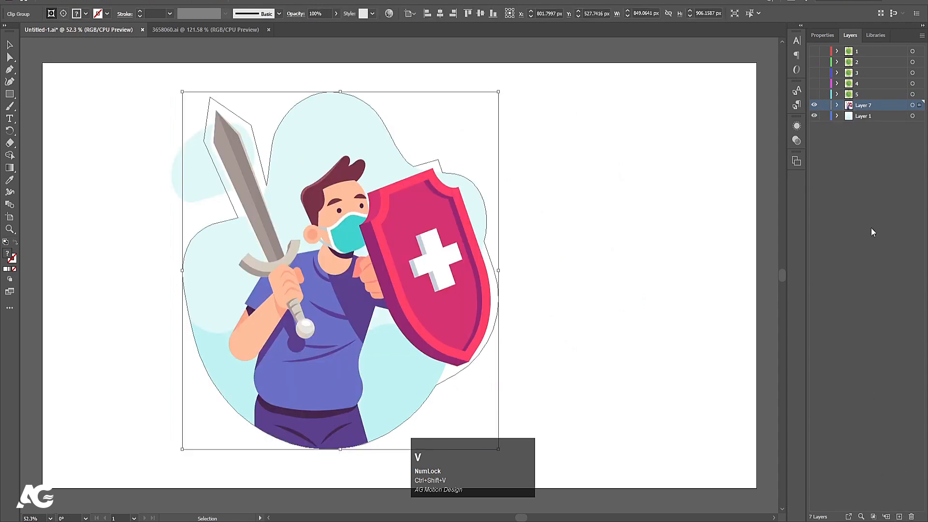
# Rename Layer 1 to bg and hide it.
pyautogui.doubleClick(864, 116)
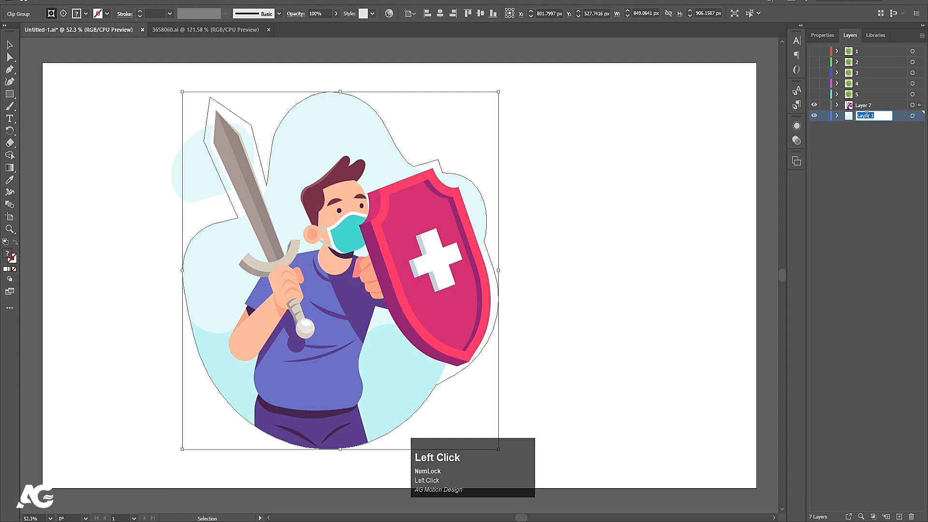
pyautogui.write('bg')
pyautogui.press('Return')
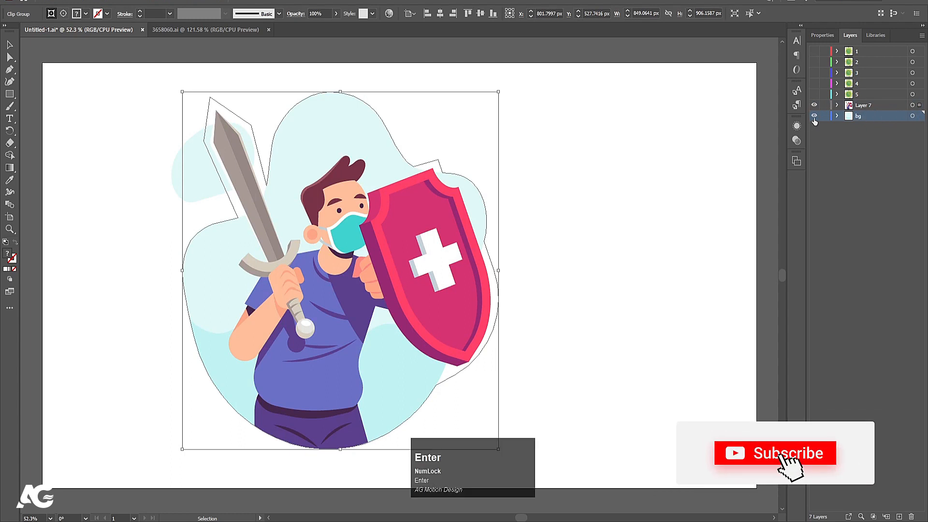
pyautogui.click(814, 116)
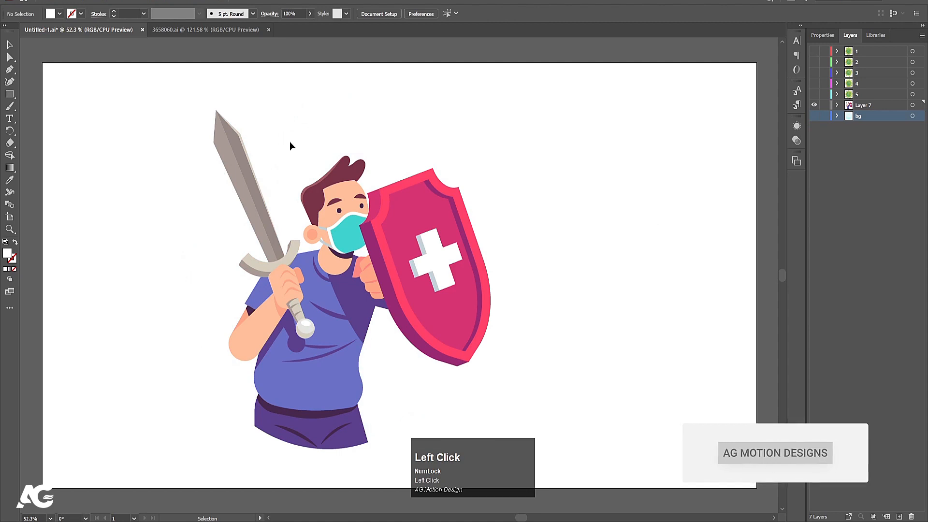
# Release the character's clipping mask and delete the leftover outline path around him.
pyautogui.rightClick(321, 198)
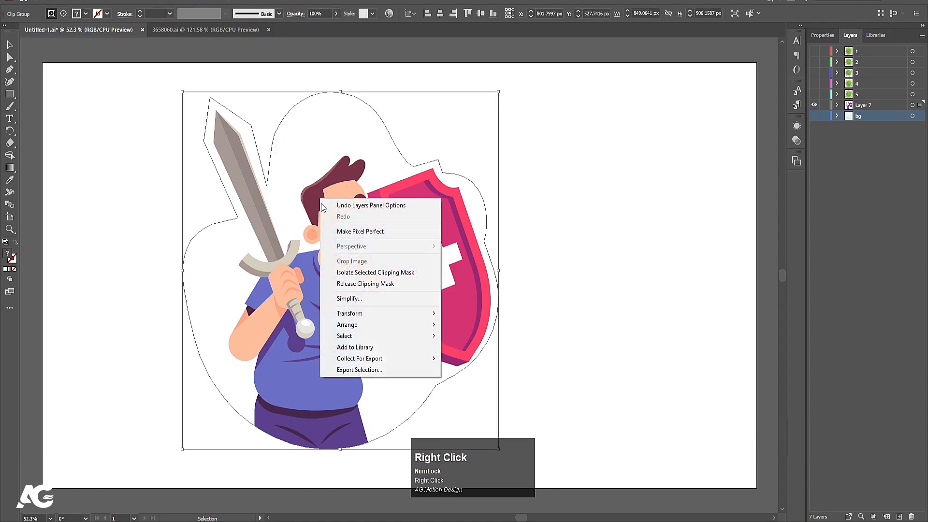
pyautogui.click(349, 285)
pyautogui.click(620, 250)
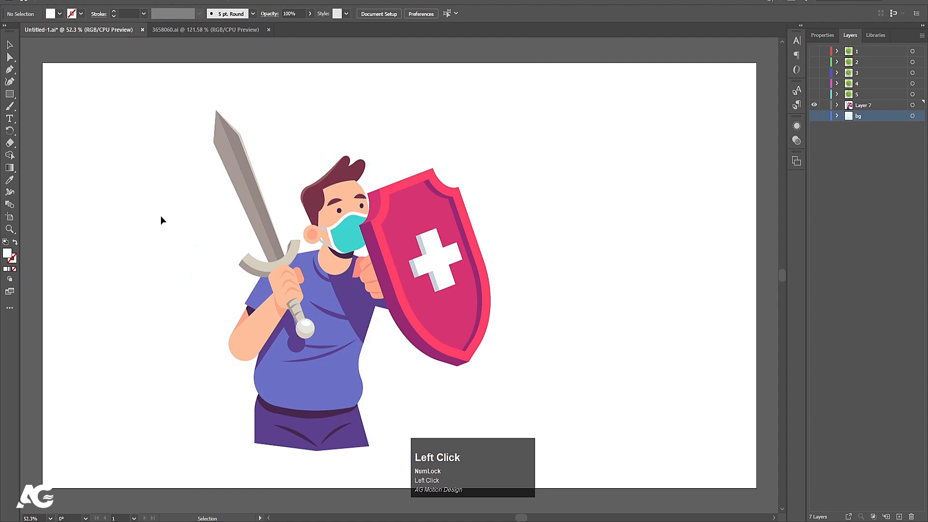
pyautogui.moveTo(160, 216); pyautogui.dragTo(218, 298)
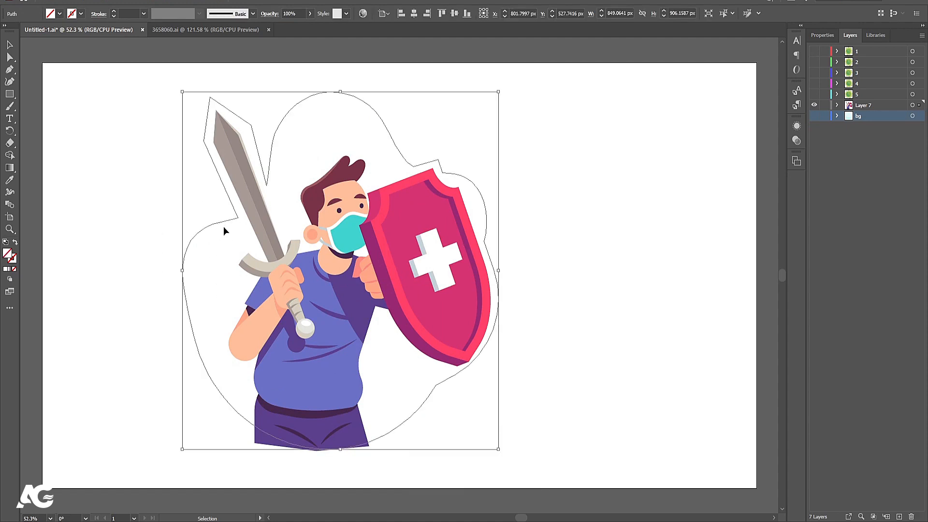
pyautogui.press('Delete')
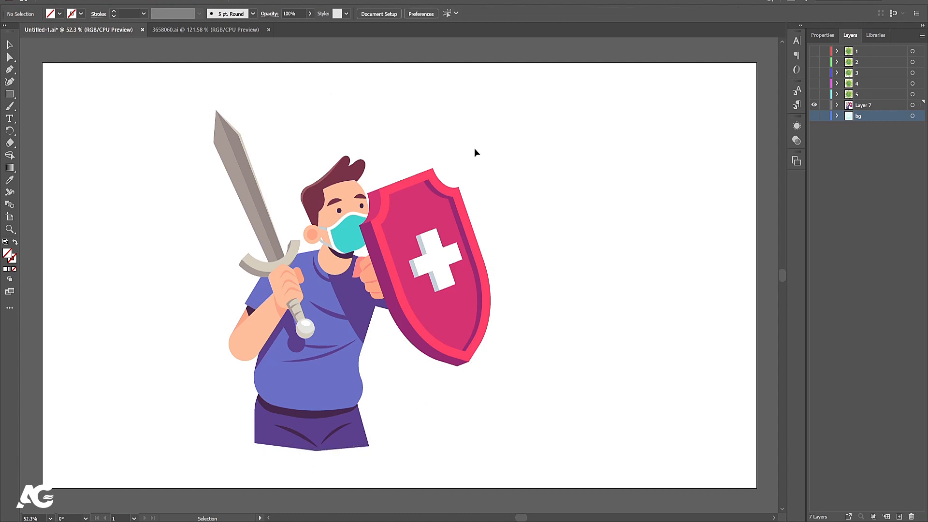
pyautogui.click(728, 136)
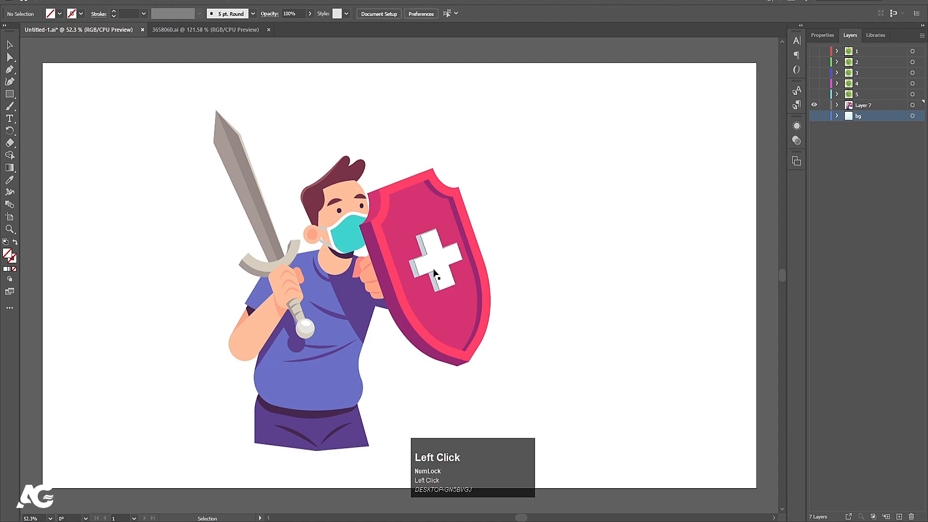
# Ungroup the character artwork into its separate body parts.
pyautogui.click(459, 250)
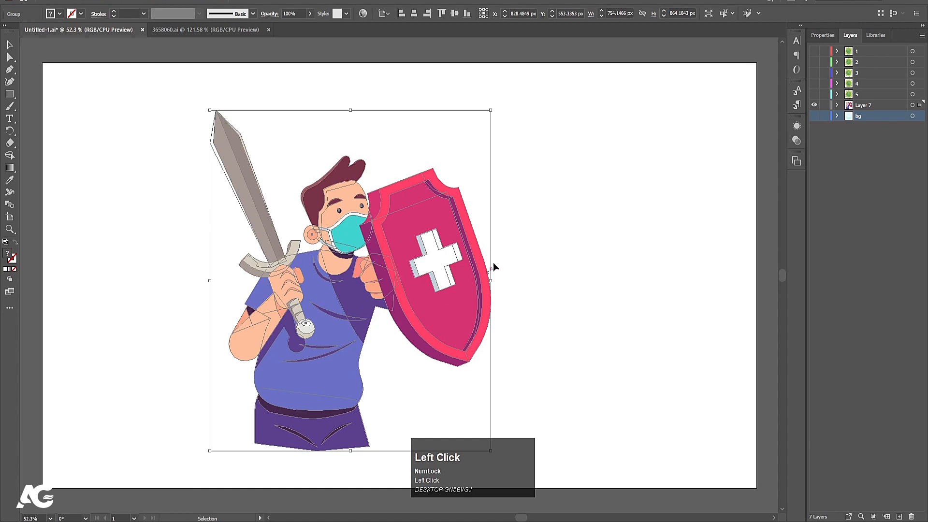
pyautogui.click(105, 122)
pyautogui.click(343, 216)
pyautogui.rightClick(384, 224)
pyautogui.click(404, 309)
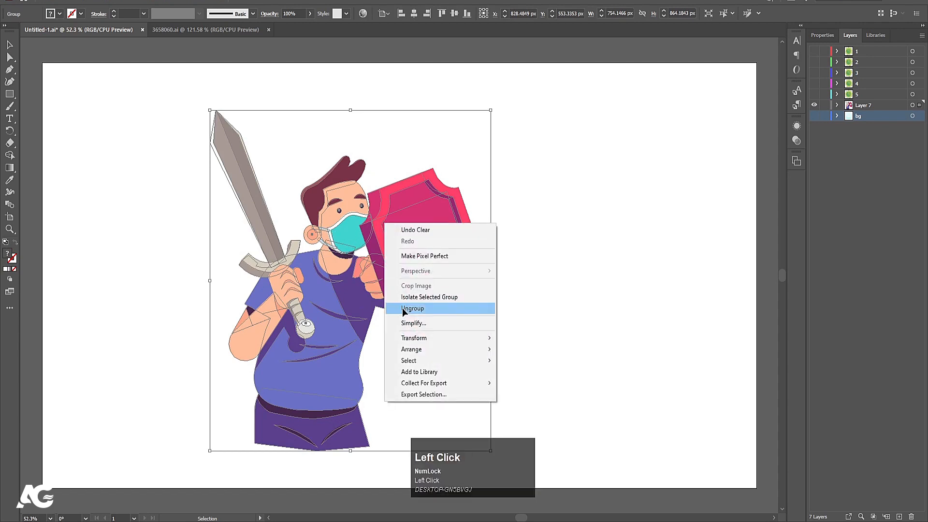
pyautogui.click(575, 281)
# Move the shield and the hand holding it onto their own new layer, keeping the original position.
pyautogui.click(370, 232)
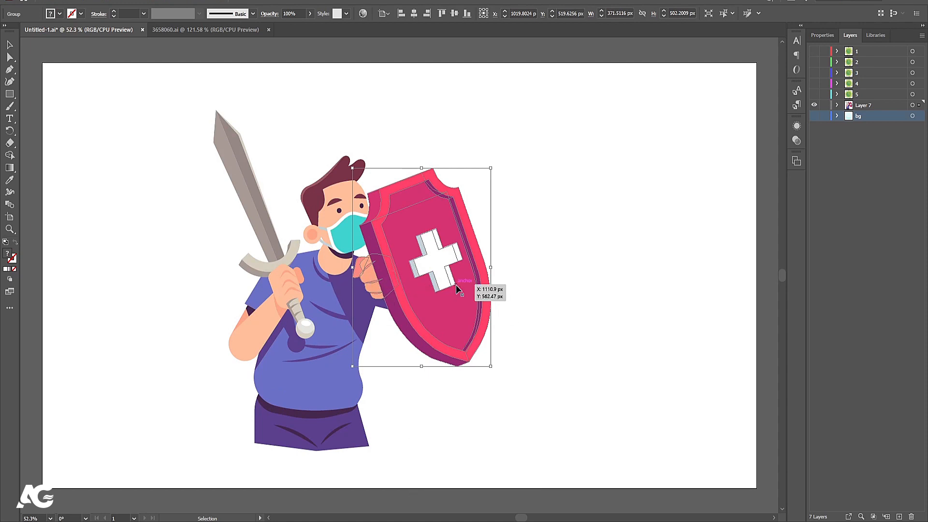
pyautogui.hotkey('ctrl', 'x')
pyautogui.click(900, 516)
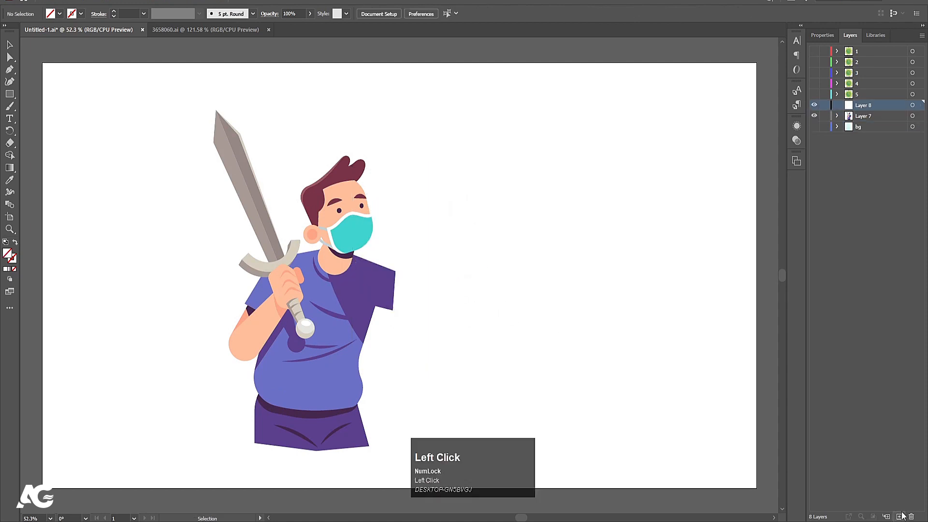
pyautogui.hotkey('ctrl', 'shift', 'v')
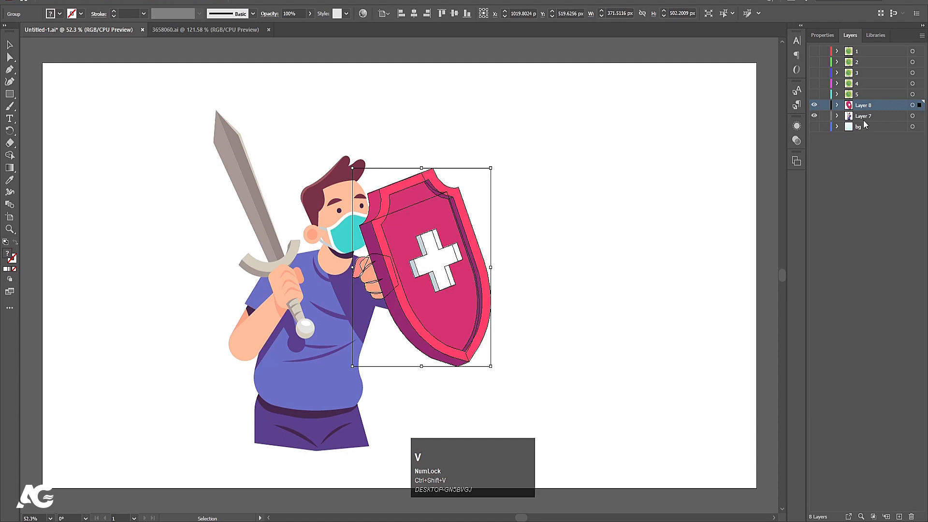
# Rename the shield's layer to hand and hide it.
pyautogui.doubleClick(866, 106)
pyautogui.write('hand')
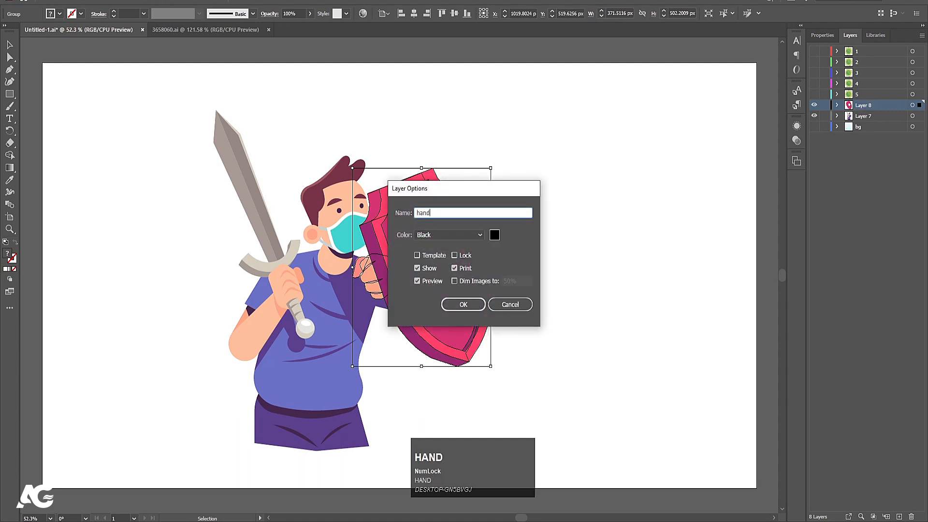
pyautogui.press('Return')
pyautogui.click(814, 105)
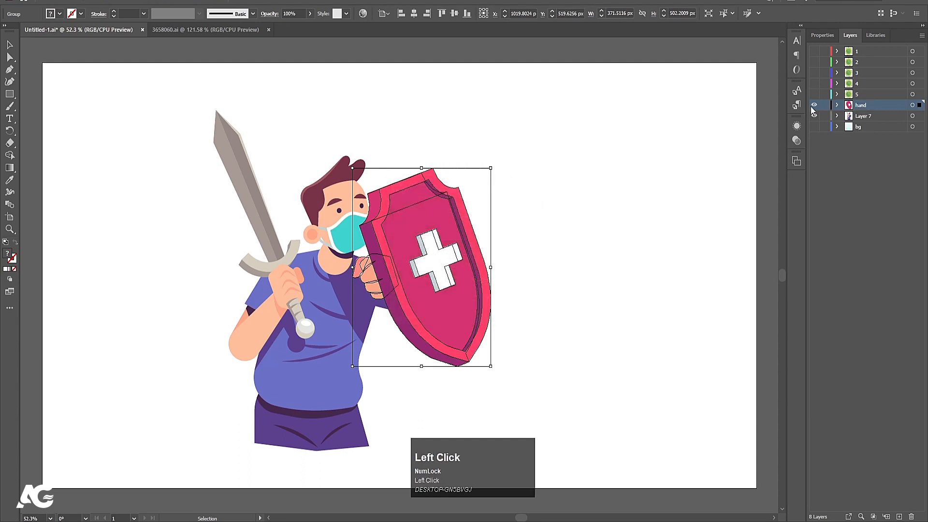
# Move the masked head onto a new layer in its original position and name the layer head.
pyautogui.click(348, 214)
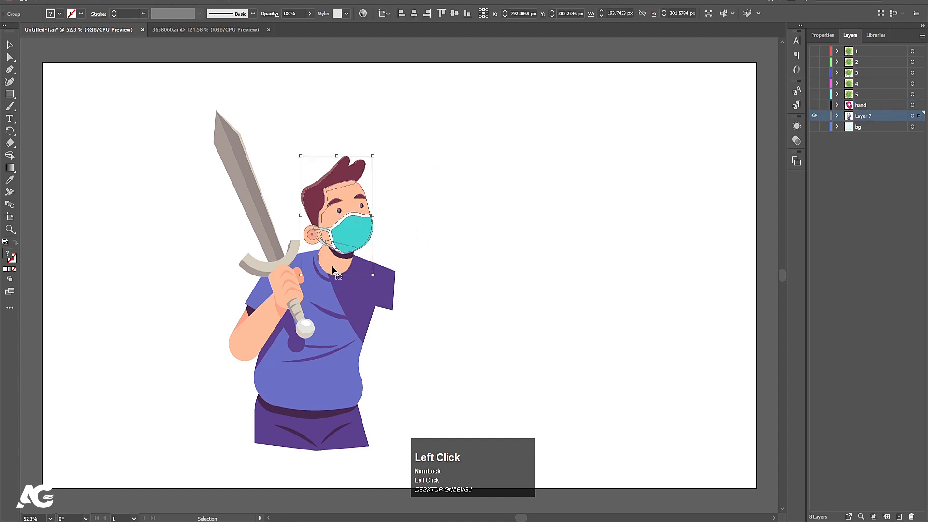
pyautogui.hotkey('ctrl', 'x')
pyautogui.click(897, 517)
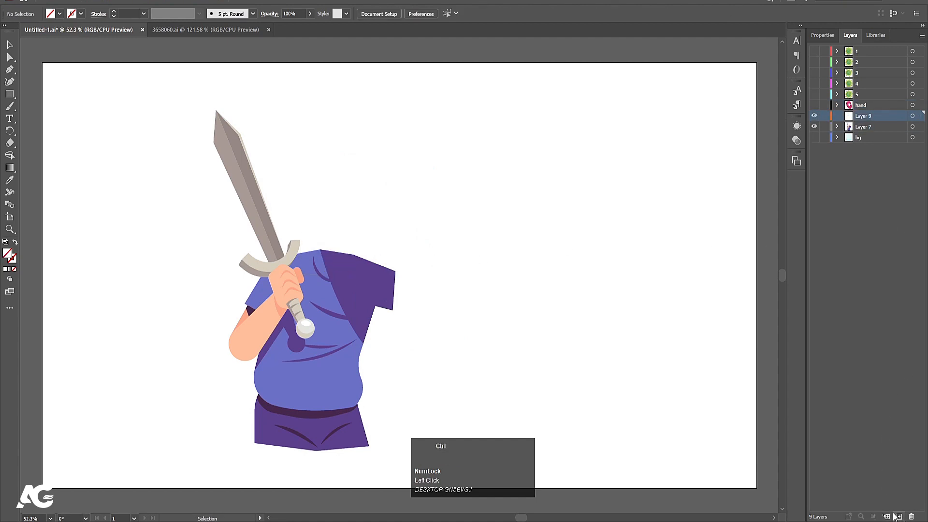
pyautogui.hotkey('ctrl', 'shift', 'v')
pyautogui.click(427, 181)
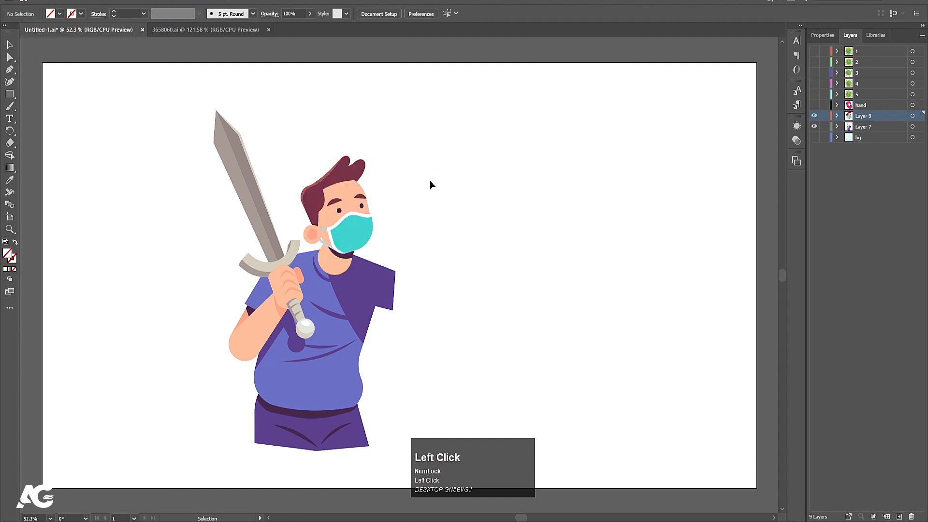
pyautogui.keyDown('alt'); pyautogui.scroll(4, 326, 216); pyautogui.keyUp('alt')
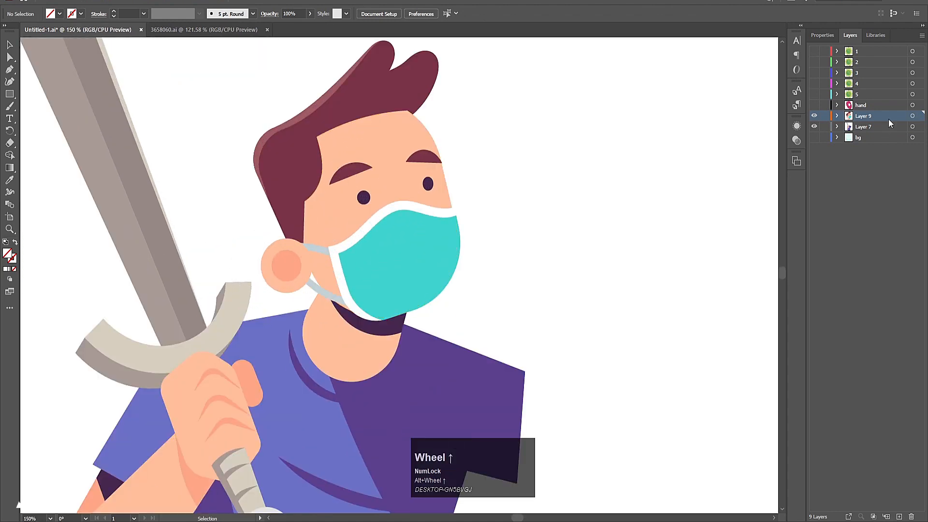
pyautogui.doubleClick(865, 116)
pyautogui.write('head')
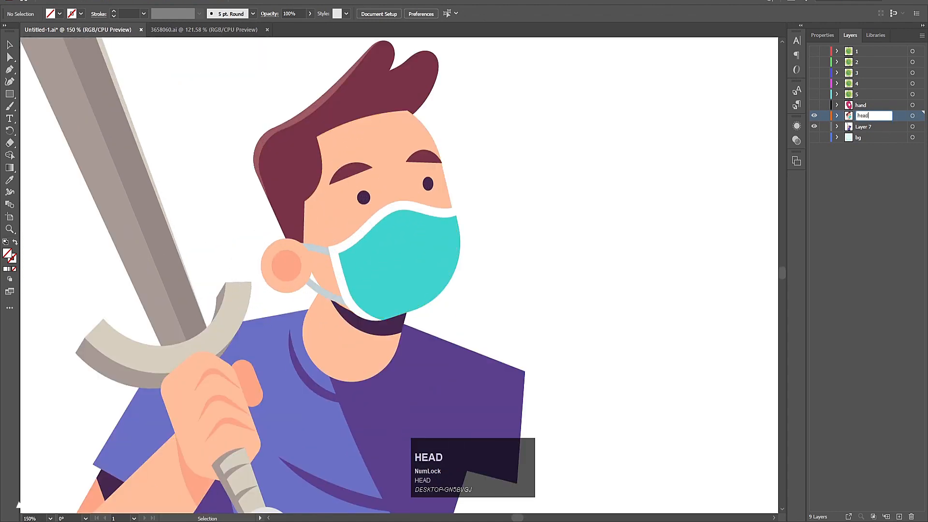
pyautogui.press('Return')
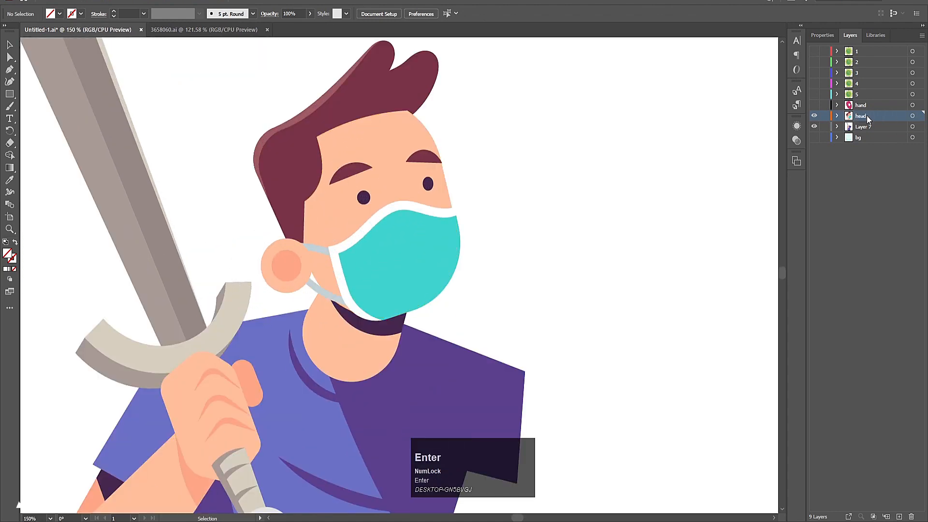
# Ungroup the head artwork and its nested face group so the facial features are separately selectable.
pyautogui.click(375, 162)
pyautogui.rightClick(376, 162)
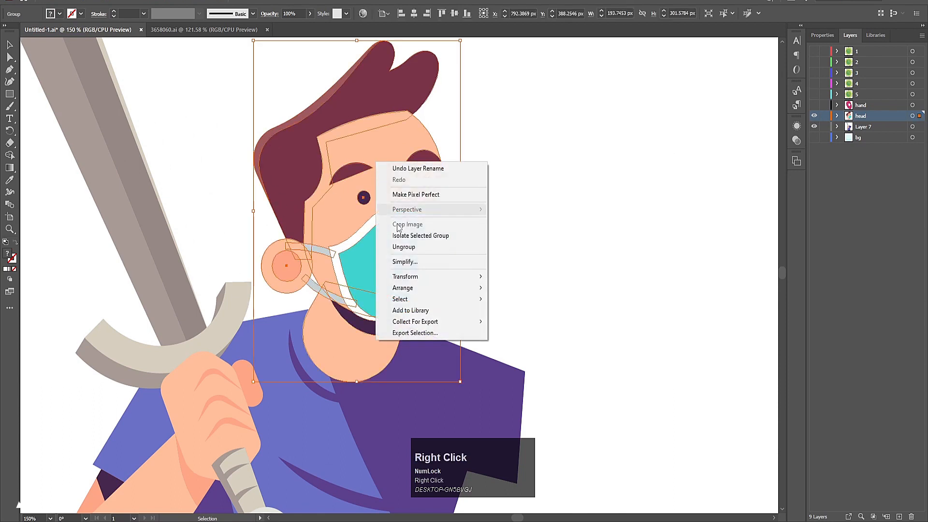
pyautogui.click(410, 245)
pyautogui.click(538, 209)
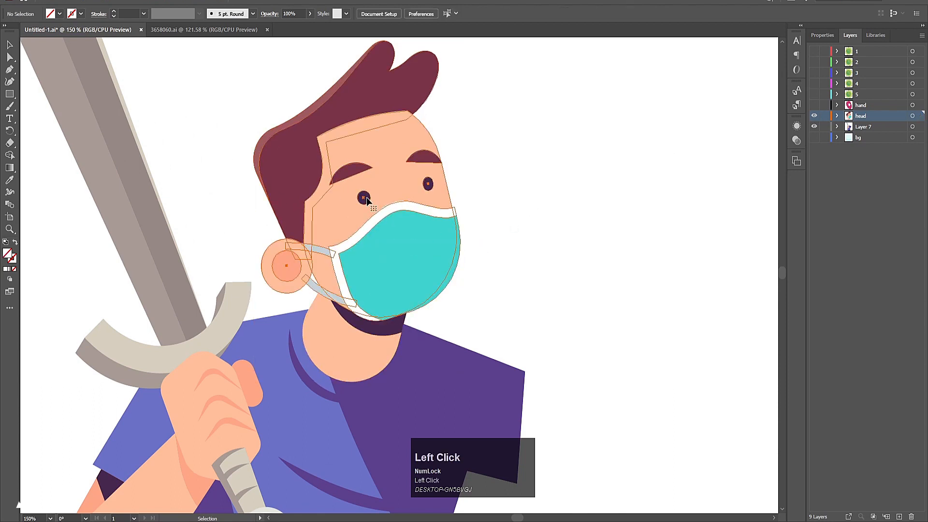
pyautogui.click(366, 200)
pyautogui.rightClick(367, 202)
pyautogui.click(395, 280)
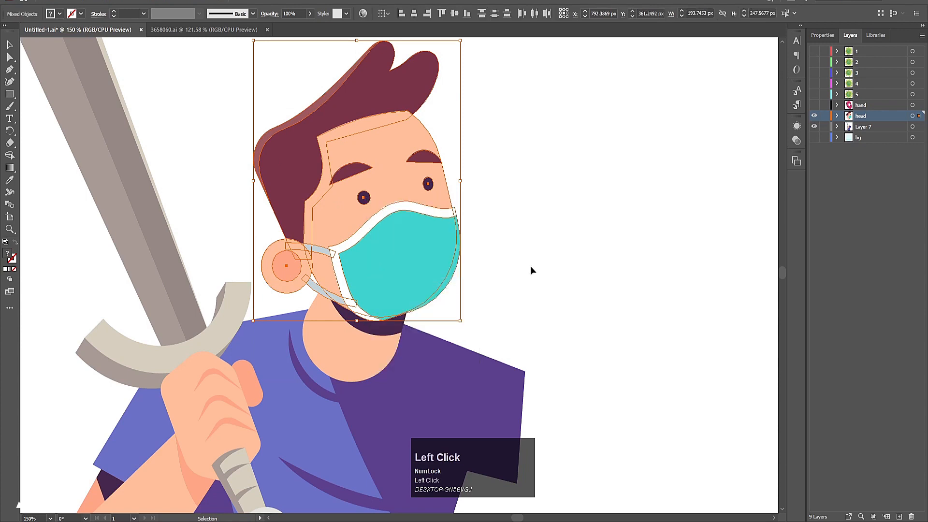
pyautogui.click(530, 270)
# Move both eyes onto a new layer in their original position and name the layer eyes.
pyautogui.click(428, 183)
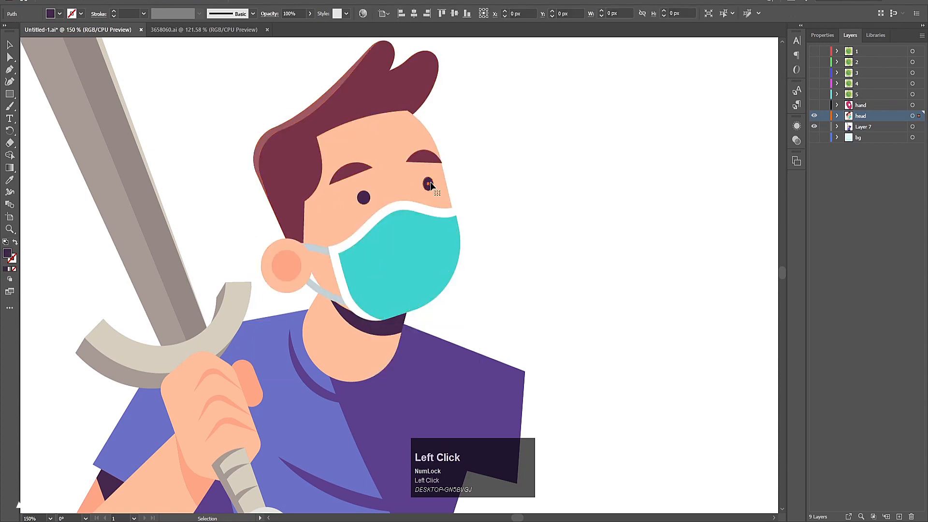
pyautogui.keyDown('shift'); pyautogui.click(364, 202); pyautogui.keyUp('shift')
pyautogui.hotkey('ctrl', 'x')
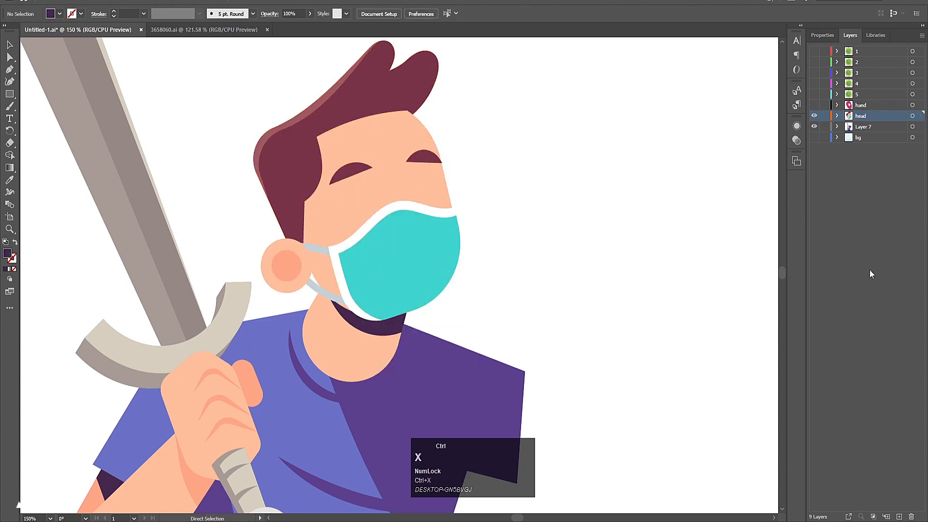
pyautogui.click(899, 517)
pyautogui.hotkey('ctrl', 'shift', 'v')
pyautogui.doubleClick(862, 116)
pyautogui.write('eyes')
pyautogui.press('Return')
# Move both eyebrows onto a new layer in their original position and name the layer eyebrows.
pyautogui.click(349, 166)
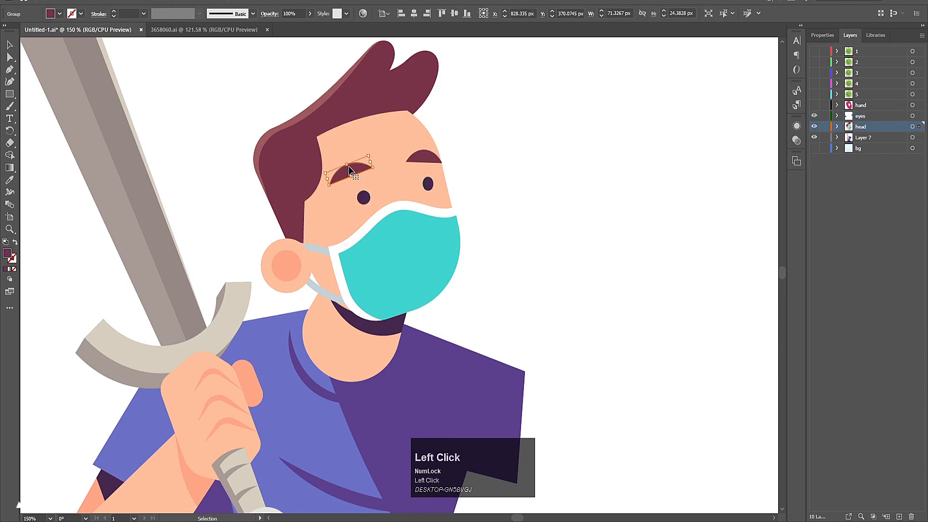
pyautogui.keyDown('shift'); pyautogui.click(415, 155); pyautogui.keyUp('shift')
pyautogui.hotkey('ctrl', 'x')
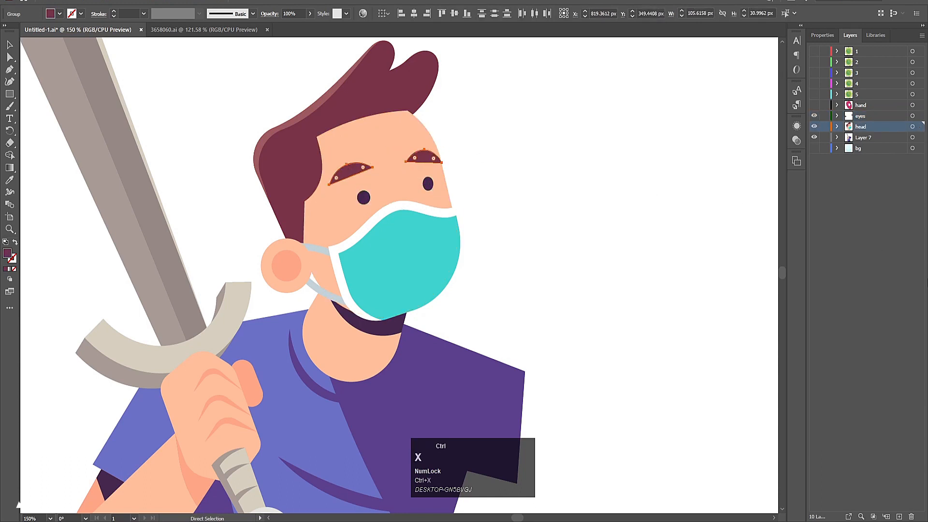
pyautogui.click(902, 517)
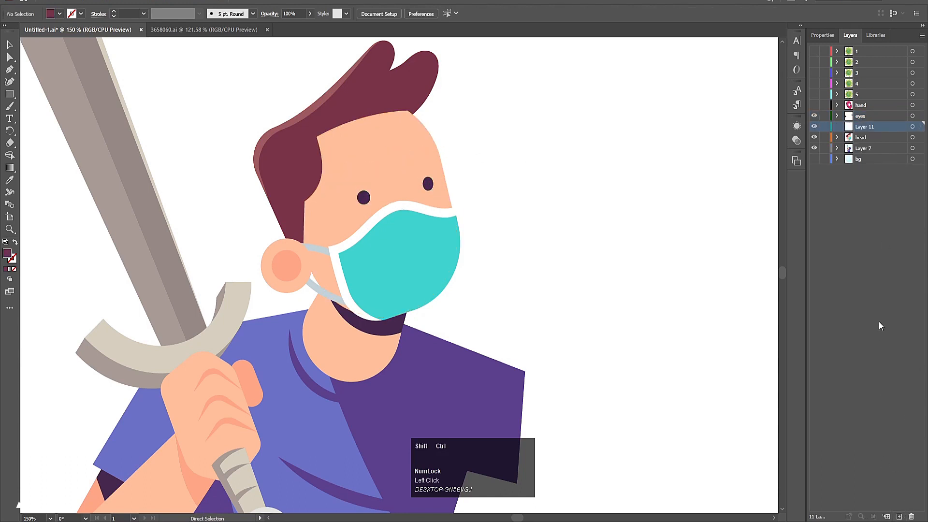
pyautogui.hotkey('ctrl', 'shift', 'v')
pyautogui.click(866, 131)
pyautogui.write('eyebrows')
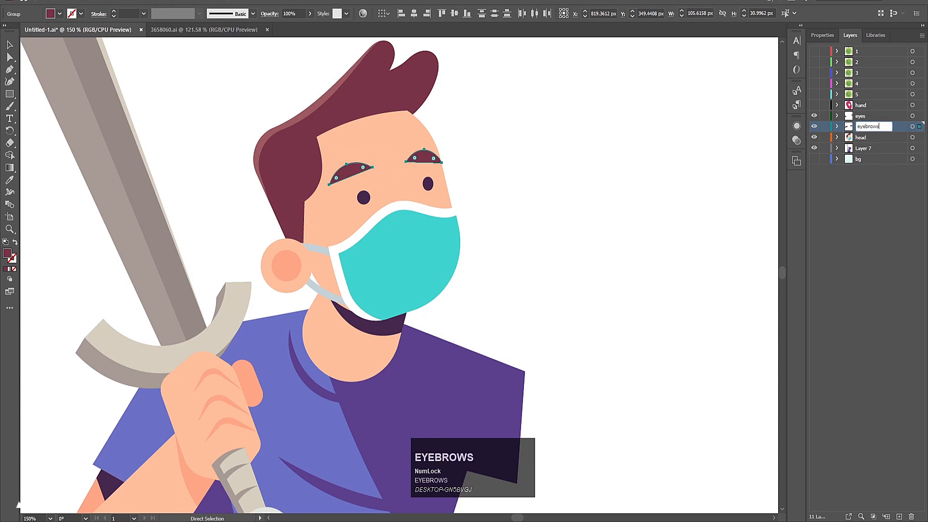
pyautogui.press('Return')
# Hide the eyebrows, eyes and head layers.
pyautogui.scroll(1, 868, 134)
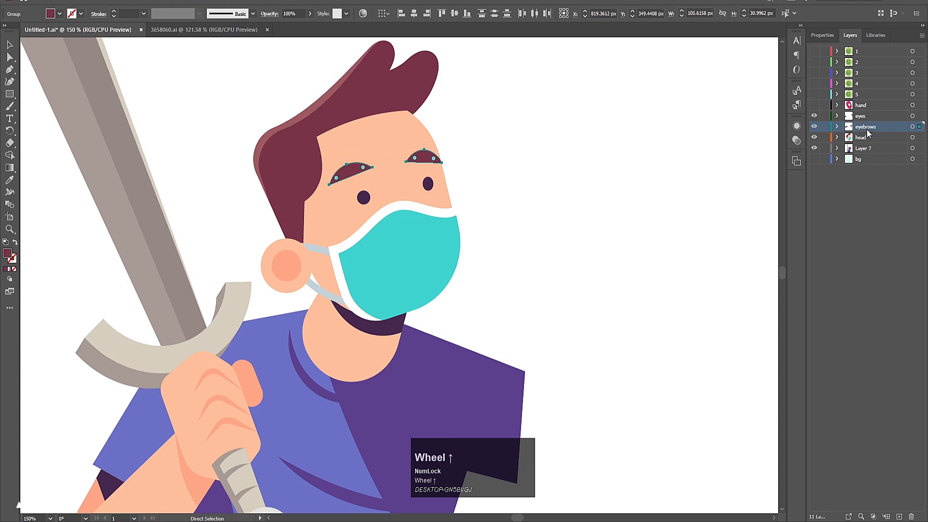
pyautogui.click(815, 127)
pyautogui.click(814, 116)
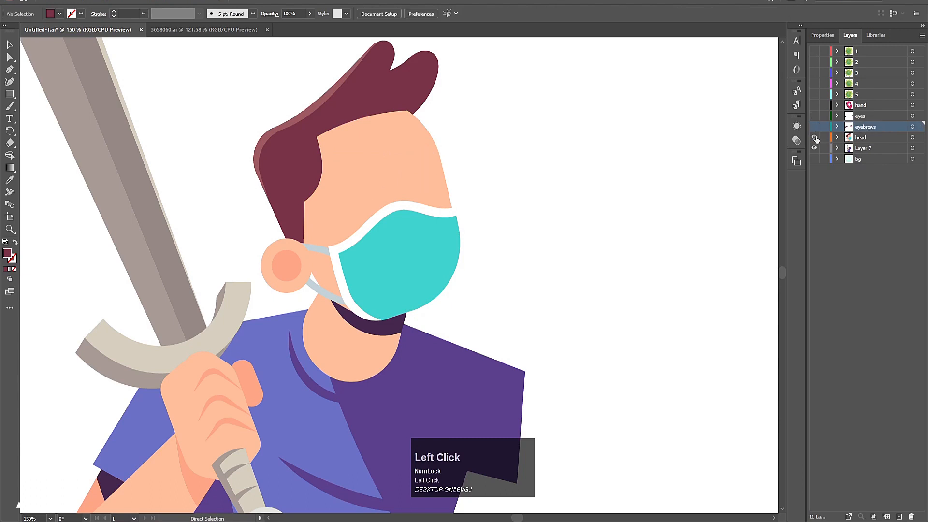
pyautogui.click(814, 137)
# Ungroup the arm holding the sword on Layer 7.
pyautogui.press('v')
pyautogui.scroll(-2, 441, 260)
pyautogui.click(331, 339)
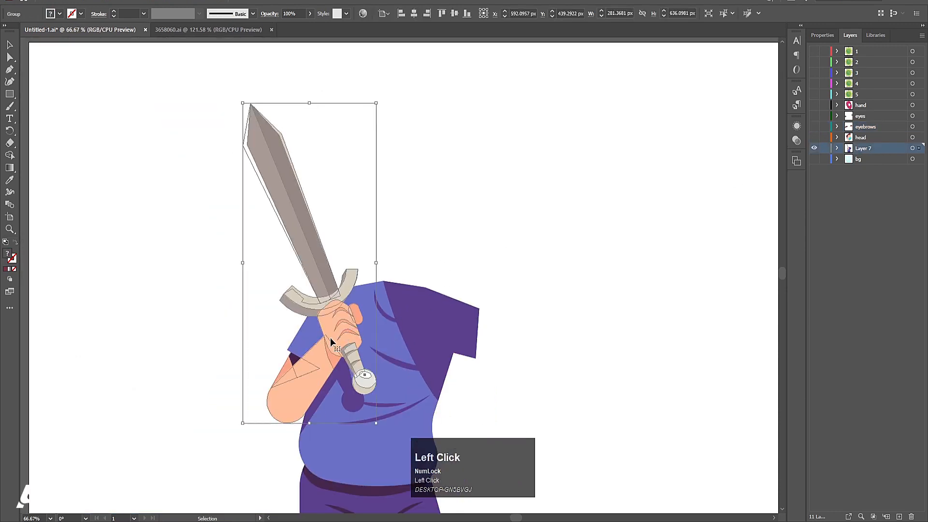
pyautogui.press('-')
pyautogui.rightClick(332, 338)
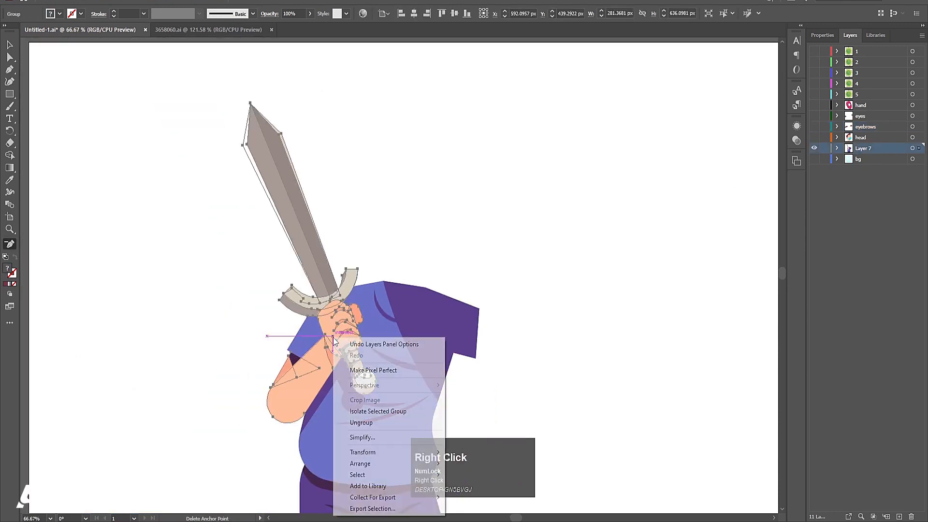
pyautogui.click(360, 422)
pyautogui.press('v')
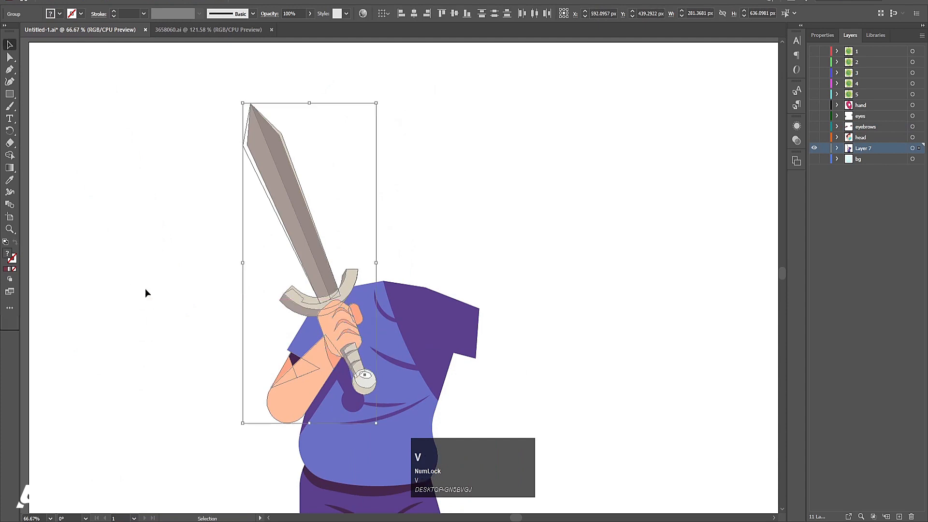
# Move the sword arm group onto a new layer above Layer 7 in its original position and name the layer hand.
pyautogui.click(145, 292)
pyautogui.click(323, 384)
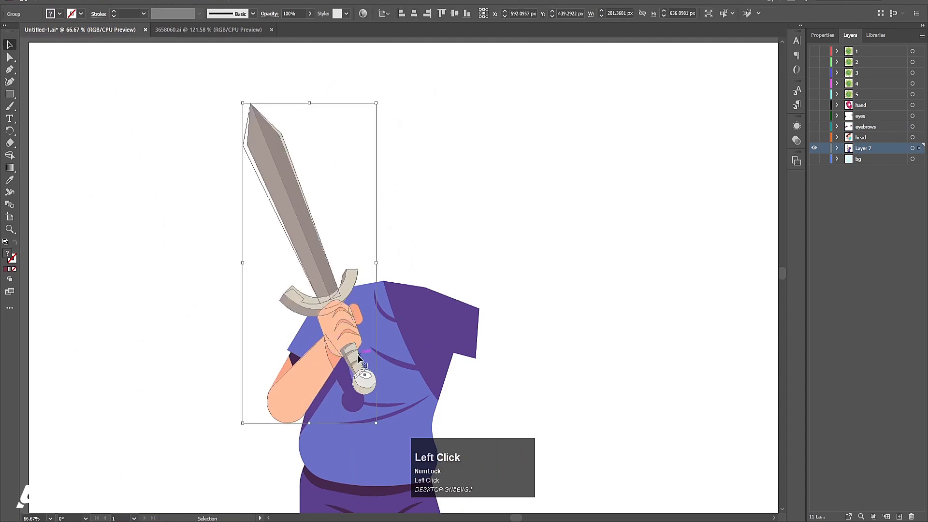
pyautogui.press('a')
pyautogui.hotkey('ctrl', 'x')
pyautogui.click(899, 516)
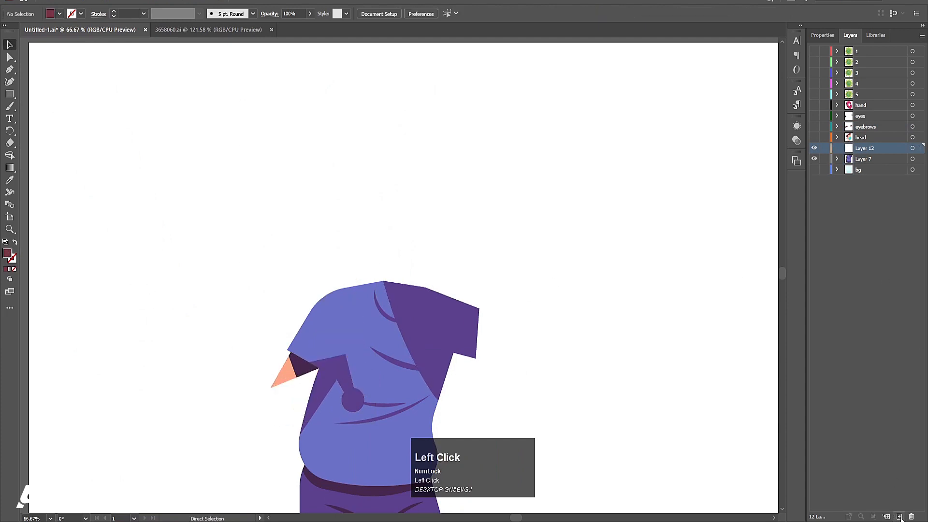
pyautogui.hotkey('ctrl', 'shift', 'v')
pyautogui.doubleClick(864, 148)
pyautogui.write('hand')
pyautogui.press('Return')
# Ungroup the sword arm, move the sword with its gripping fist onto a new layer in place, and name it sword.
pyautogui.rightClick(346, 320)
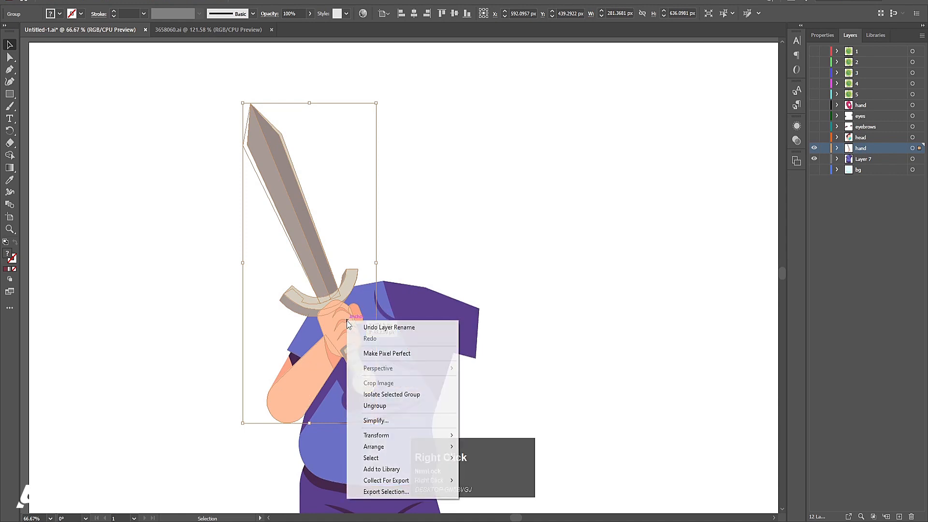
pyautogui.click(377, 406)
pyautogui.click(452, 185)
pyautogui.click(340, 351)
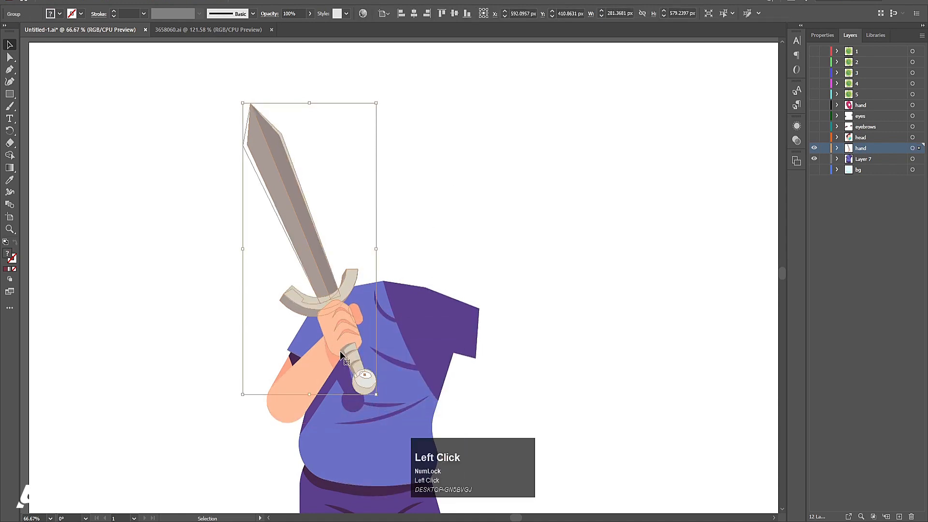
pyautogui.hotkey('ctrl', 'x')
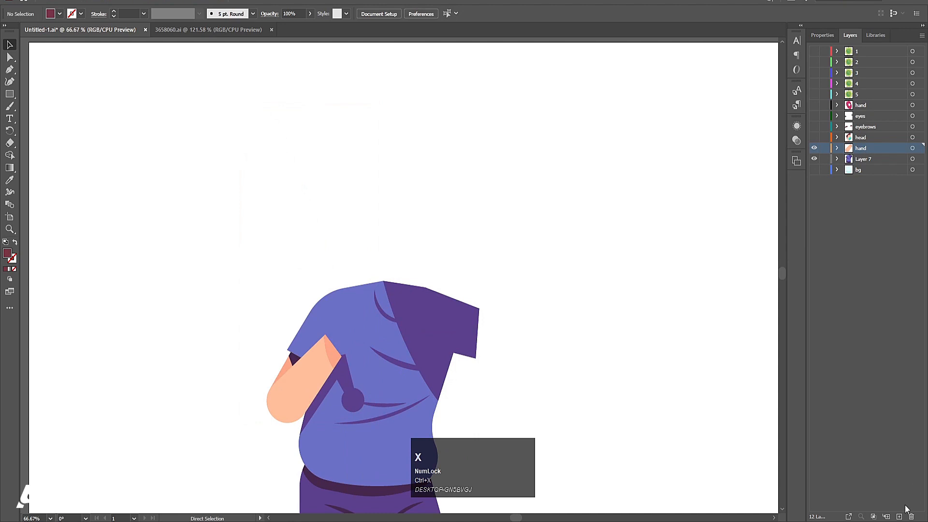
pyautogui.click(899, 516)
pyautogui.hotkey('ctrl', 'shift', 'v')
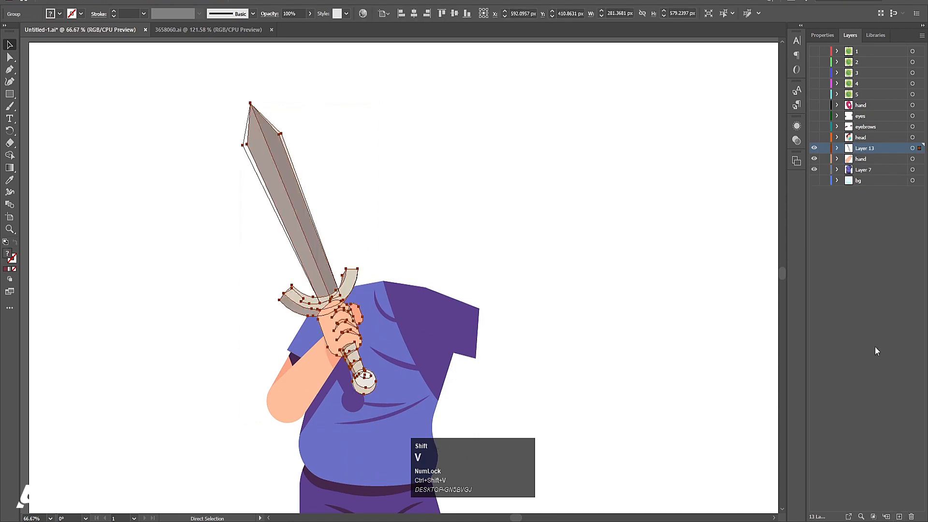
pyautogui.doubleClick(860, 147)
pyautogui.write('sword')
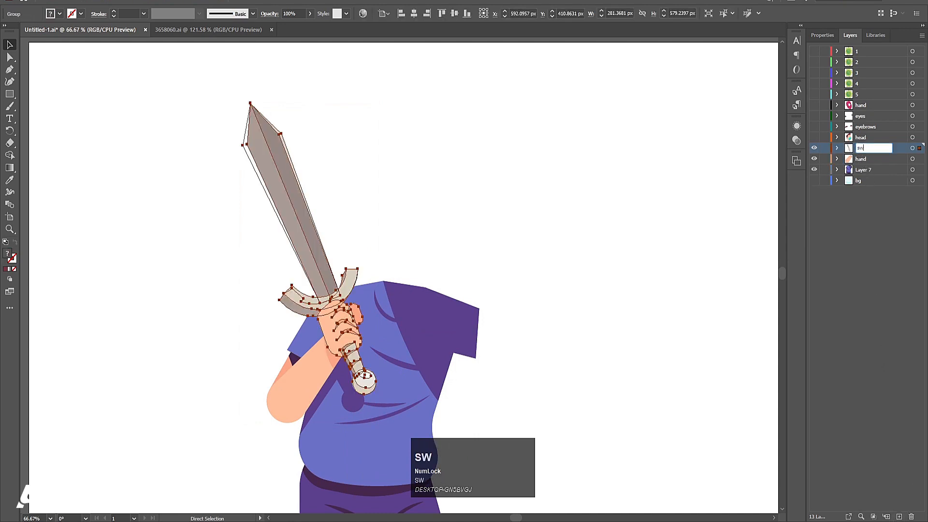
pyautogui.press('Return')
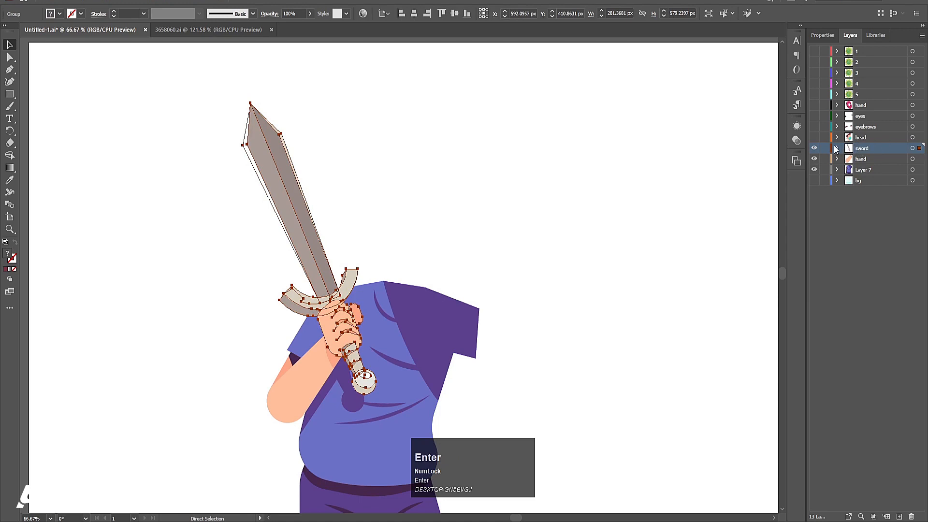
# Hide the sword layer and the hand layer below it, and delete the arm's dark purple shadow shape from the shirt.
pyautogui.click(814, 148)
pyautogui.click(814, 159)
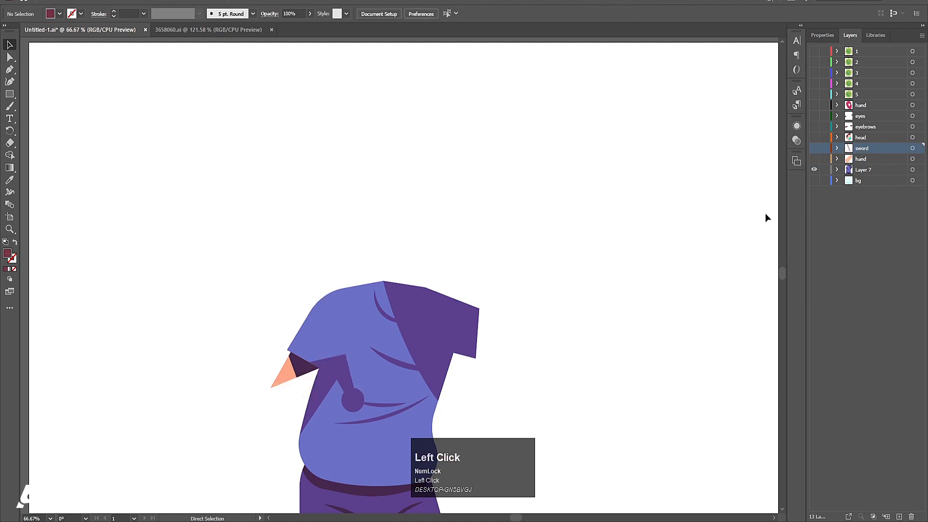
pyautogui.click(334, 379)
pyautogui.press('space')
pyautogui.moveTo(334, 380); pyautogui.dragTo(337, 316)
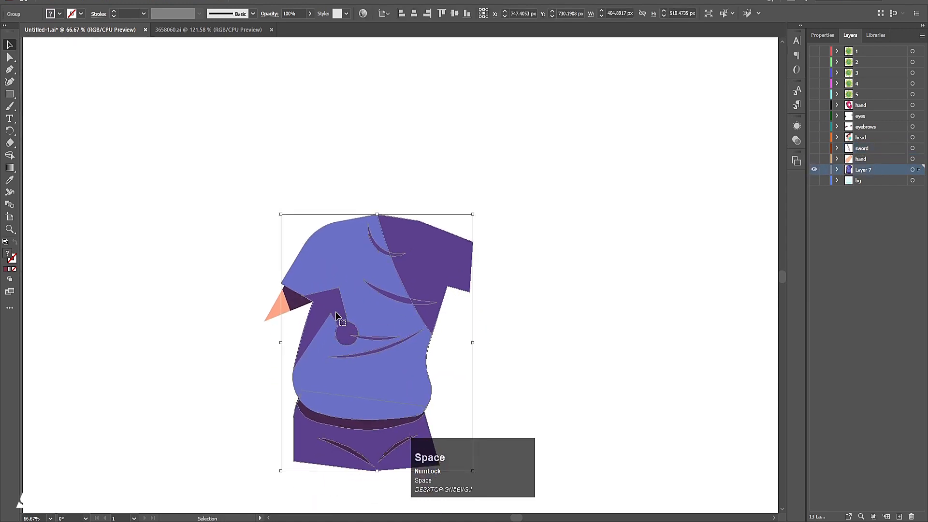
pyautogui.doubleClick(336, 313)
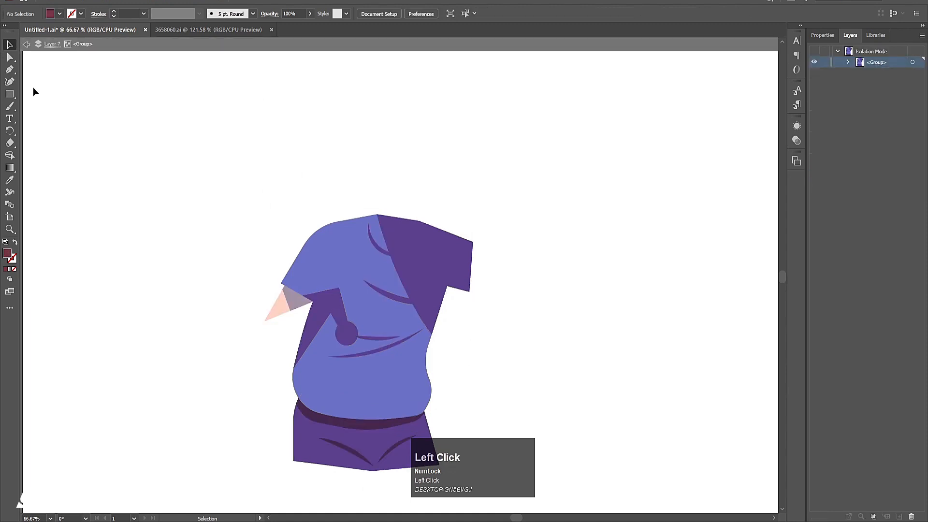
pyautogui.click(338, 314)
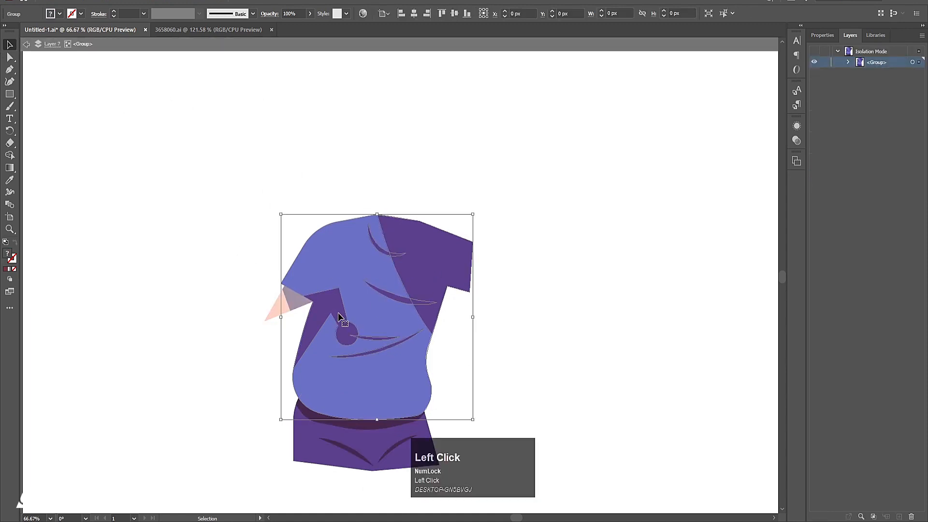
pyautogui.doubleClick(332, 306)
pyautogui.click(333, 309)
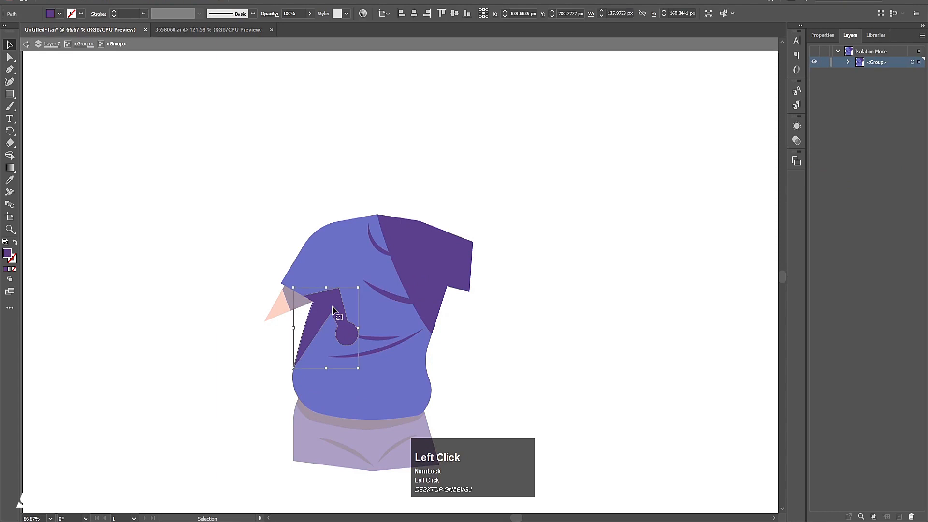
pyautogui.press('Delete')
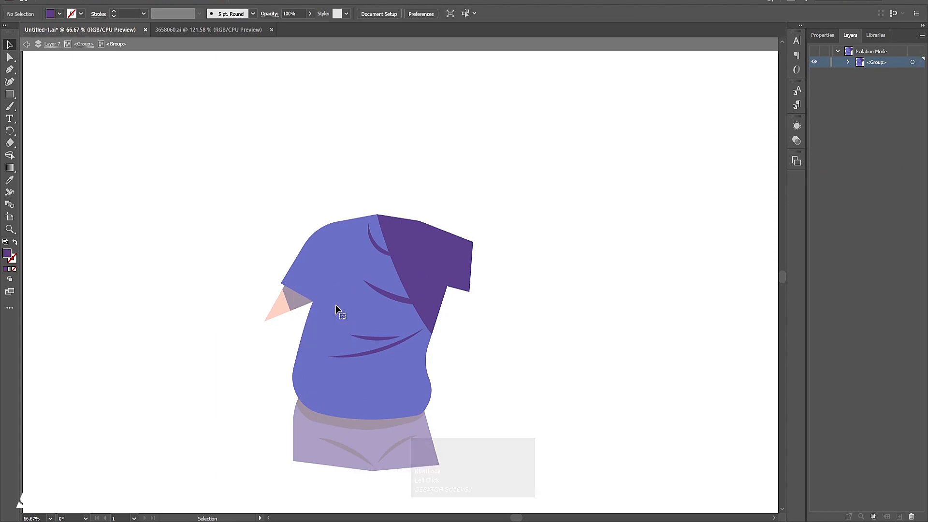
pyautogui.click(26, 44)
pyautogui.click(26, 45)
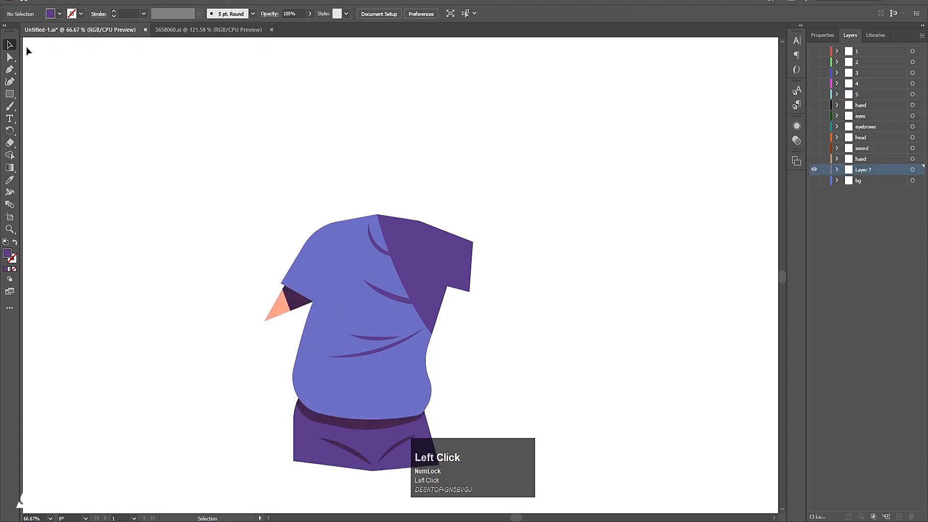
# Rename Layer 7 as chest.
pyautogui.doubleClick(862, 173)
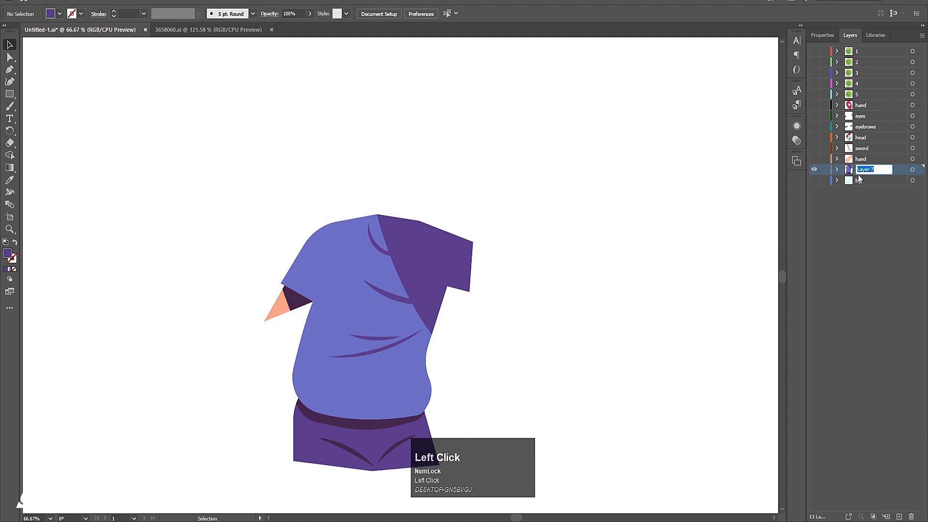
pyautogui.write('chest')
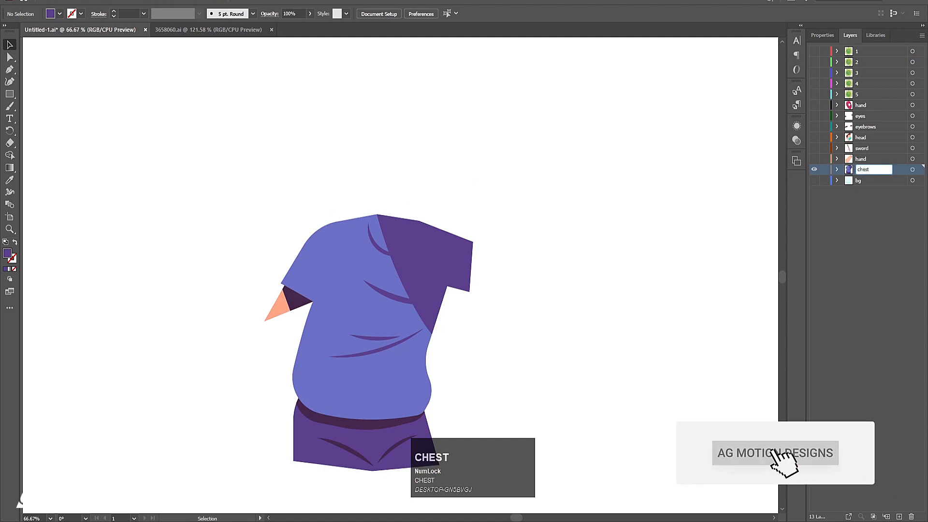
pyautogui.press('Return')
# Show both hand layers and the sword, head, eyebrows and eyes layers again.
pyautogui.click(814, 158)
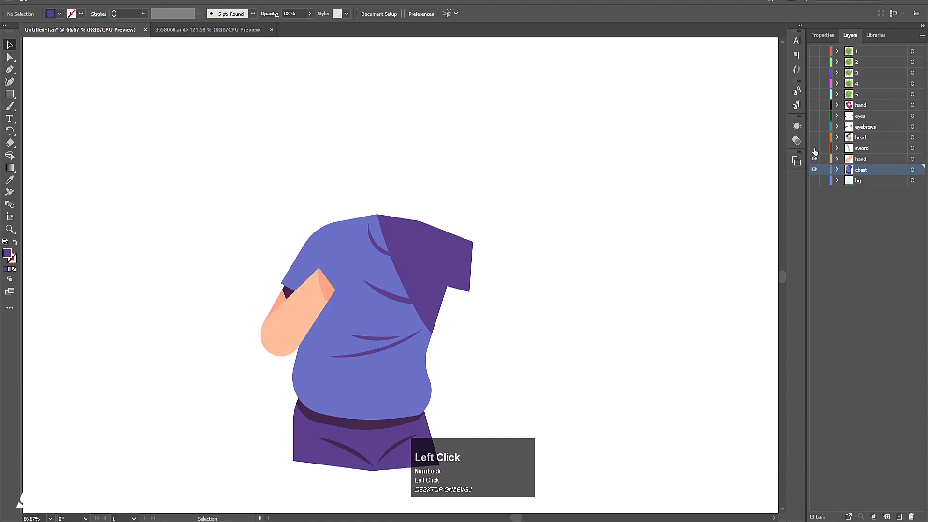
pyautogui.click(814, 148)
pyautogui.click(814, 137)
pyautogui.click(815, 127)
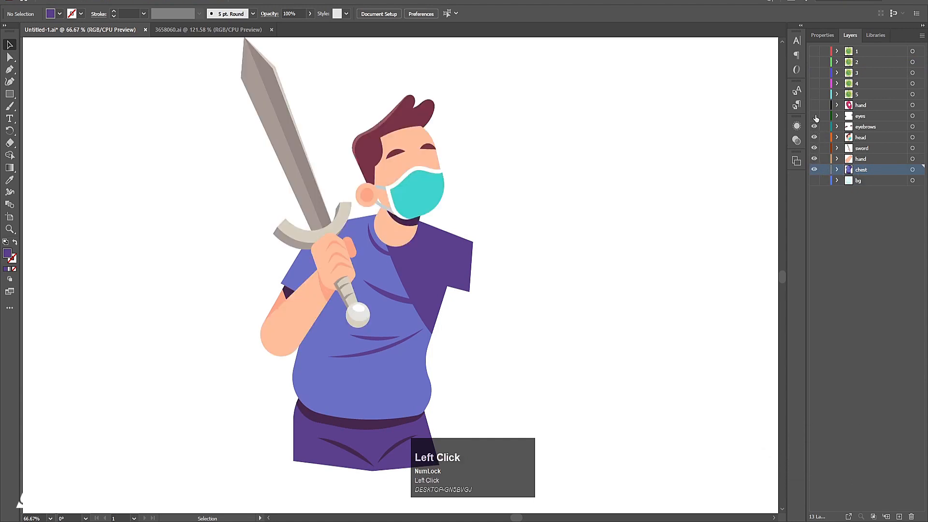
pyautogui.click(814, 116)
pyautogui.click(815, 105)
# Move the hair shapes from the head layer onto a new layer above sword in place, and name it hairs.
pyautogui.scroll(1, 385, 121)
pyautogui.click(386, 124)
pyautogui.moveTo(369, 106); pyautogui.dragTo(411, 124)
pyautogui.hotkey('ctrl', 'x')
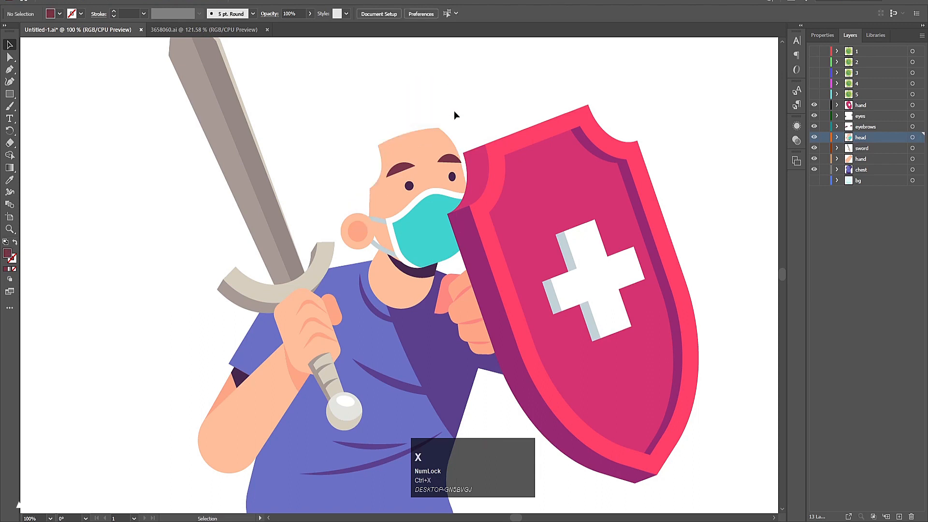
pyautogui.click(863, 148)
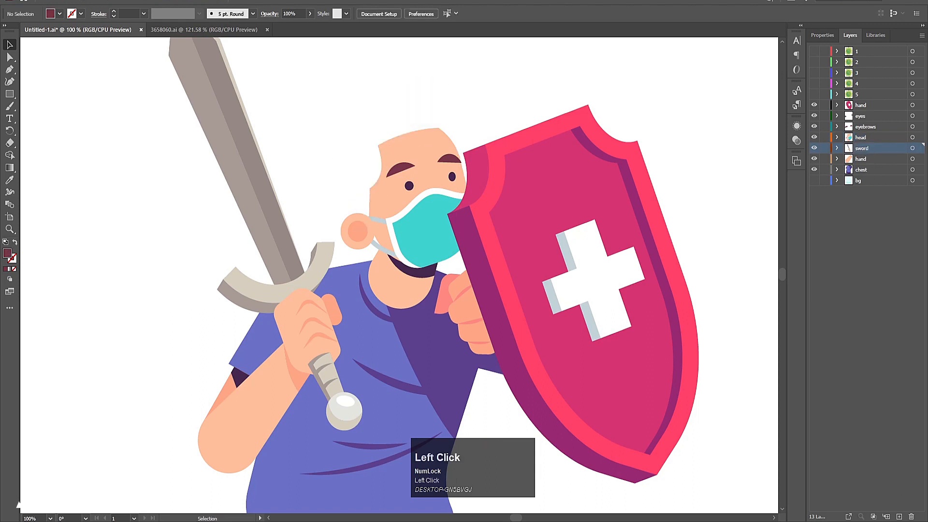
pyautogui.click(899, 516)
pyautogui.hotkey('ctrl', 'shift', 'v')
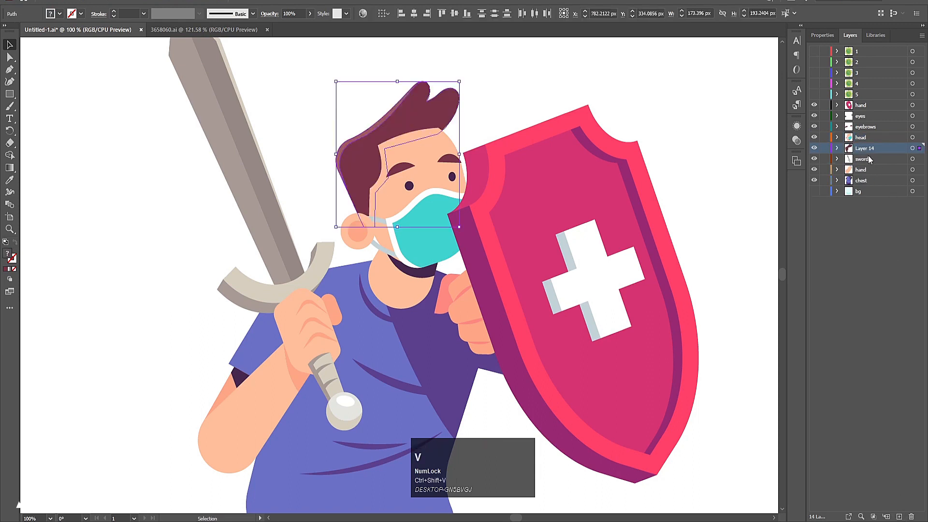
pyautogui.doubleClick(865, 148)
pyautogui.write('hair')
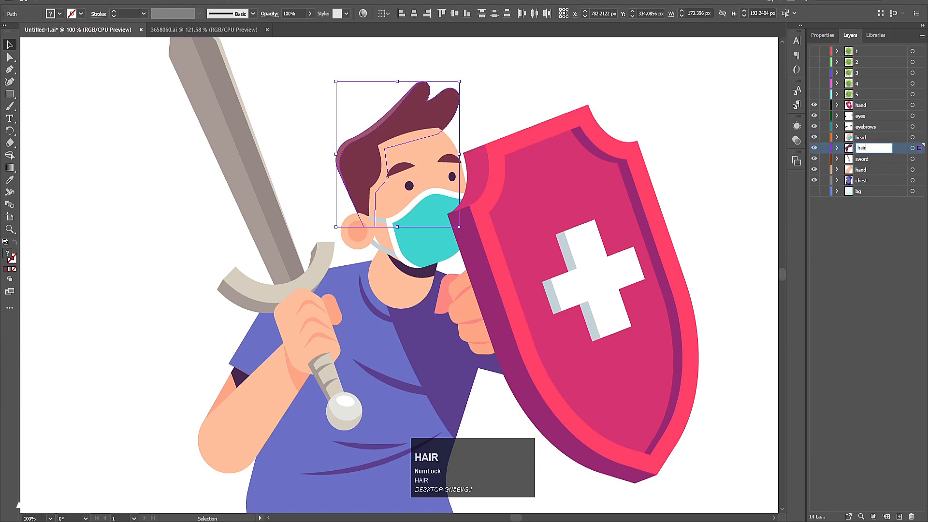
pyautogui.press('Return')
pyautogui.keyDown('alt'); pyautogui.scroll(-2, 329, 286); pyautogui.keyUp('alt')
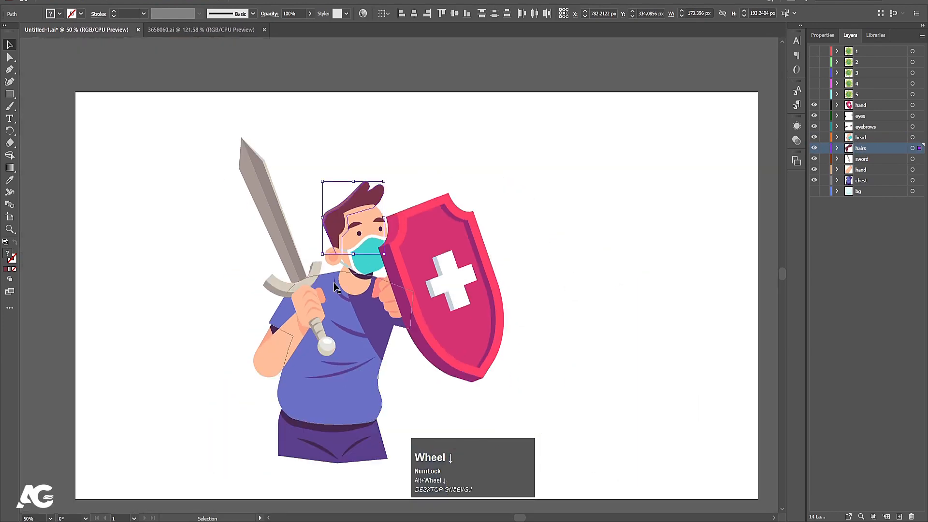
pyautogui.keyDown('alt'); pyautogui.scroll(3, 336, 206); pyautogui.keyUp('alt')
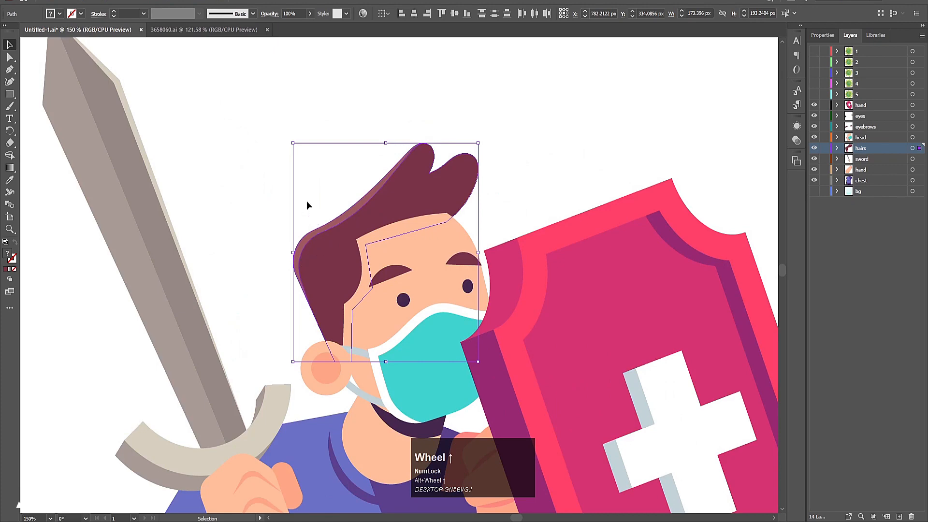
pyautogui.click(320, 194)
pyautogui.keyDown('alt'); pyautogui.scroll(-2, 339, 263); pyautogui.keyUp('alt')
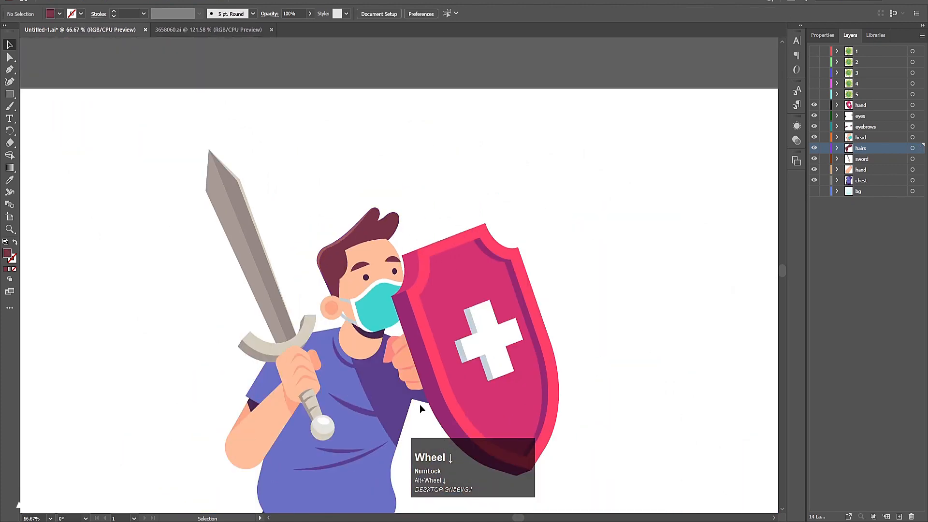
pyautogui.click(363, 311)
pyautogui.keyDown('alt'); pyautogui.scroll(-2, 361, 337); pyautogui.keyUp('alt')
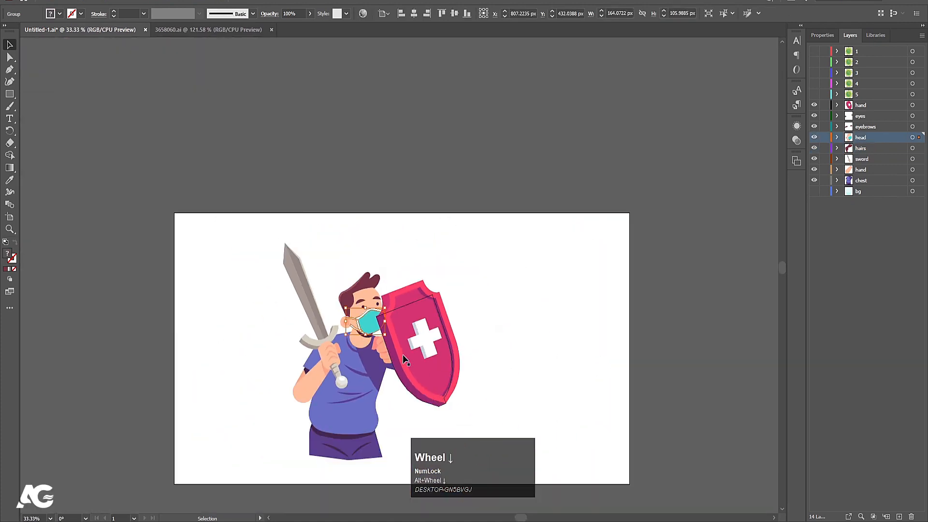
pyautogui.click(486, 332)
# Ungroup the shirt and trousers artwork on the chest layer.
pyautogui.keyDown('alt'); pyautogui.scroll(2, 292, 371); pyautogui.keyUp('alt')
pyautogui.moveTo(387, 503); pyautogui.dragTo(331, 317)
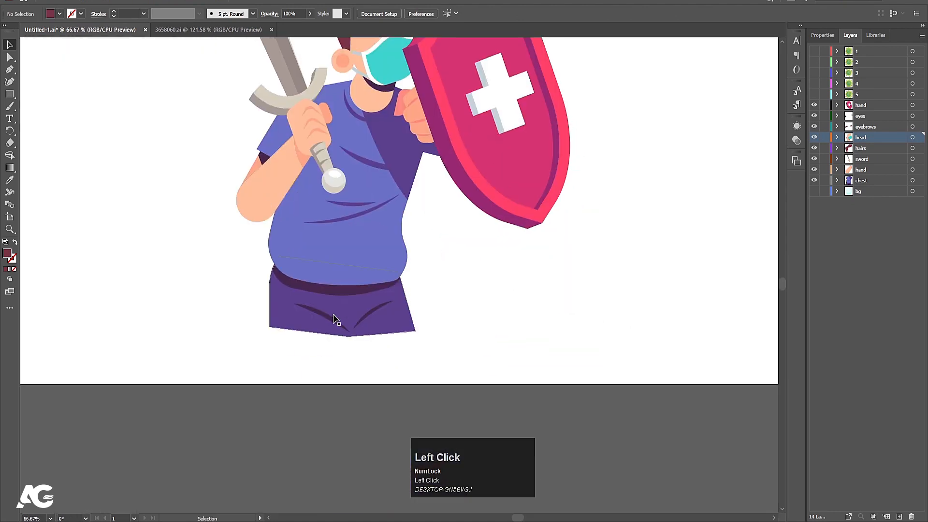
pyautogui.click(329, 300)
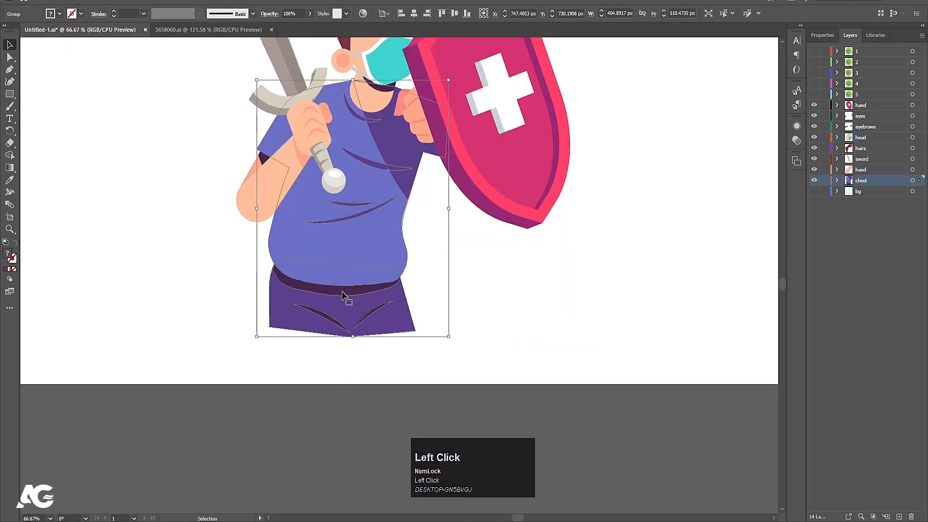
pyautogui.rightClick(315, 235)
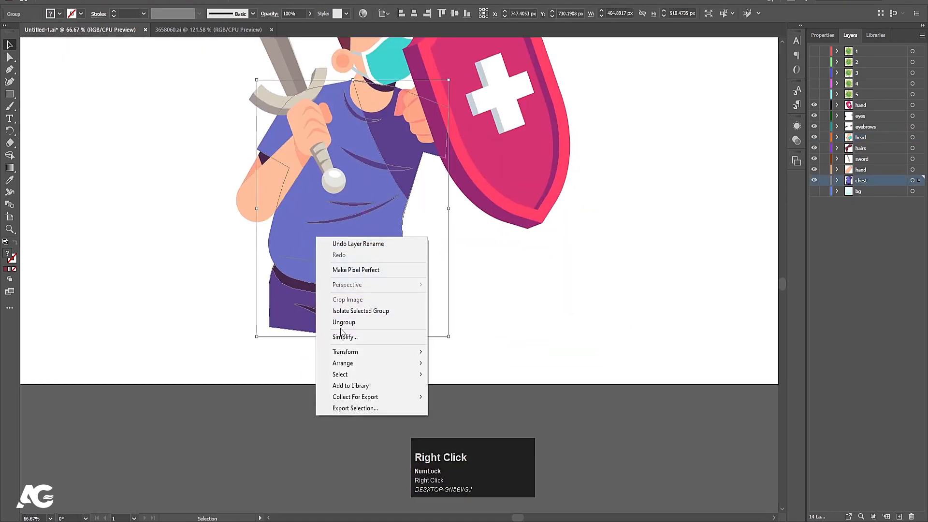
pyautogui.click(341, 327)
pyautogui.click(503, 300)
# Move the trousers group onto a new layer in its original position and name the layer hip.
pyautogui.click(334, 310)
pyautogui.hotkey('ctrl', 'x')
pyautogui.click(899, 517)
pyautogui.hotkey('ctrl', 'shift', 'v')
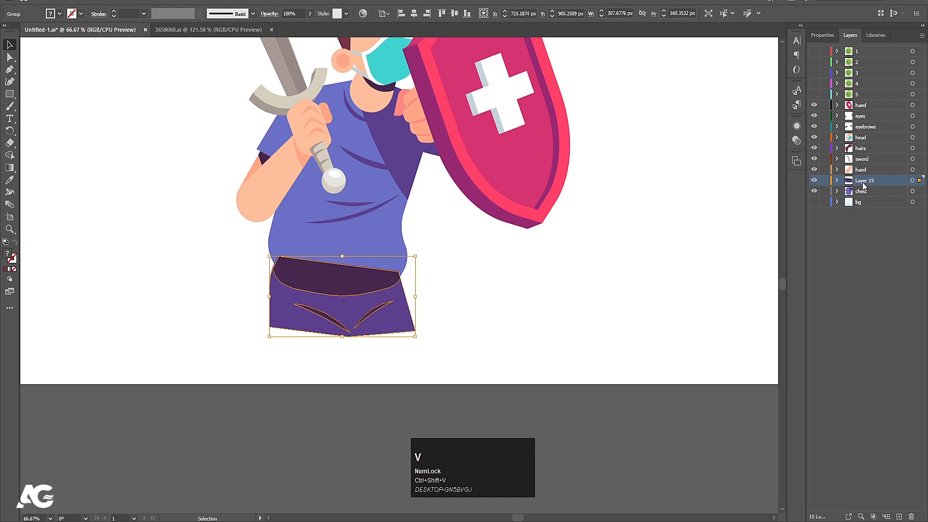
pyautogui.doubleClick(862, 181)
pyautogui.write('H')
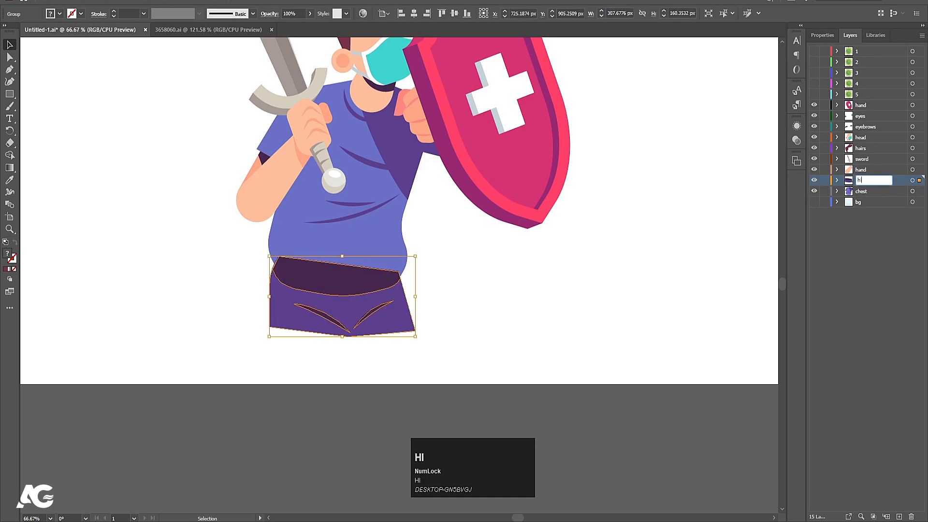
pyautogui.write('ip')
pyautogui.press('Return')
# Place the hip layer between the chest and bg layers.
pyautogui.moveTo(862, 181); pyautogui.dragTo(860, 205)
pyautogui.click(514, 295)
pyautogui.hotkey('ctrl', '0')
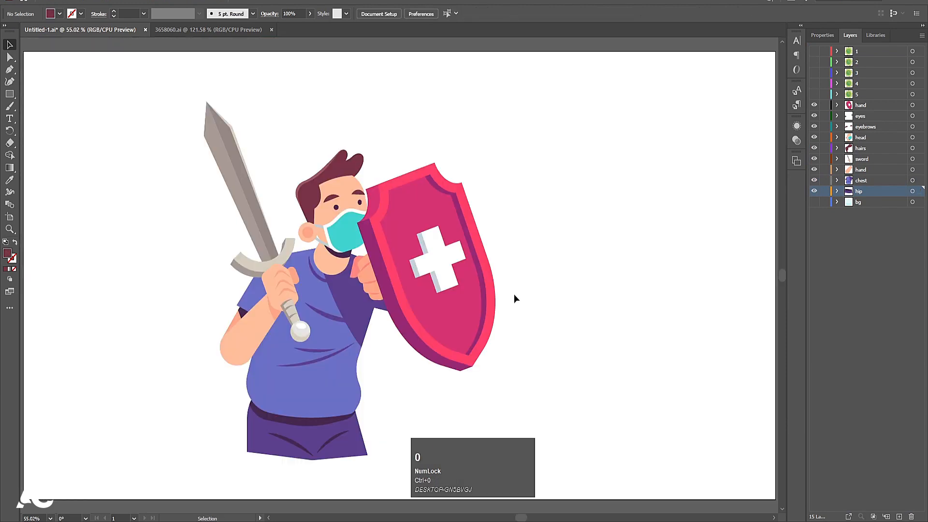
# Make the bg layer and the virus layers 1 to 5 visible, and save the document.
pyautogui.hotkey('ctrl', 's')
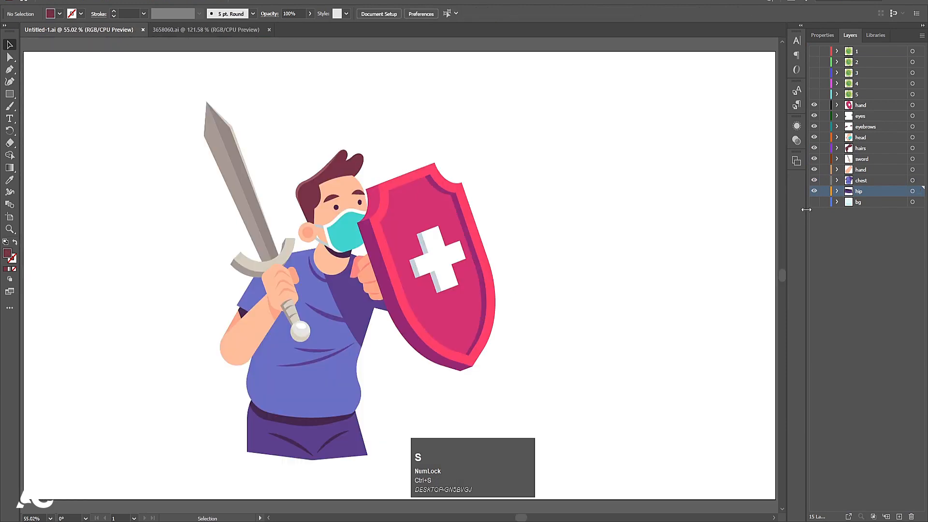
pyautogui.moveTo(813, 205); pyautogui.dragTo(814, 51)
pyautogui.hotkey('ctrl', 's')
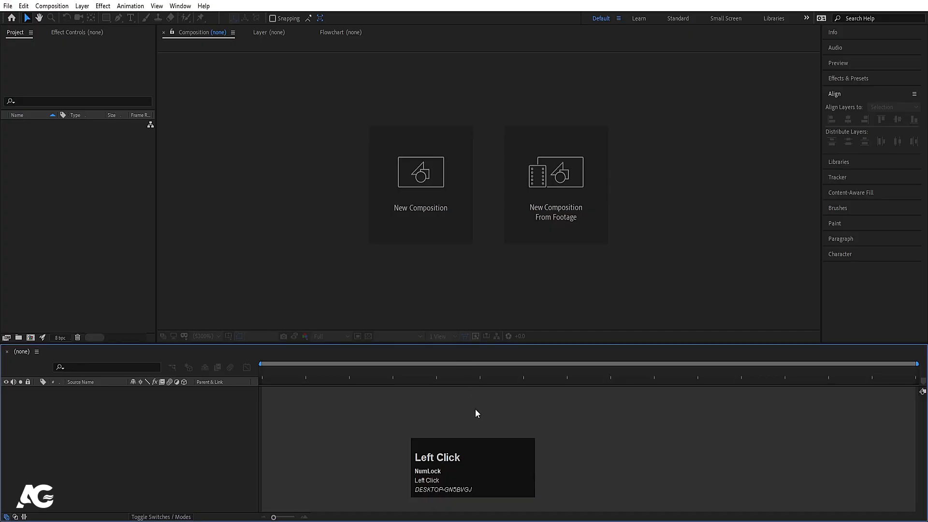
# Create a 1920 x 1080, 30 fps, 30-second composition named Main Animation with a white background.
pyautogui.click(454, 209)
pyautogui.write('Main Animation')
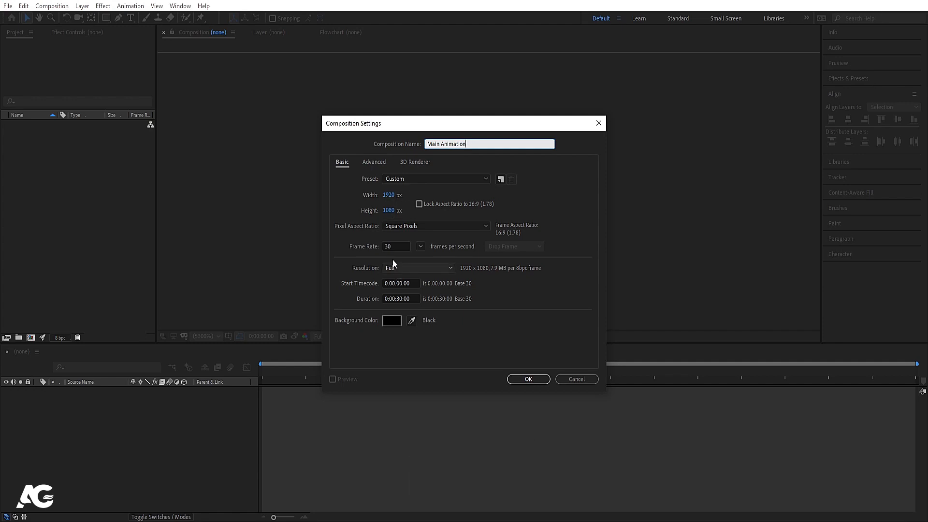
pyautogui.click(401, 321)
pyautogui.moveTo(174, 277); pyautogui.dragTo(78, 187)
pyautogui.click(302, 200)
pyautogui.click(528, 379)
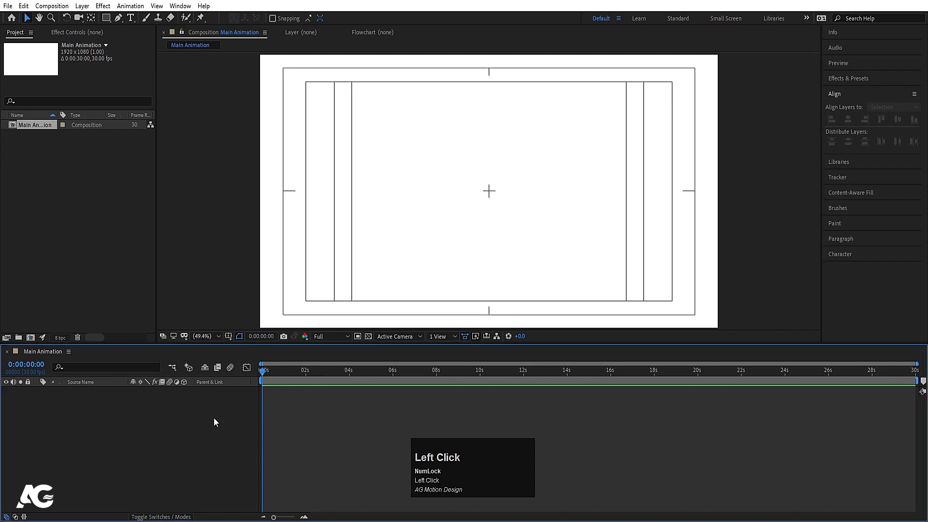
# Import the Untitled-1 Illustrator file as a composition that retains layer sizes.
pyautogui.press('ctrl')
pyautogui.hotkey('ctrl', 'i')
pyautogui.doubleClick(115, 116)
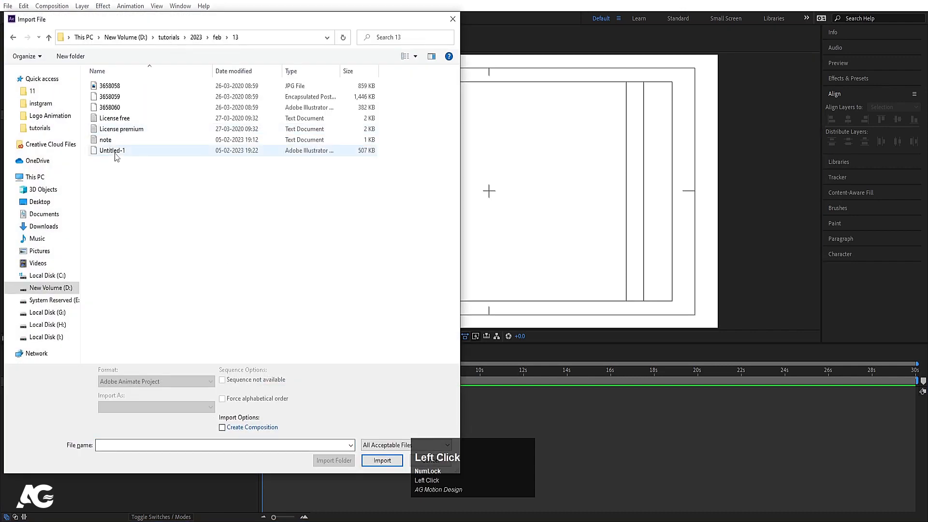
pyautogui.click(114, 151)
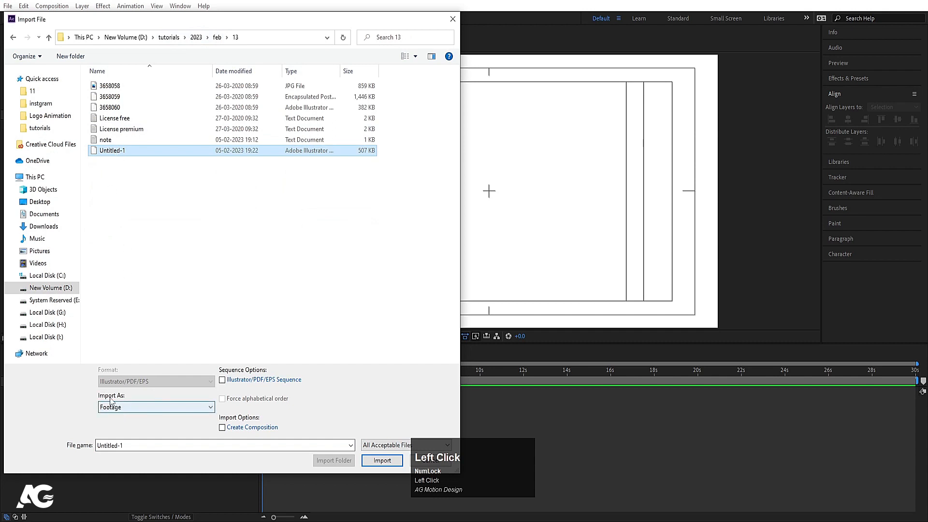
pyautogui.click(120, 409)
pyautogui.click(123, 426)
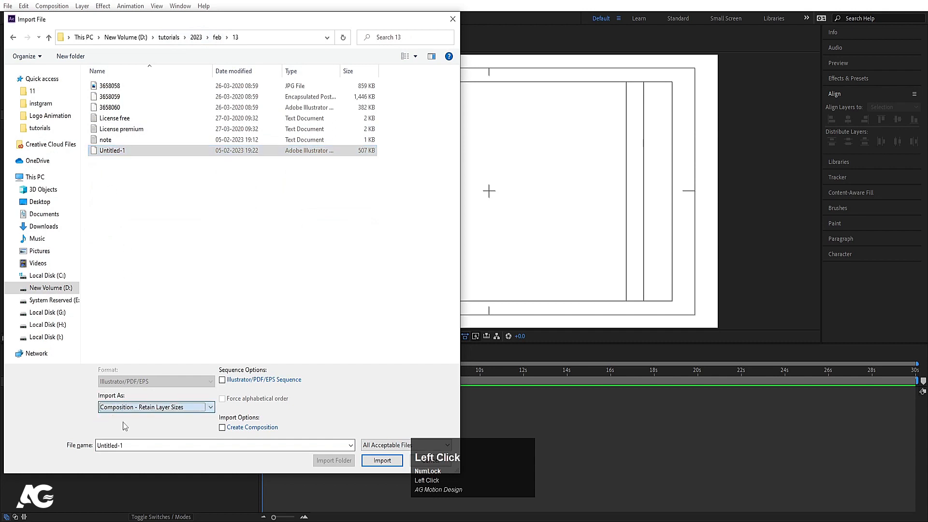
pyautogui.click(373, 460)
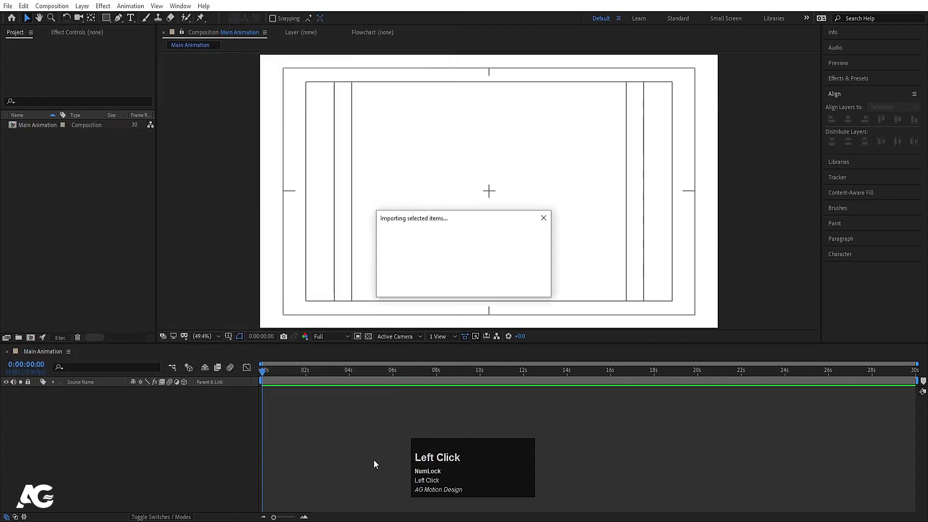
# Place the imported Untitled-1 composition as a layer in the Main Animation composition.
pyautogui.moveTo(29, 138); pyautogui.dragTo(116, 410)
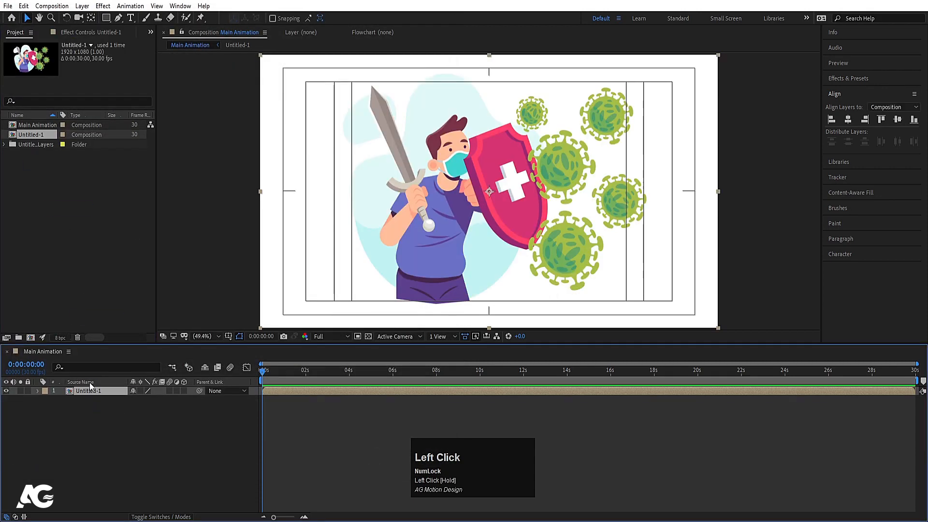
pyautogui.click(323, 476)
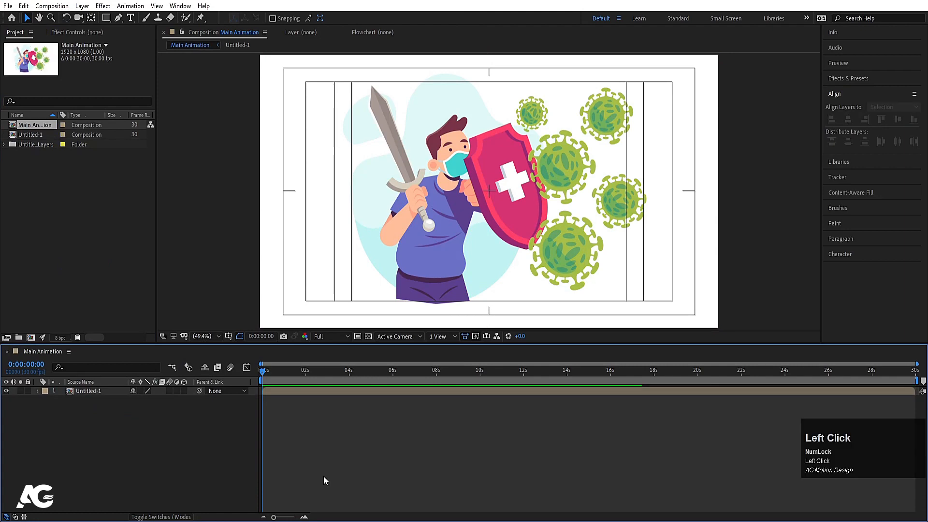
pyautogui.doubleClick(120, 393)
pyautogui.click(46, 351)
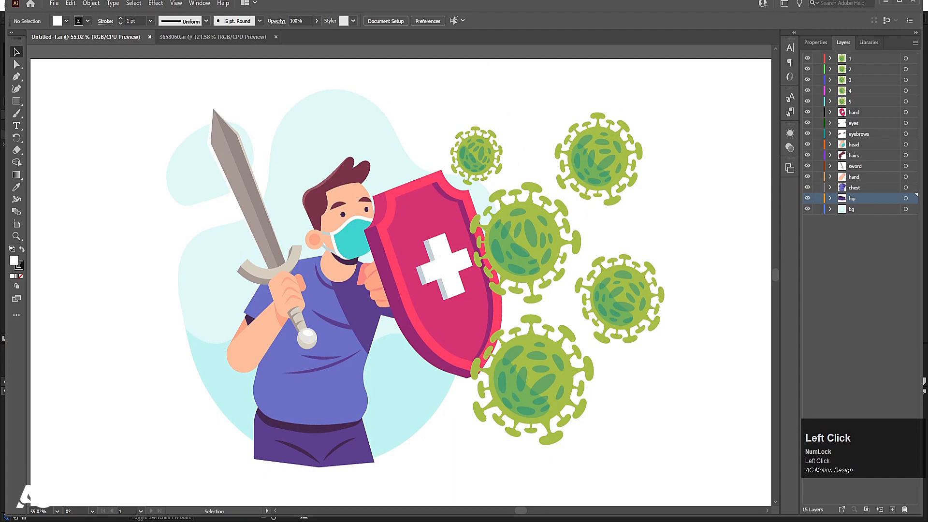
pyautogui.click(253, 489)
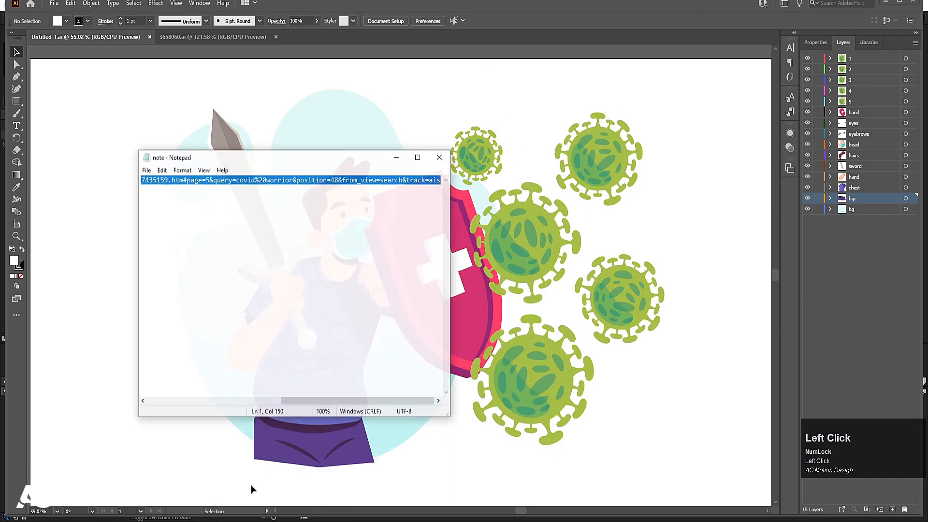
pyautogui.click(440, 148)
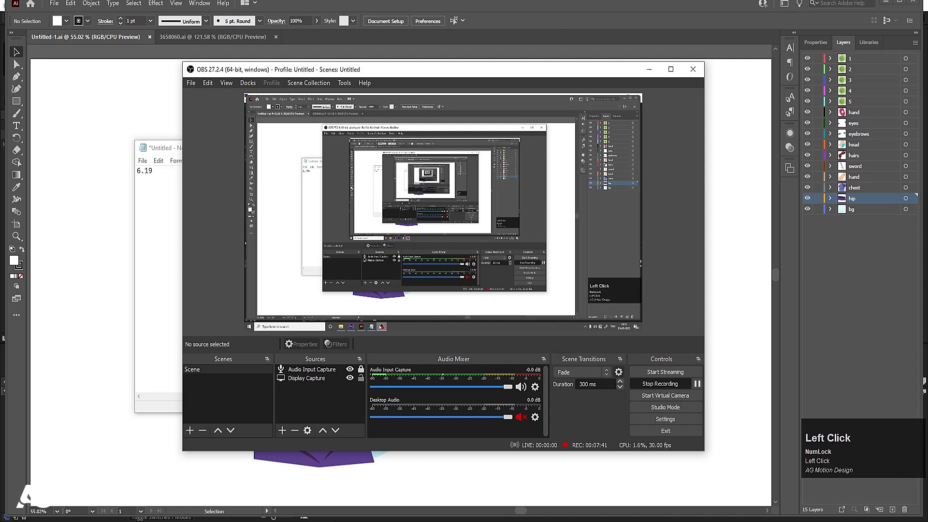
pyautogui.click(318, 521)
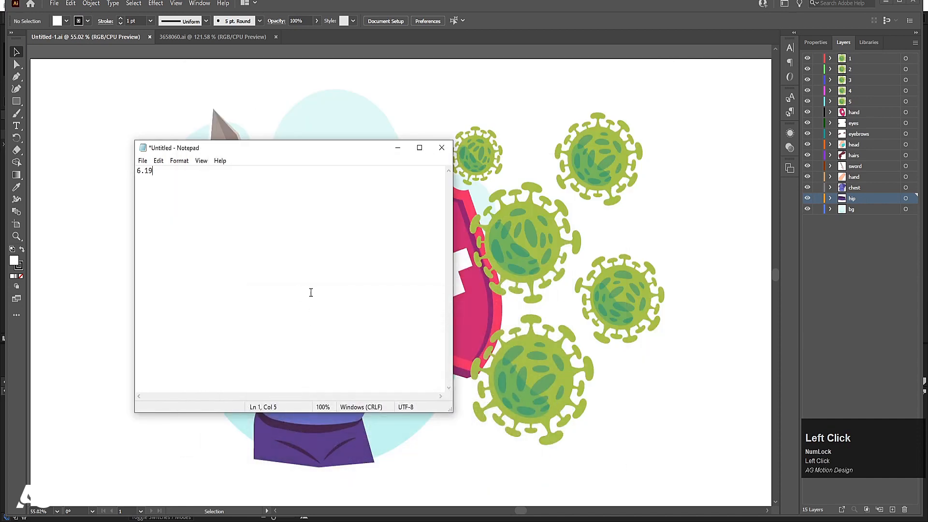
pyautogui.write('7.13')
pyautogui.click(397, 149)
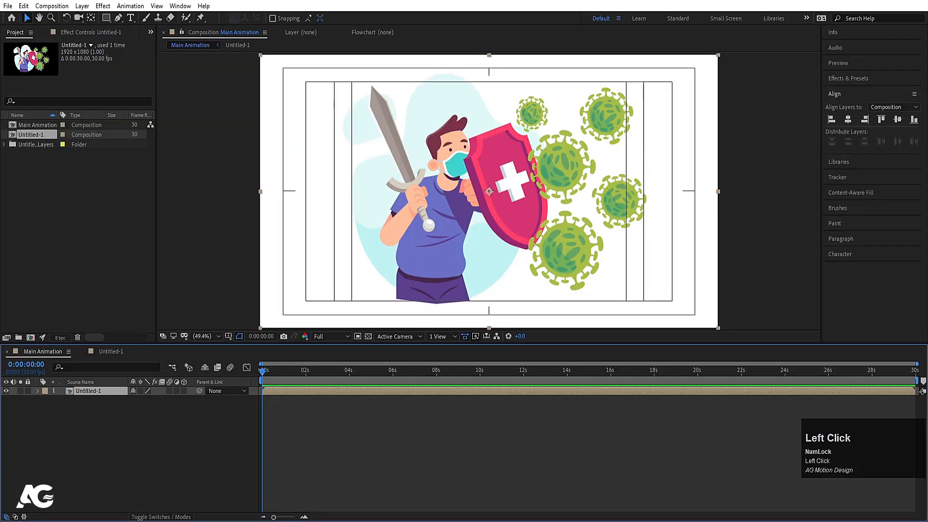
# Open the nested Untitled-1 composition and precompose its virus layers 1 to 5 into a composition named Virus.
pyautogui.click(418, 409)
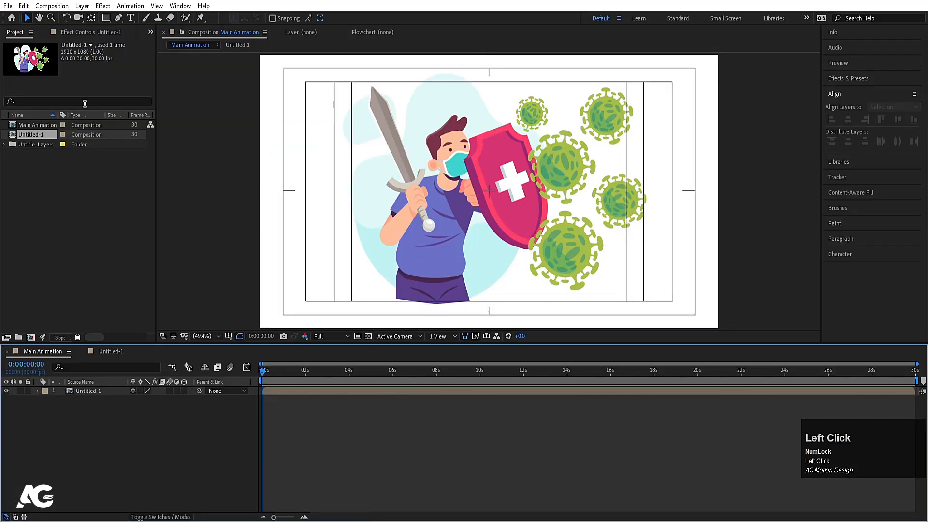
pyautogui.click(101, 392)
pyautogui.doubleClick(101, 392)
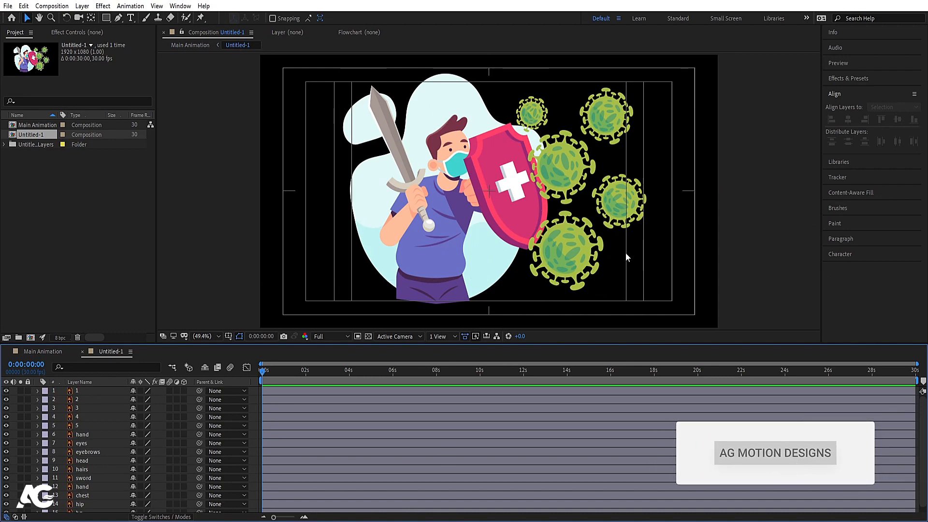
pyautogui.click(605, 234)
pyautogui.keyDown('shift'); pyautogui.click(614, 200); pyautogui.keyUp('shift')
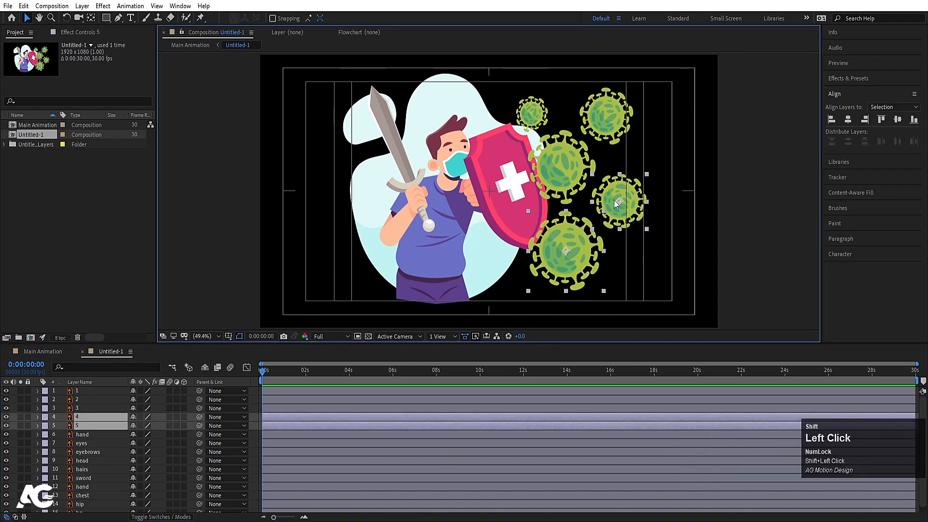
pyautogui.keyDown('shift'); pyautogui.click(569, 170); pyautogui.keyUp('shift')
pyautogui.keyDown('shift'); pyautogui.click(593, 113); pyautogui.keyUp('shift')
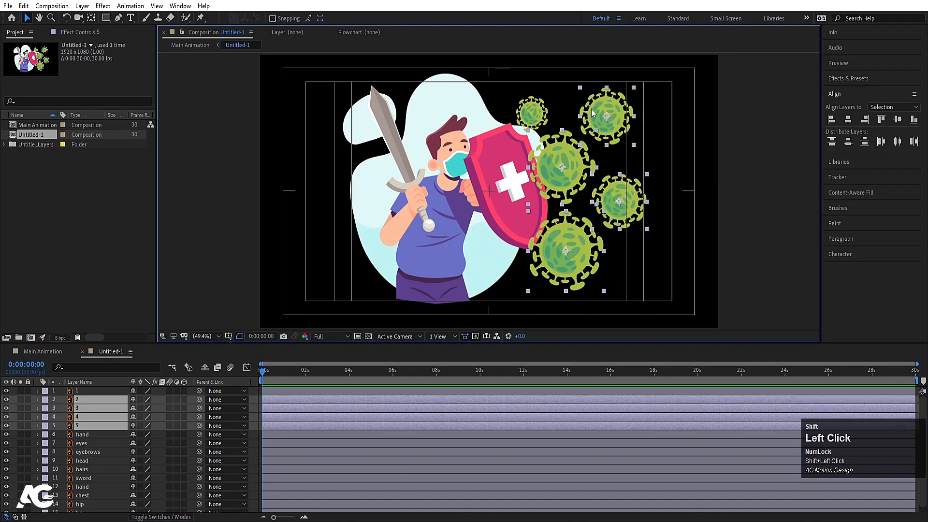
pyautogui.keyDown('shift'); pyautogui.click(545, 110); pyautogui.keyUp('shift')
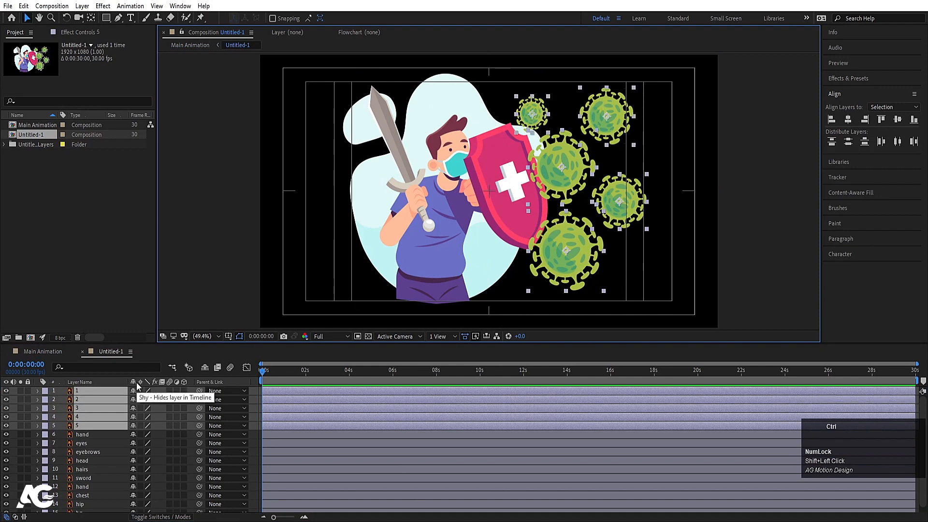
pyautogui.hotkey('ctrl', 'shift', 'c')
pyautogui.write('Virous')
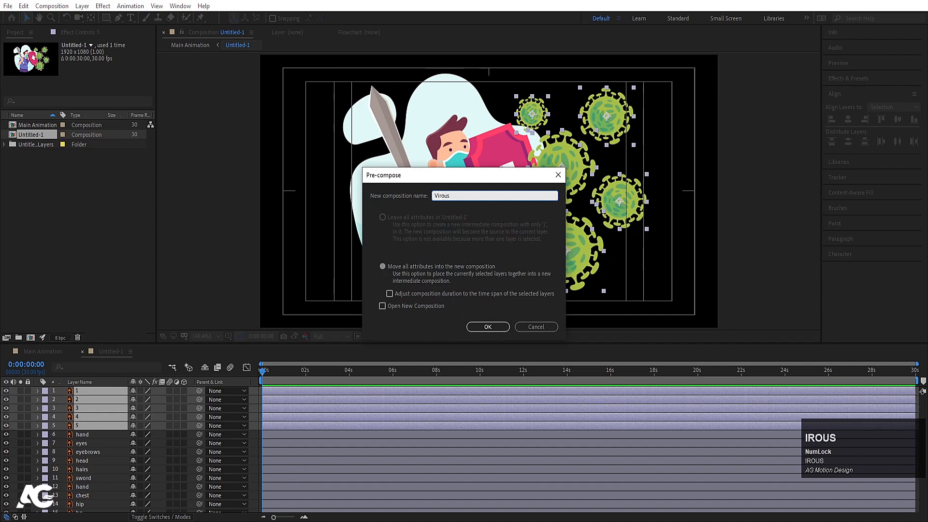
pyautogui.write('us')
pyautogui.press('Return')
# Open the Virus composition and delete virus layer 3, the one overlapping the shield.
pyautogui.doubleClick(105, 391)
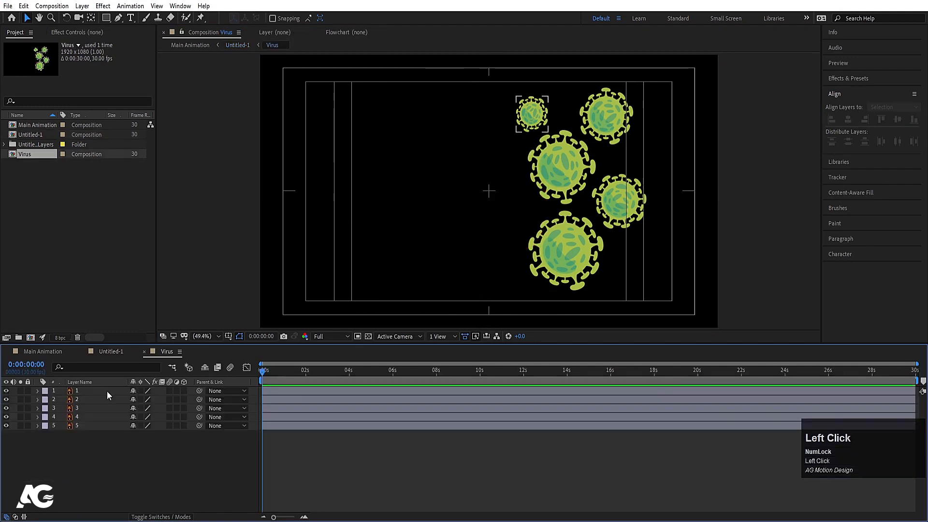
pyautogui.click(558, 165)
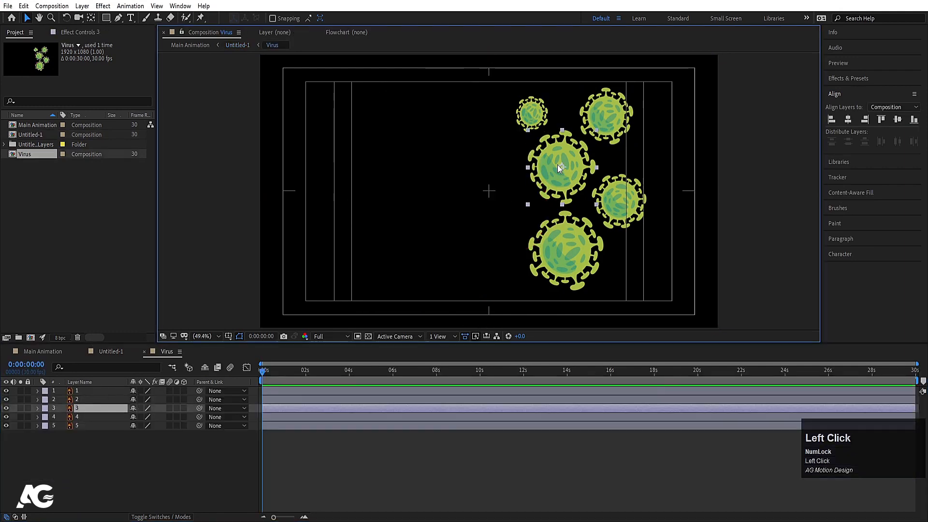
pyautogui.click(103, 350)
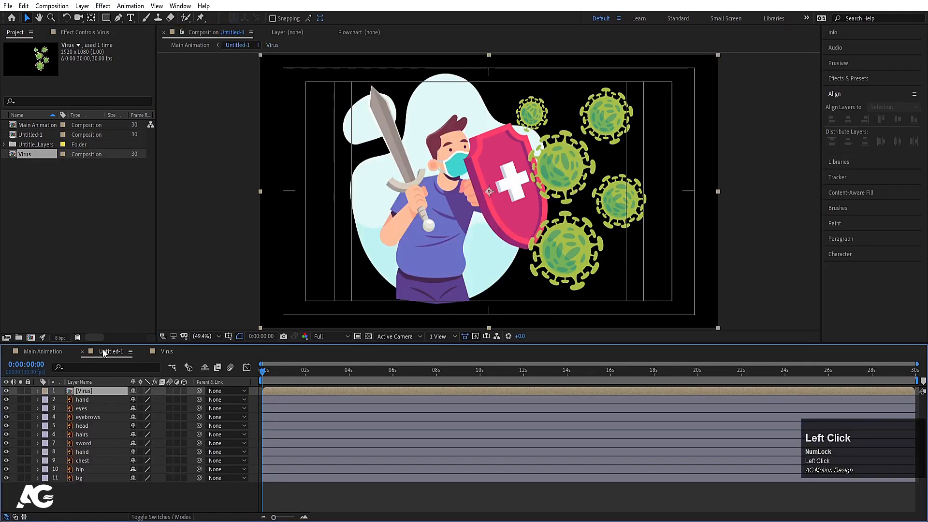
pyautogui.doubleClick(99, 391)
# Spread out the four remaining viruses, moving them away from the character and its shield.
pyautogui.moveTo(620, 207); pyautogui.dragTo(673, 188)
pyautogui.click(567, 269)
pyautogui.moveTo(568, 269); pyautogui.dragTo(596, 267)
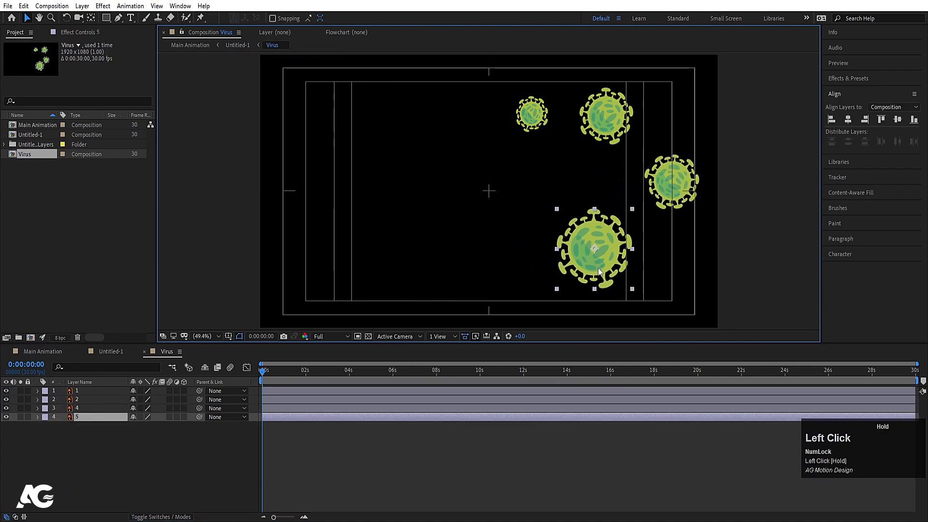
pyautogui.click(615, 132)
pyautogui.moveTo(616, 131); pyautogui.dragTo(653, 107)
pyautogui.moveTo(532, 114); pyautogui.dragTo(542, 116)
# Turn on continuous rasterization for all four virus layers.
pyautogui.click(79, 439)
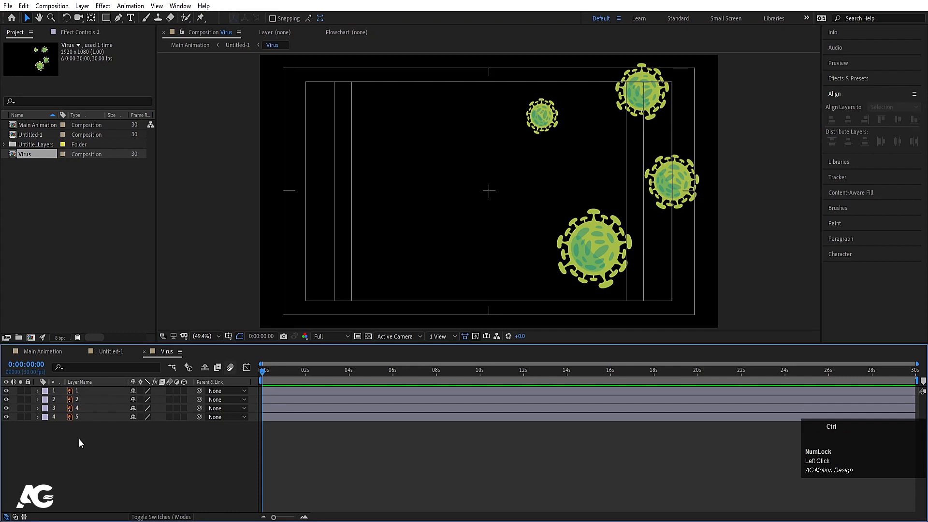
pyautogui.hotkey('ctrl', 'a')
pyautogui.click(140, 390)
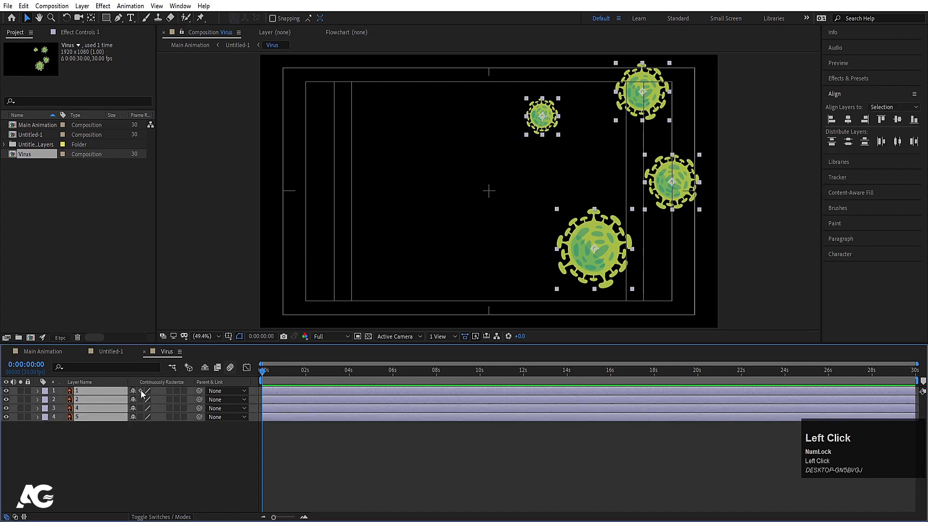
pyautogui.click(111, 446)
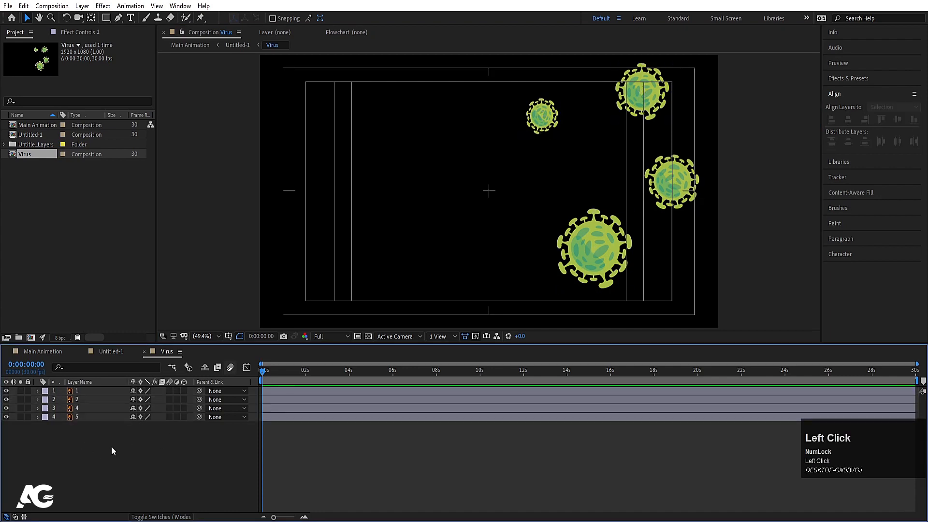
# Apply the Wiggle - position preset to all four virus layers and preview the movement.
pyautogui.hotkey('ctrl', 'a')
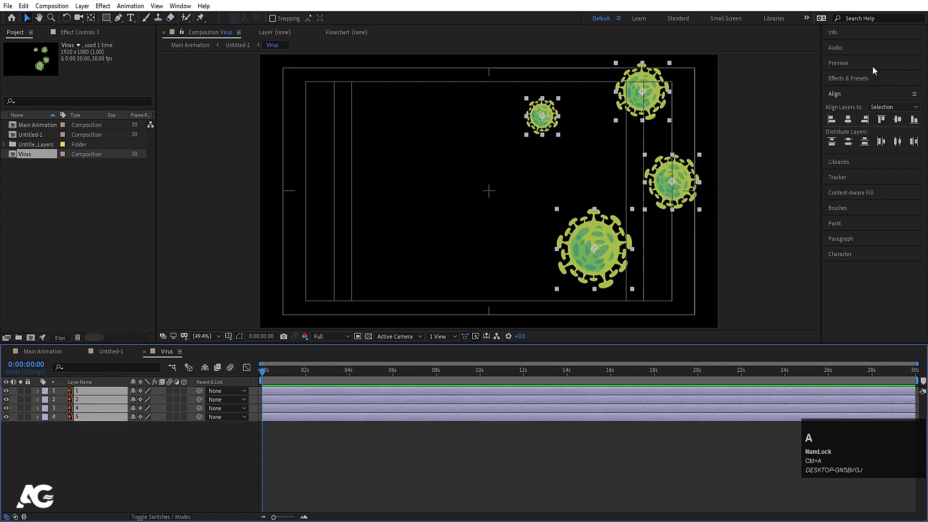
pyautogui.click(838, 82)
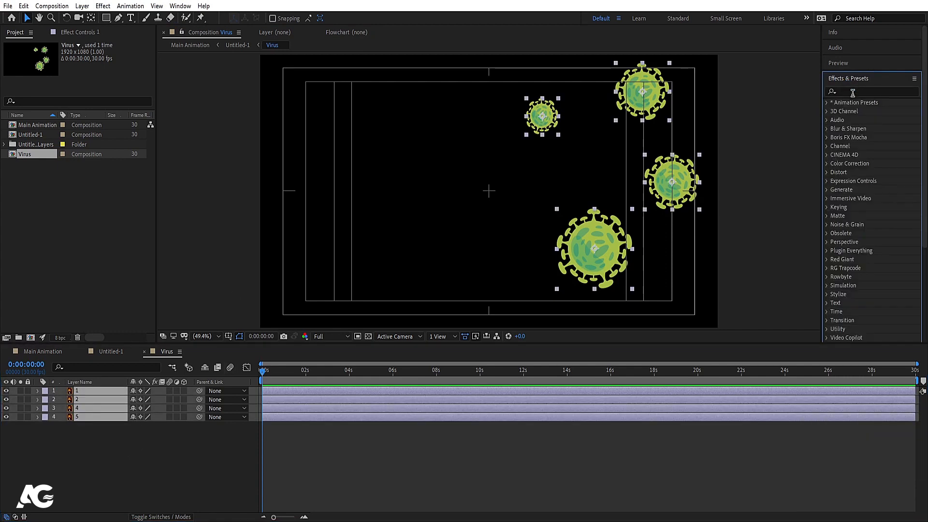
pyautogui.click(852, 91)
pyautogui.write('wigg')
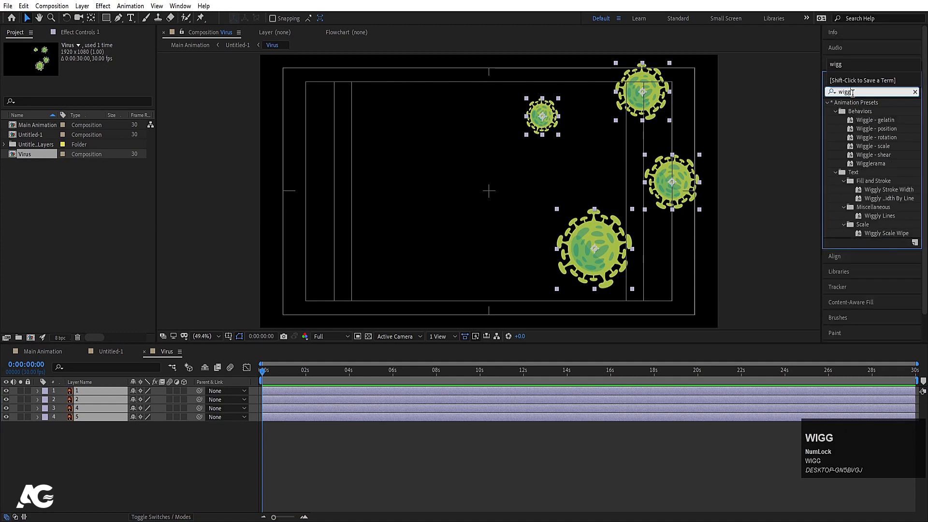
pyautogui.doubleClick(857, 129)
pyautogui.press('space')
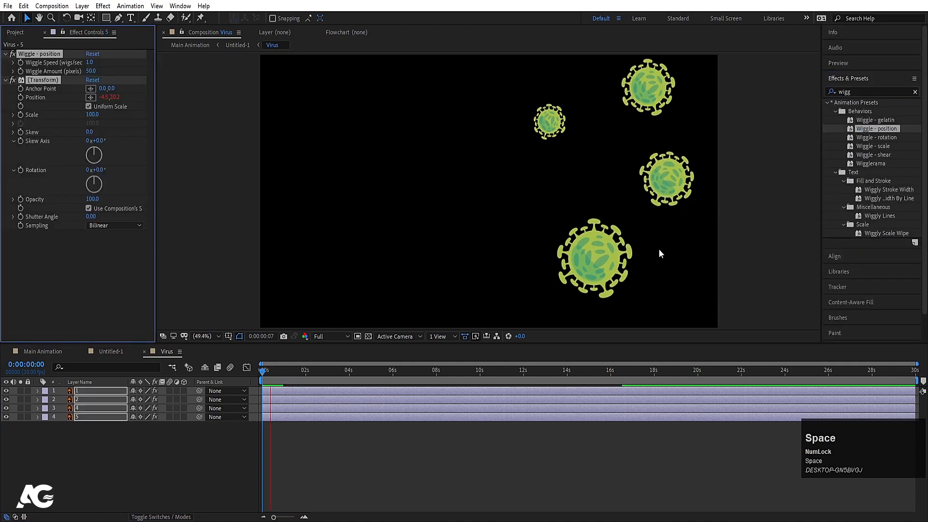
pyautogui.click(880, 138)
pyautogui.hotkey('ctrl', 'z')
# Animate the rotation of all four virus layers with keyframes at 0:00:00:00 and 0:00:09:28, and preview the result.
pyautogui.click(262, 372)
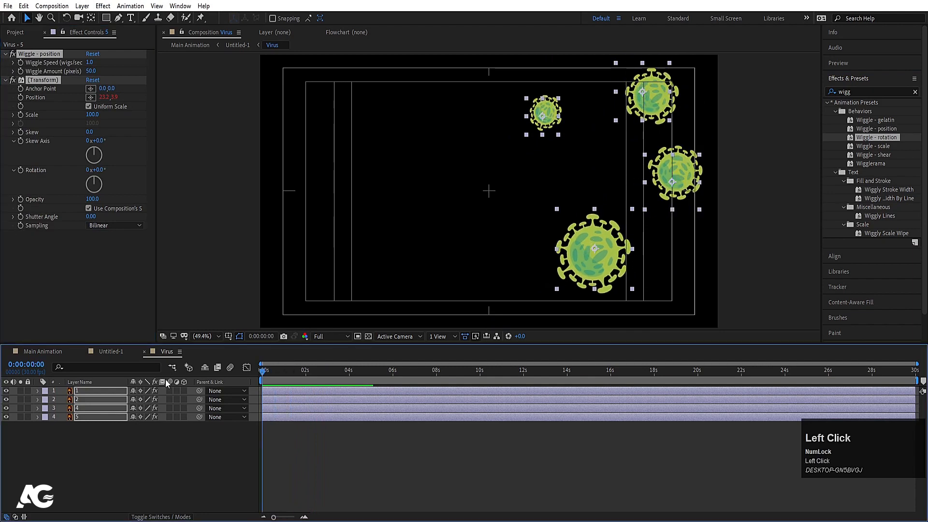
pyautogui.press('r')
pyautogui.click(62, 400)
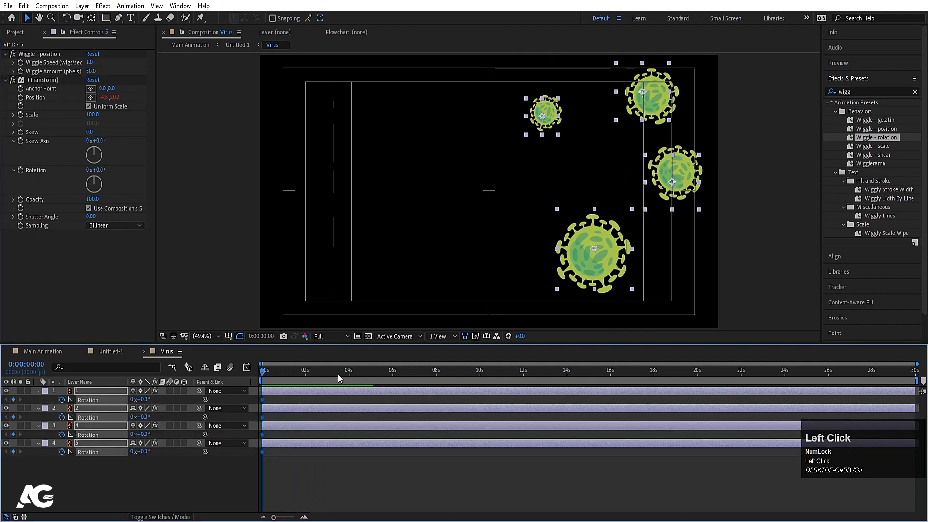
pyautogui.click(478, 371)
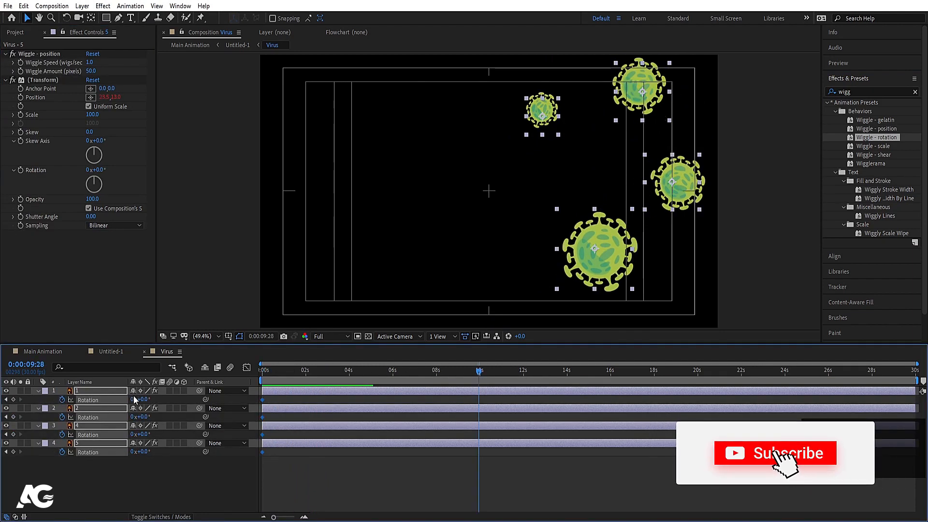
pyautogui.moveTo(132, 400); pyautogui.dragTo(155, 400)
pyautogui.click(264, 371)
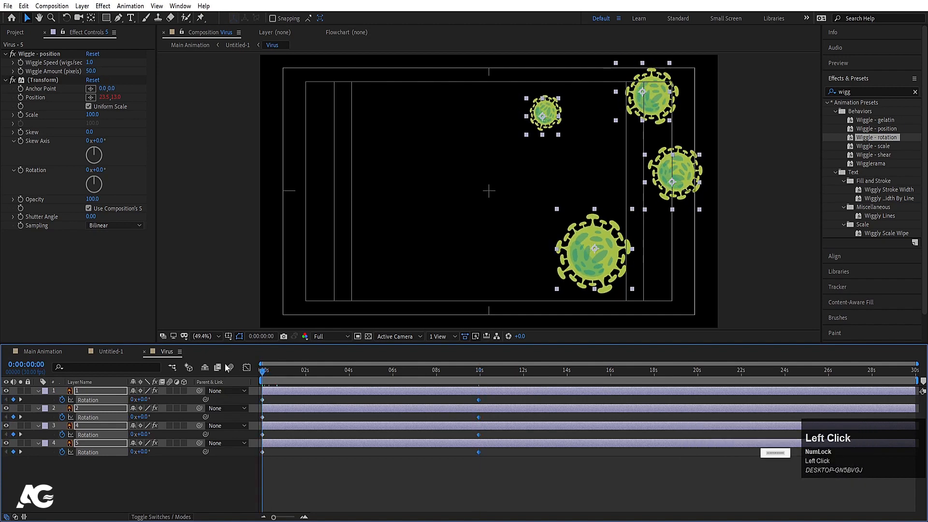
pyautogui.press('space')
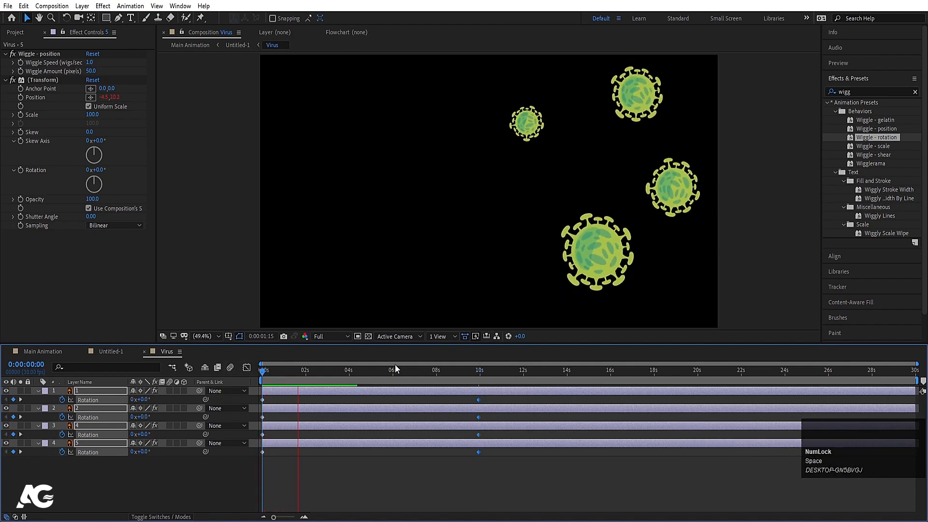
# Keyframe the positions of all four virus layers at 0:00:00:00 and slightly farther left at 0:00:09:28.
pyautogui.press('space')
pyautogui.click(263, 371)
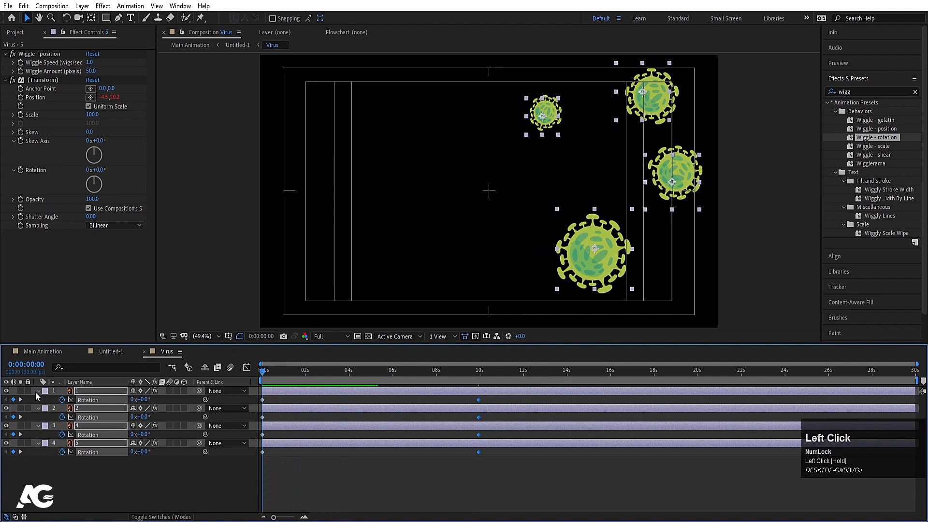
pyautogui.press('p')
pyautogui.moveTo(62, 399); pyautogui.dragTo(62, 463)
pyautogui.press('u')
pyautogui.press('u')
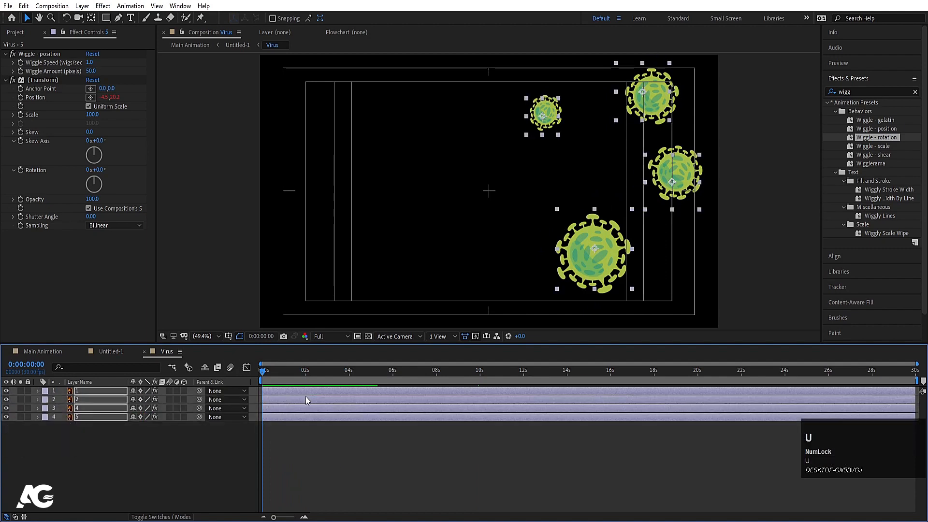
pyautogui.press('k')
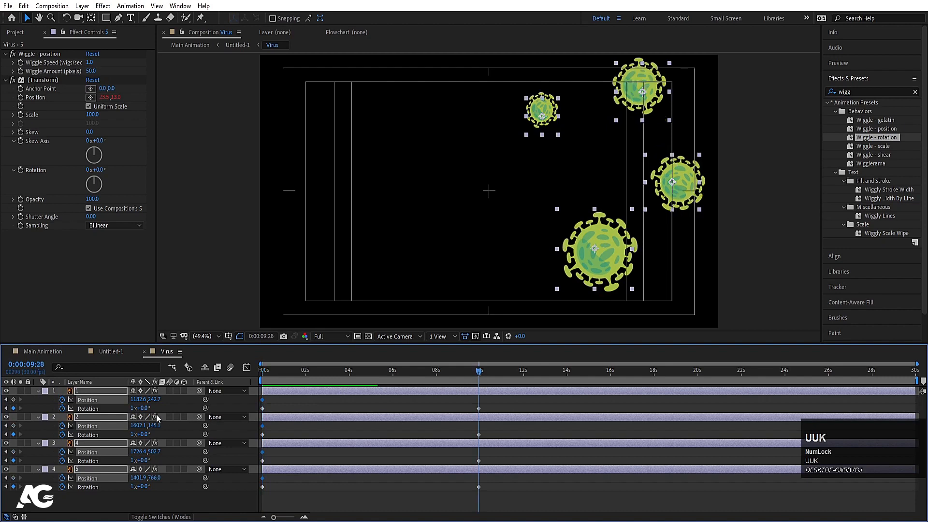
pyautogui.moveTo(139, 400); pyautogui.dragTo(81, 406)
pyautogui.press('Home')
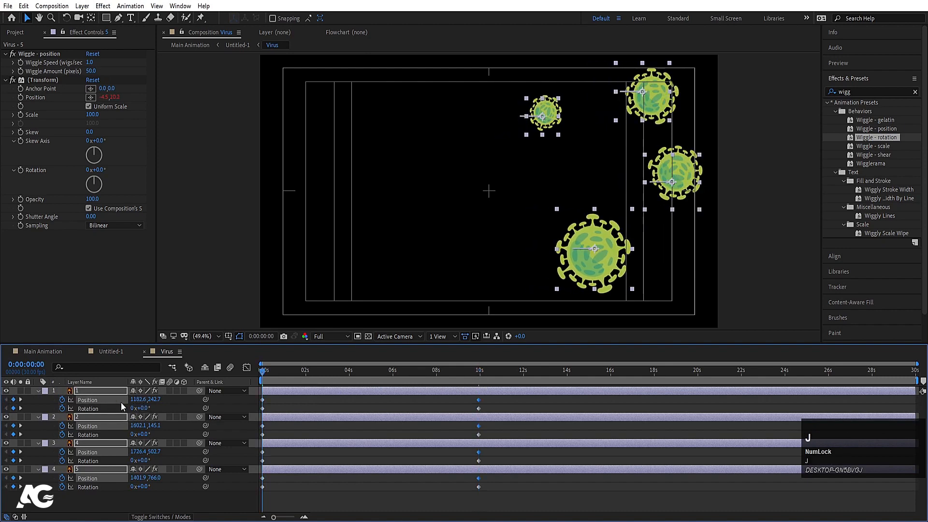
# Shift the starting positions of all four viruses right, with layer 1's X at 1524.6, and preview the drift.
pyautogui.moveTo(139, 400); pyautogui.dragTo(382, 408)
pyautogui.press('space')
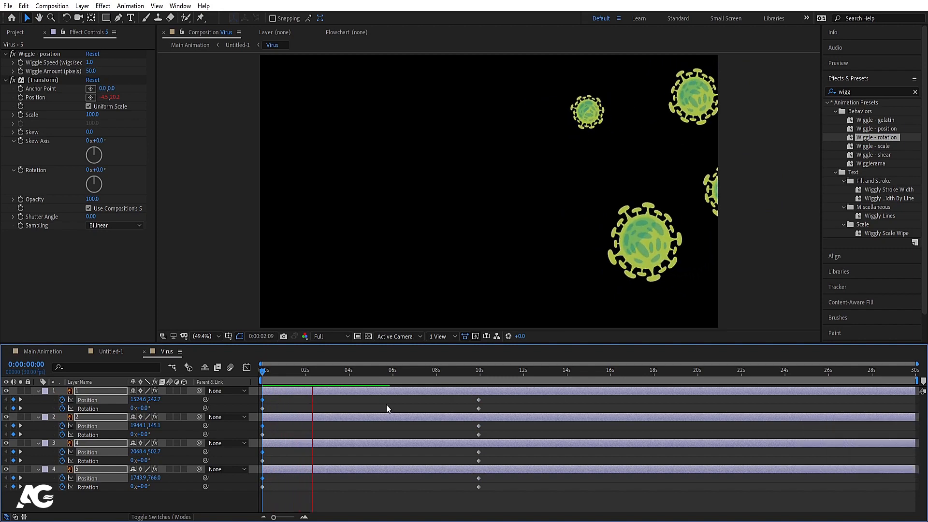
pyautogui.press('space')
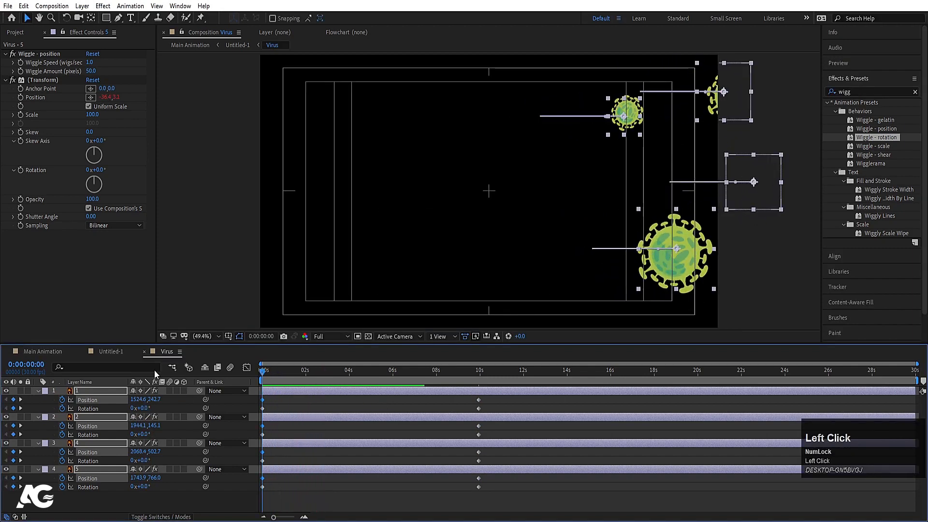
# In the Untitled-1 composition, hide the Virus precomp and show virus layer 3.
pyautogui.click(116, 352)
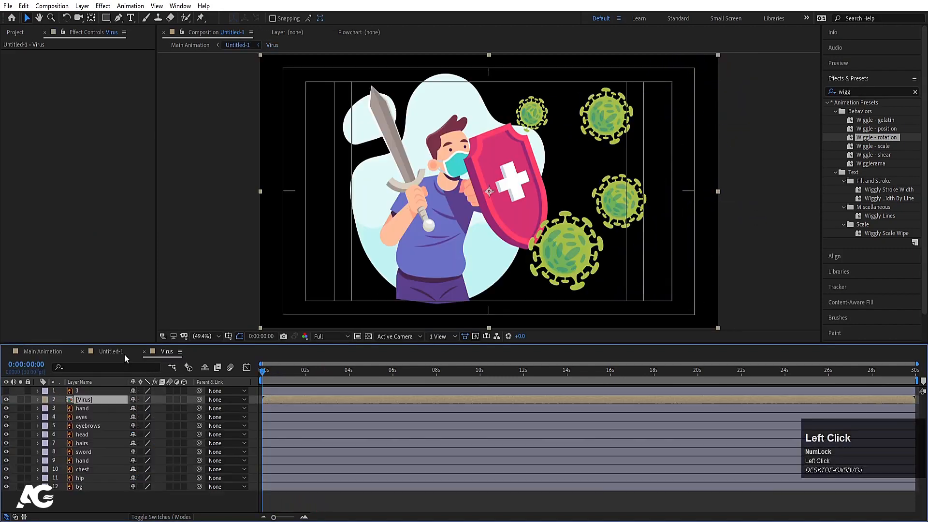
pyautogui.click(7, 399)
pyautogui.click(6, 390)
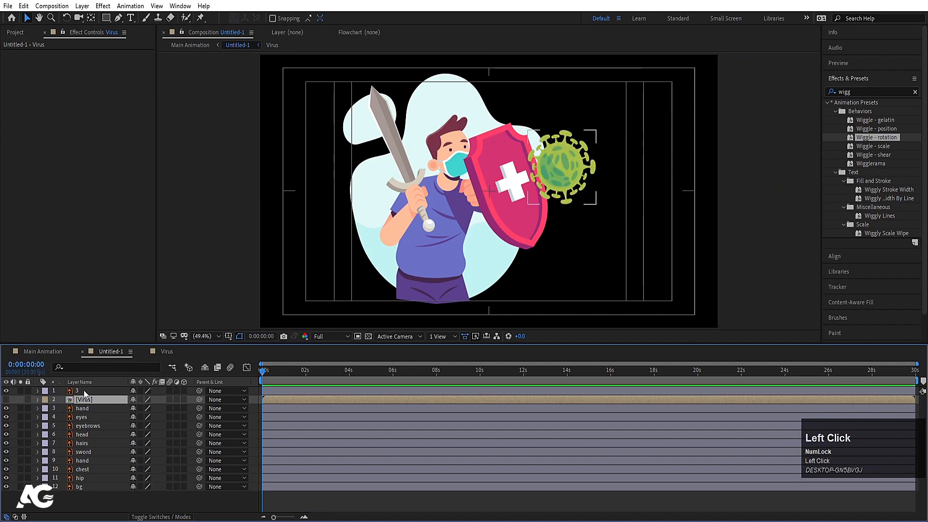
pyautogui.click(83, 390)
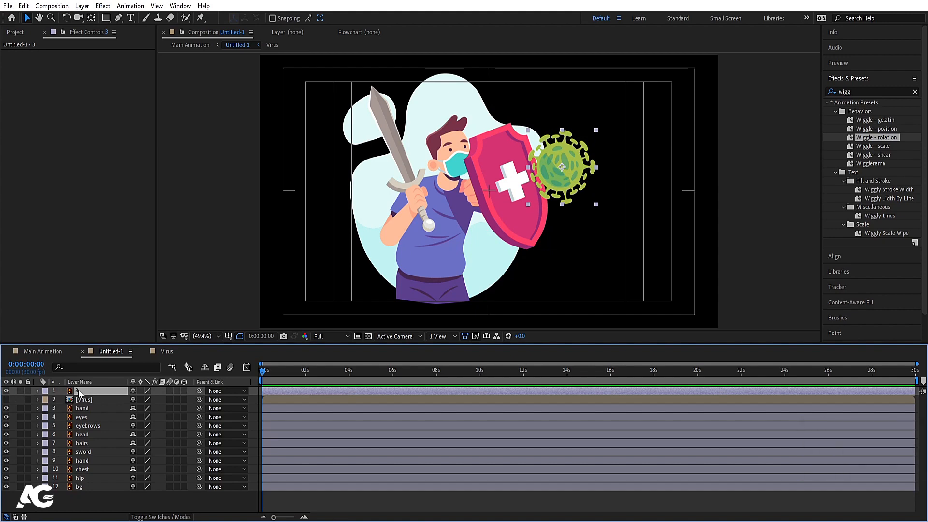
pyautogui.hotkey('ctrl', 'shift', 'v')
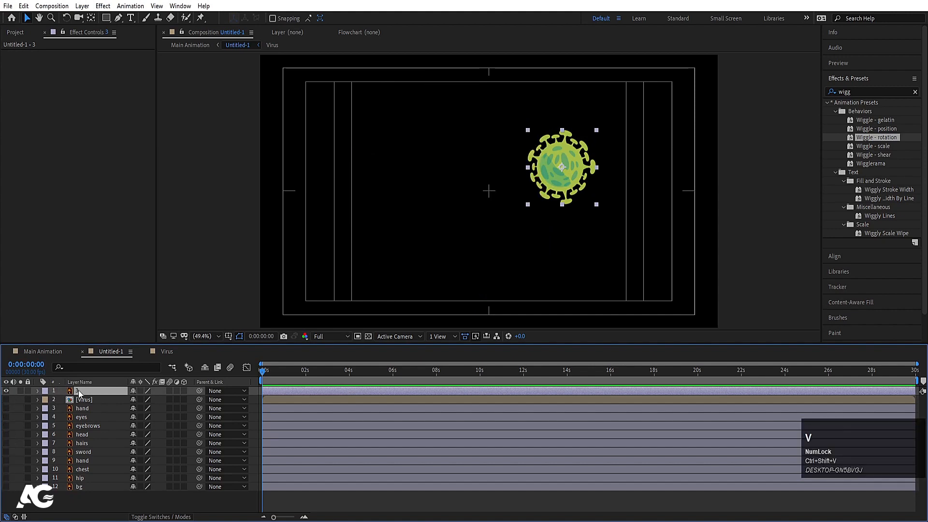
pyautogui.hotkey('ctrl', 'z')
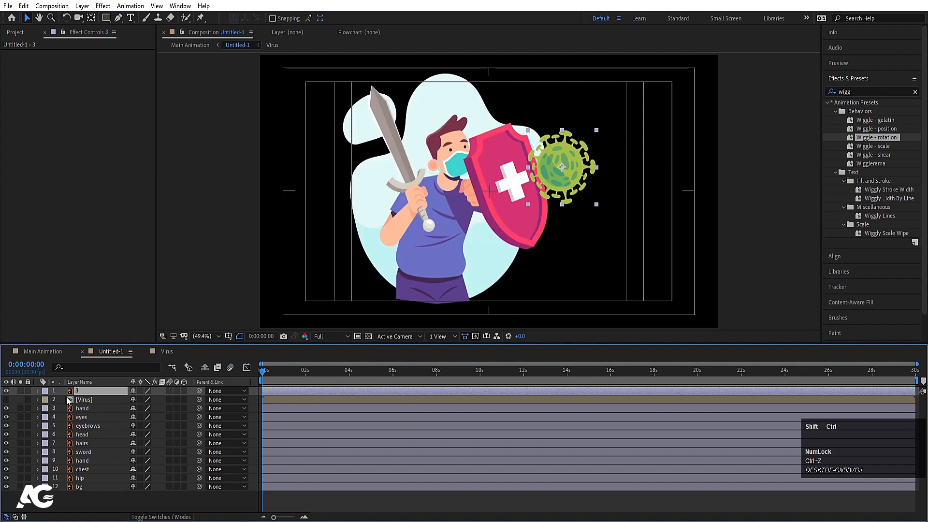
# Precompose layer 3 as Virus 2, moving all attributes into the new composition.
pyautogui.hotkey('ctrl', 'shift', 'c')
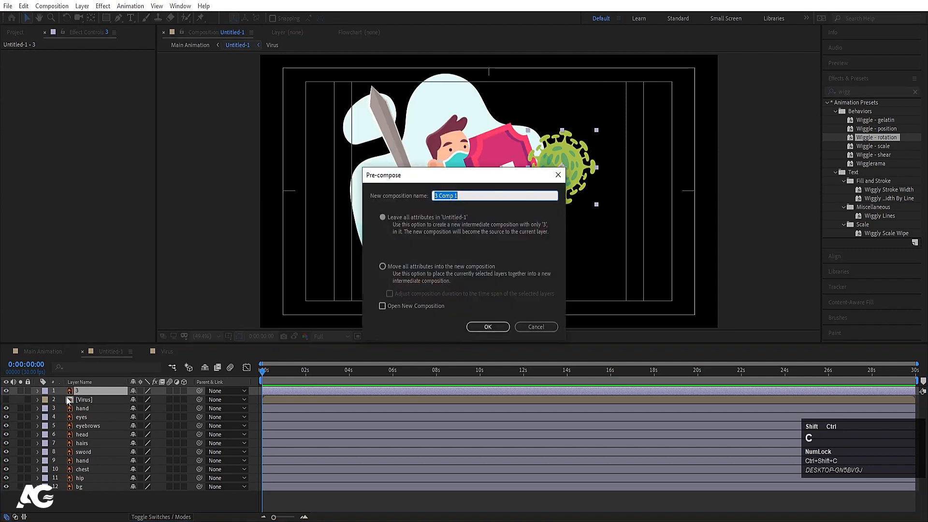
pyautogui.click(383, 267)
pyautogui.click(463, 196)
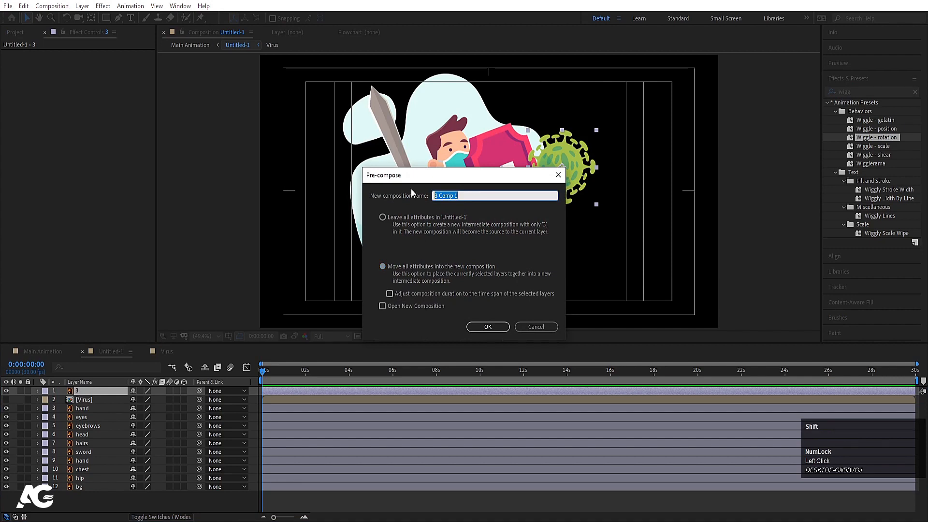
pyautogui.write('Vir')
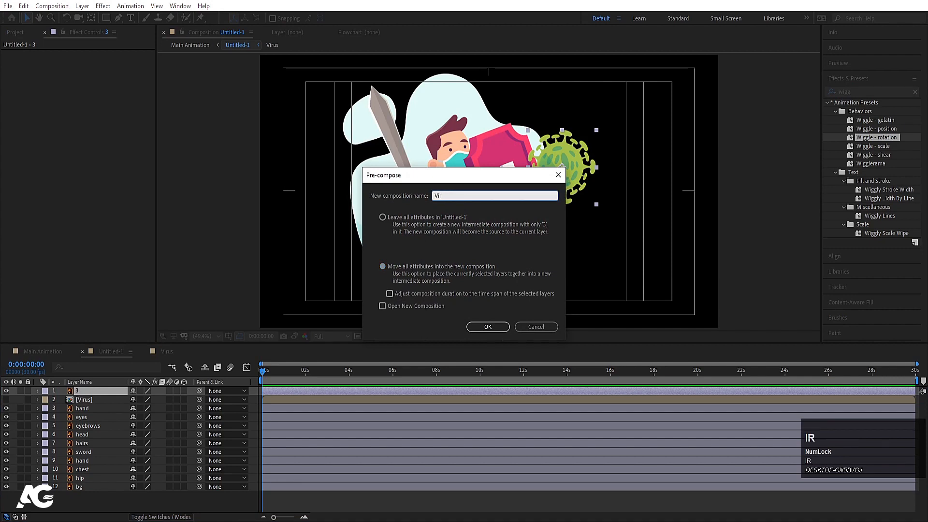
pyautogui.write('us 2')
pyautogui.press('Return')
# Move the Virus 2 layer's anchor point to the virus's centre, then duplicate the layer and hide the lower copy.
pyautogui.moveTo(495, 194); pyautogui.dragTo(559, 169)
pyautogui.click(76, 394)
pyautogui.press('p')
pyautogui.hotkey('ctrl', 'd')
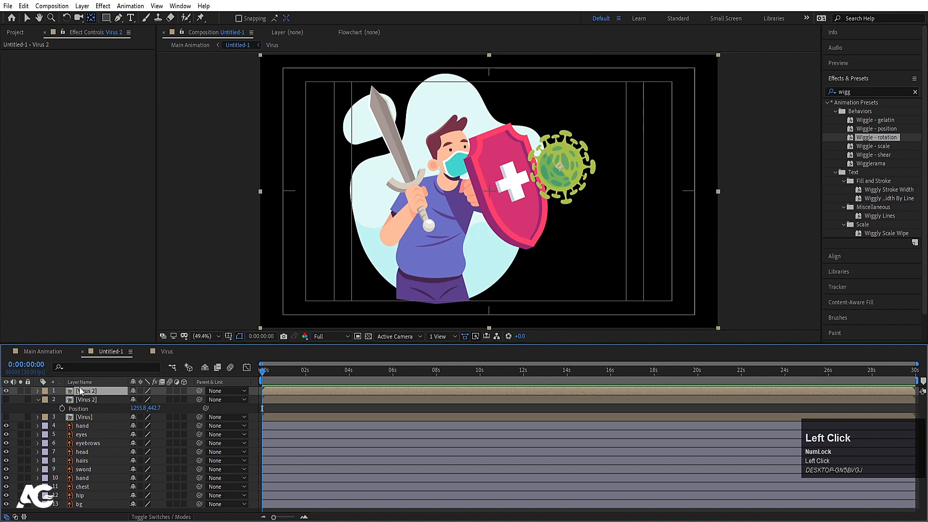
# Keyframe the upper Virus 2 layer's position at 0:00:00:00 and on the shield at 1152.5, 456.9 at 0:00:01:19.
pyautogui.press('p')
pyautogui.click(62, 399)
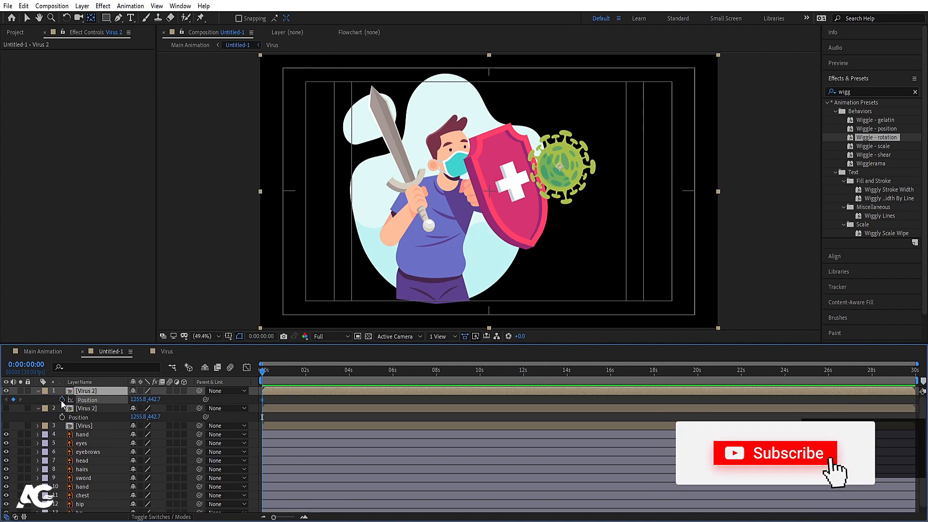
pyautogui.press('=')
pyautogui.press('=')
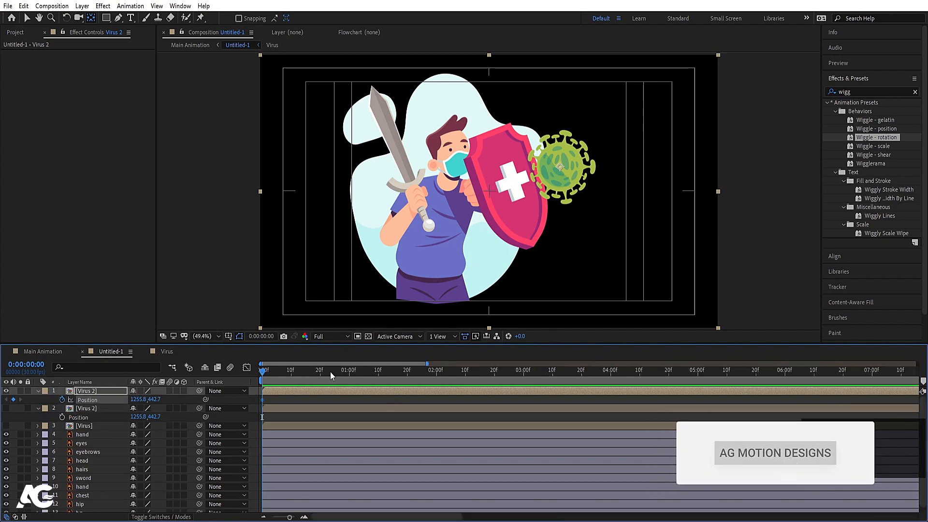
pyautogui.click(404, 370)
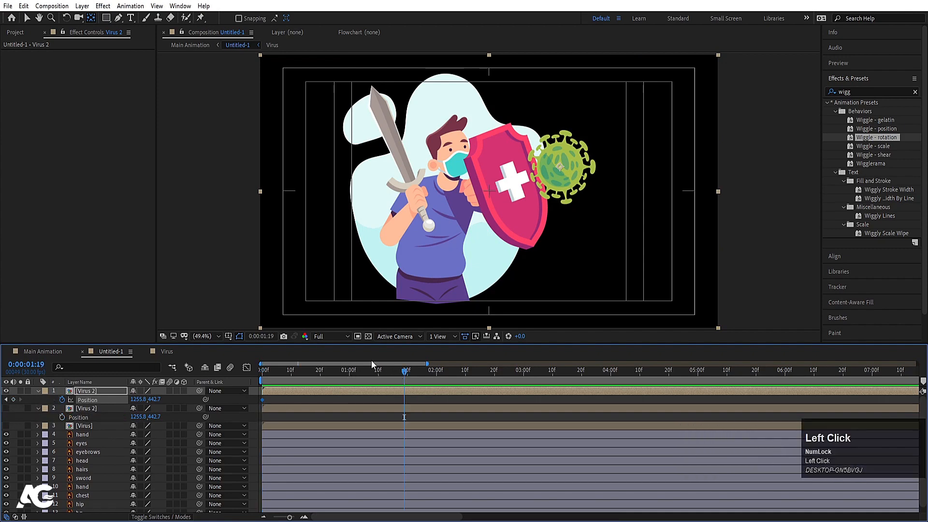
pyautogui.press('v')
pyautogui.moveTo(568, 198); pyautogui.dragTo(515, 178)
# Move the upper Virus 2 layer's starting position outside the frame on the right and preview its approach to the shield.
pyautogui.moveTo(286, 371); pyautogui.dragTo(141, 399)
pyautogui.click(106, 392)
pyautogui.moveTo(551, 192); pyautogui.dragTo(787, 152)
pyautogui.press('space')
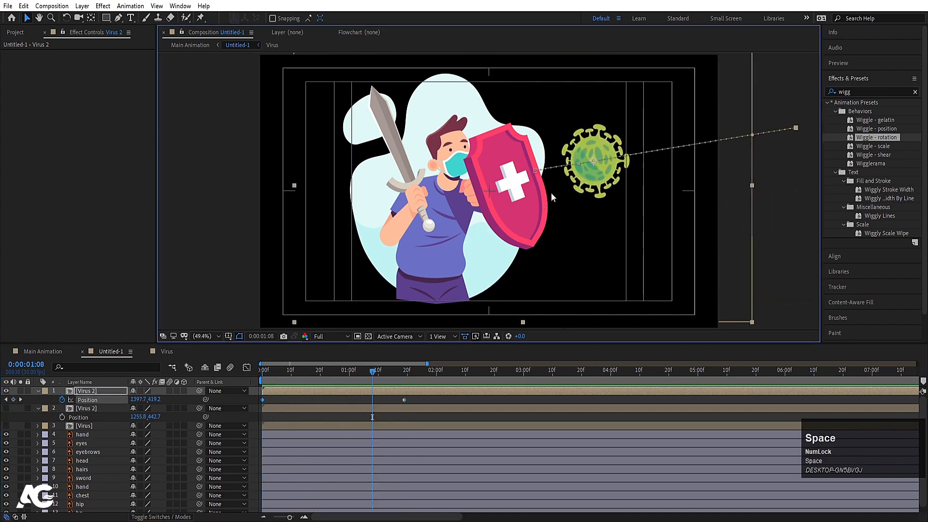
# Move the upper Virus 2 layer's starting position farther right to 3212.7, 88.7 and preview the faster approach.
pyautogui.press('-')
pyautogui.press('-')
pyautogui.press('-')
pyautogui.press('Home')
pyautogui.scroll(-3, 552, 193)
pyautogui.moveTo(567, 197); pyautogui.dragTo(626, 185)
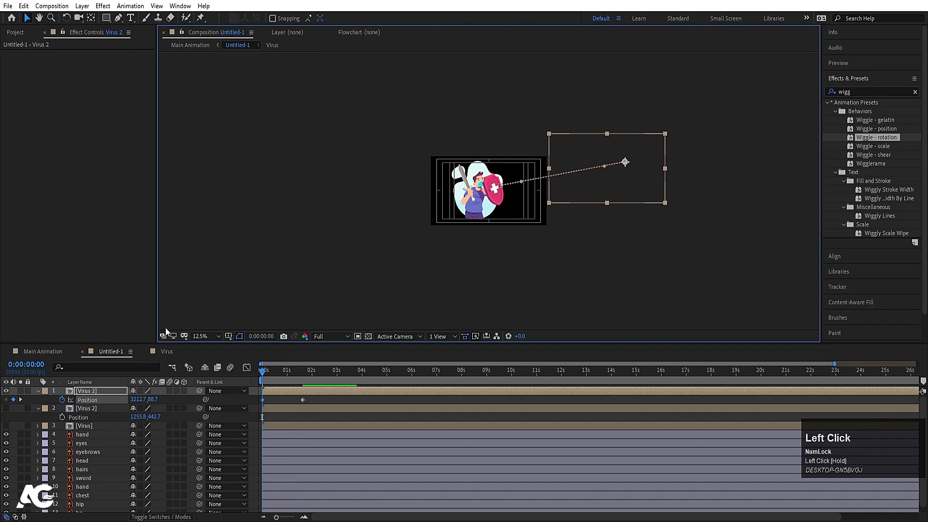
pyautogui.click(203, 337)
pyautogui.click(221, 159)
pyautogui.press('space')
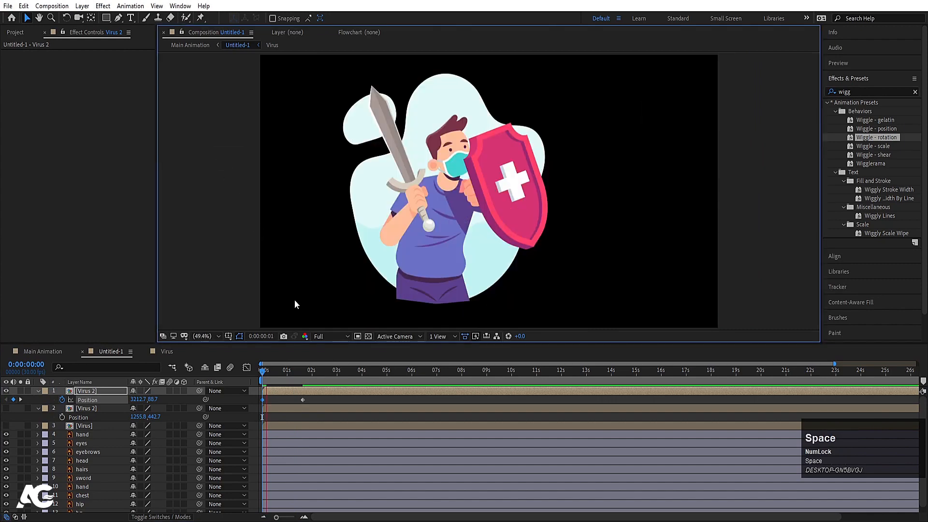
pyautogui.click(288, 380)
pyautogui.moveTo(284, 382); pyautogui.dragTo(263, 382)
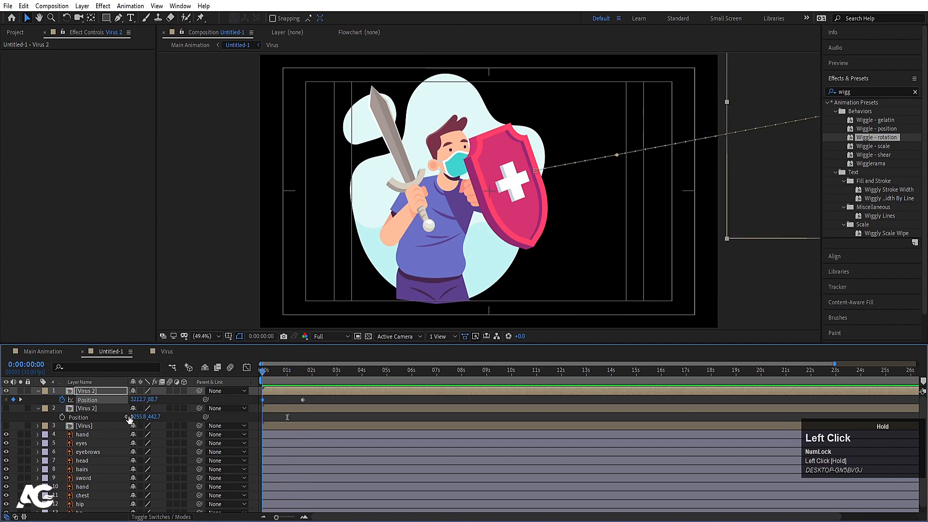
# Animate the upper Virus 2 layer's rotation from 1x+0.0° at 0:00:00:00 to 0x+0.0° at 0:00:01:19, and preview the result.
pyautogui.press('r')
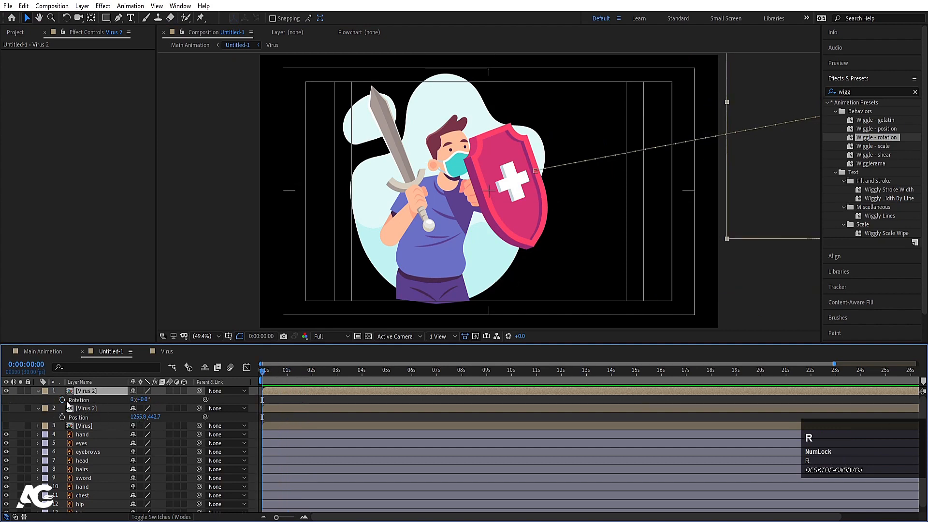
pyautogui.click(61, 400)
pyautogui.press('u')
pyautogui.press('k')
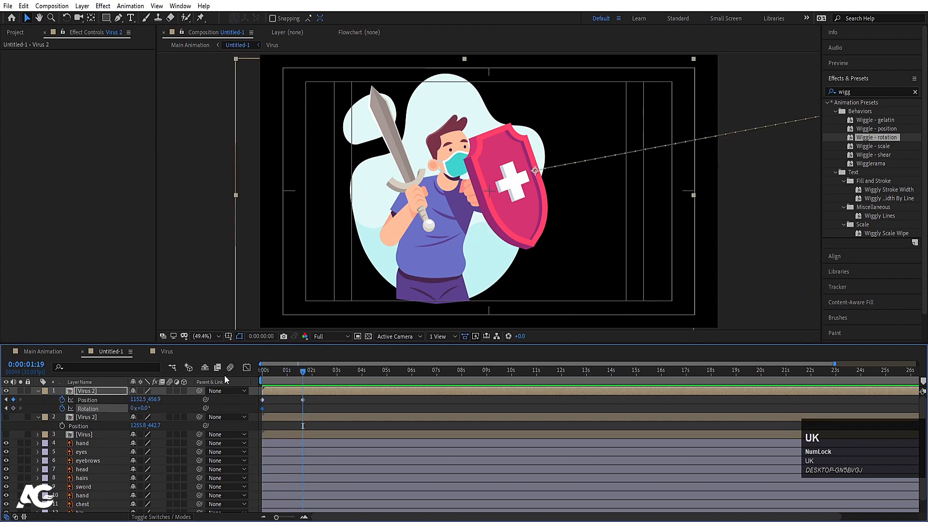
pyautogui.click(13, 408)
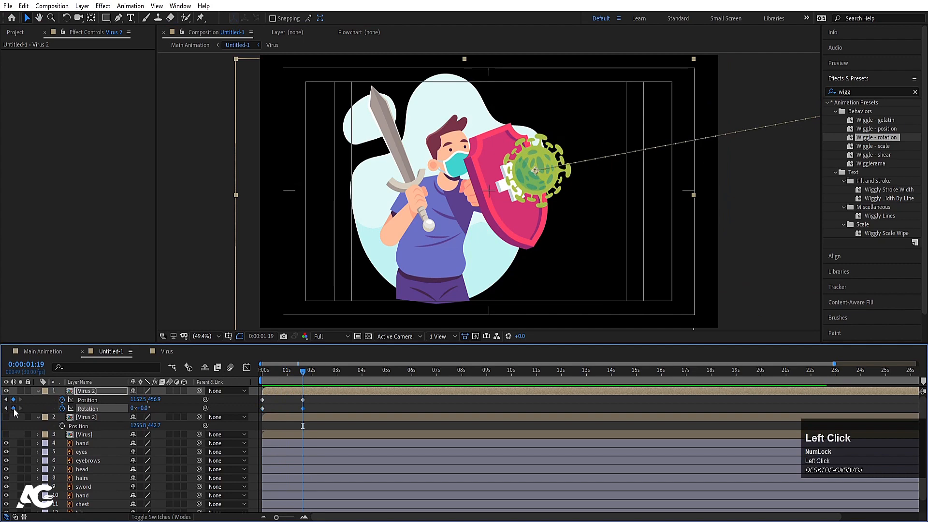
pyautogui.press('j')
pyautogui.click(133, 408)
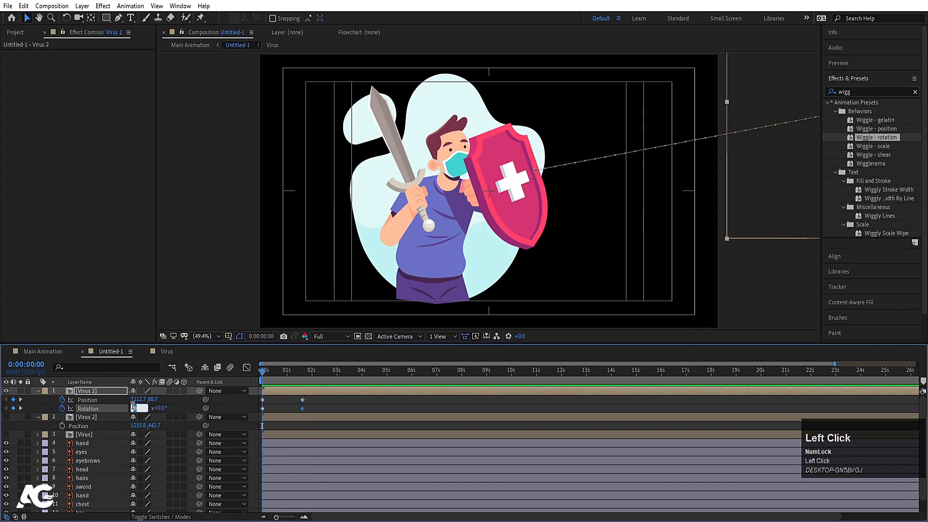
pyautogui.write('1')
pyautogui.press('Return')
pyautogui.press('space')
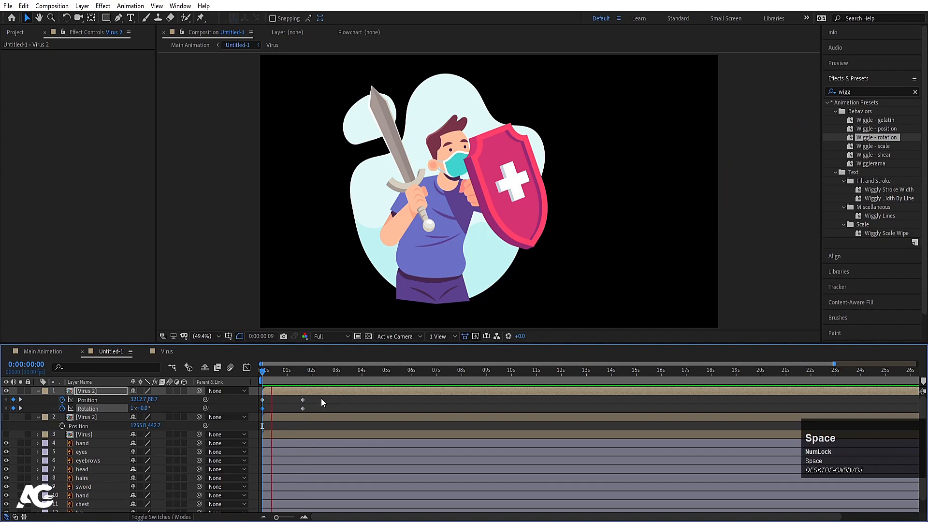
pyautogui.press('space')
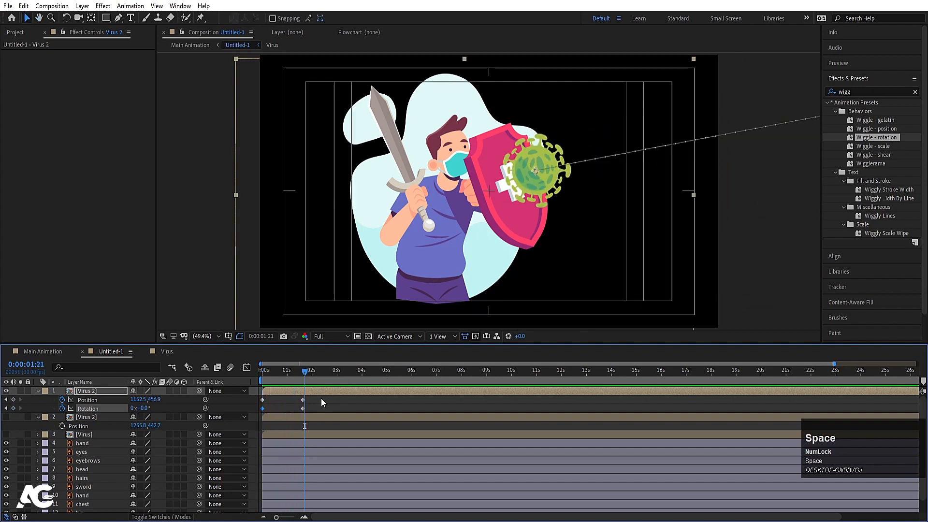
# Show the hidden Virus 2 copy, move it to the top of the layer stack and start it at 0:00:01:19.
pyautogui.press('j')
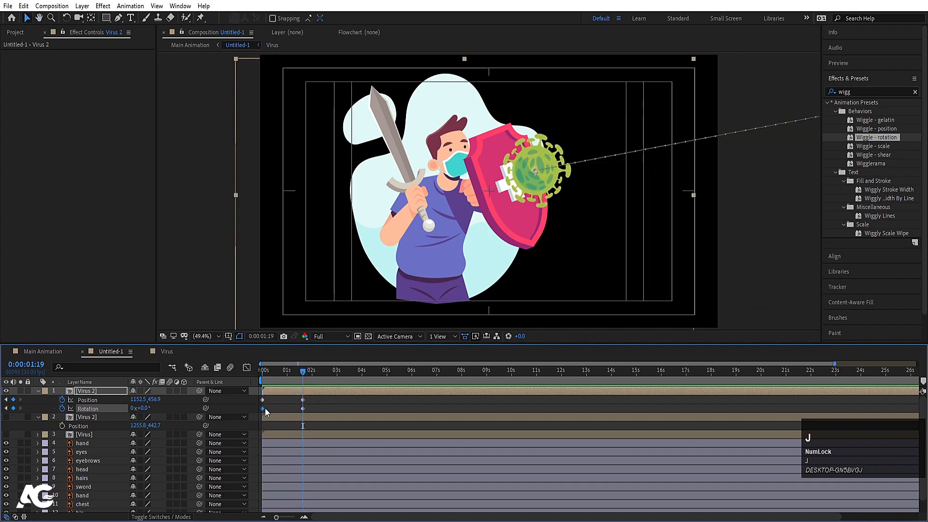
pyautogui.click(92, 416)
pyautogui.click(6, 417)
pyautogui.moveTo(88, 417); pyautogui.dragTo(88, 388)
pyautogui.press('[')
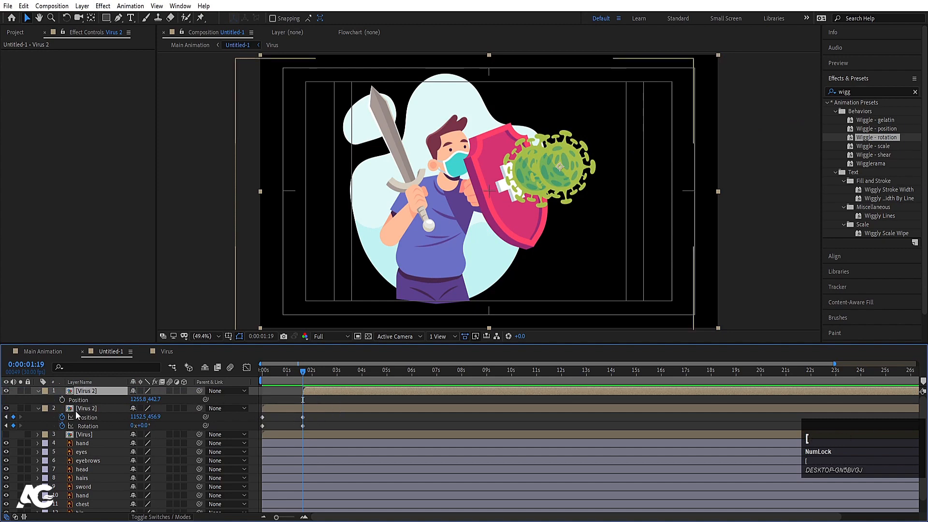
# Copy the 0:00:01:19 position keyframe from the animated Virus 2 layer to the top Virus 2 copy.
pyautogui.click(74, 409)
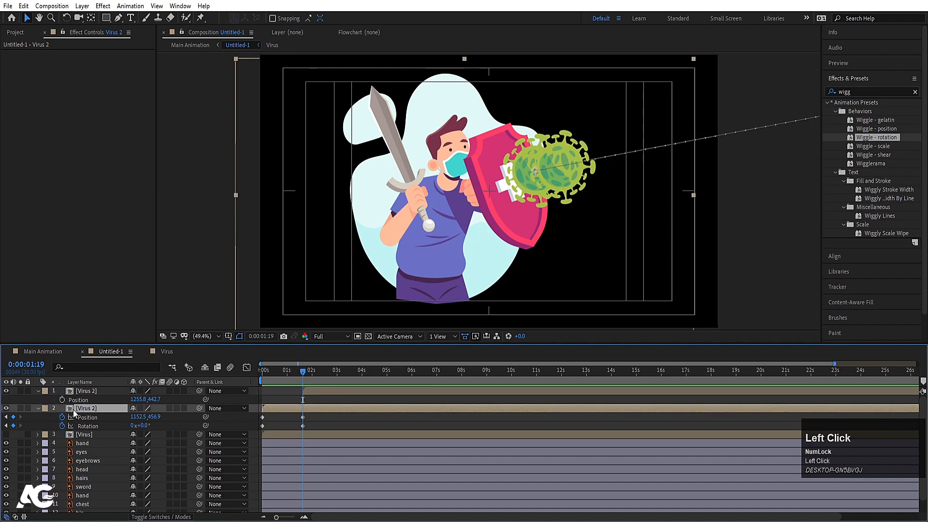
pyautogui.click(303, 417)
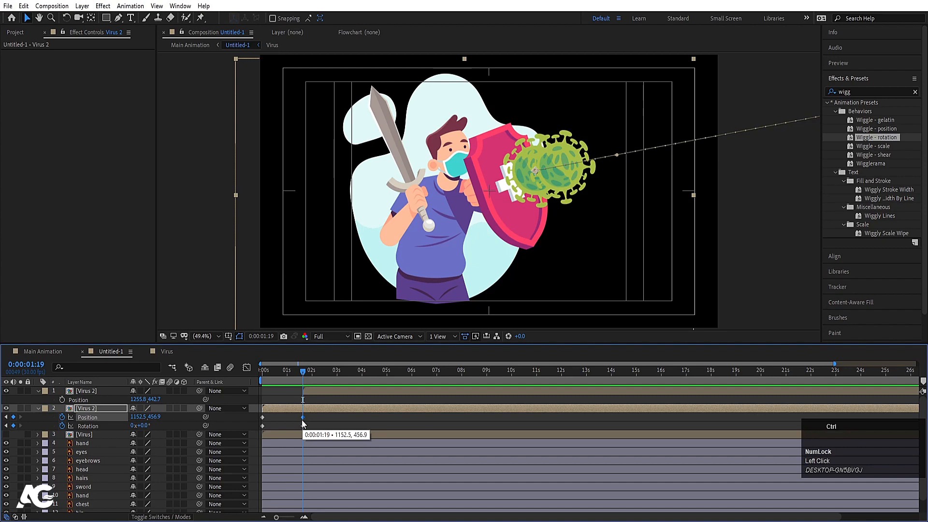
pyautogui.hotkey('ctrl', 'c')
pyautogui.click(309, 393)
pyautogui.hotkey('ctrl', 'v')
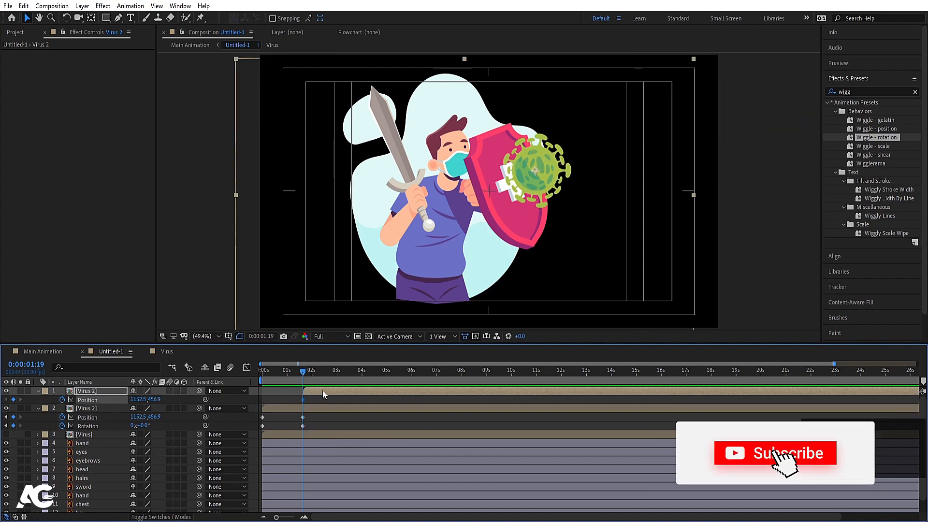
# Split the animated Virus 2 layer at 0:00:01:19 and delete the part after that time.
pyautogui.click(309, 410)
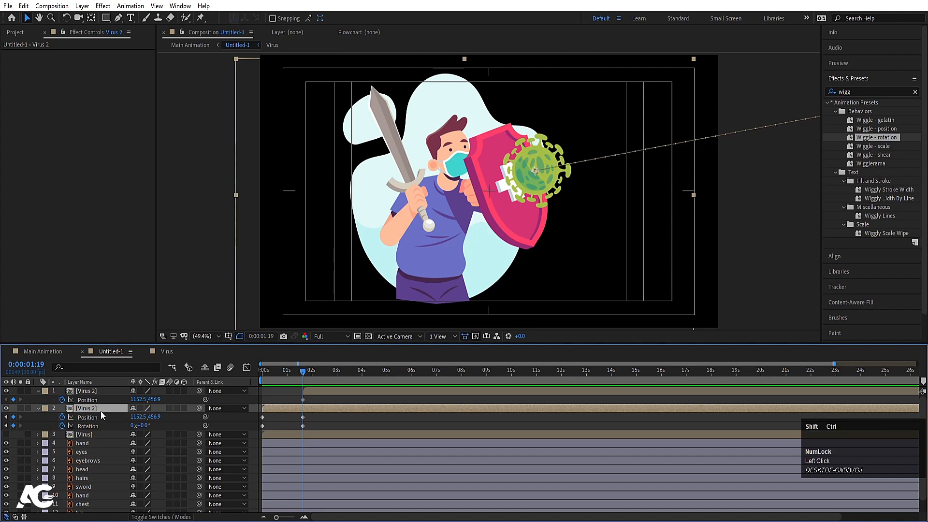
pyautogui.hotkey('ctrl', 'shift', 'd')
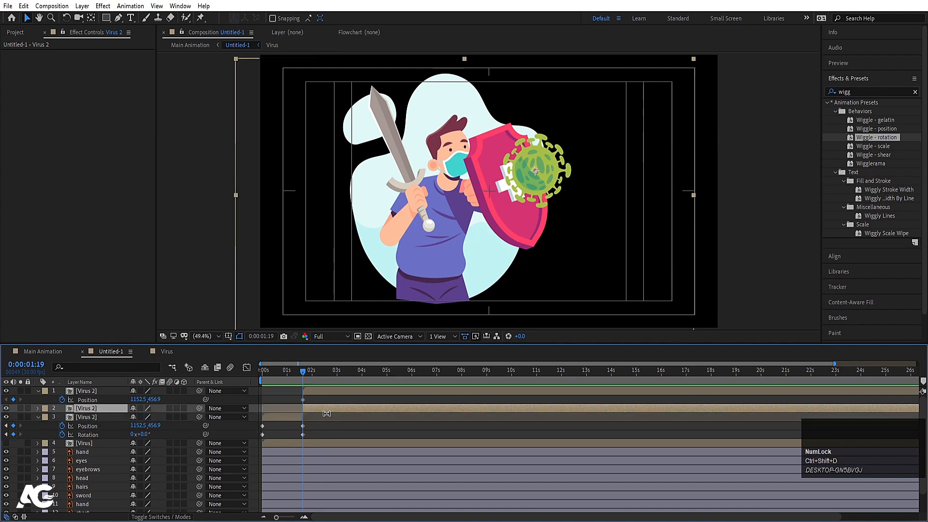
pyautogui.press('Delete')
# Apply the CC Pixel Polly effect to the top Virus 2 copy and preview the shattering.
pyautogui.click(307, 392)
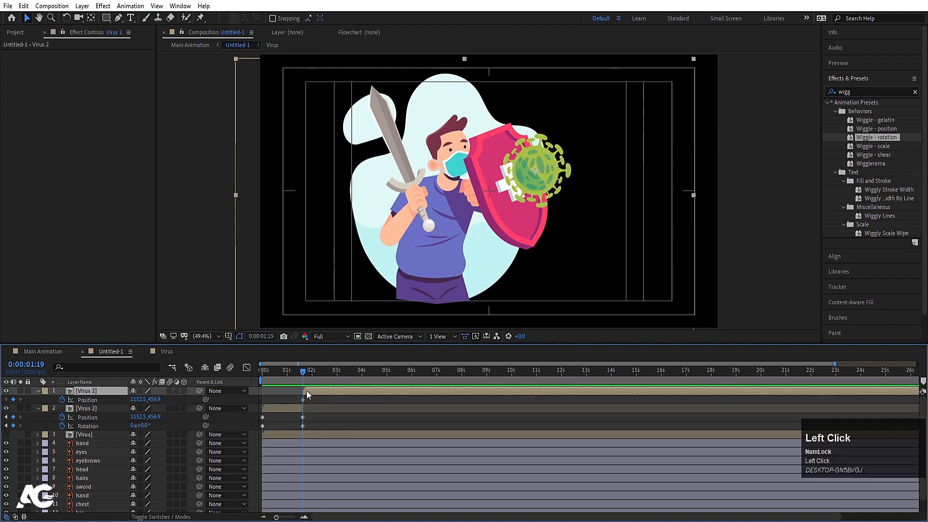
pyautogui.click(864, 90)
pyautogui.hotkey('ctrl', 'a')
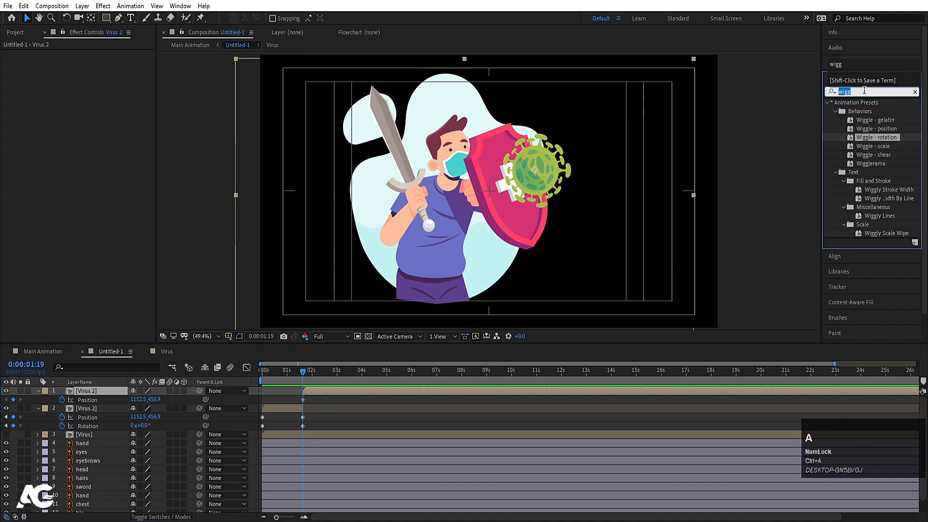
pyautogui.write('pixel')
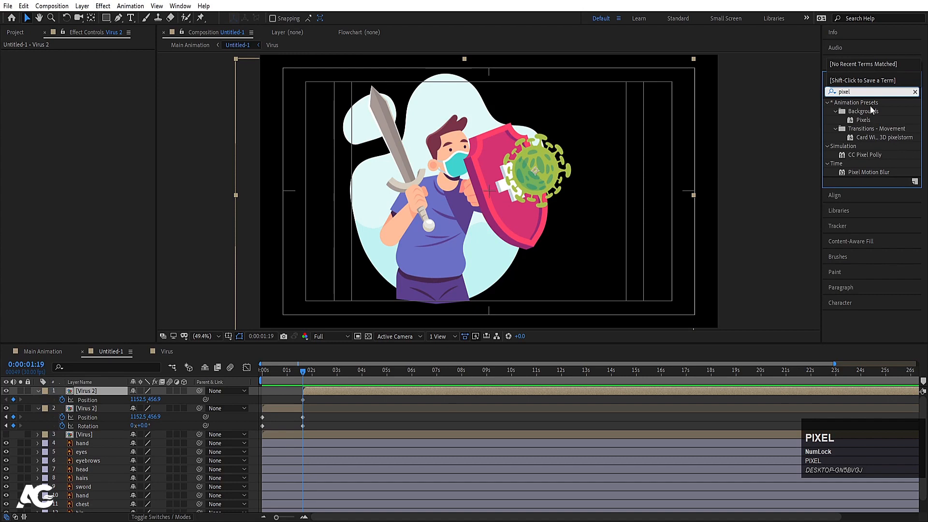
pyautogui.doubleClick(860, 152)
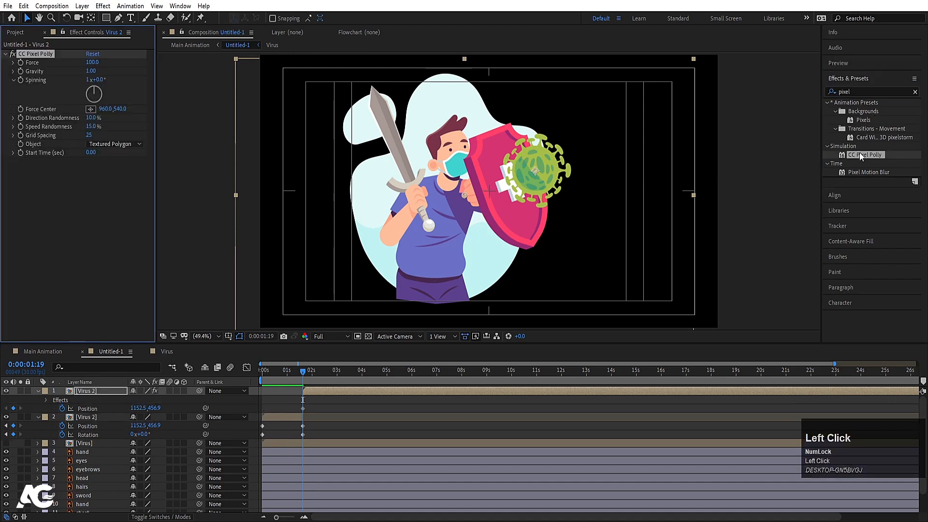
pyautogui.press('space')
pyautogui.press('space')
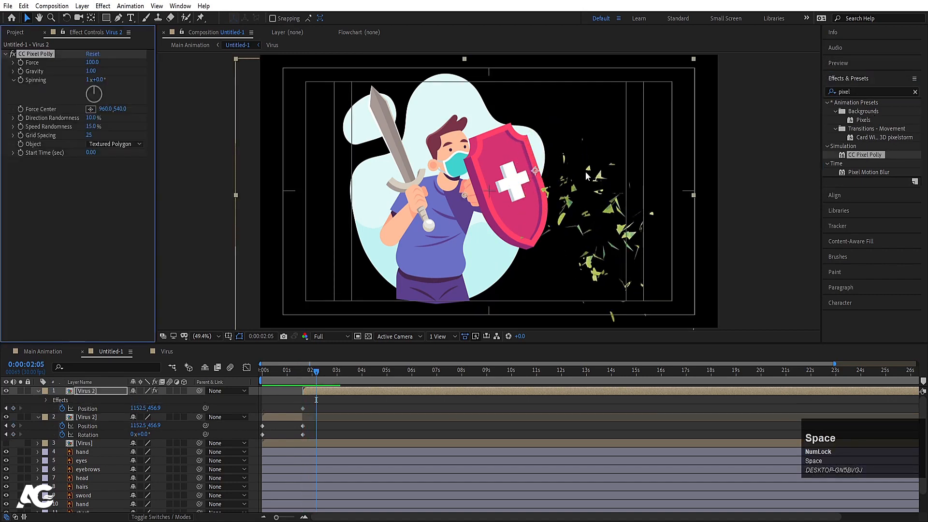
pyautogui.scroll(1, 586, 175)
pyautogui.press('space')
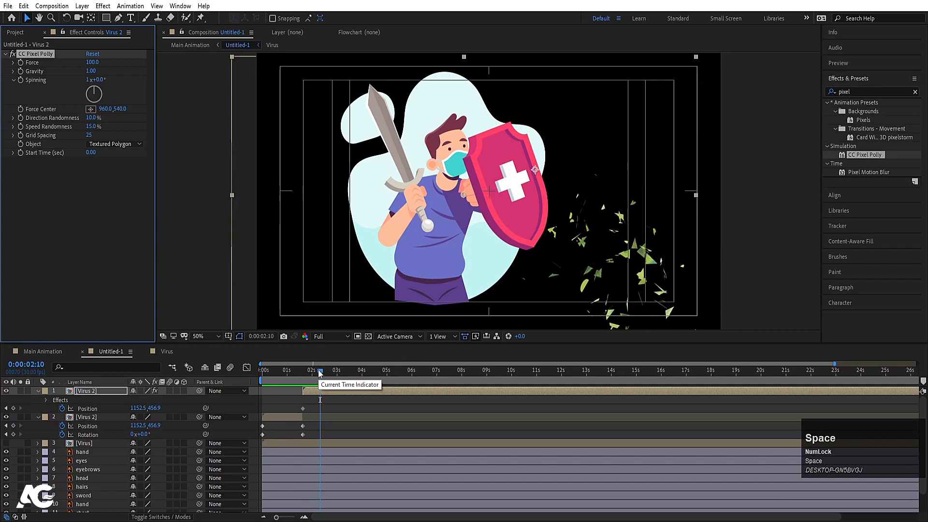
# Move the CC Pixel Polly force center to 1250.0, 540.0, keeping the default spinning, and preview the burst.
pyautogui.moveTo(92, 91); pyautogui.dragTo(99, 90)
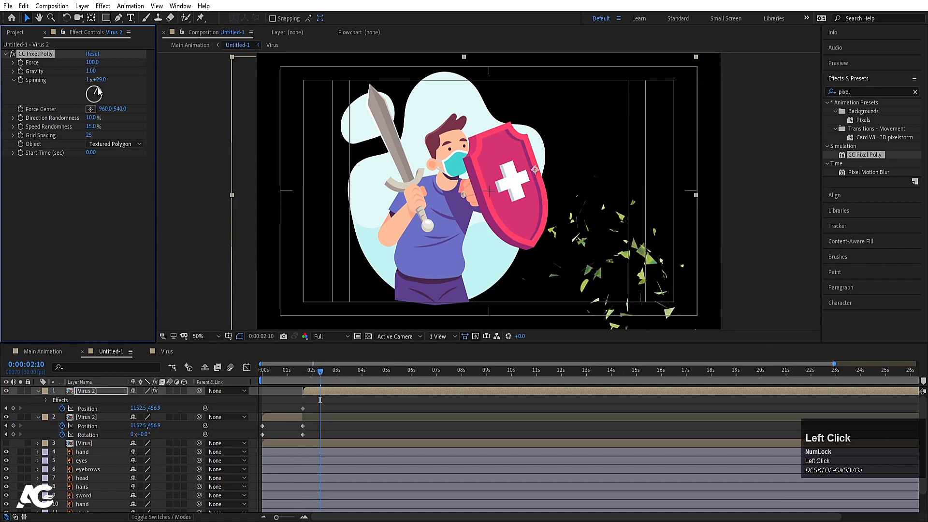
pyautogui.hotkey('ctrl', 'z')
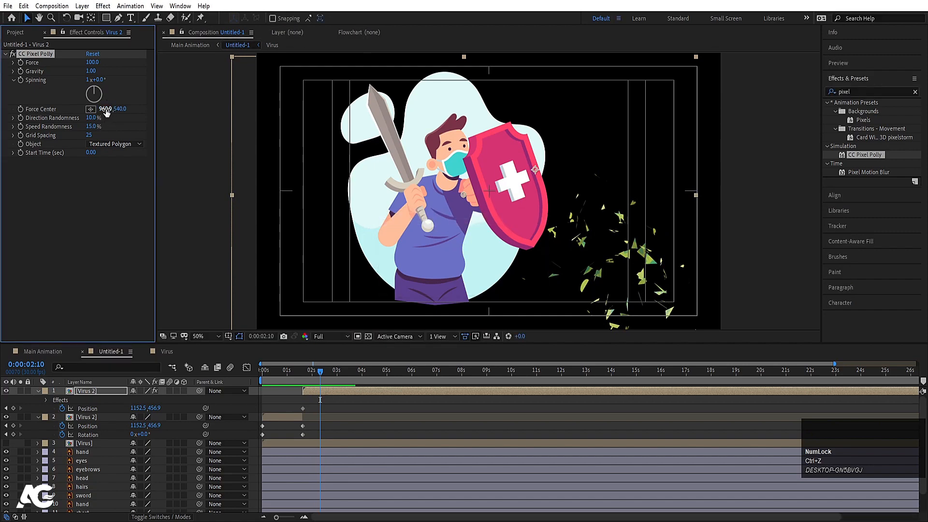
pyautogui.moveTo(107, 109); pyautogui.dragTo(244, 110)
pyautogui.press('space')
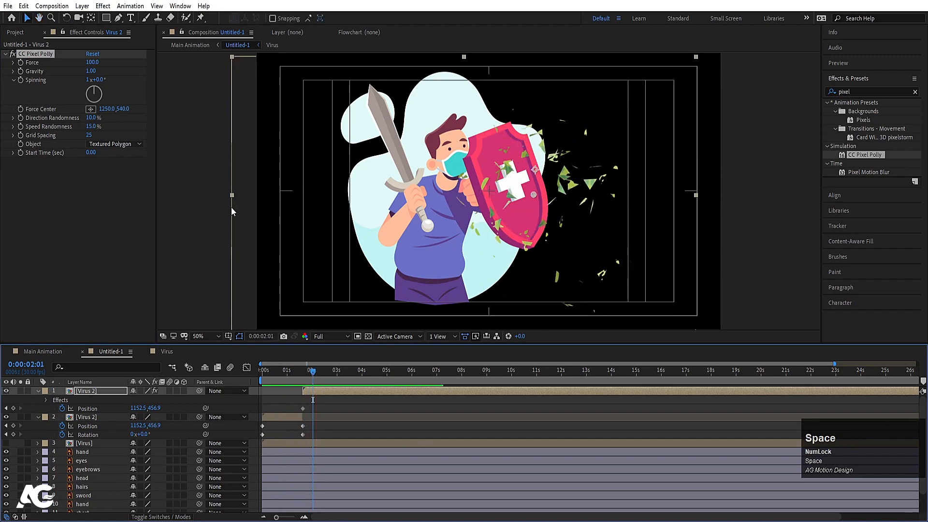
# Try a CC Pixel Polly force of 500 and preview the burst.
pyautogui.click(92, 62)
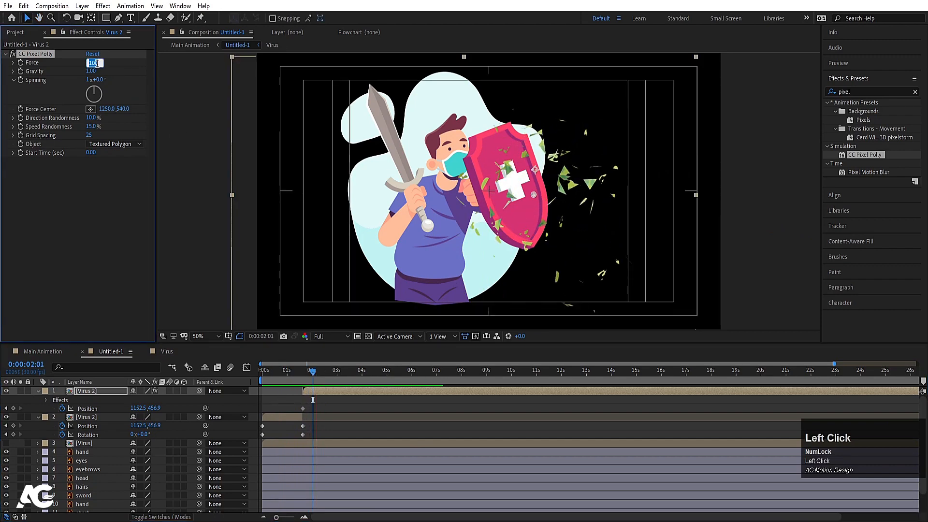
pyautogui.write('5')
pyautogui.press('Return')
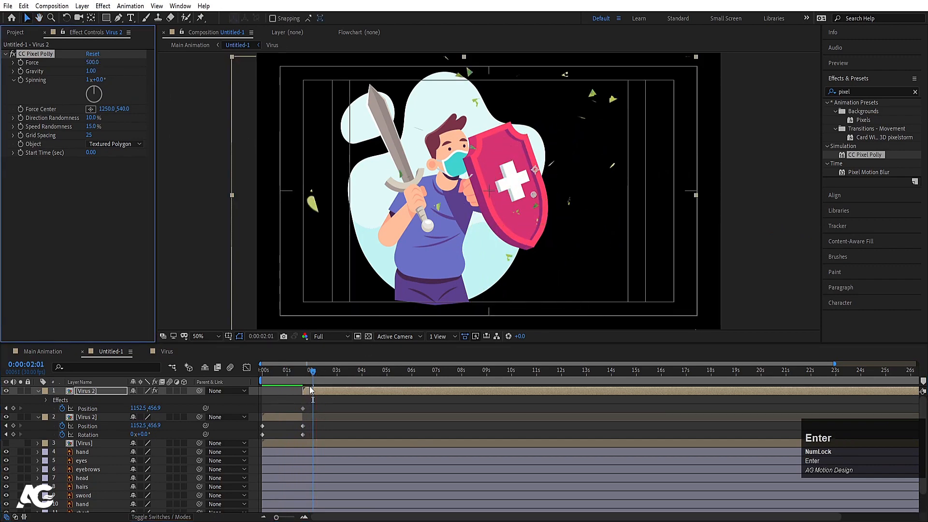
pyautogui.click(289, 379)
pyautogui.press('space')
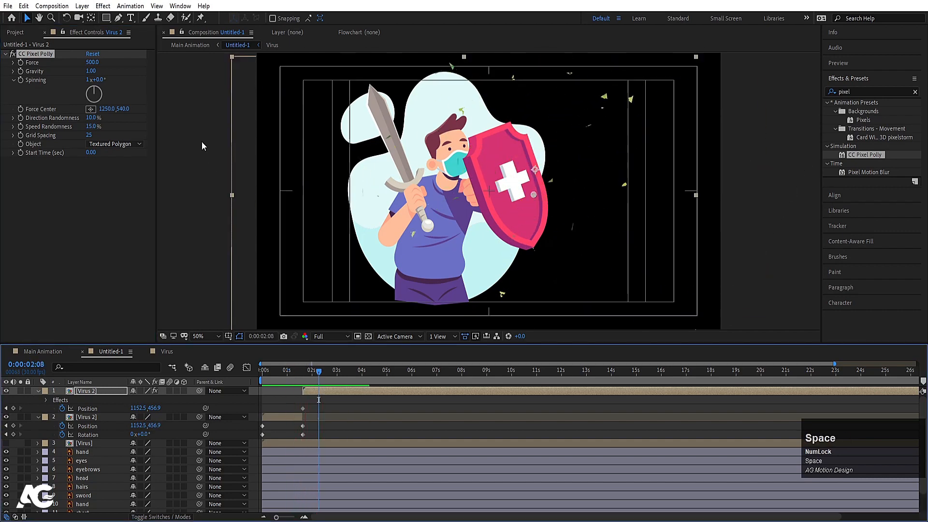
# Set the CC Pixel Polly force to 150 on the top Virus 2 copy.
pyautogui.click(93, 63)
pyautogui.write('1')
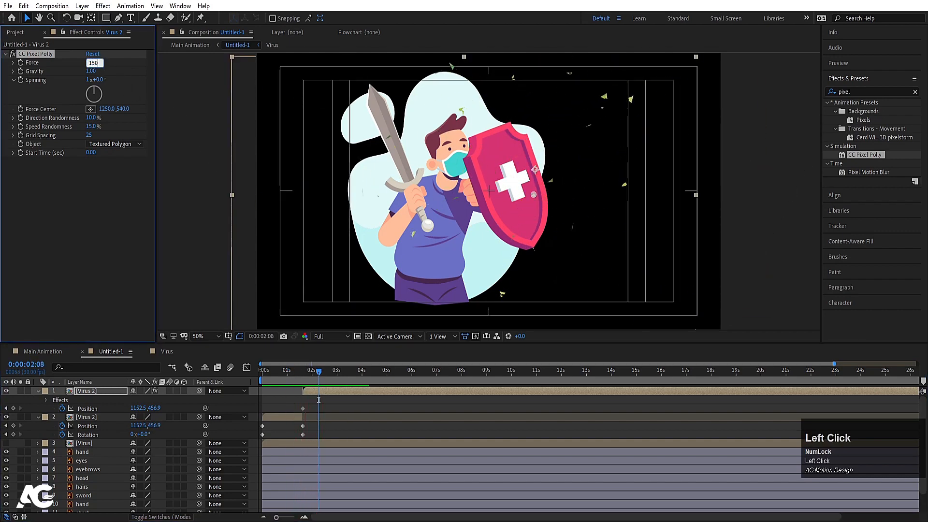
pyautogui.write('50')
pyautogui.press('Return')
# Try a CC Pixel Polly gravity of 10 and preview how the fragments fall.
pyautogui.click(90, 71)
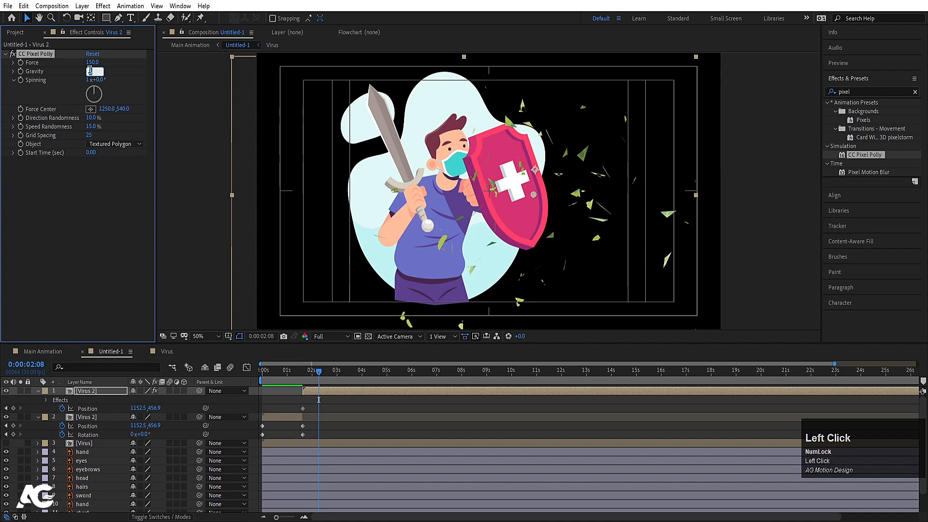
pyautogui.press('Return')
pyautogui.click(299, 381)
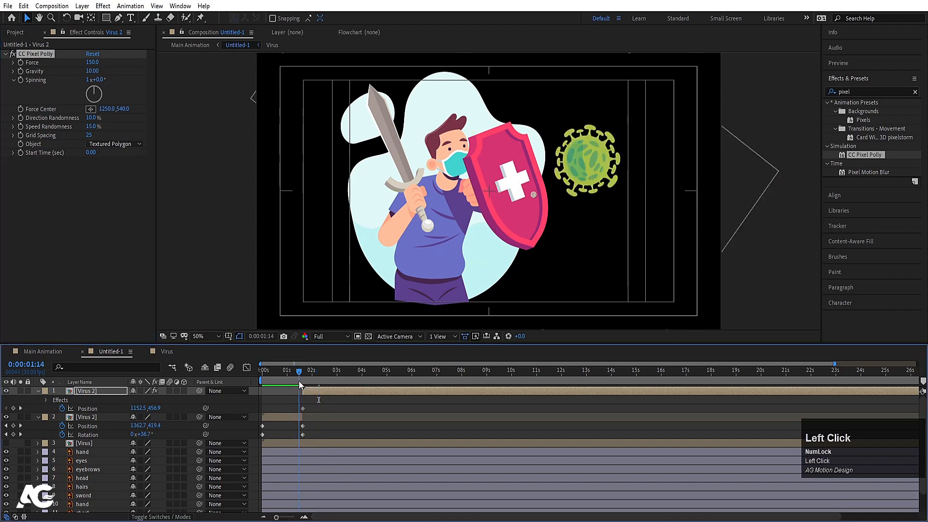
pyautogui.press('space')
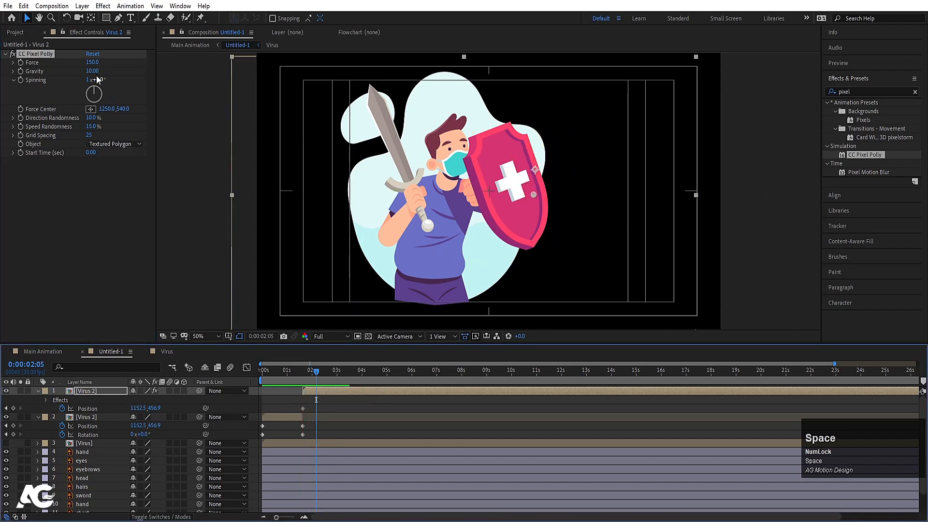
# Try a CC Pixel Polly gravity of 2 and check the fragments around the impact.
pyautogui.click(94, 71)
pyautogui.write('2')
pyautogui.press('Return')
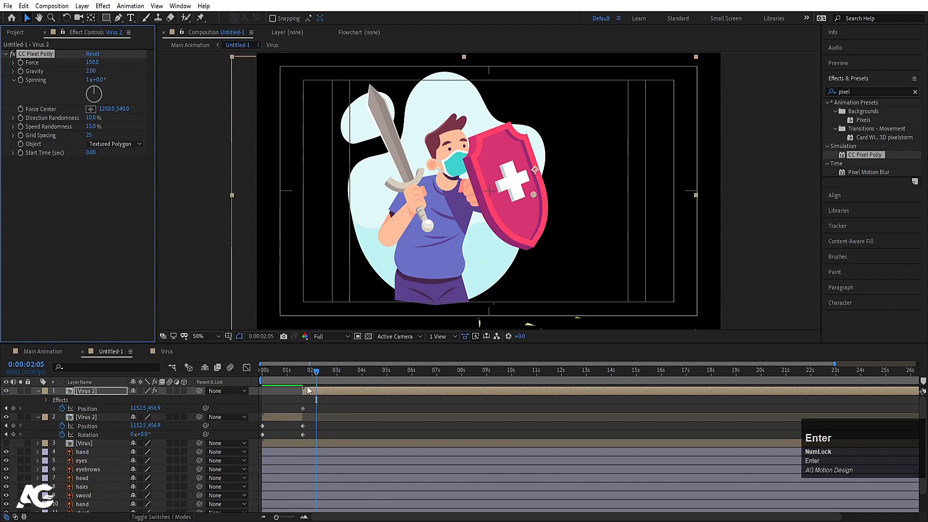
pyautogui.press('space')
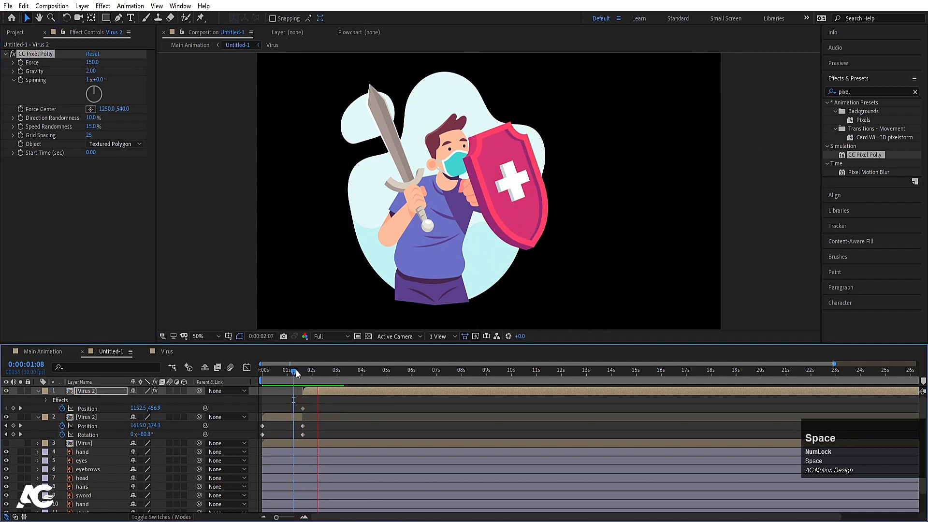
pyautogui.press('space')
pyautogui.click(305, 371)
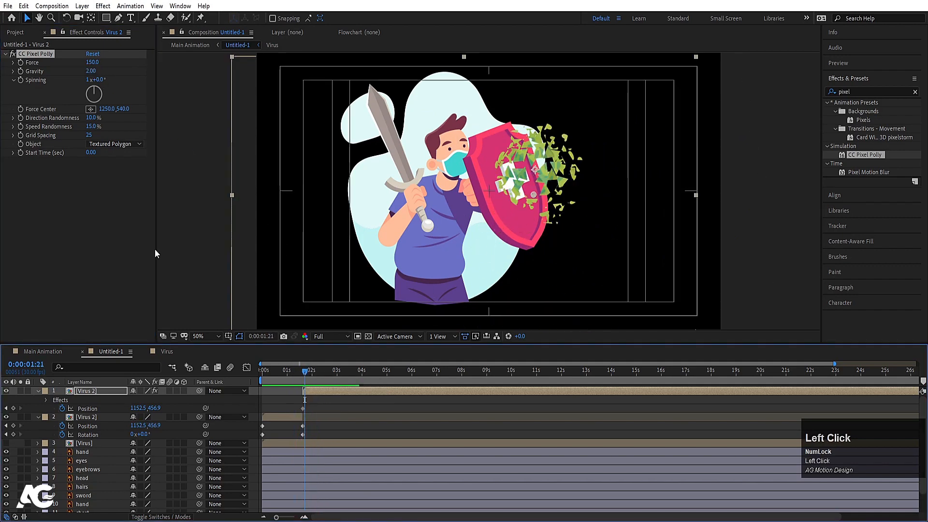
# Try a CC Pixel Polly gravity of 1.5 and preview the fragments.
pyautogui.click(90, 71)
pyautogui.write('1.5')
pyautogui.press('Return')
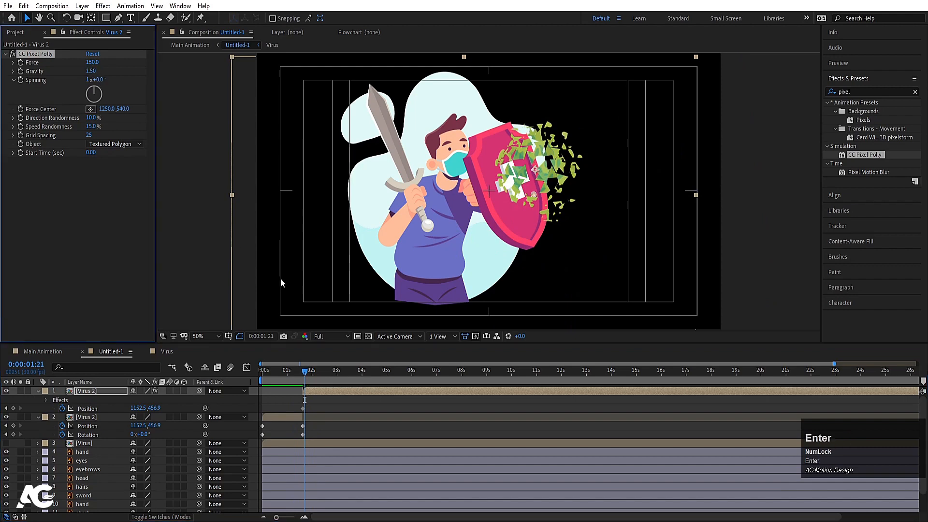
pyautogui.press('space')
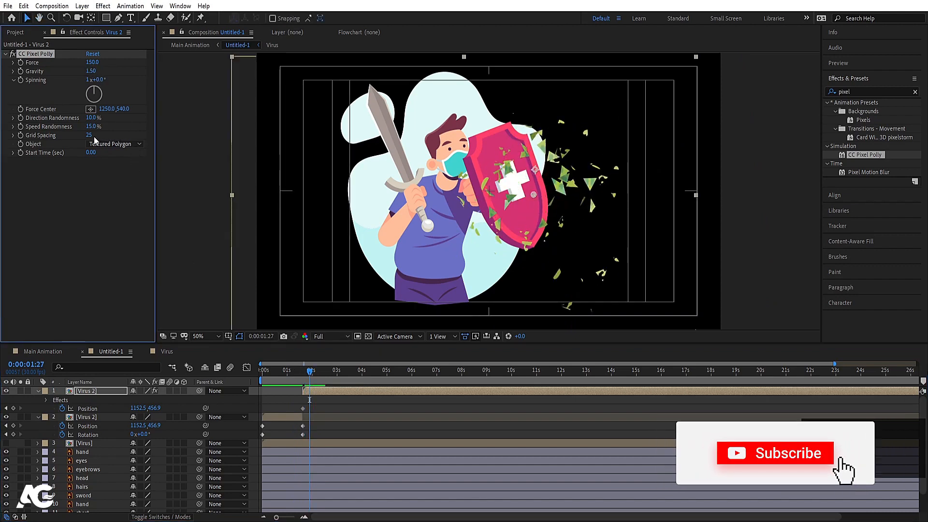
# Reduce the CC Pixel Polly grid spacing to 5 for finer fragments and preview the burst.
pyautogui.moveTo(89, 136)
pyautogui.mouseDown()
pyautogui.moveTo(100, 137)
pyautogui.moveTo(93, 139)
pyautogui.mouseUp()
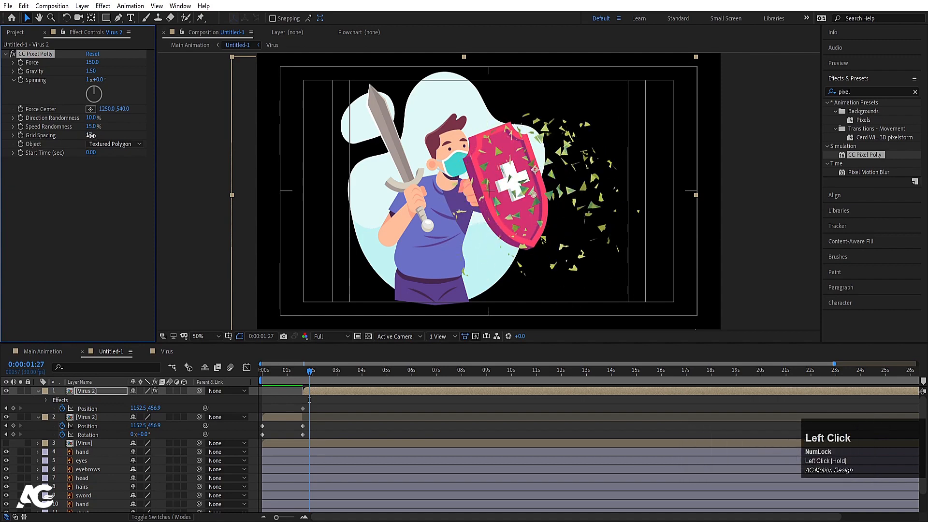
pyautogui.click(92, 135)
pyautogui.write('5')
pyautogui.press('Return')
pyautogui.press('space')
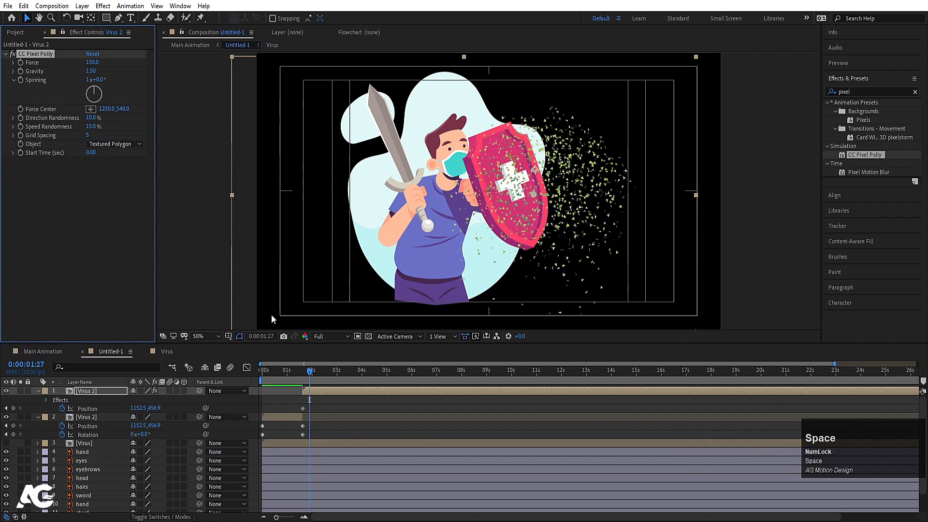
pyautogui.click(294, 370)
pyautogui.press('space')
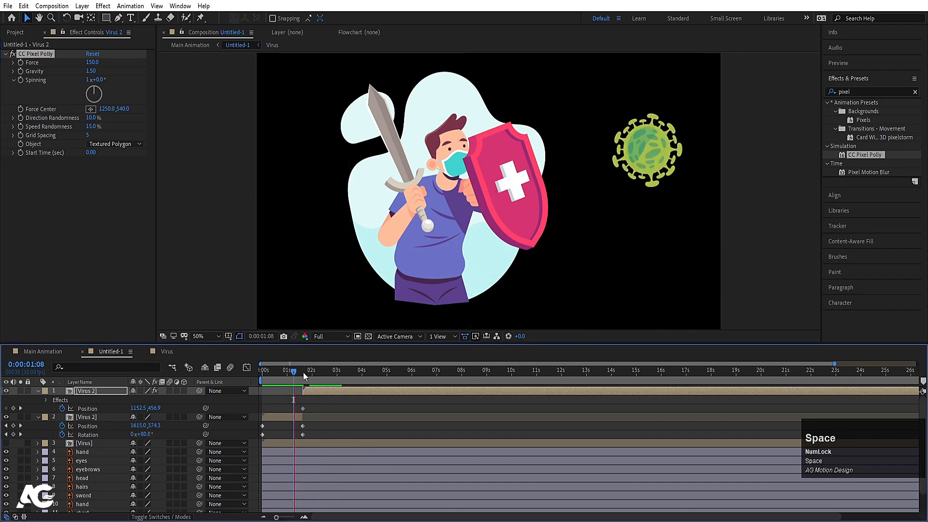
pyautogui.press('space')
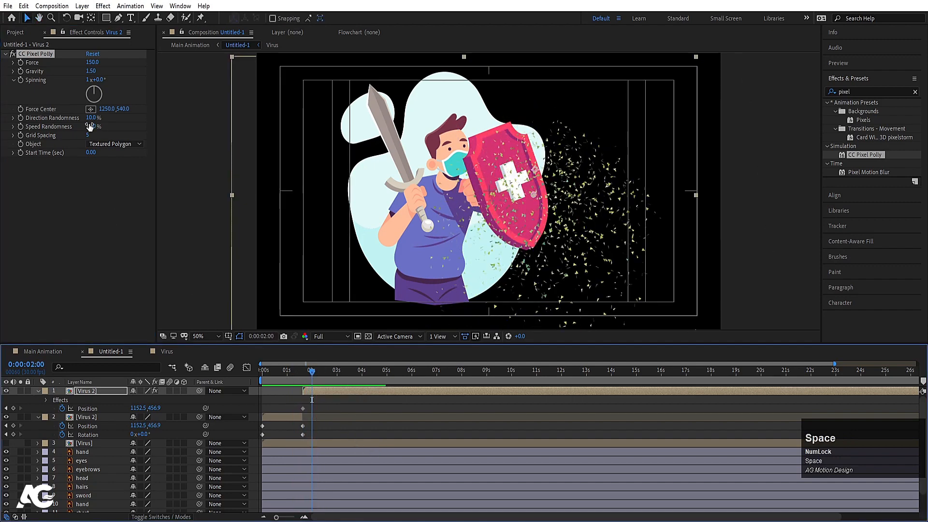
# Raise the CC Pixel Polly direction randomness to 100% and preview the scattering.
pyautogui.moveTo(91, 119); pyautogui.dragTo(304, 128)
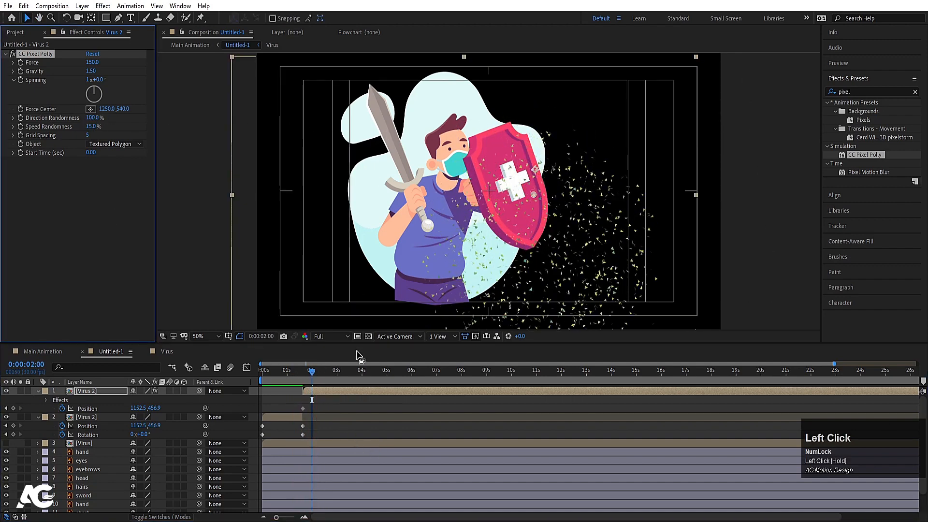
pyautogui.click(317, 371)
pyautogui.press('space')
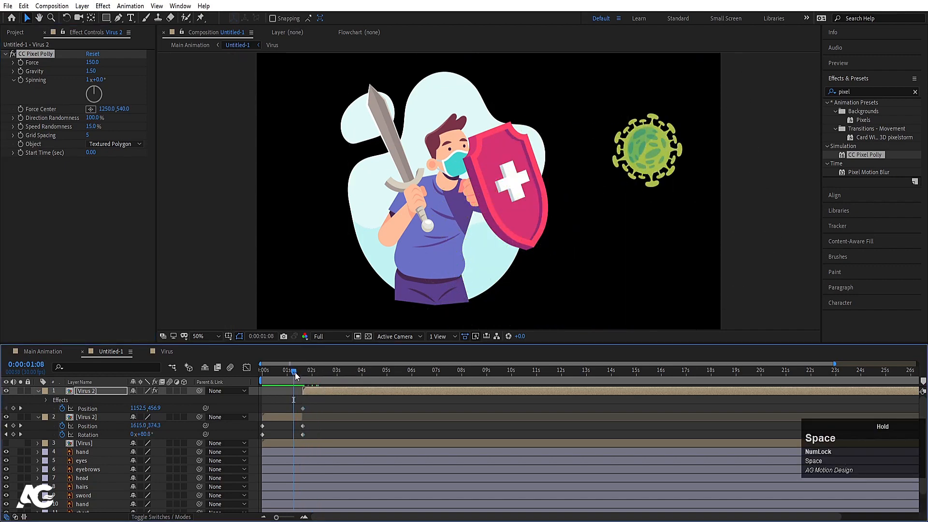
pyautogui.press('space')
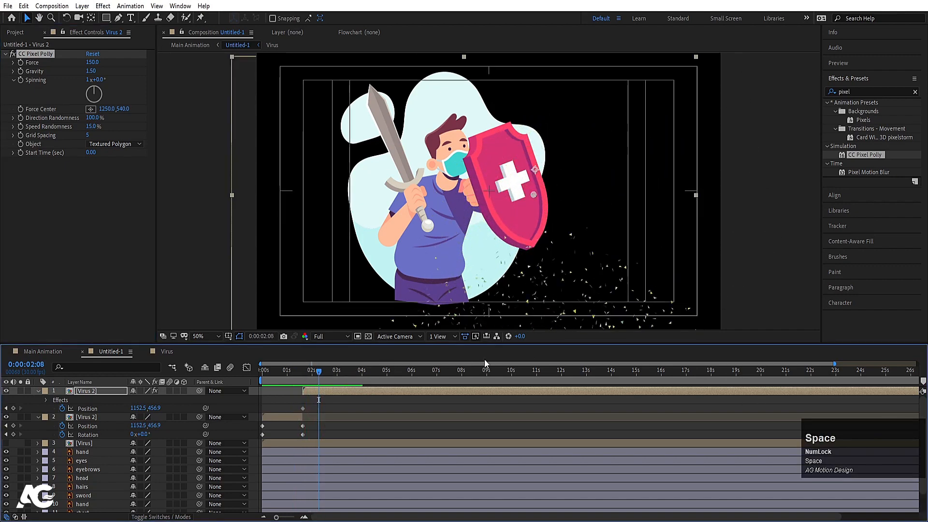
# Set the CC Pixel Polly gravity to 0.8 and preview the whole virus impact from 0:00:00:00.
pyautogui.click(91, 71)
pyautogui.write('.8')
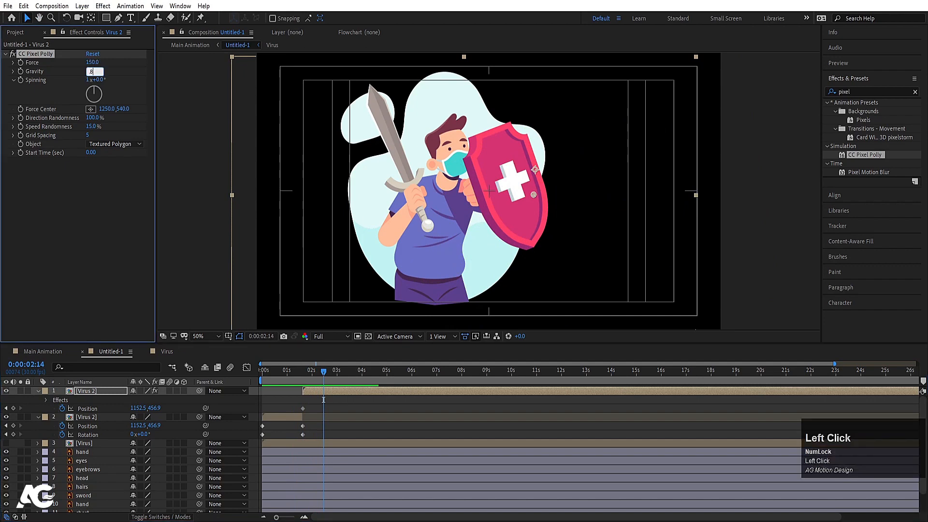
pyautogui.write('\\')
pyautogui.press('Return')
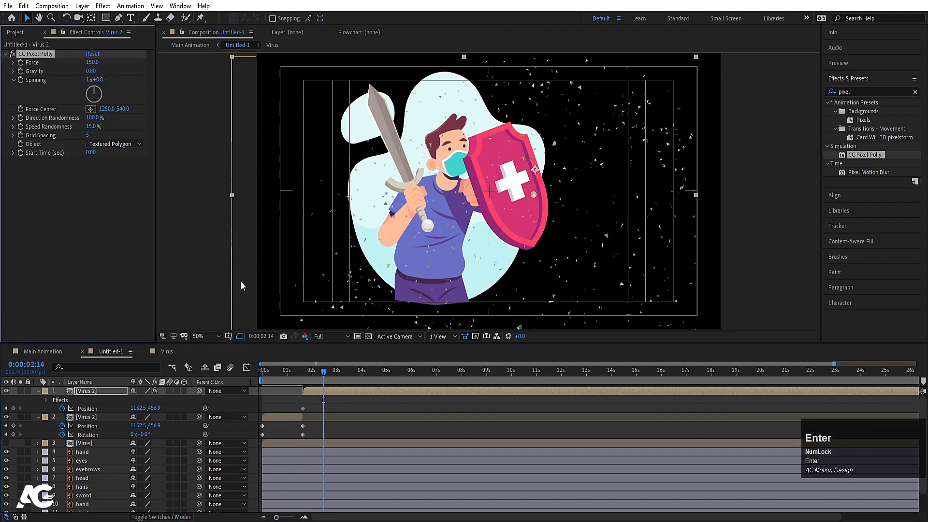
pyautogui.click(300, 373)
pyautogui.press('space')
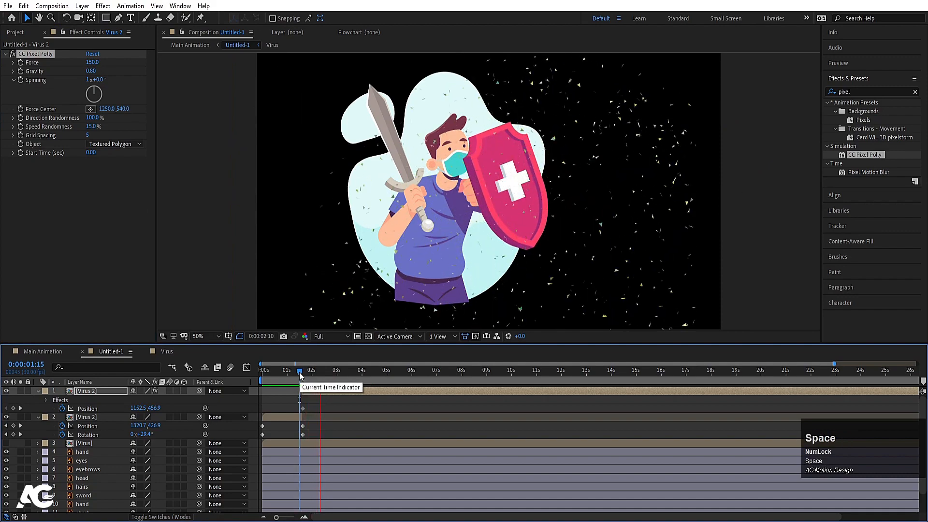
pyautogui.click(262, 370)
pyautogui.press('space')
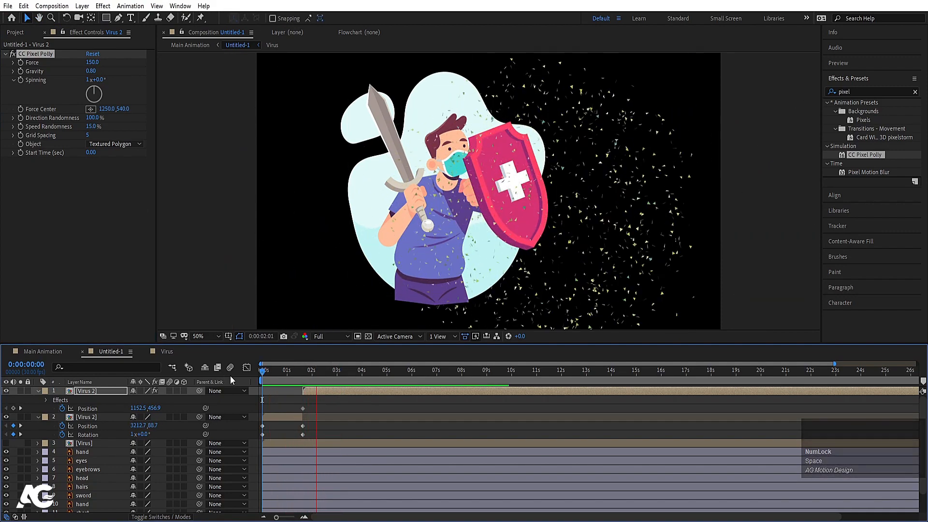
pyautogui.press('space')
pyautogui.press('space')
pyautogui.press('space')
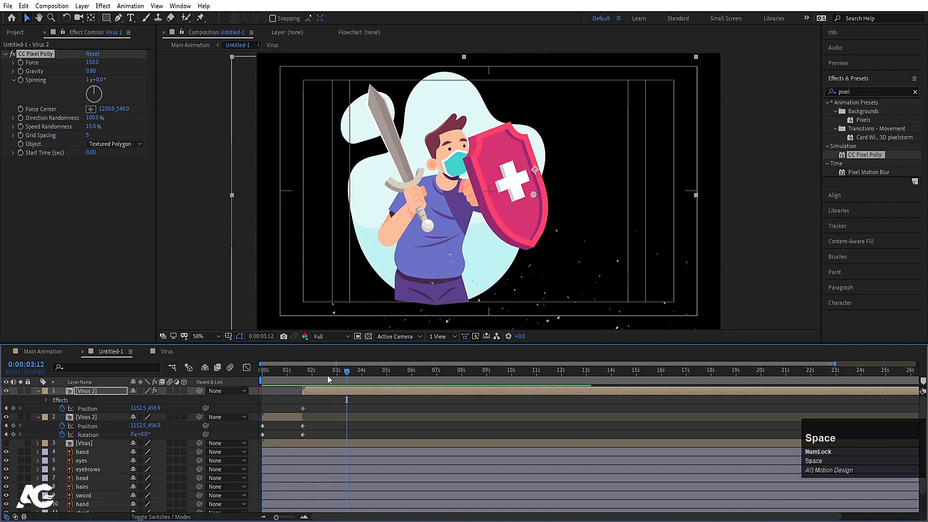
# Play the virus impact from the start, then end the shattering Virus 2 layer at 0:00:03:24 and collapse the layer properties.
pyautogui.click(328, 376)
pyautogui.click(262, 373)
pyautogui.press('space')
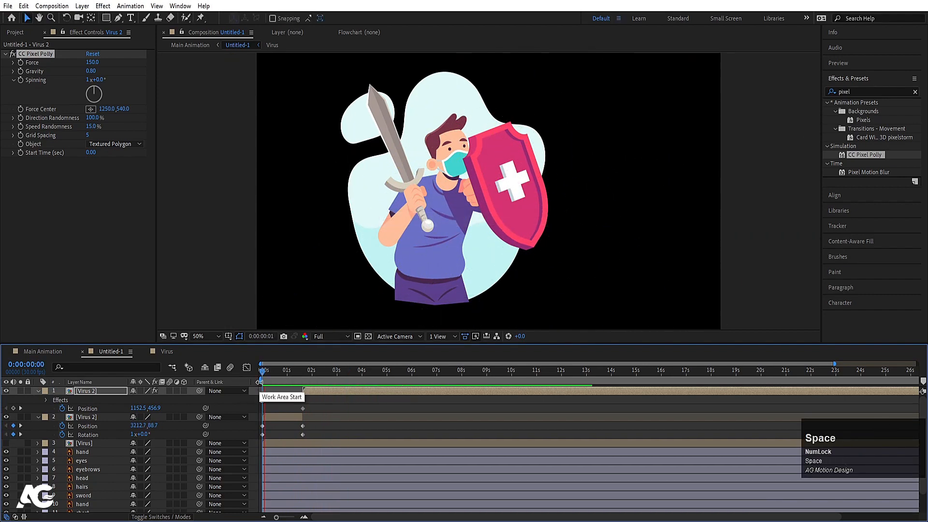
pyautogui.press('space')
pyautogui.press('ctrl')
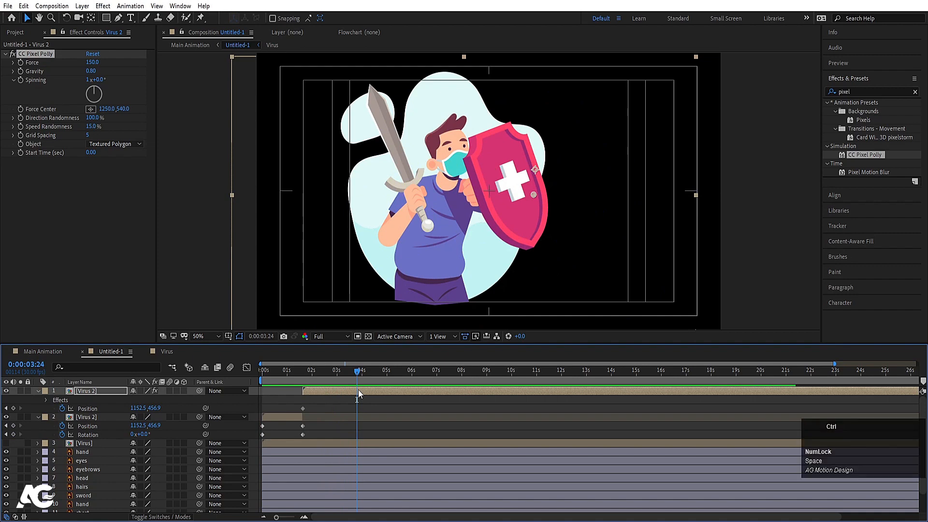
pyautogui.hotkey('ctrl', 'shift', 'd')
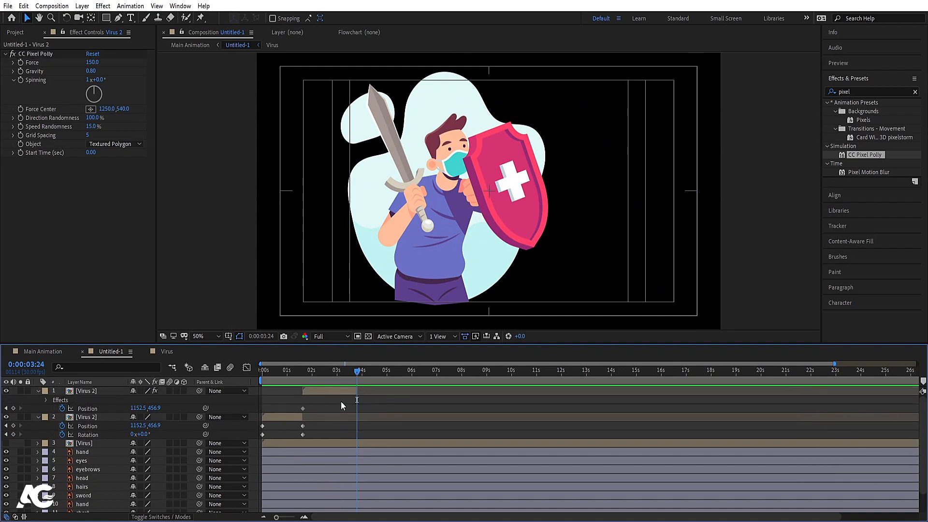
pyautogui.click(341, 402)
pyautogui.press('u')
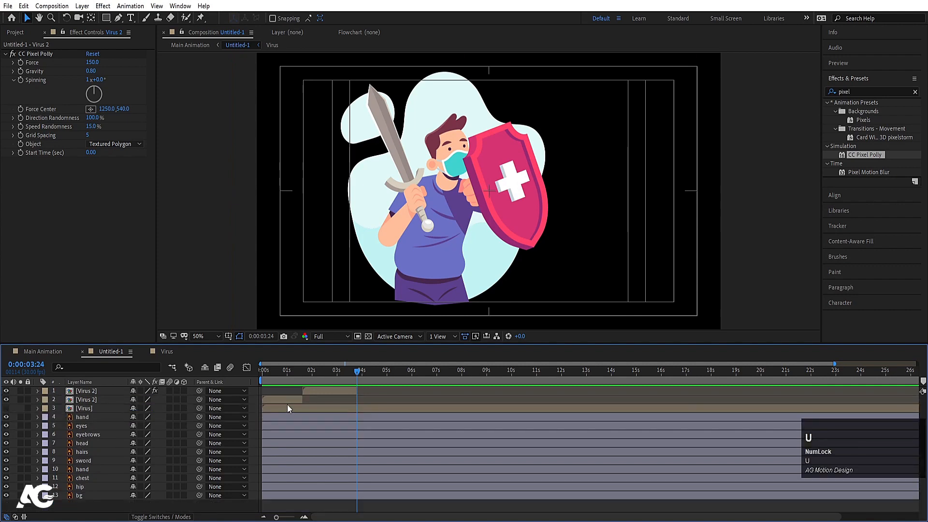
# Pre-compose both Virus 2 layers as "Virus dead animation" and trim the new layer to end at 0:00:03:24.
pyautogui.click(93, 401)
pyautogui.keyDown('shift'); pyautogui.click(84, 391); pyautogui.keyUp('shift')
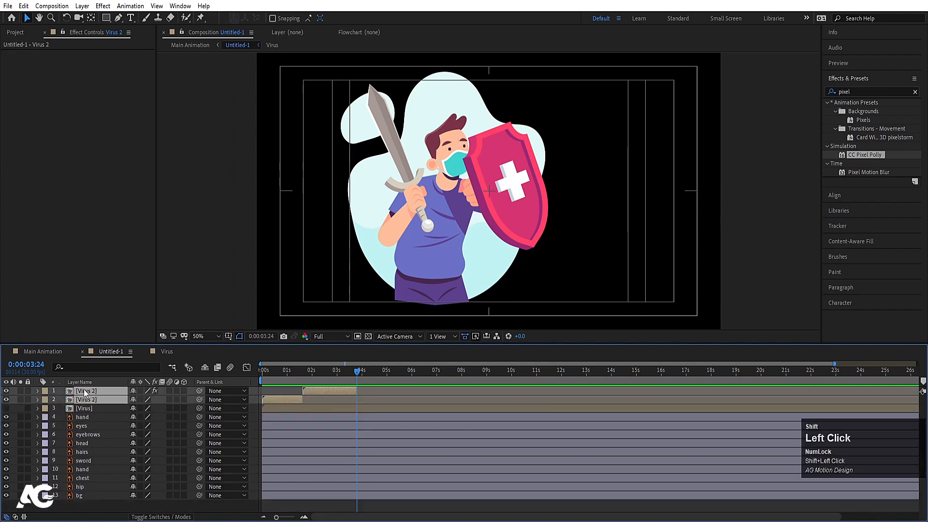
pyautogui.hotkey('ctrl', 'shift', 'c')
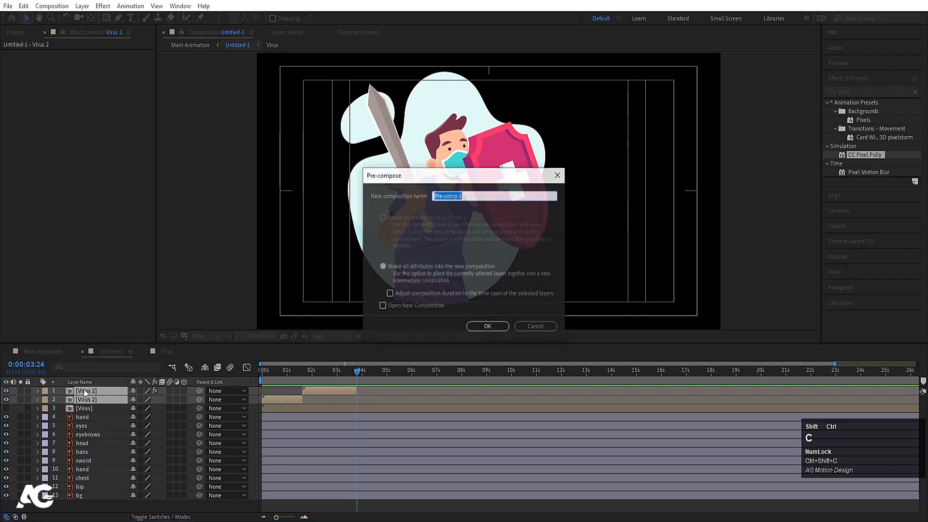
pyautogui.write('Vir')
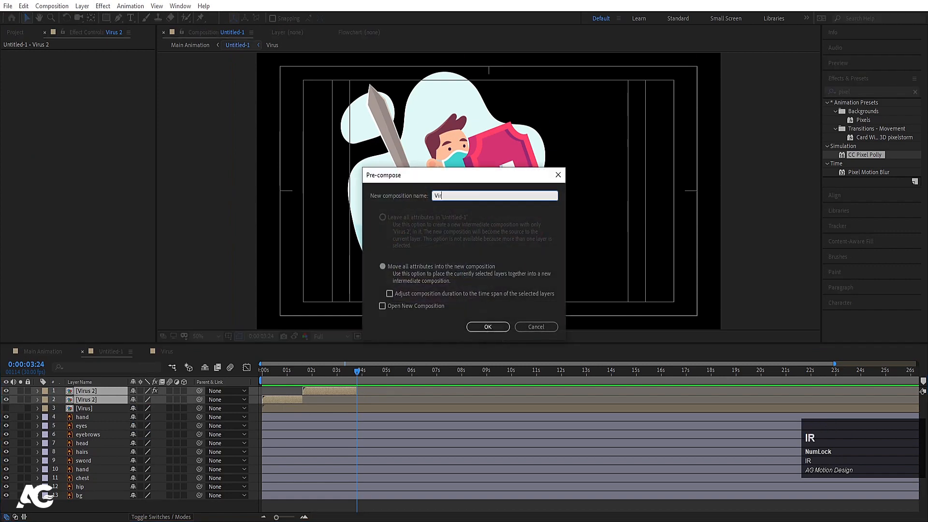
pyautogui.write('us dead animation')
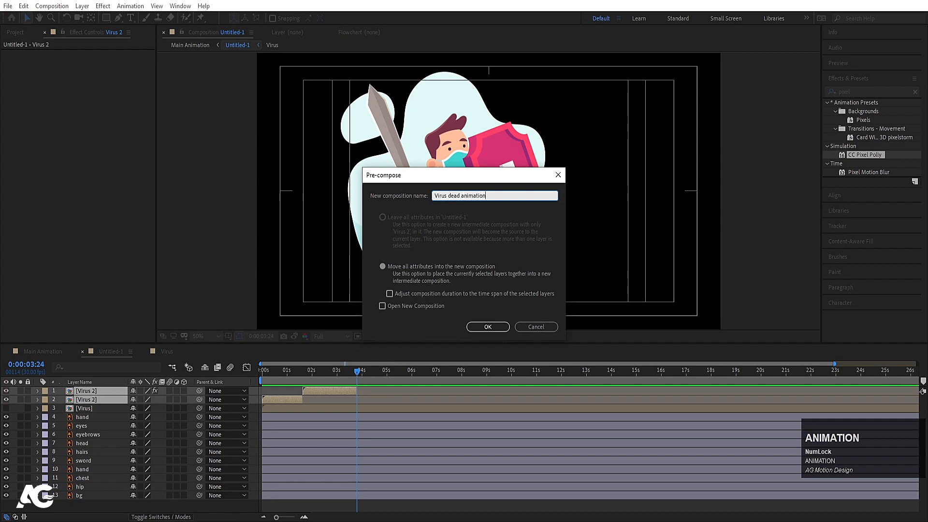
pyautogui.press('Return')
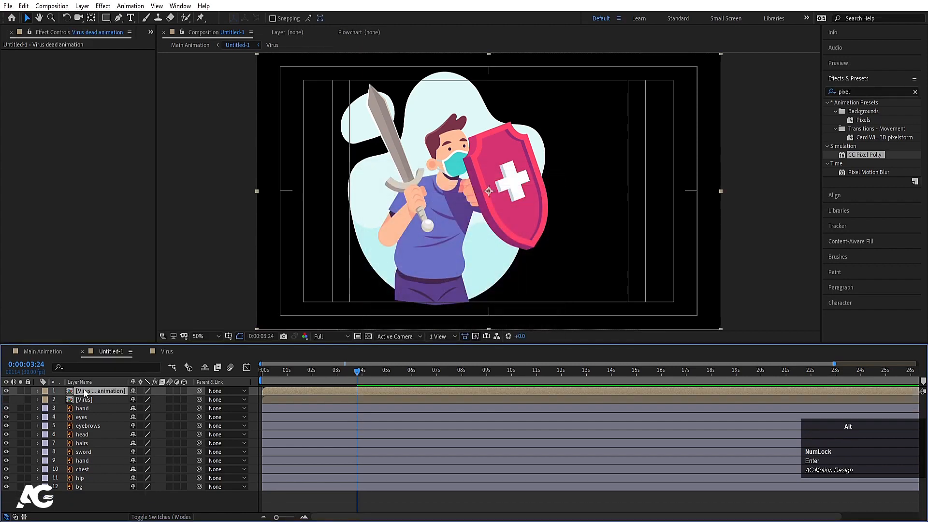
pyautogui.hotkey('alt', ']')
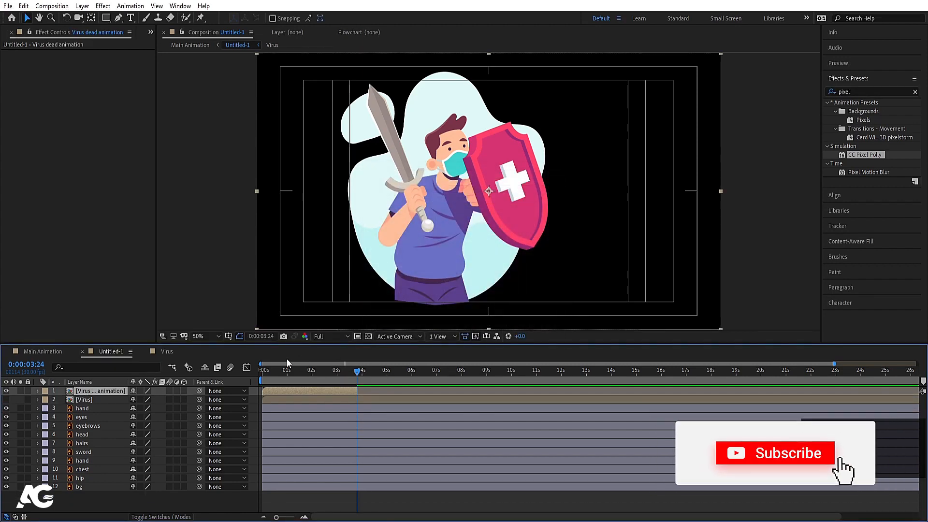
# Preview the Virus dead animation layer from 0:00:00:00.
pyautogui.moveTo(279, 371); pyautogui.dragTo(238, 370)
pyautogui.press('space')
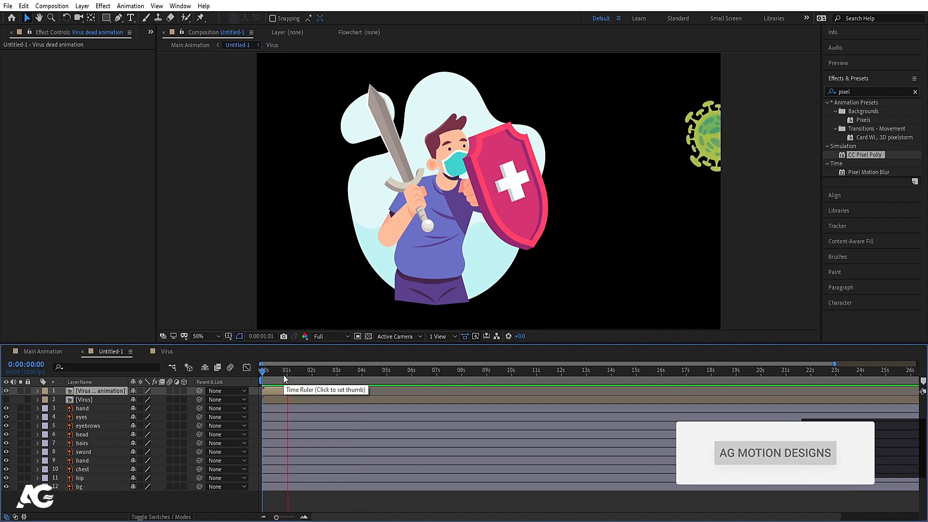
pyautogui.press('space')
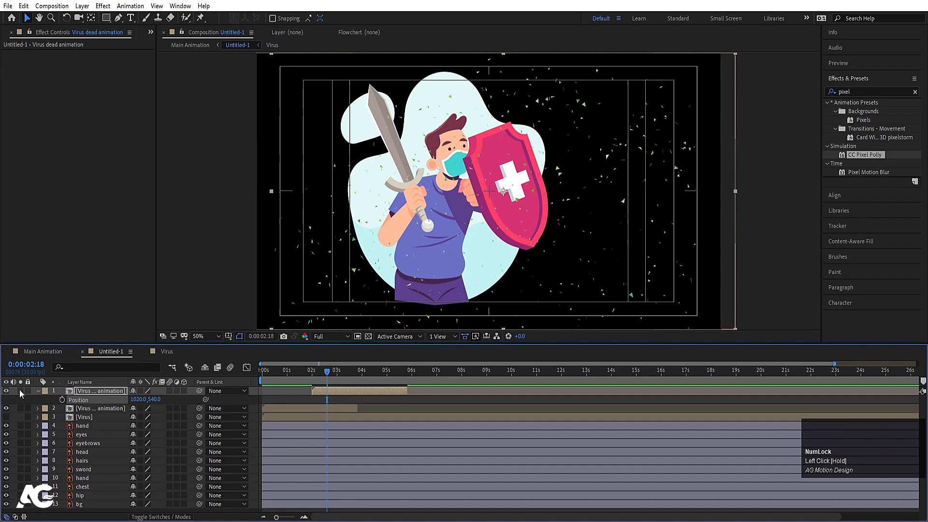
# Solo the duplicate Virus dead animation layer that starts at about 0:00:02:00 and preview its flight and burst.
pyautogui.click(19, 390)
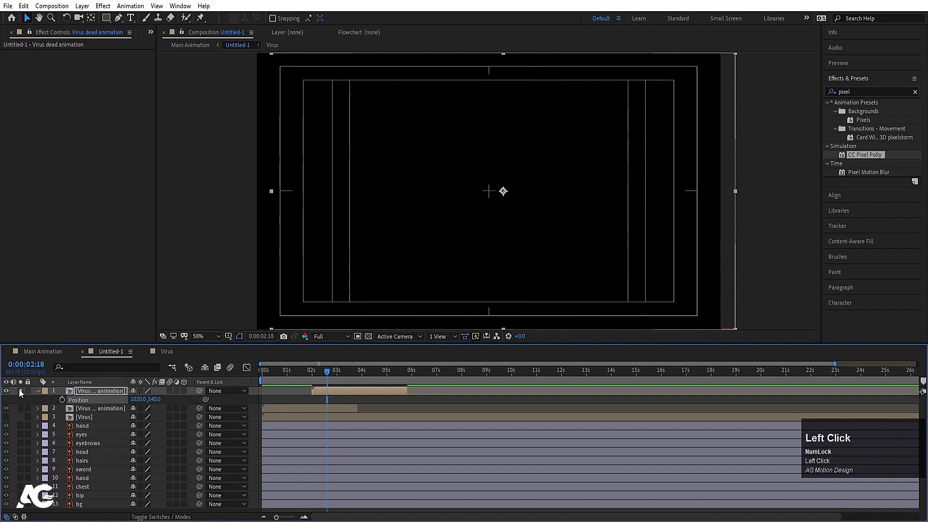
pyautogui.press('space')
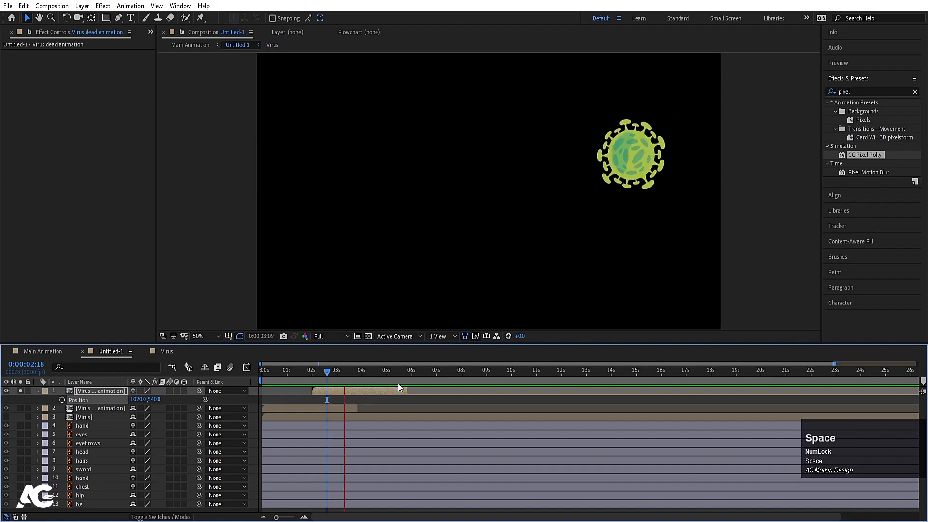
pyautogui.press('space')
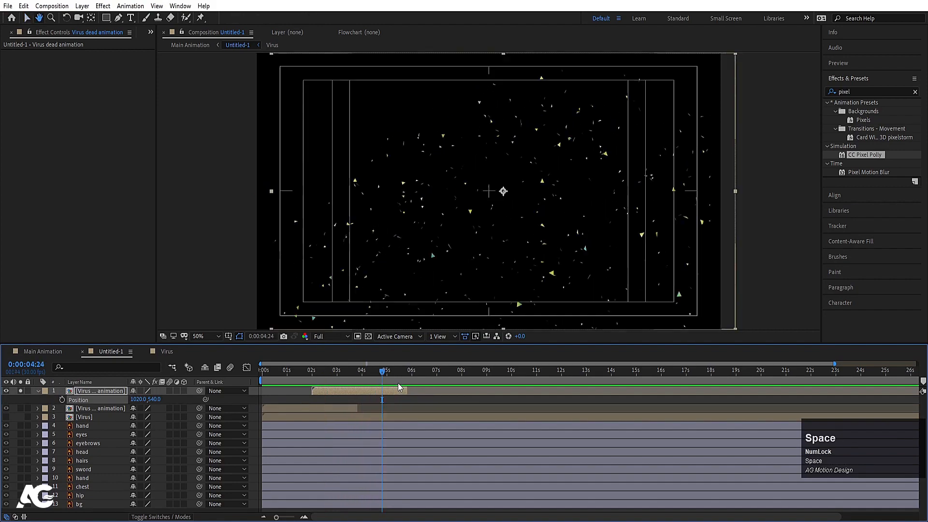
pyautogui.hotkey('shift', 'pagedown')
pyautogui.click(20, 409)
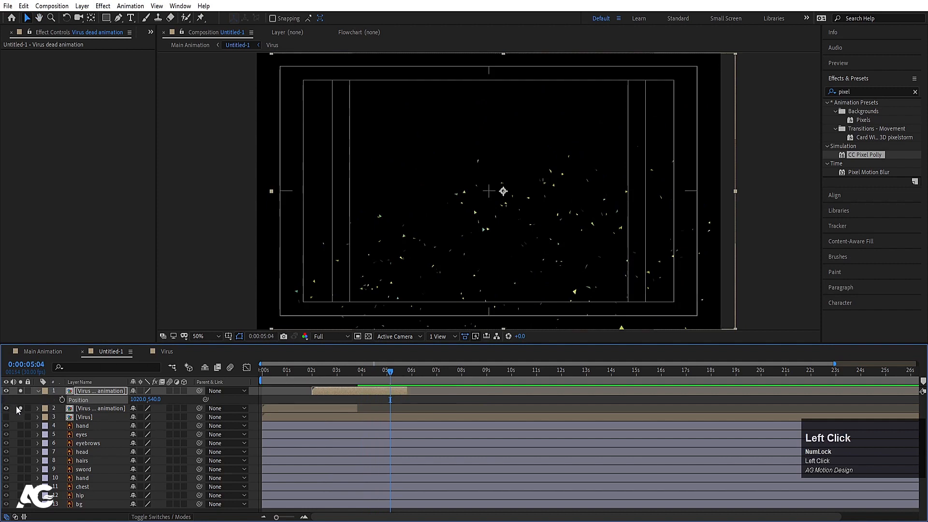
# Set the duplicate virus animation's position to 1066, 540, check it with all layers shown, and collapse its properties.
pyautogui.moveTo(146, 399); pyautogui.dragTo(168, 406)
pyautogui.press('space')
pyautogui.click(280, 378)
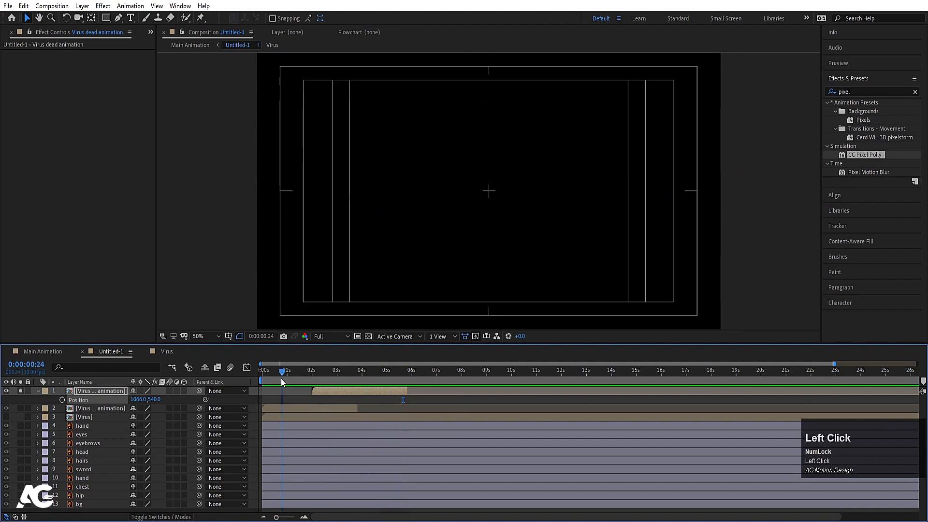
pyautogui.press('space')
pyautogui.click(20, 391)
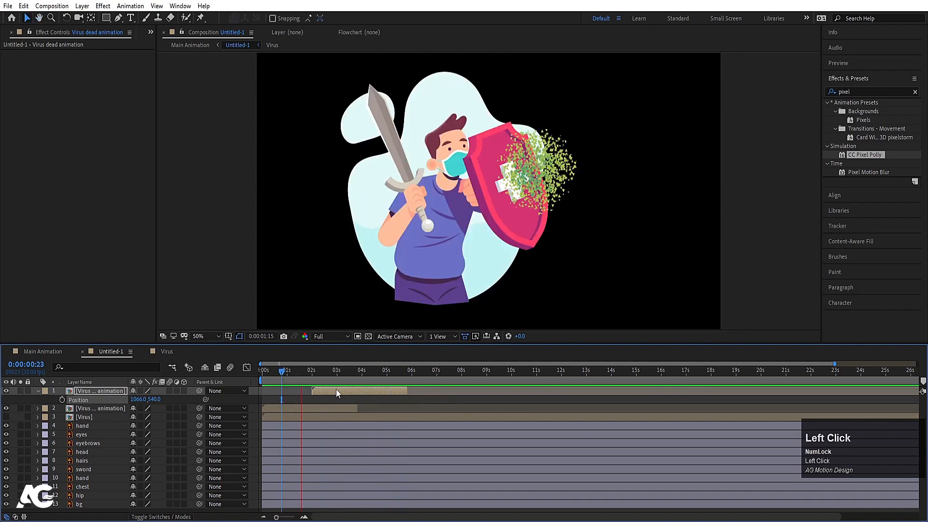
pyautogui.press('space')
pyautogui.click(263, 371)
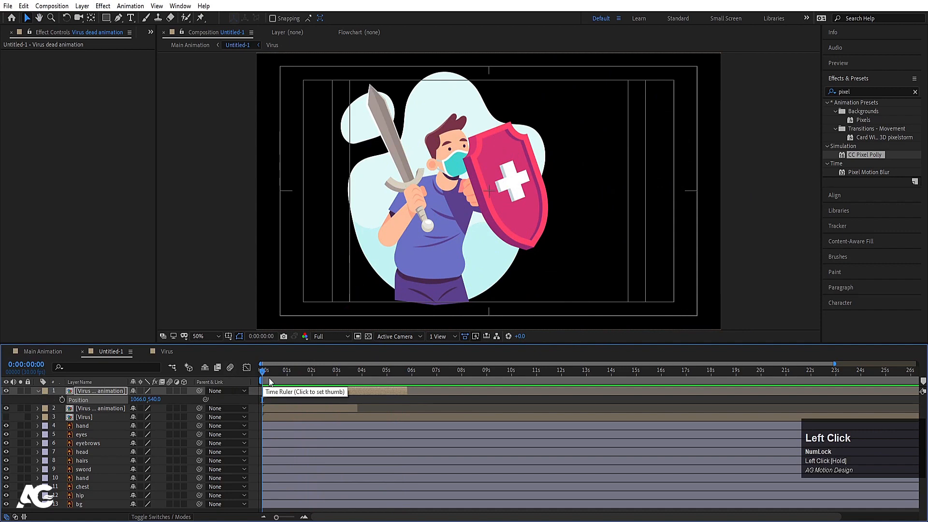
pyautogui.click(272, 395)
pyautogui.press('u')
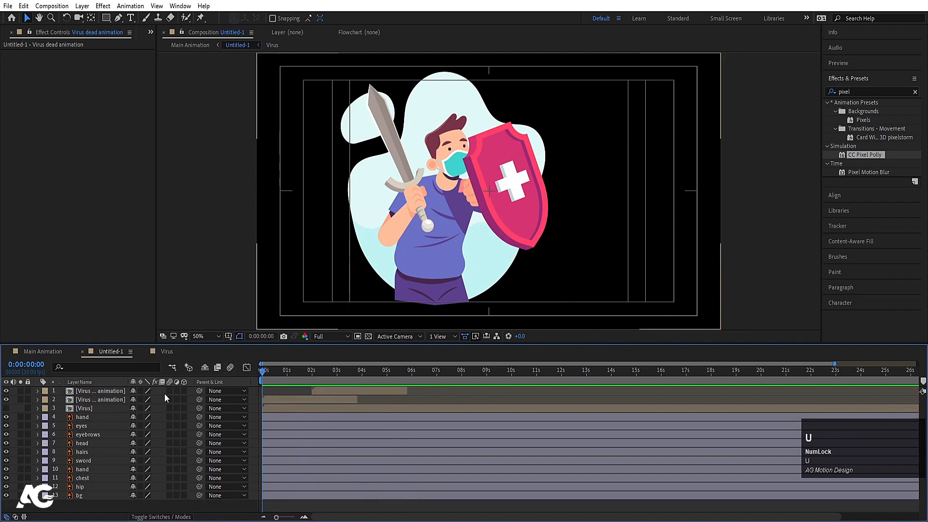
# Show the drifting Virus layer and preview the full scene with both virus impacts from 0:00:00:00.
pyautogui.click(6, 407)
pyautogui.press('space')
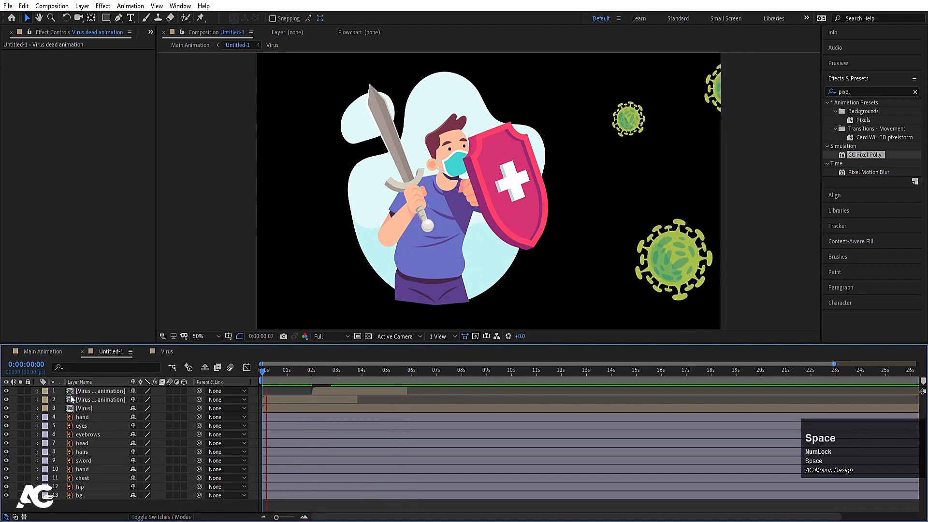
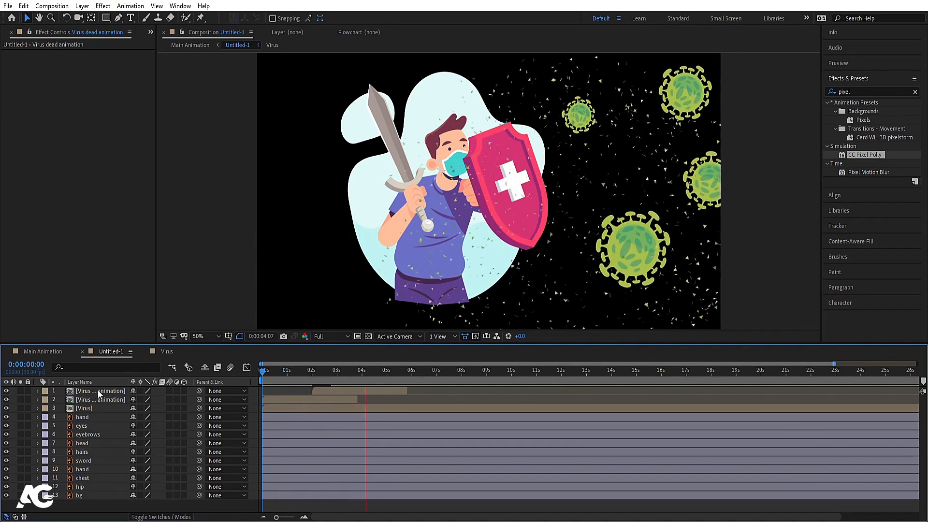
pyautogui.press('space')
# Hide the two Virus dead animation layers, the Virus layer and the bg layer, leaving the character shown.
pyautogui.click(2, 393)
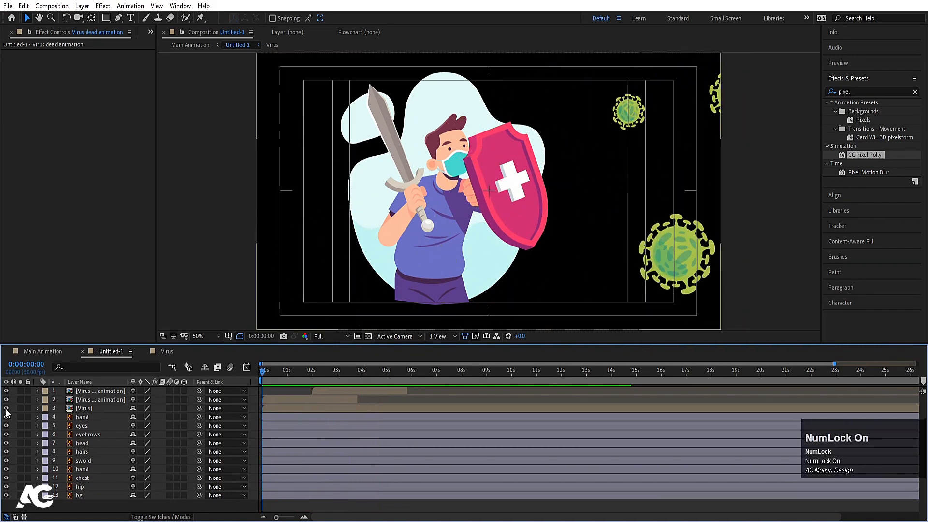
pyautogui.press('-')
pyautogui.moveTo(6, 409); pyautogui.dragTo(6, 391)
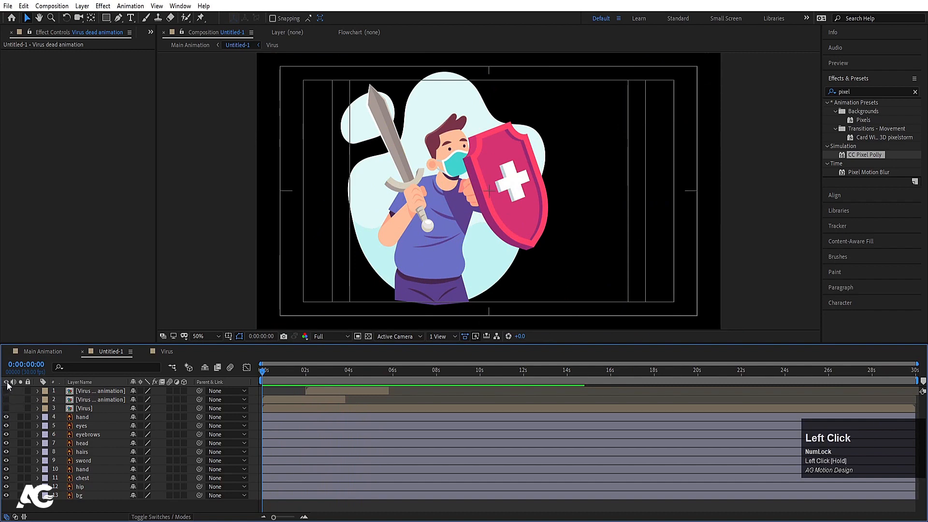
pyautogui.click(80, 496)
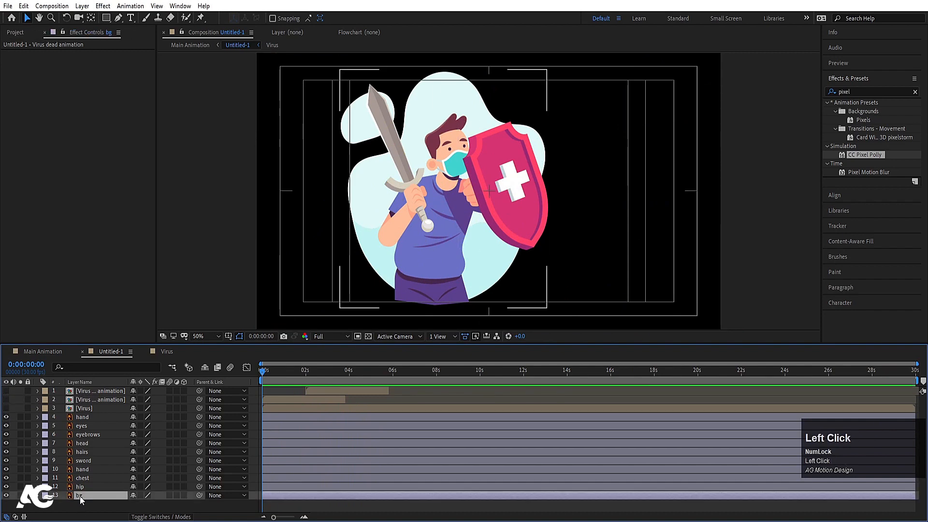
pyautogui.click(6, 495)
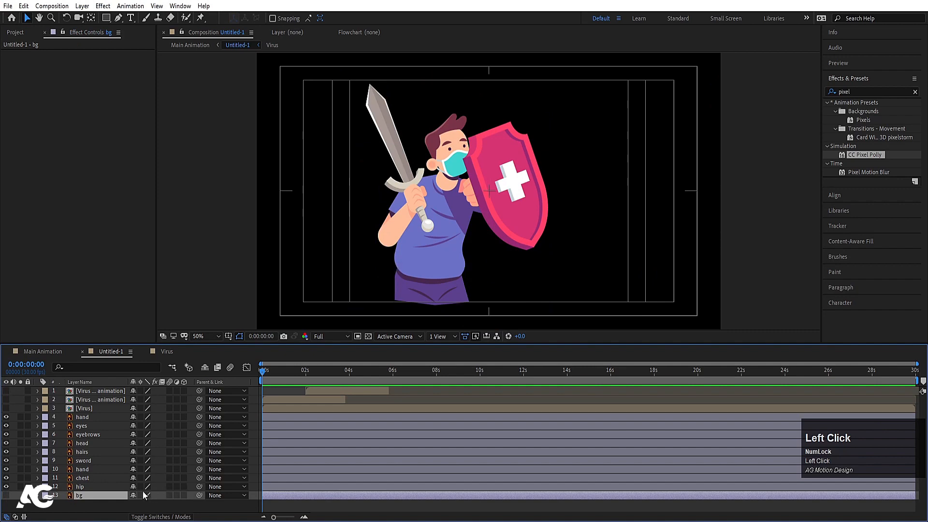
# Turn on continuous rasterization for all character layers from hand through hip.
pyautogui.moveTo(141, 486); pyautogui.dragTo(142, 421)
pyautogui.click(92, 418)
pyautogui.keyDown('shift'); pyautogui.click(94, 485); pyautogui.keyUp('shift')
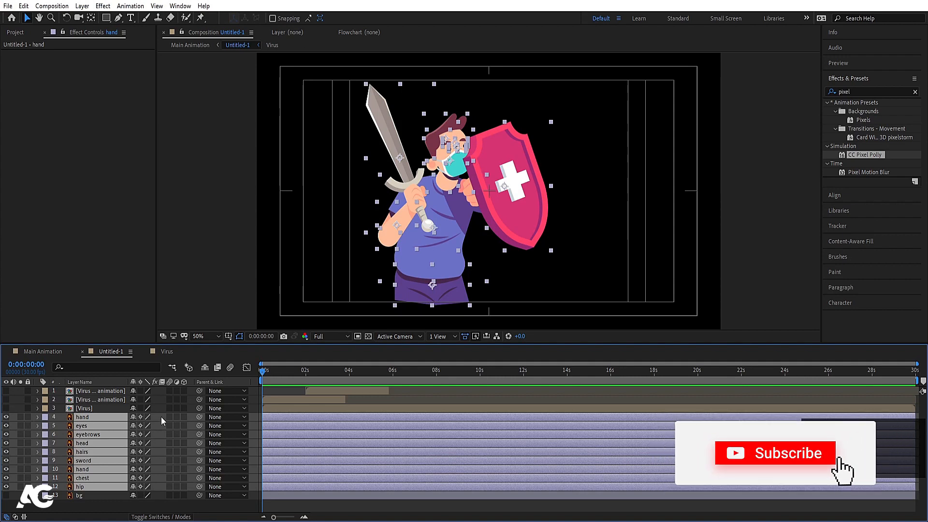
# Solo the head, eyes, eyebrows and hairs layers, leaving the shield hand out.
pyautogui.click(426, 108)
pyautogui.click(450, 118)
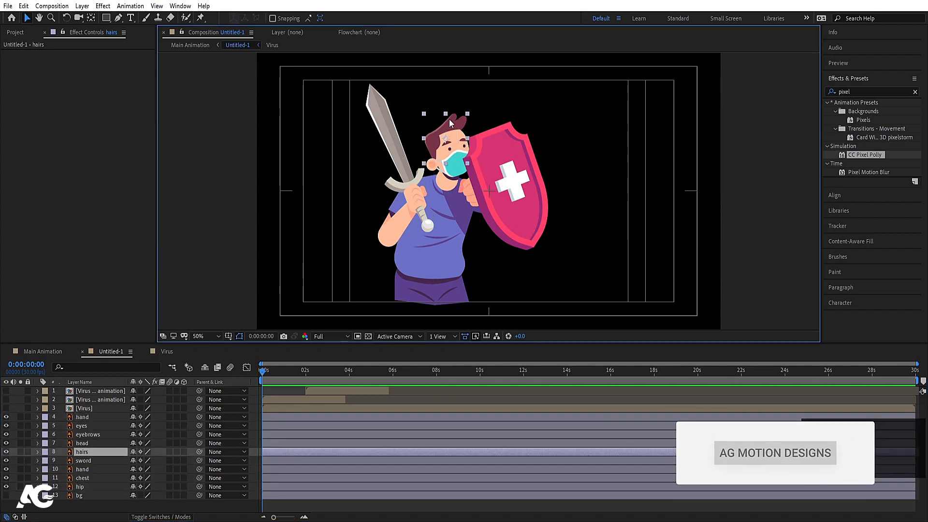
pyautogui.click(92, 451)
pyautogui.click(88, 443)
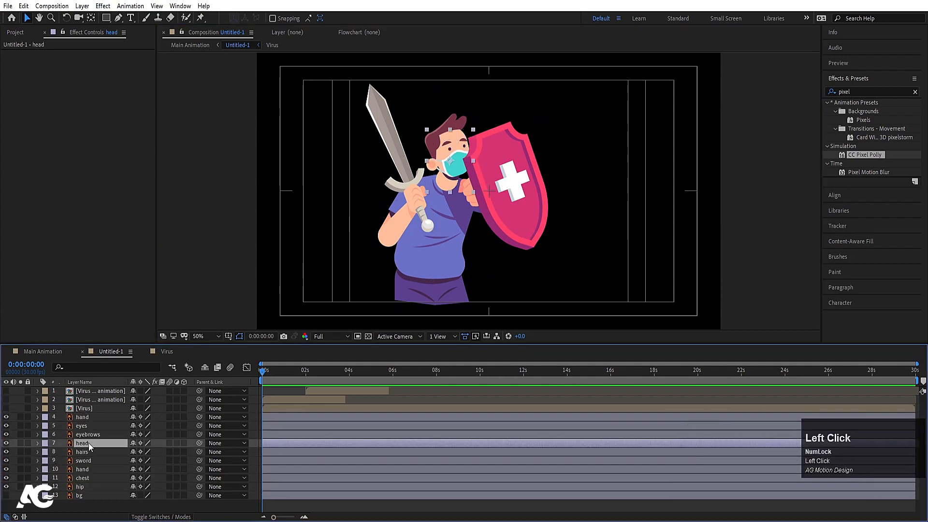
pyautogui.click(20, 442)
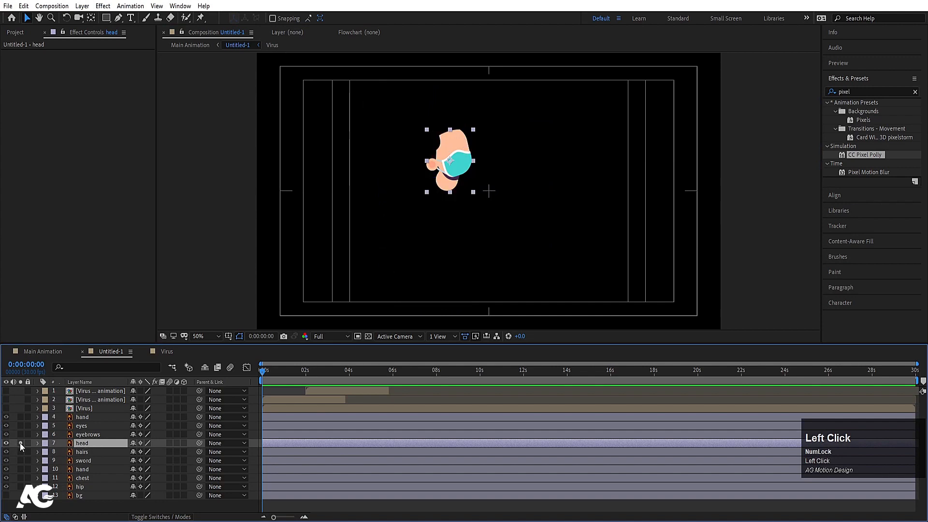
pyautogui.click(21, 417)
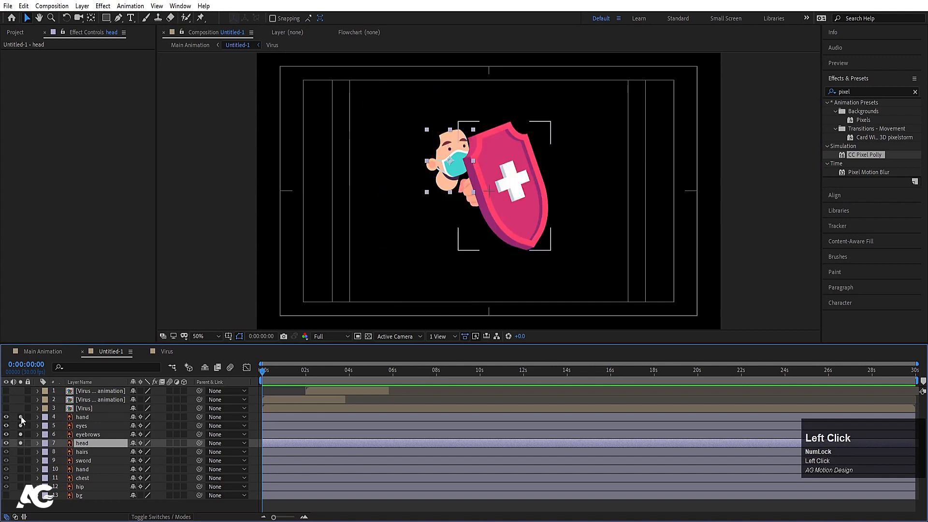
pyautogui.click(20, 452)
pyautogui.keyDown('alt'); pyautogui.scroll(2, 451, 179); pyautogui.keyUp('alt')
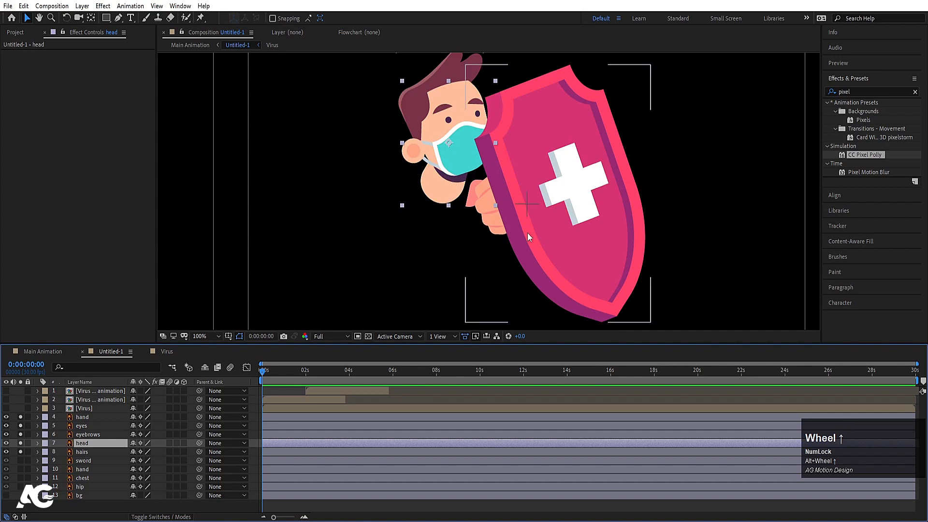
pyautogui.click(574, 220)
pyautogui.click(21, 416)
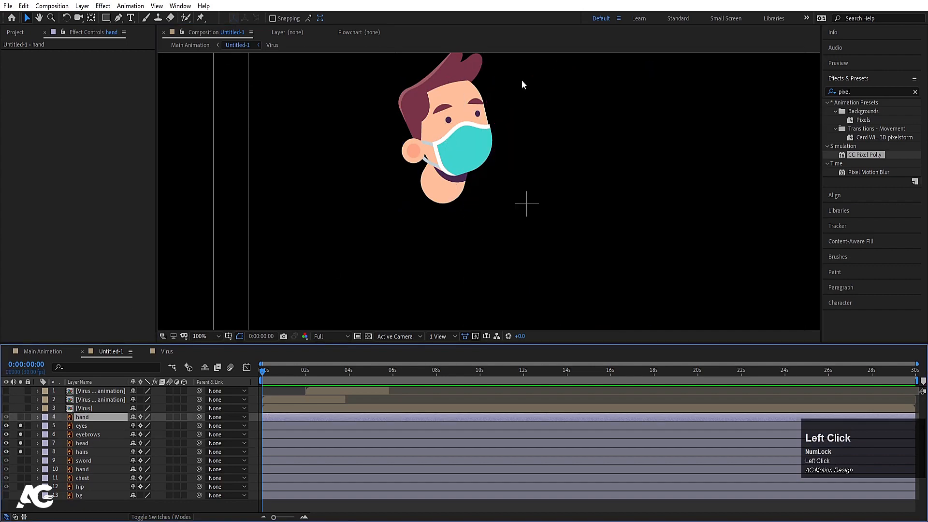
# Parent the hairs, eyes and eyebrows layers to the head layer, then select the head for a closer view.
pyautogui.moveTo(199, 451); pyautogui.dragTo(87, 444)
pyautogui.click(82, 426)
pyautogui.keyDown('shift'); pyautogui.click(88, 435); pyautogui.keyUp('shift')
pyautogui.moveTo(199, 435); pyautogui.dragTo(101, 442)
pyautogui.click(100, 441)
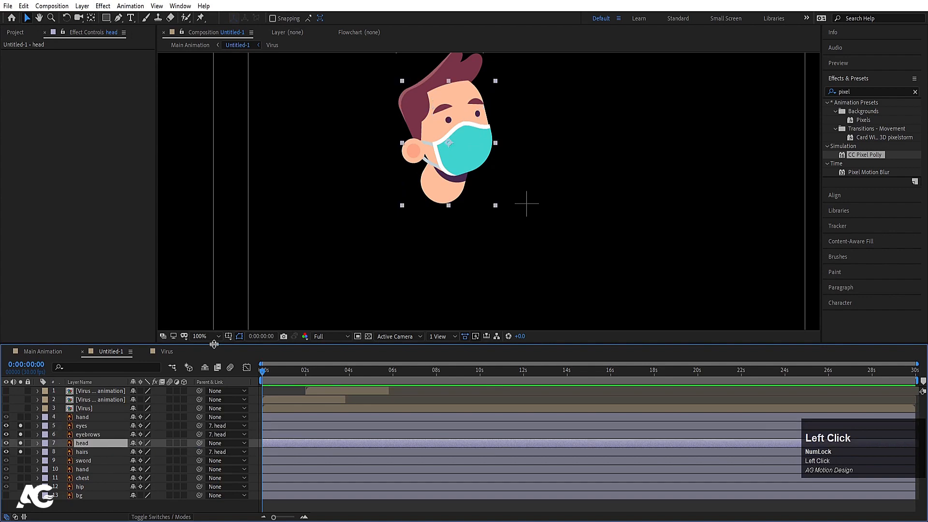
pyautogui.scroll(1, 456, 118)
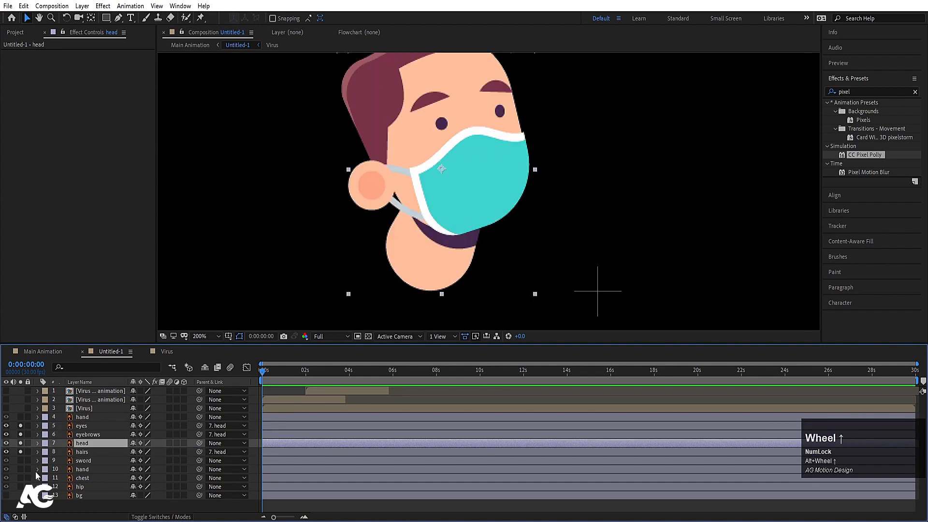
# Add starting Rotation and Scale keyframes to the eyes layer at 0:00 and unlink its scale proportions.
pyautogui.click(79, 426)
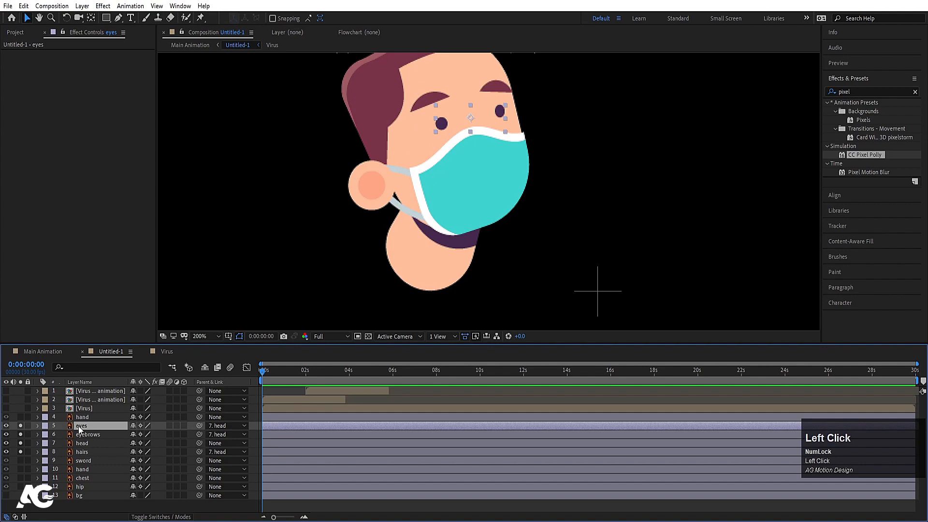
pyautogui.press('r')
pyautogui.click(63, 435)
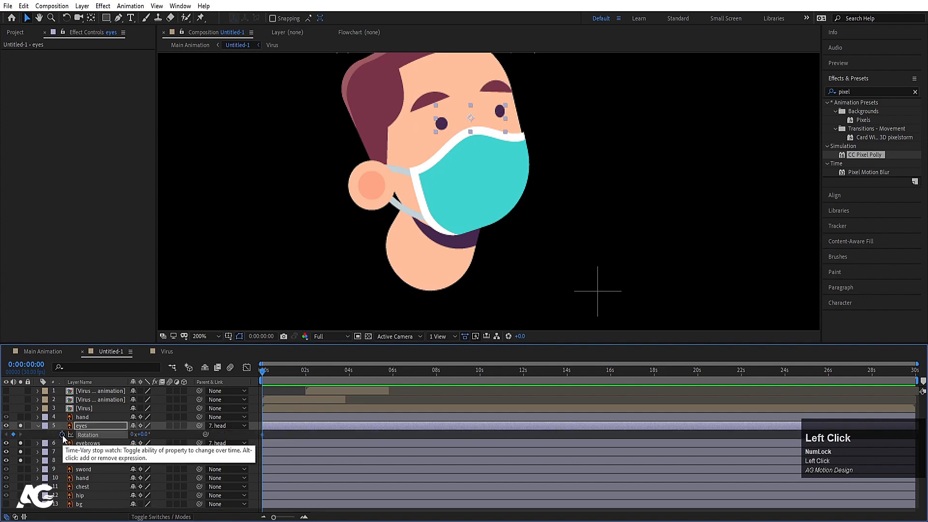
pyautogui.press('s')
pyautogui.click(63, 435)
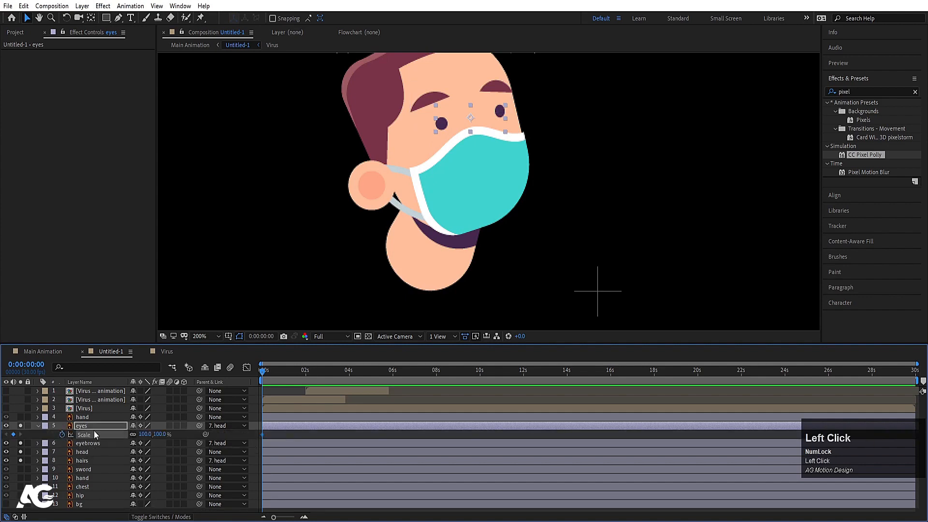
pyautogui.click(133, 434)
# Reveal the eyes layer's animated properties and add matching Scale and Rotation keyframes at frame 20.
pyautogui.press('u')
pyautogui.press('=')
pyautogui.press('=')
pyautogui.moveTo(262, 372); pyautogui.dragTo(320, 376)
pyautogui.click(13, 435)
pyautogui.click(13, 443)
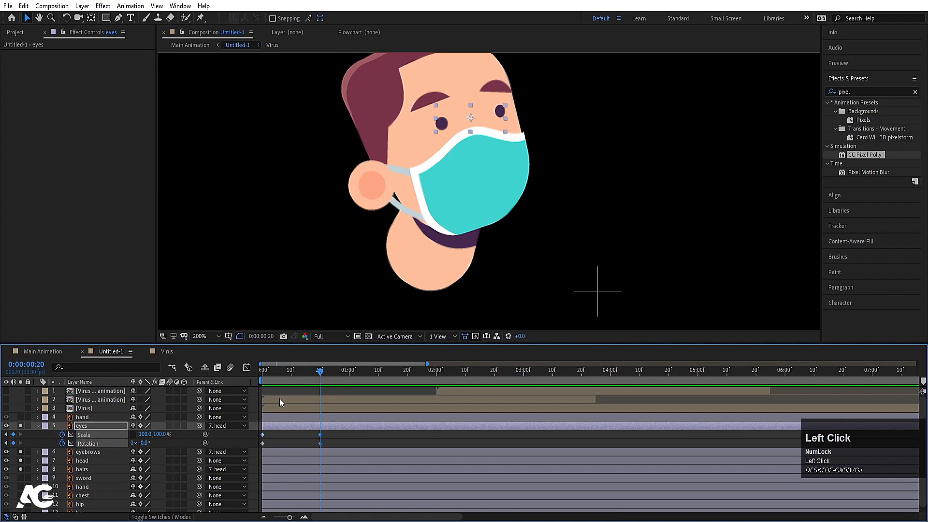
# At frame 9, set the eyes' vertical scale to 0% and rotation to about -9° for a blink, and preview it.
pyautogui.click(289, 375)
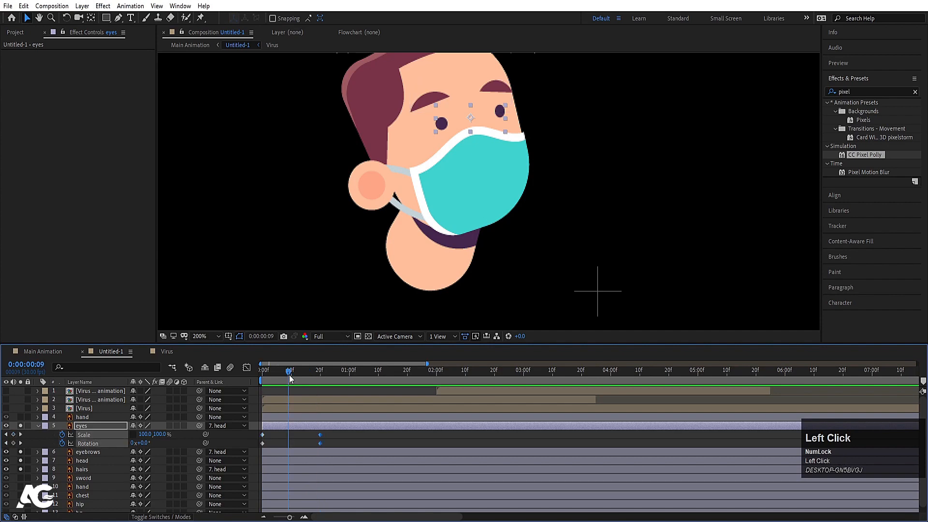
pyautogui.click(161, 434)
pyautogui.write('0')
pyautogui.press('Return')
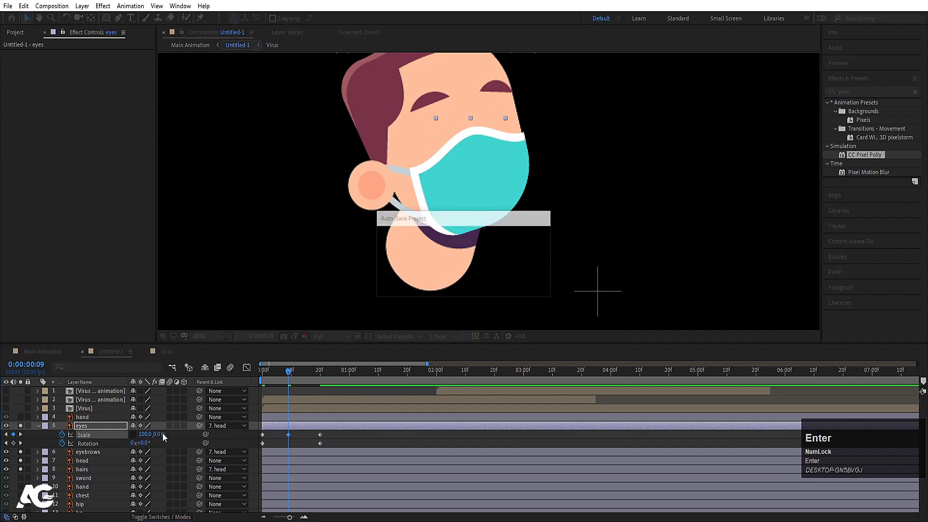
pyautogui.click(138, 443)
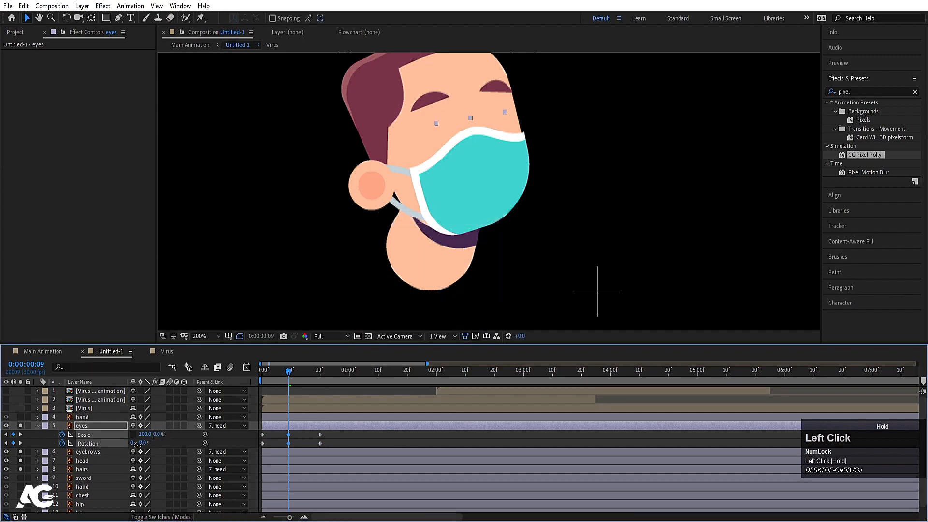
pyautogui.moveTo(137, 445); pyautogui.dragTo(137, 445)
pyautogui.moveTo(286, 375); pyautogui.dragTo(246, 369)
pyautogui.press('space')
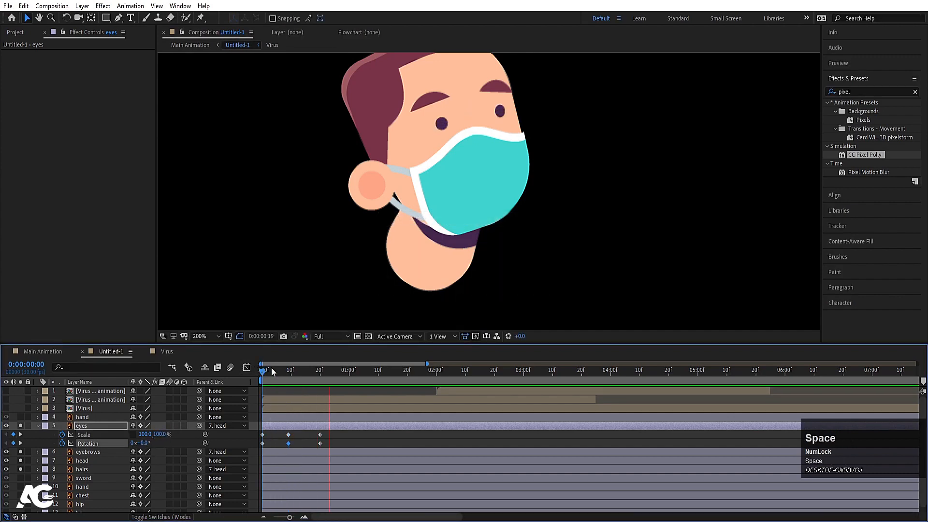
# Shift the eyes' frame 20 keyframes to frame 19 and add Scale and Rotation keyframes at 2 seconds.
pyautogui.click(312, 437)
pyautogui.moveTo(312, 432); pyautogui.dragTo(328, 447)
pyautogui.moveTo(320, 435); pyautogui.dragTo(317, 435)
pyautogui.moveTo(334, 372); pyautogui.dragTo(436, 371)
pyautogui.click(14, 435)
pyautogui.click(13, 443)
pyautogui.moveTo(309, 370); pyautogui.dragTo(89, 367)
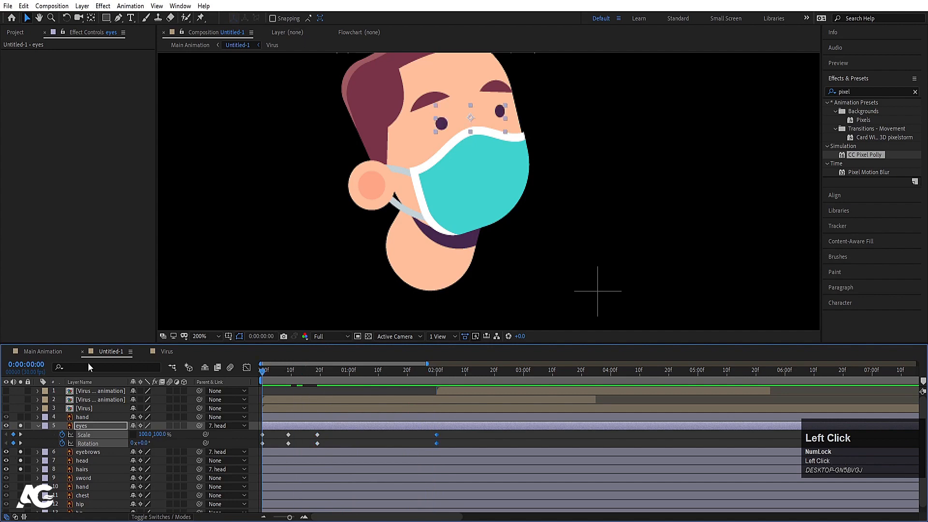
# Apply Easy Ease to all eye keyframes, preview the blink, and move the last pair to 0:00:01:20.
pyautogui.moveTo(442, 437); pyautogui.dragTo(155, 483)
pyautogui.press('F9')
pyautogui.press('space')
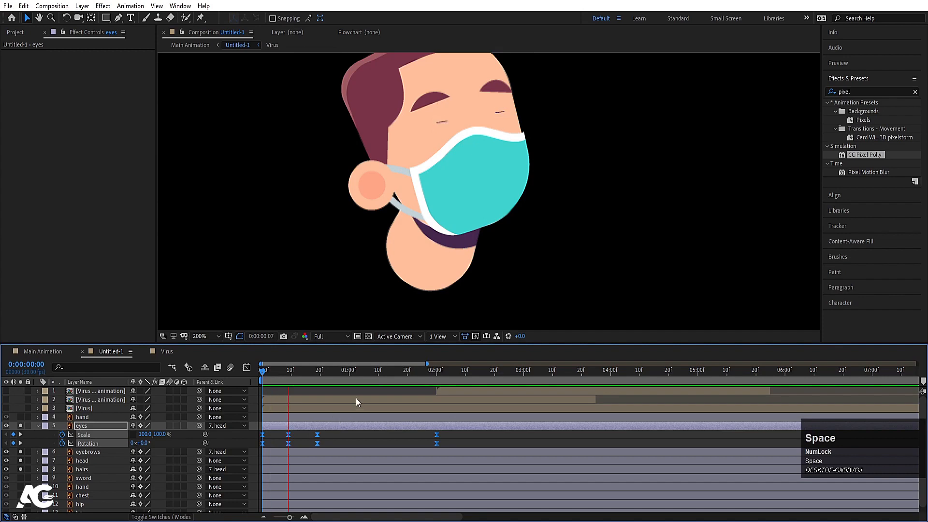
pyautogui.moveTo(428, 430); pyautogui.dragTo(407, 435)
pyautogui.click(442, 441)
pyautogui.moveTo(278, 372); pyautogui.dragTo(3, 391)
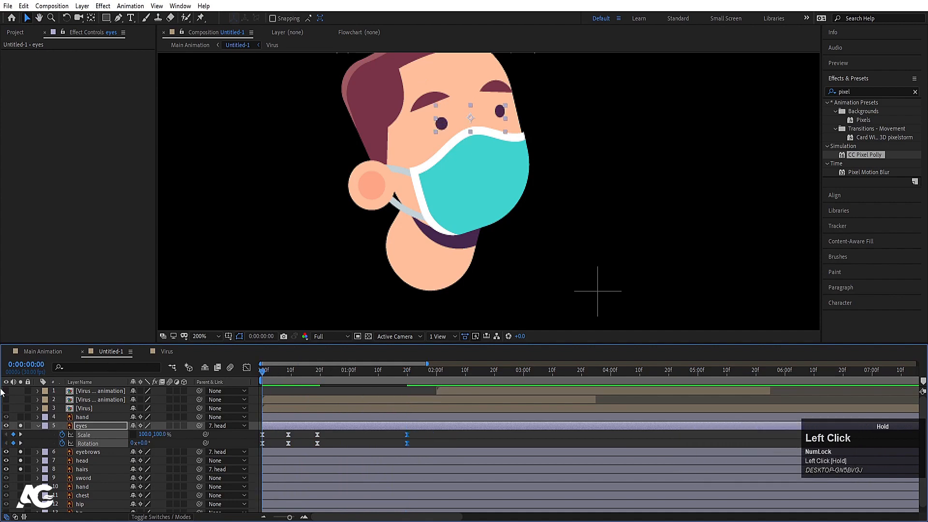
# Add Position keyframes to the eyebrows layer at 0:00 and at frame 19, matching the eye keyframes.
pyautogui.click(85, 451)
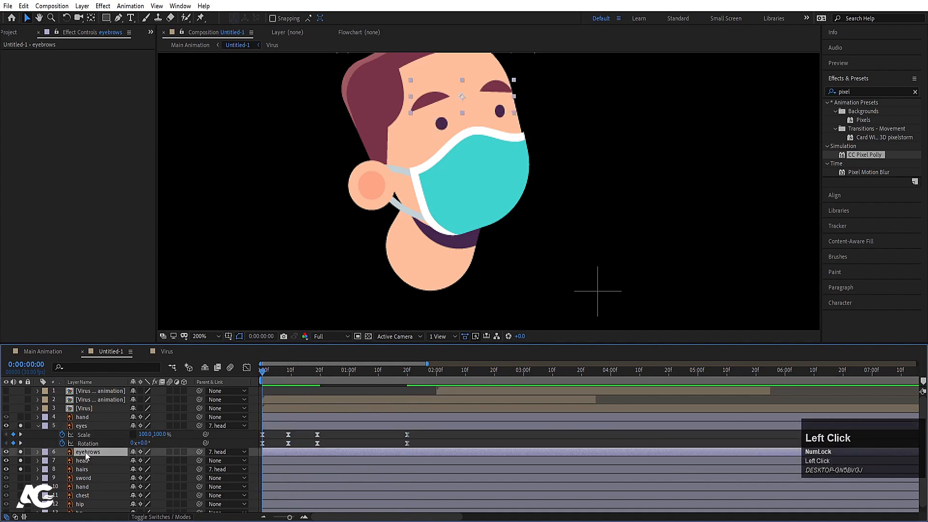
pyautogui.press('p')
pyautogui.click(62, 460)
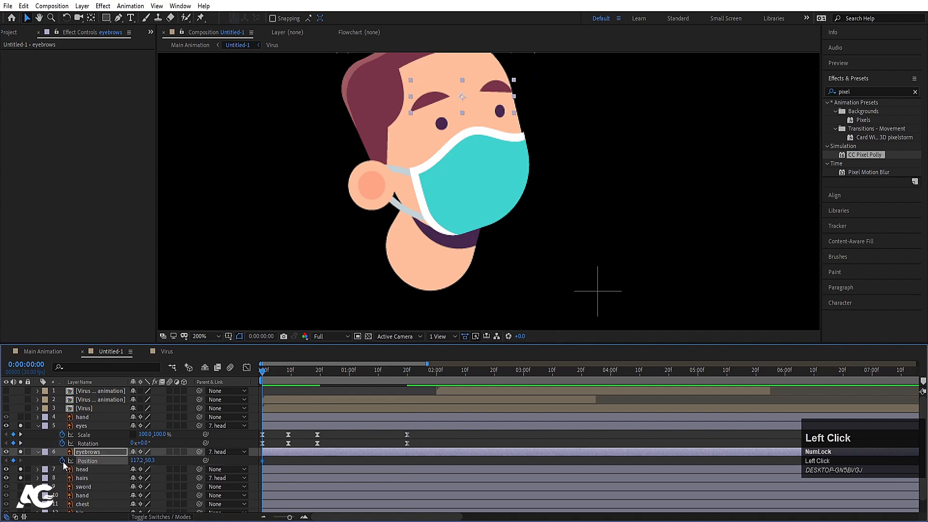
pyautogui.press('k')
pyautogui.press('k')
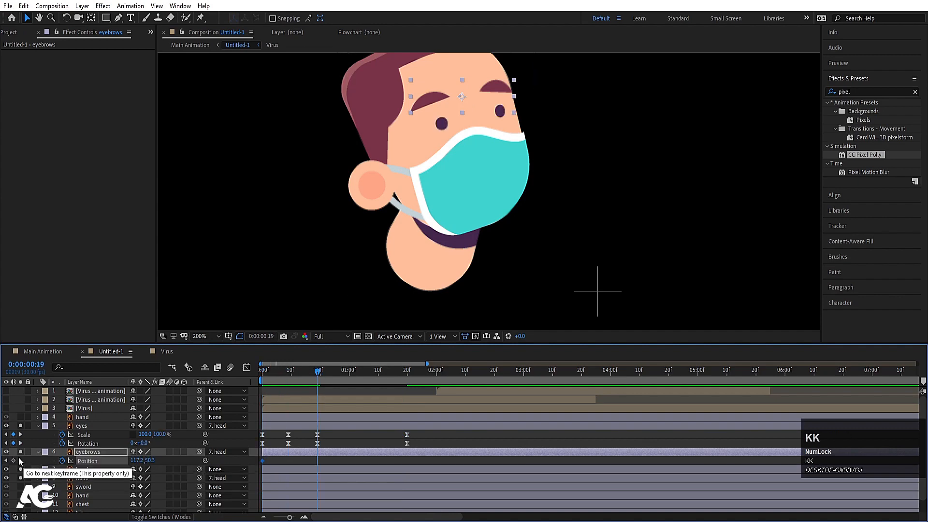
pyautogui.click(13, 461)
# Lower the eyebrows to about 120.2, 57.8 at frame 9, add a resting keyframe at 0:00:01:20, and apply Easy Ease to all.
pyautogui.press('j')
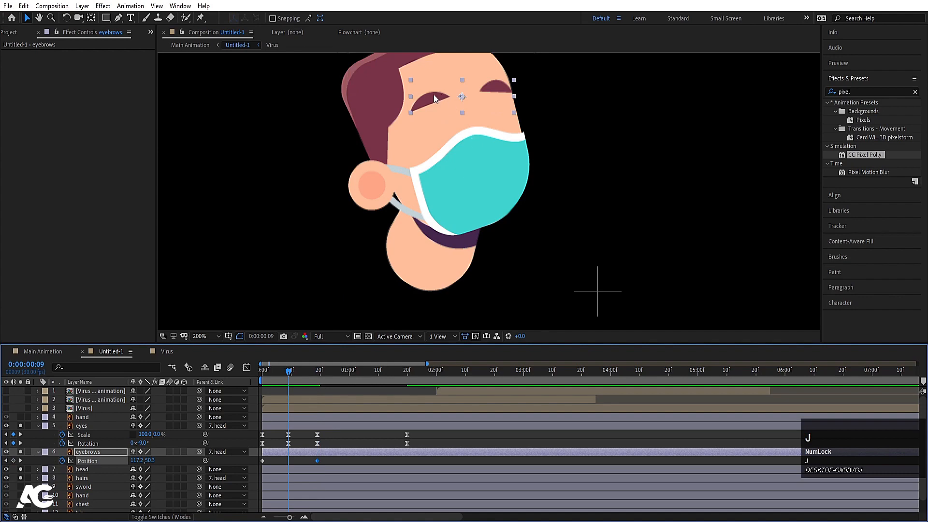
pyautogui.moveTo(435, 98); pyautogui.dragTo(436, 110)
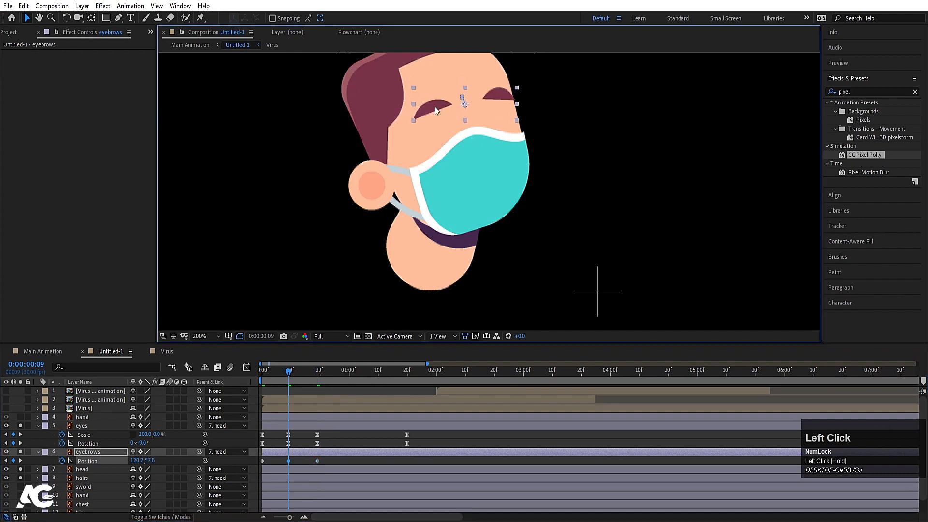
pyautogui.press('space')
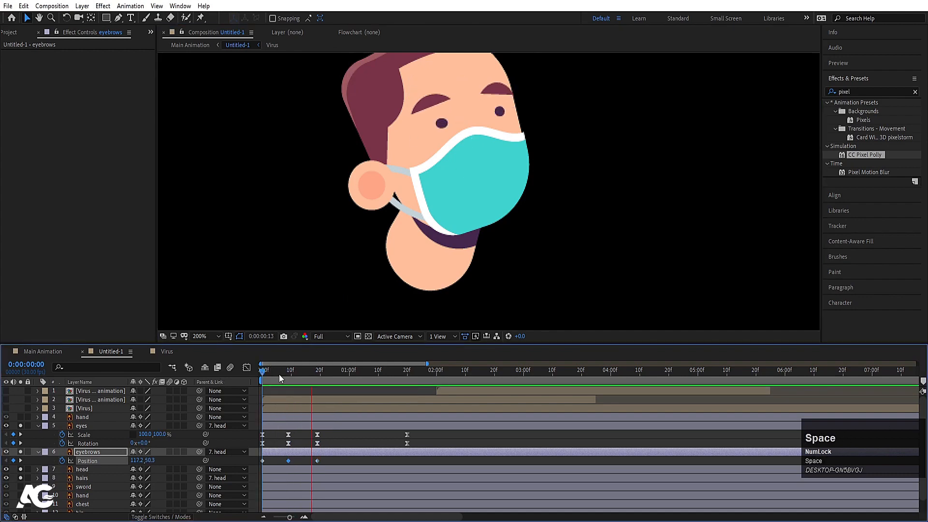
pyautogui.click(372, 373)
pyautogui.press('F9')
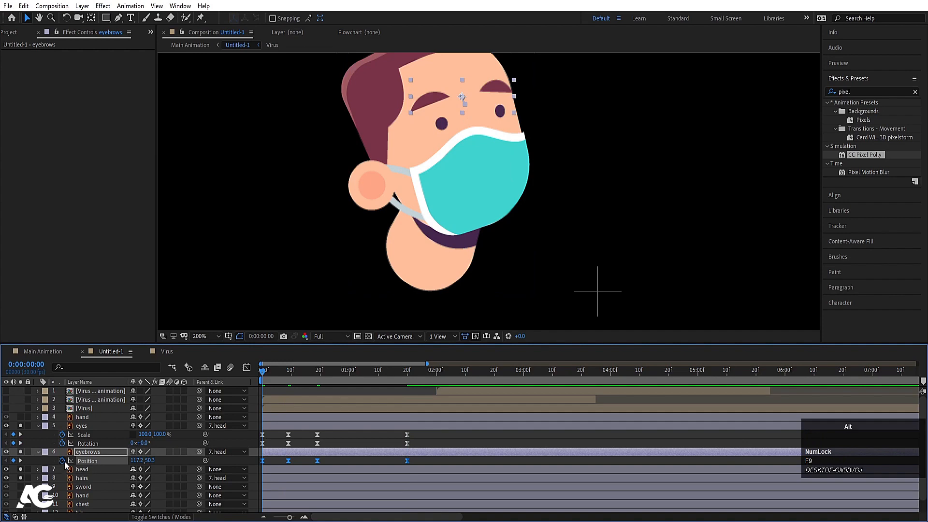
# Add a loopOut() expression to the eyebrows layer's Position.
pyautogui.keyDown('alt'); pyautogui.click(65, 461); pyautogui.keyUp('alt')
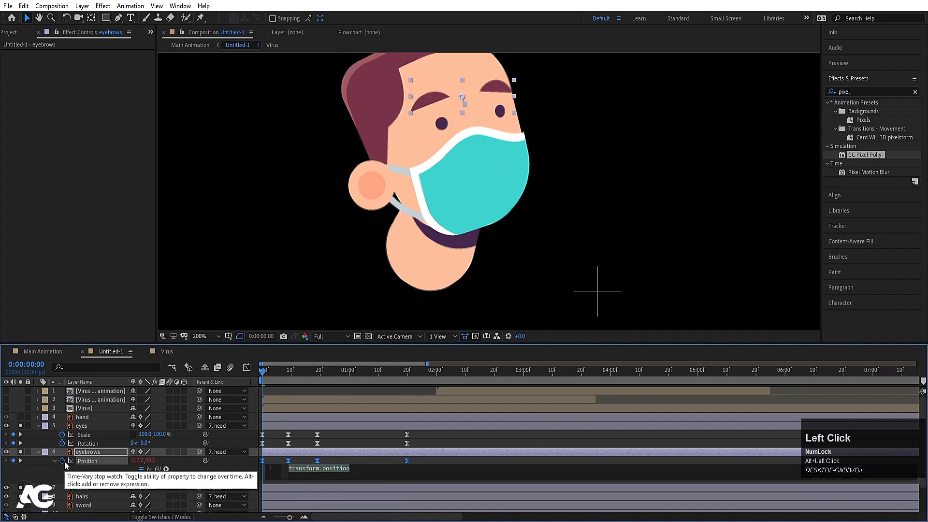
pyautogui.write('loop')
pyautogui.press('Down')
pyautogui.press('Down')
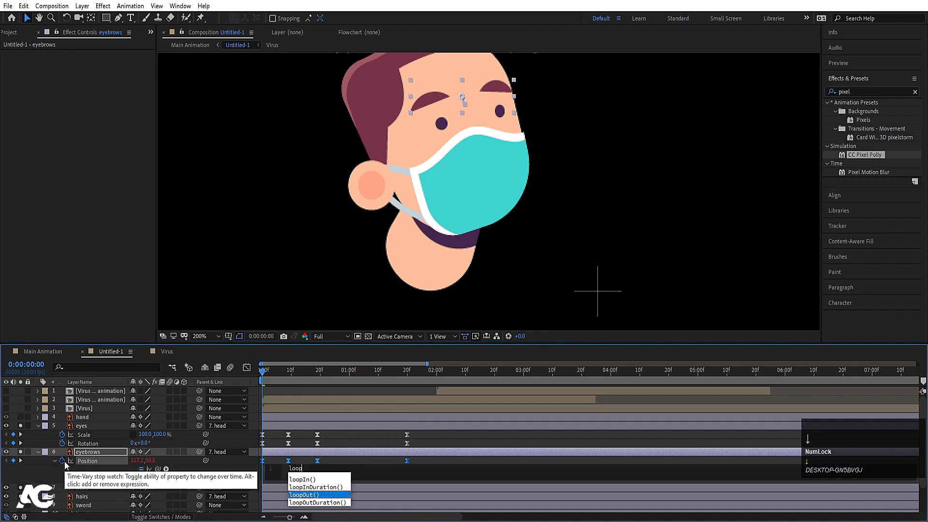
pyautogui.press('Return')
# Copy the loopOut() expression to the eyes layer's Rotation and Scale.
pyautogui.hotkey('ctrl', 'a')
pyautogui.hotkey('ctrl', 'c')
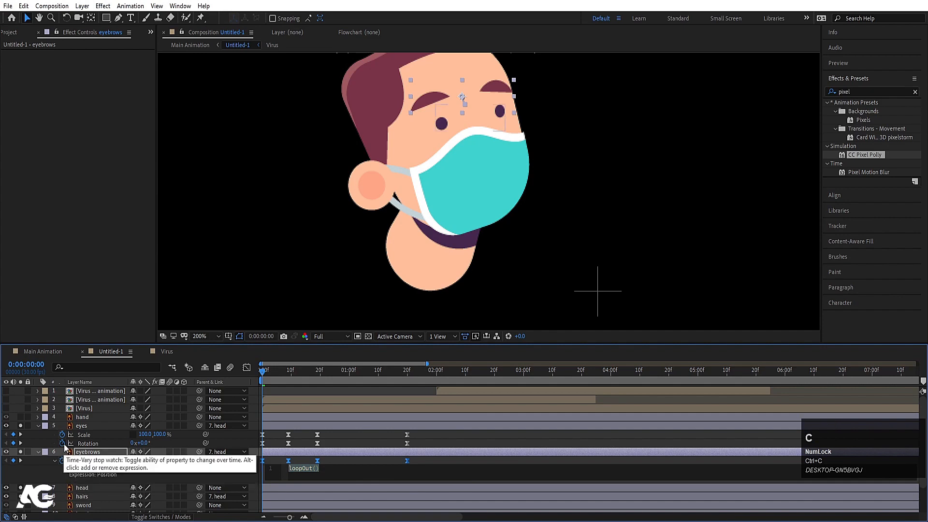
pyautogui.keyDown('alt'); pyautogui.click(62, 442); pyautogui.keyUp('alt')
pyautogui.hotkey('ctrl', 'v')
pyautogui.keyDown('alt'); pyautogui.click(62, 434); pyautogui.keyUp('alt')
pyautogui.hotkey('ctrl', 'v')
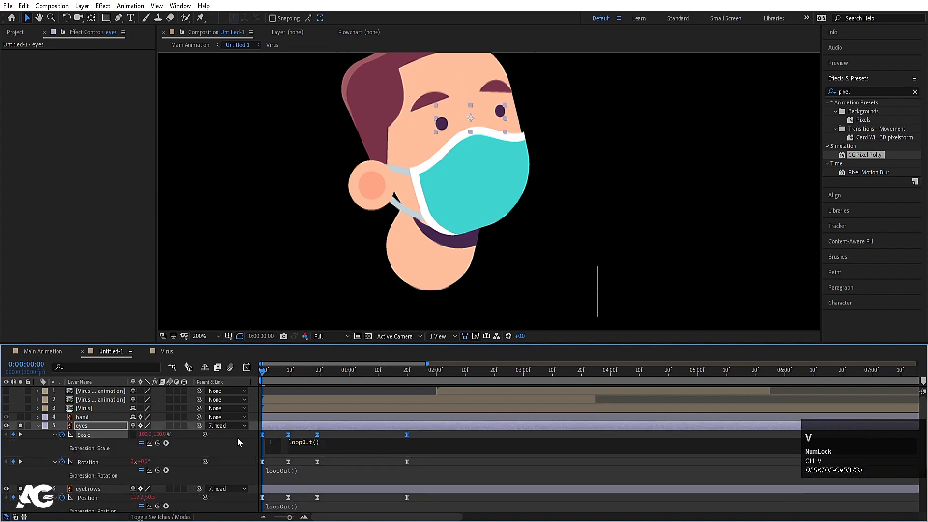
pyautogui.click(237, 437)
# Preview the looping blink from the start and collapse the eyes and eyebrows properties.
pyautogui.press('space')
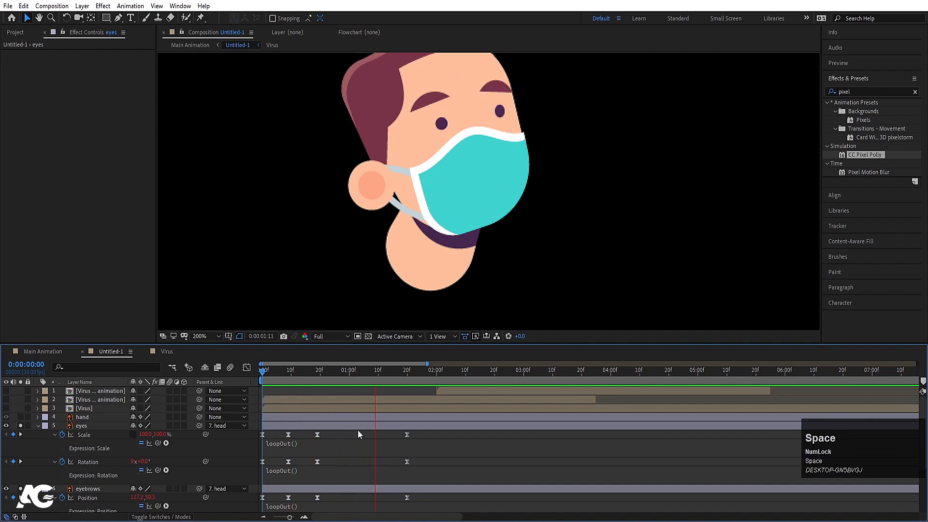
pyautogui.moveTo(314, 371); pyautogui.dragTo(159, 370)
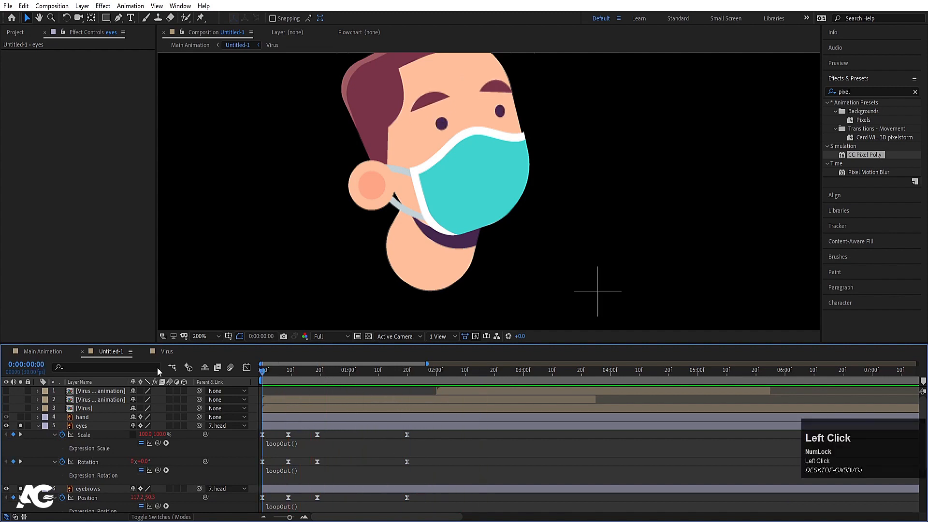
pyautogui.press('space')
pyautogui.press('space')
pyautogui.click(276, 436)
pyautogui.press('u')
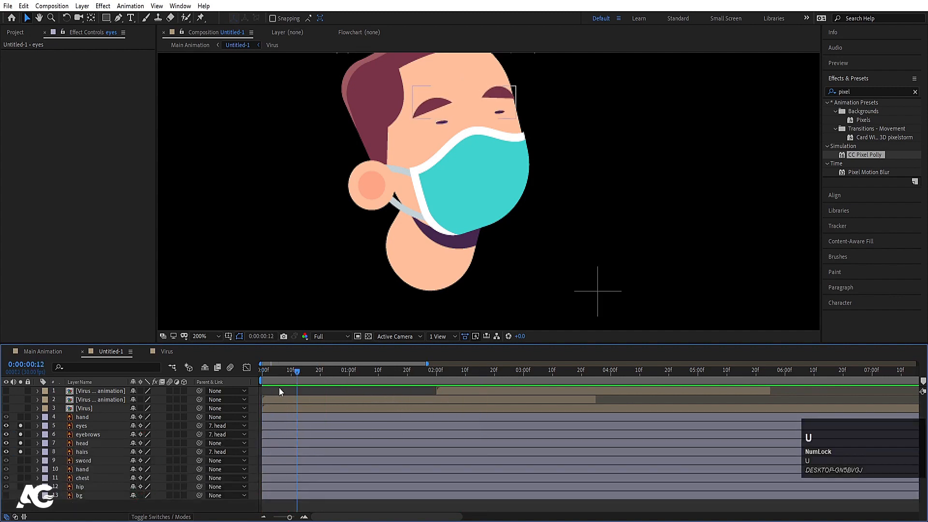
# Move the head layer's anchor point down to the middle of the neck.
pyautogui.scroll(-1, 359, 191)
pyautogui.click(462, 138)
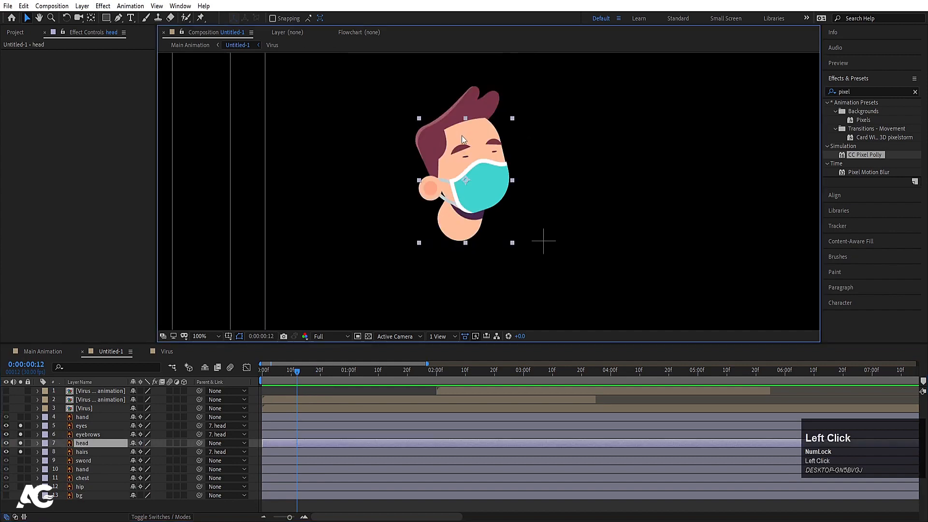
pyautogui.press('y')
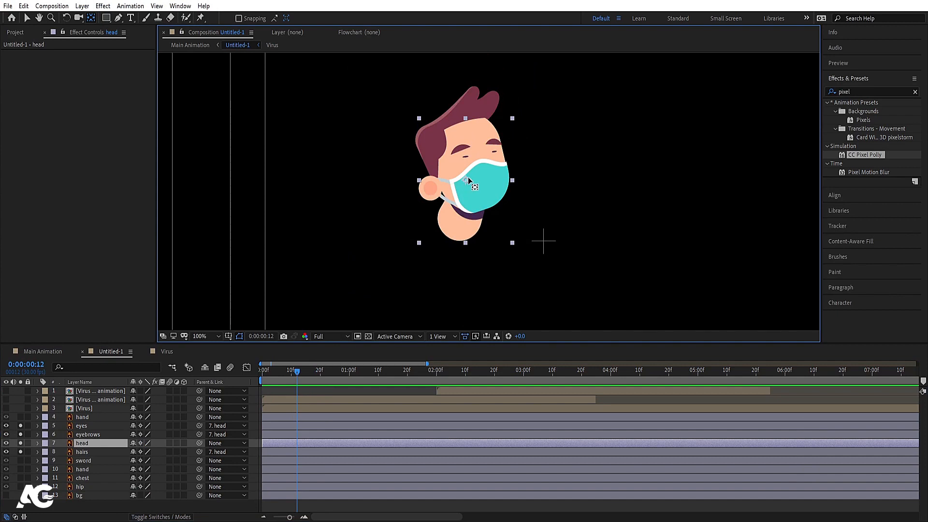
pyautogui.moveTo(465, 180); pyautogui.dragTo(460, 226)
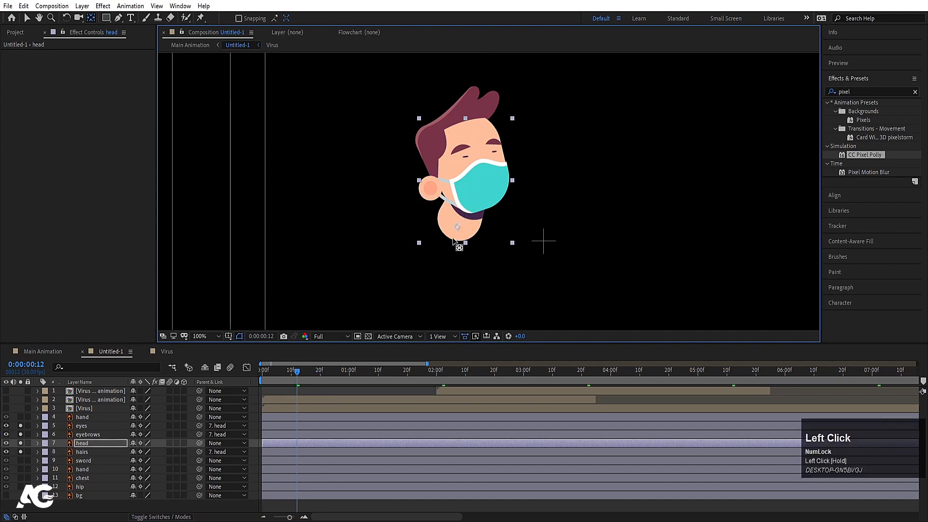
# Add starting Position and Rotation keyframes to the head layer at 0:00 and reveal both properties.
pyautogui.press('w')
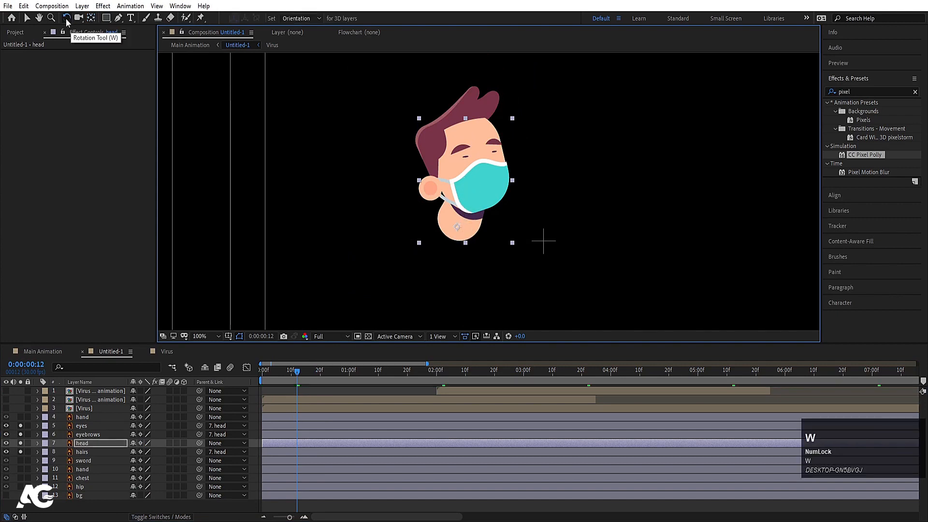
pyautogui.click(88, 442)
pyautogui.press('p')
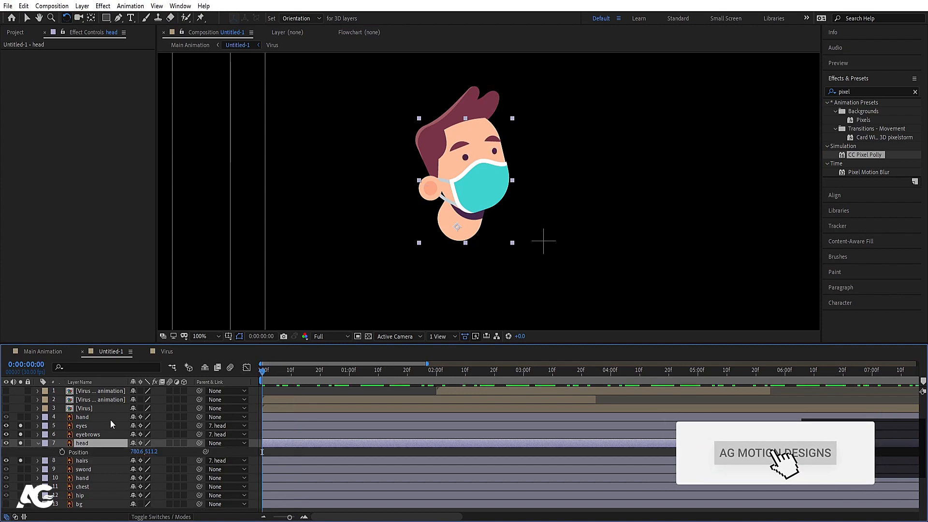
pyautogui.press('Home')
pyautogui.click(62, 452)
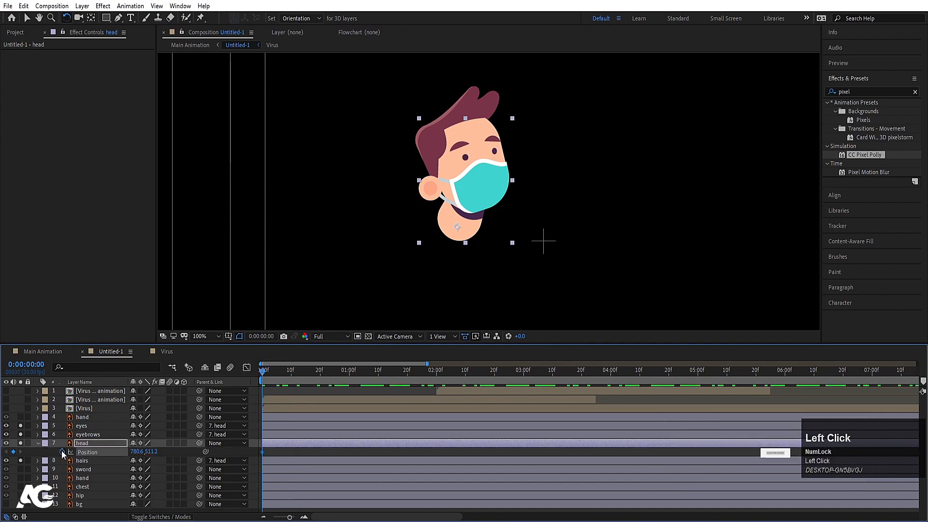
pyautogui.press('r')
pyautogui.click(62, 452)
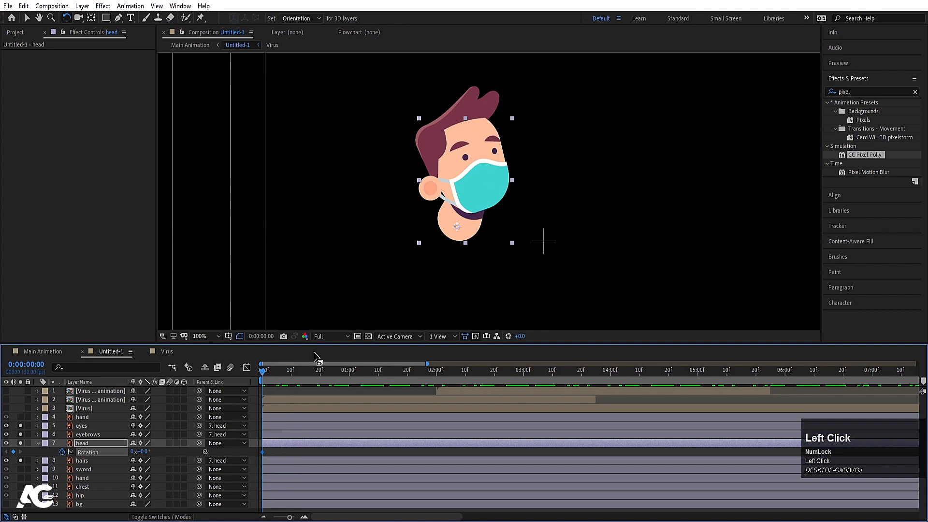
pyautogui.press('u')
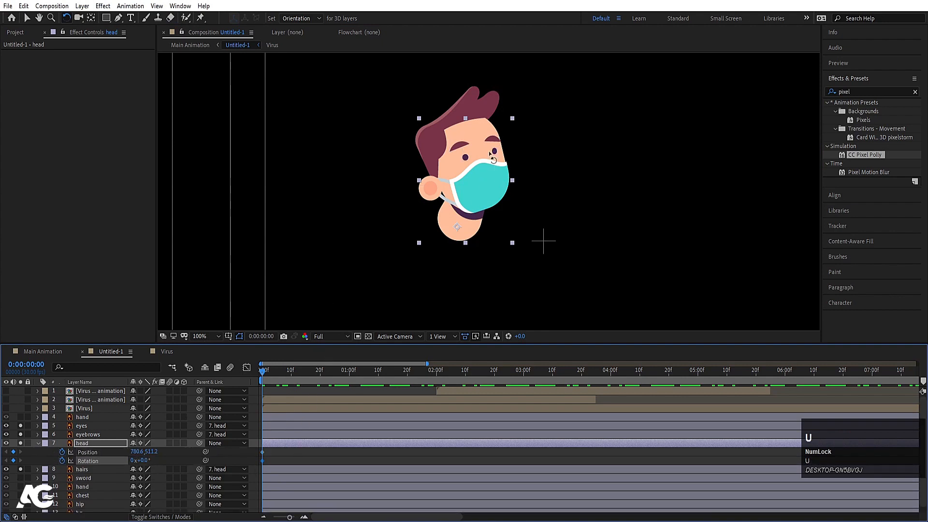
# Rotate the head to about -5.6° at the start and about 5.1° at 1 second.
pyautogui.moveTo(490, 153); pyautogui.dragTo(471, 126)
pyautogui.moveTo(308, 378); pyautogui.dragTo(348, 379)
pyautogui.moveTo(478, 147); pyautogui.dragTo(491, 139)
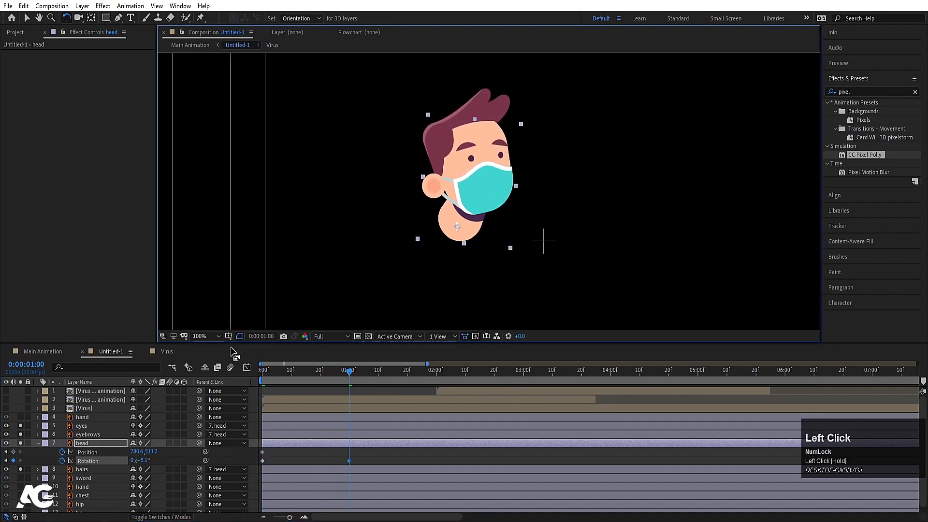
# Move the head's ending Rotation keyframe to frame 20, with a Position keyframe there too, and preview the tilt.
pyautogui.click(320, 370)
pyautogui.moveTo(340, 454); pyautogui.dragTo(320, 451)
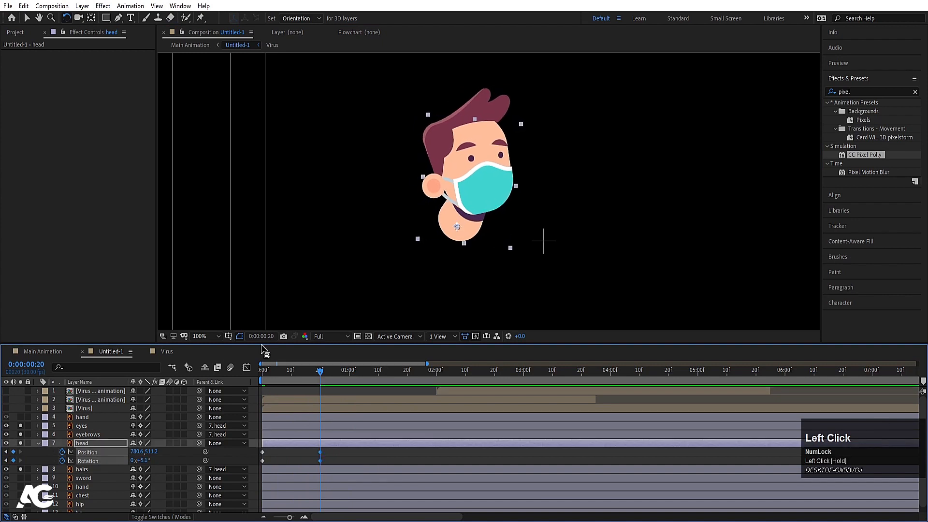
pyautogui.click(277, 370)
pyautogui.press('space')
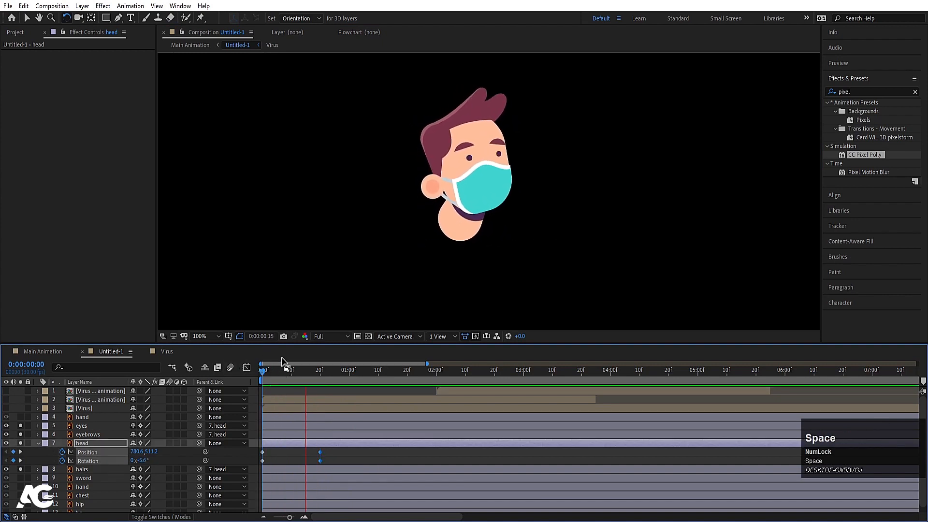
# Lower the head layer to Y position 522.2 at frame 10, adding a Position keyframe, and preview the nod.
pyautogui.moveTo(304, 373); pyautogui.dragTo(292, 371)
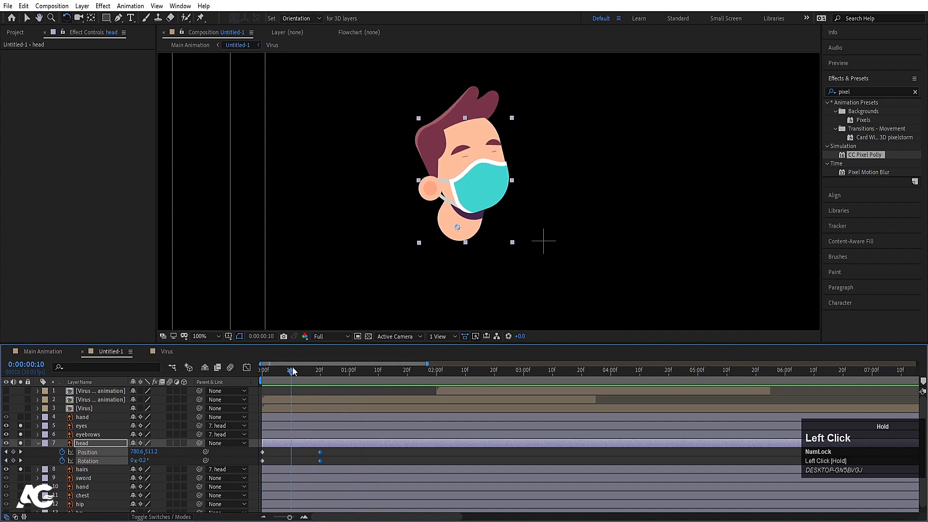
pyautogui.click(287, 463)
pyautogui.click(289, 445)
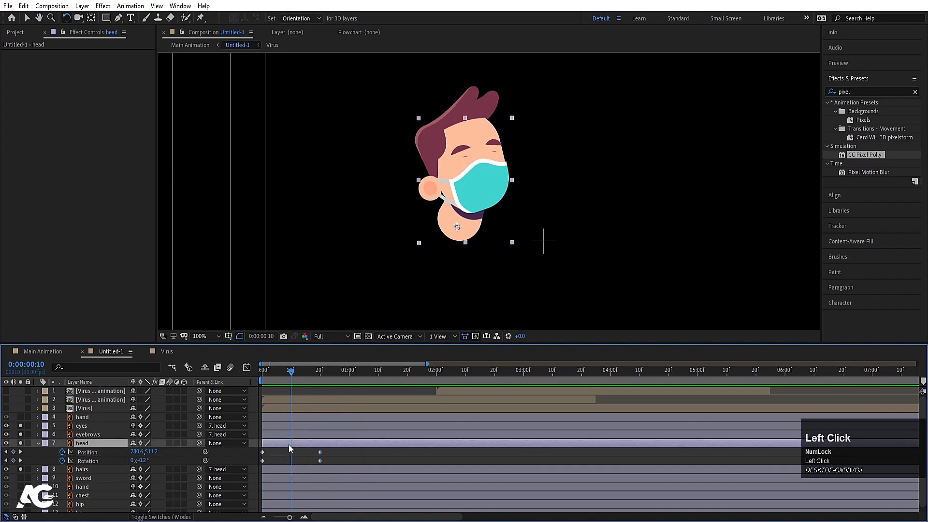
pyautogui.press('Down')
pyautogui.press('Down')
pyautogui.press('Down')
pyautogui.press('Down')
pyautogui.press('Down')
pyautogui.press('Down')
pyautogui.press('Down')
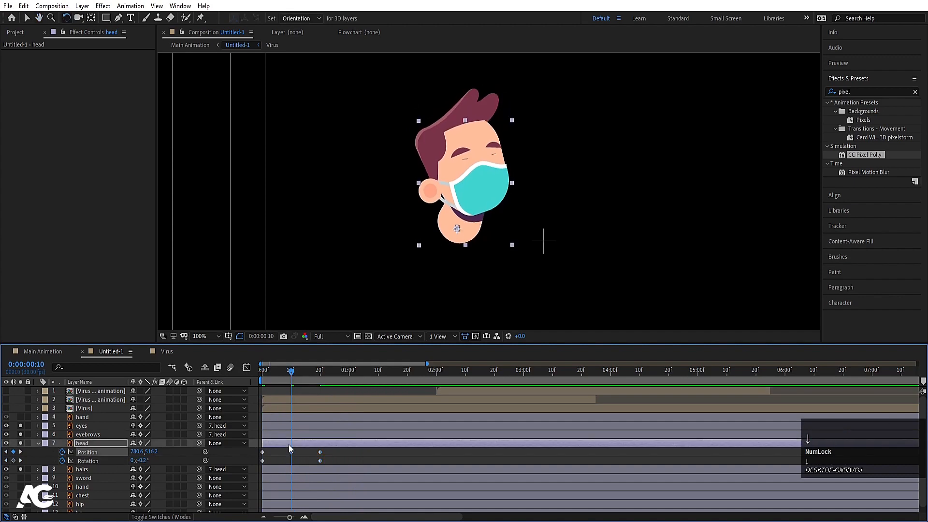
pyautogui.press('Down')
pyautogui.press('Down')
pyautogui.press('Down')
pyautogui.press('Down')
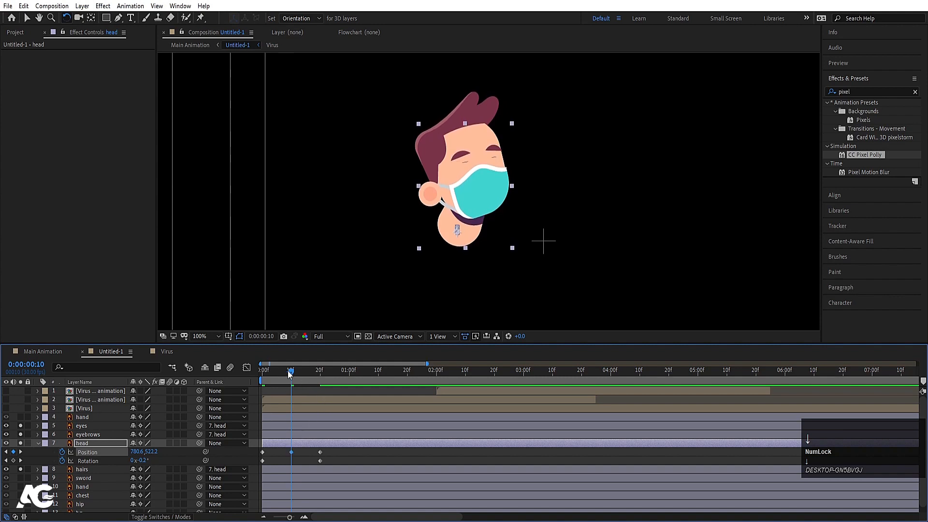
pyautogui.press('space')
pyautogui.press('space')
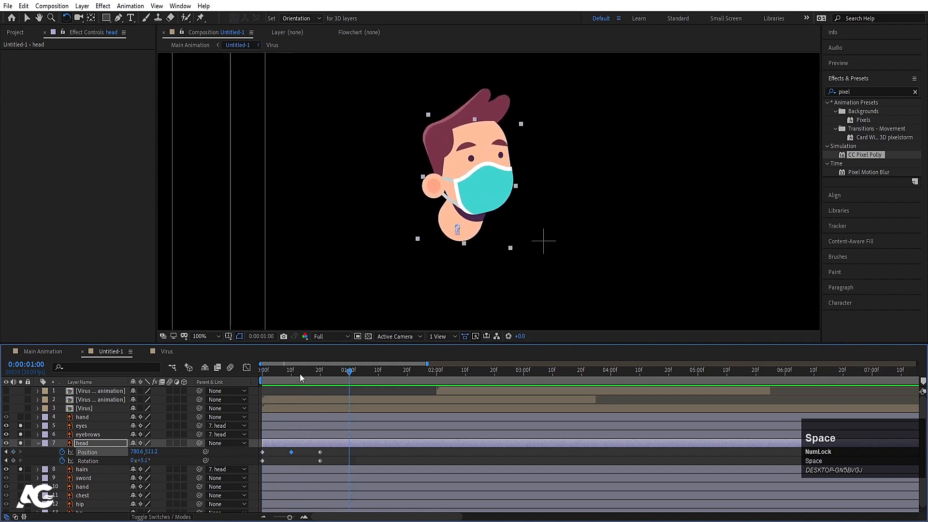
# Lower the head further at the frame 10 Position keyframe, to Y 528.2, and preview the motion.
pyautogui.moveTo(300, 378); pyautogui.dragTo(243, 366)
pyautogui.press('Down')
pyautogui.press('Down')
pyautogui.press('Down')
pyautogui.press('Down')
pyautogui.press('Down')
pyautogui.press('Down')
pyautogui.press('Down')
pyautogui.press('Down')
pyautogui.press('space')
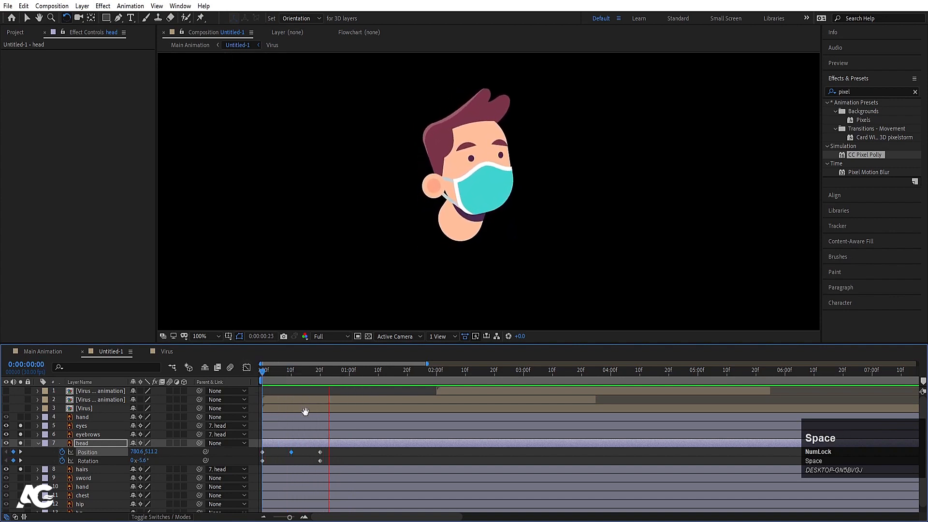
pyautogui.press('space')
# Apply Easy Ease to all of the head's Position and Rotation keyframes and play back the result.
pyautogui.moveTo(331, 454); pyautogui.dragTo(236, 471)
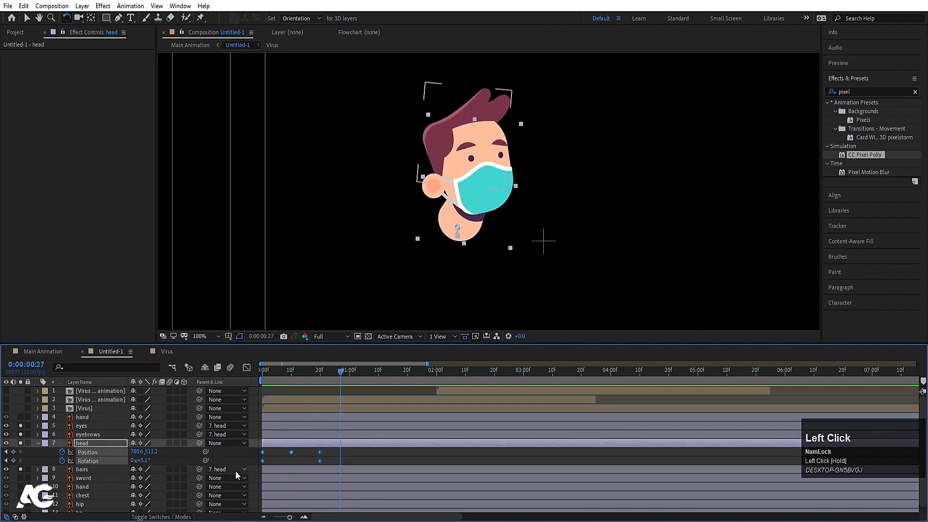
pyautogui.press('F9')
pyautogui.click(282, 370)
pyautogui.press('space')
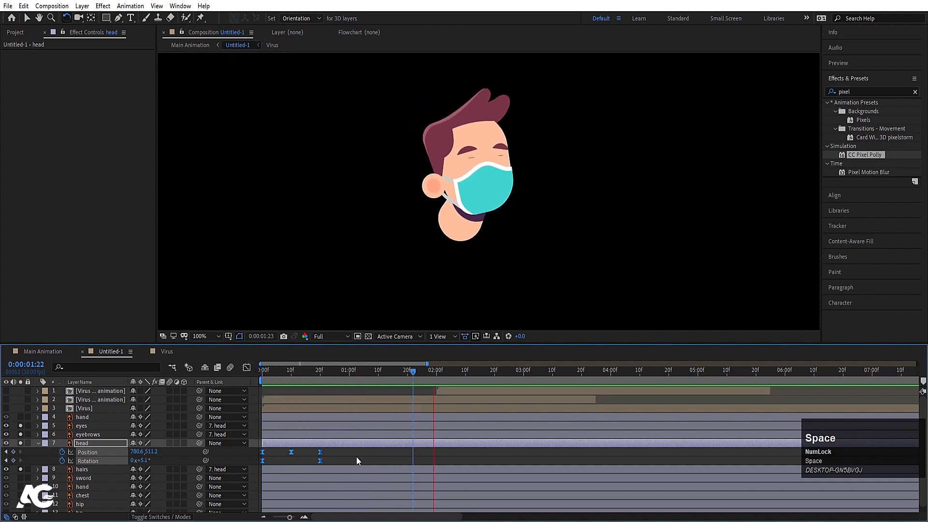
# Duplicate the head's Position and Rotation keyframes at 0:00:02:02 and time-reverse the copies.
pyautogui.moveTo(352, 456); pyautogui.dragTo(239, 476)
pyautogui.hotkey('ctrl', 'c')
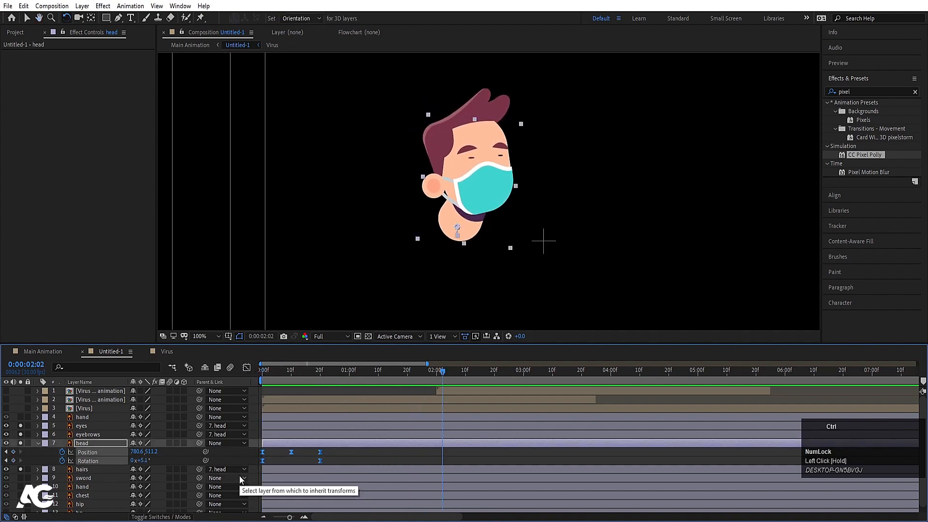
pyautogui.hotkey('ctrl', 'v')
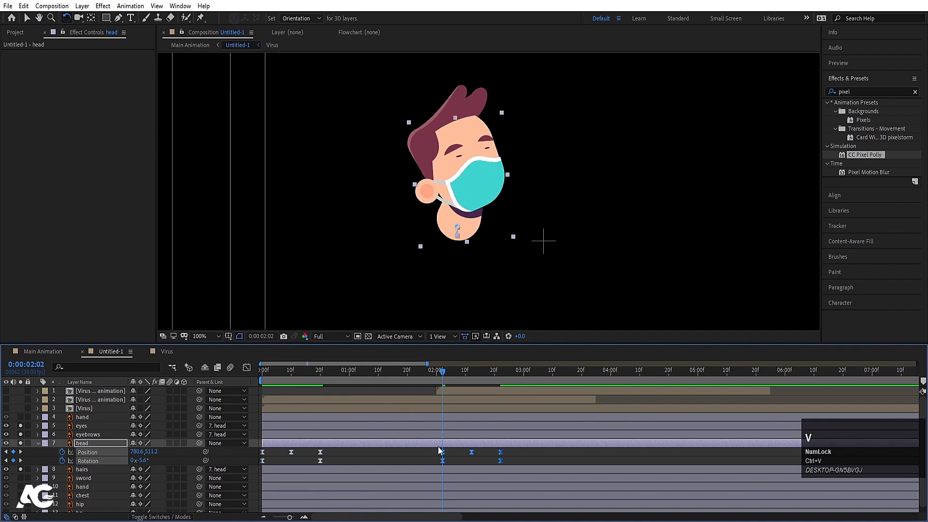
pyautogui.rightClick(441, 452)
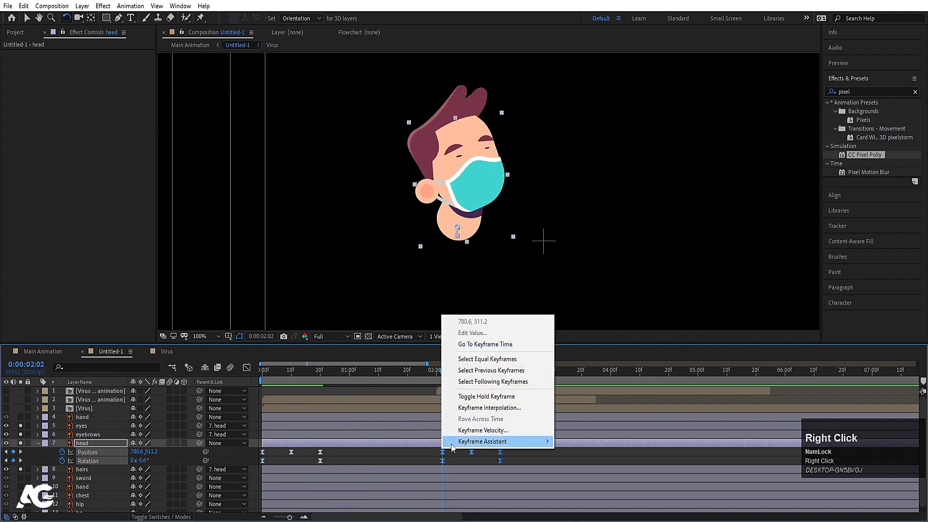
pyautogui.moveTo(451, 444)
pyautogui.click(594, 441)
# Add hold-pose keyframes for the head's Position and Rotation at 0:00:03:26.
pyautogui.moveTo(443, 371); pyautogui.dragTo(600, 371)
pyautogui.click(13, 452)
pyautogui.click(13, 460)
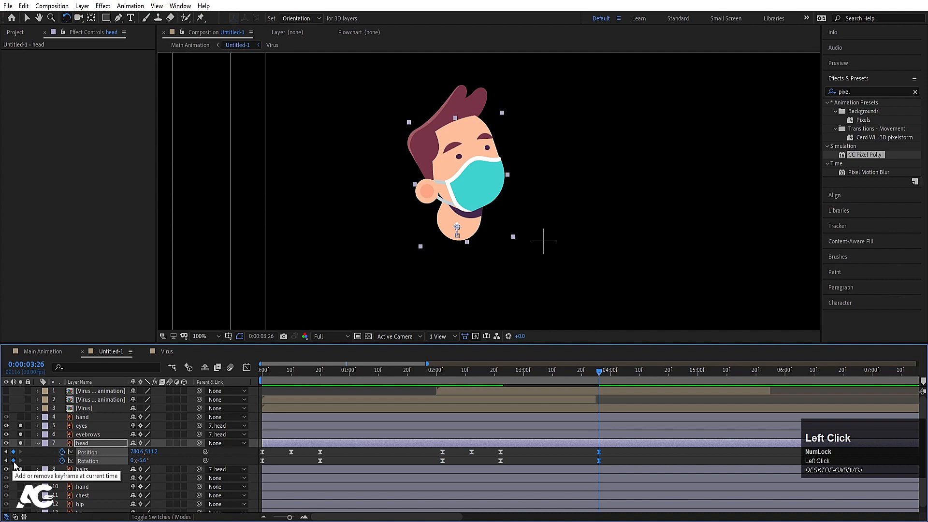
pyautogui.click(537, 458)
# Add the expression loopOut() to the head's Rotation and copy the expression text.
pyautogui.keyDown('alt'); pyautogui.click(62, 461); pyautogui.keyUp('alt')
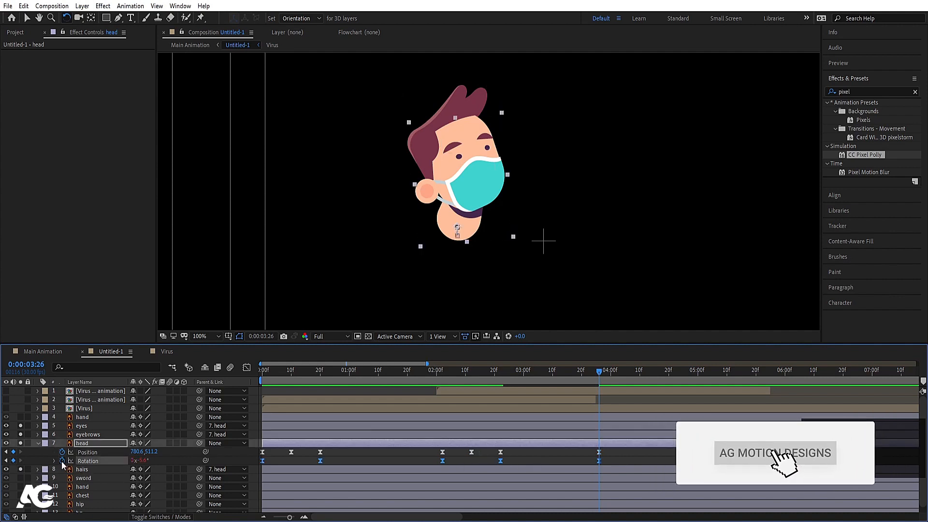
pyautogui.write('Loop')
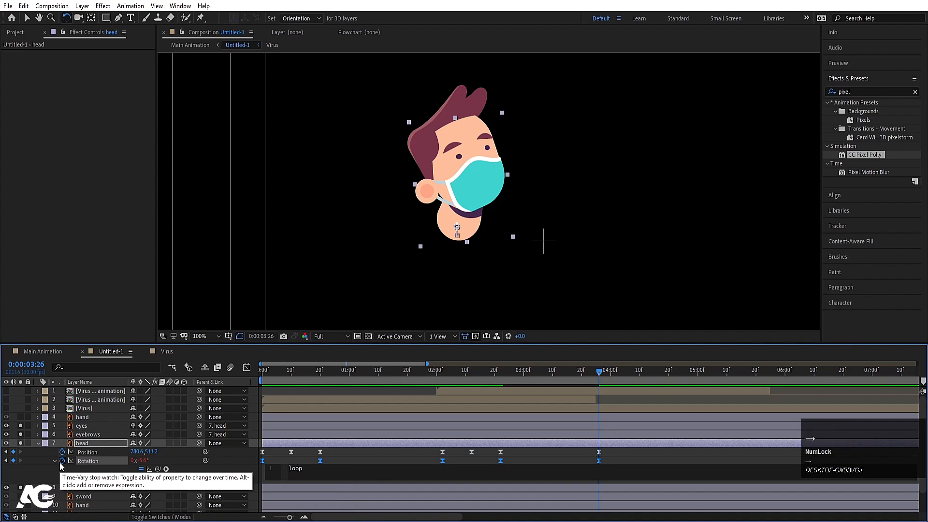
pyautogui.write('ou')
pyautogui.press('Return')
pyautogui.hotkey('ctrl', 'a')
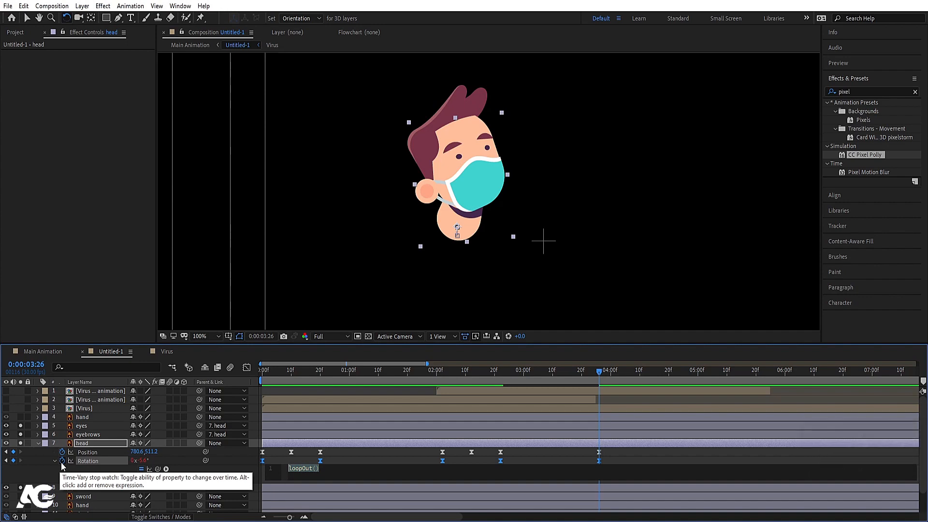
# Give the head's Position the same loopOut() expression and preview the looping animation from the start.
pyautogui.keyDown('alt'); pyautogui.click(62, 452); pyautogui.keyUp('alt')
pyautogui.hotkey('ctrl', 'v')
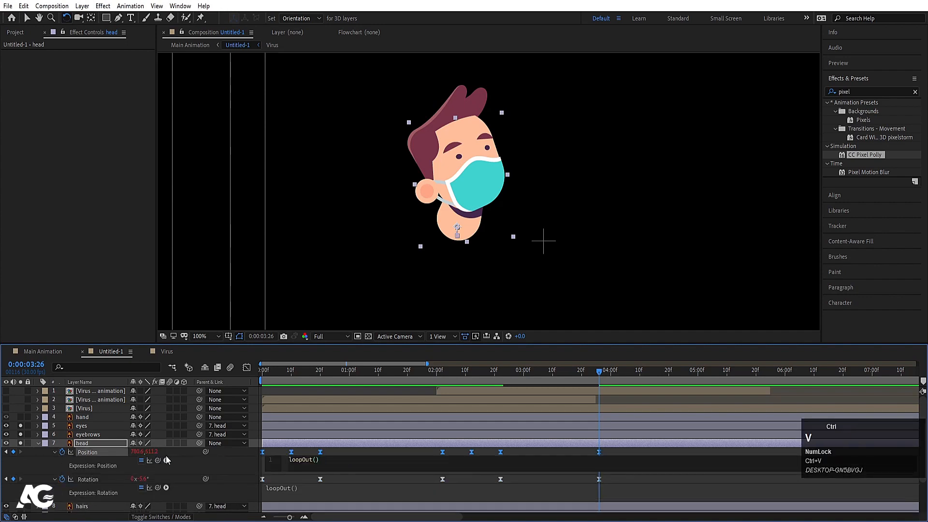
pyautogui.click(175, 452)
pyautogui.moveTo(327, 370); pyautogui.dragTo(275, 373)
pyautogui.press('space')
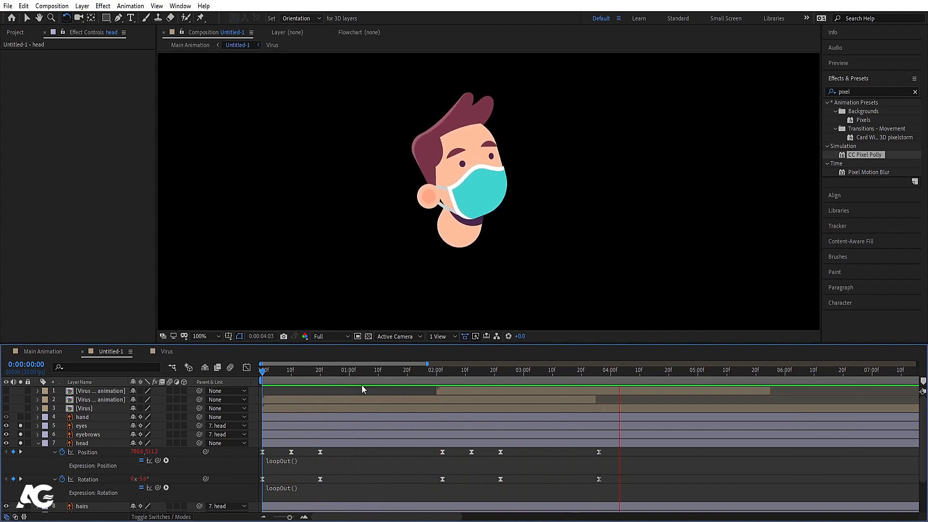
pyautogui.press('space')
pyautogui.moveTo(375, 370); pyautogui.dragTo(189, 388)
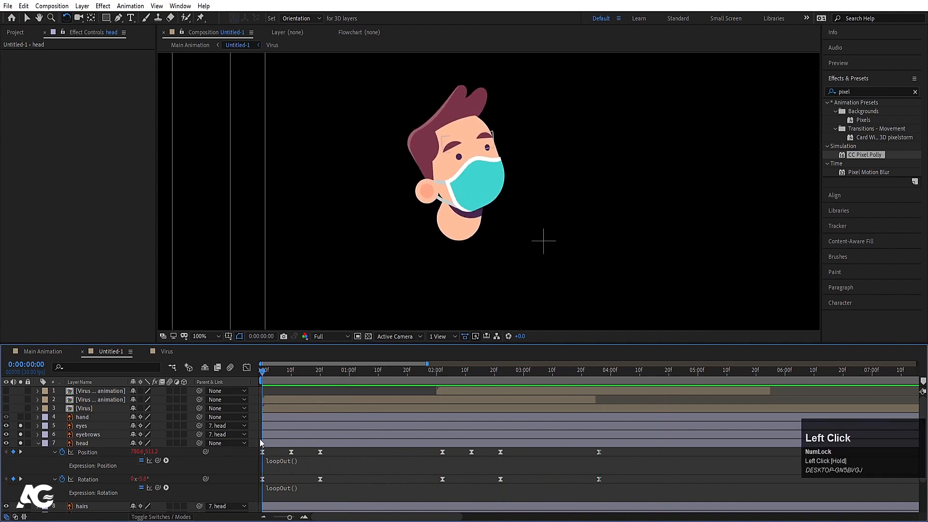
pyautogui.click(277, 453)
# Move the hairs layer's anchor point down to the base of the hair just above the ear.
pyautogui.click(463, 98)
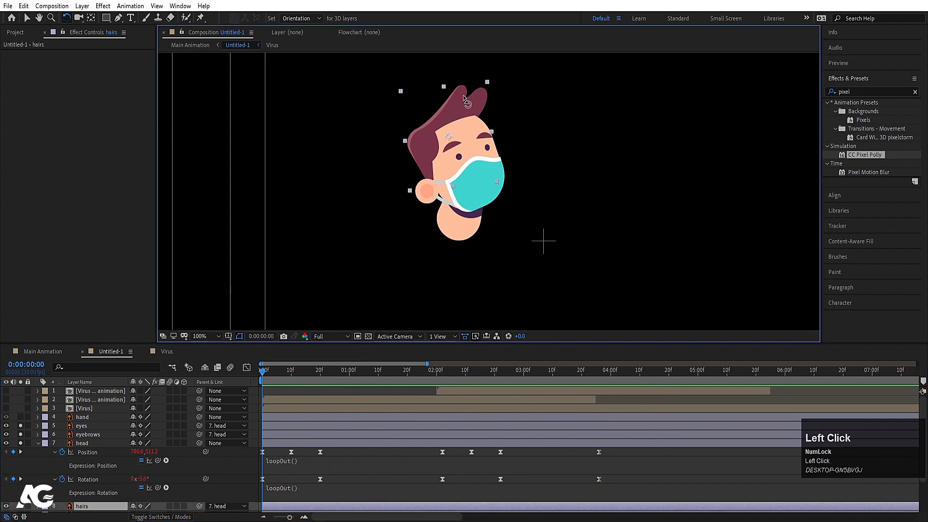
pyautogui.scroll(-2, 422, 191)
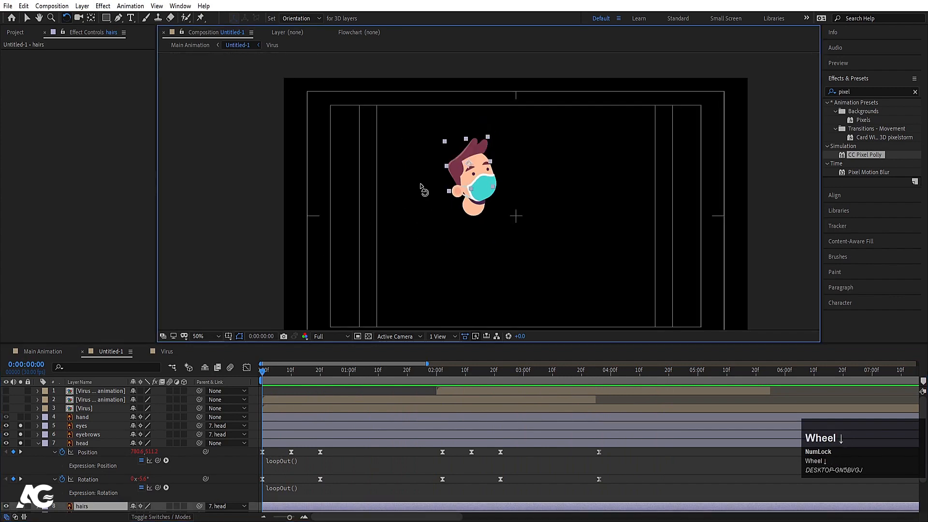
pyautogui.scroll(2, 422, 190)
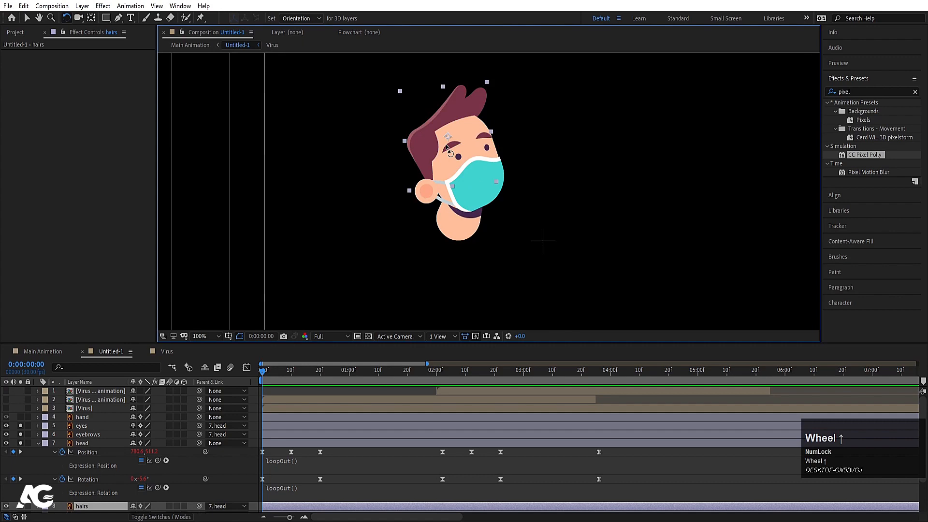
pyautogui.press('y')
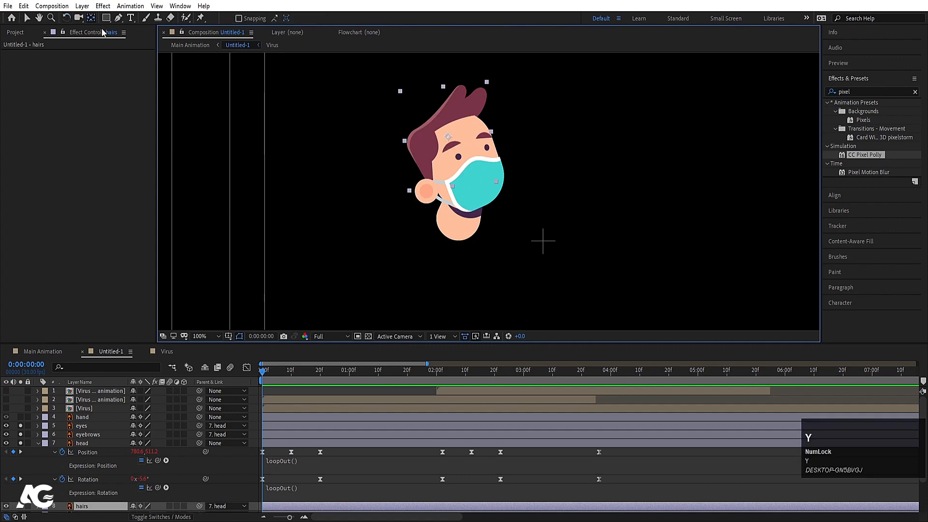
pyautogui.moveTo(448, 134); pyautogui.dragTo(432, 179)
# Keyframe the hairs layer's Rotation at frames 0, 10 and 20, tilting the hair to -2.0° at frame 20.
pyautogui.scroll(-2, 139, 488)
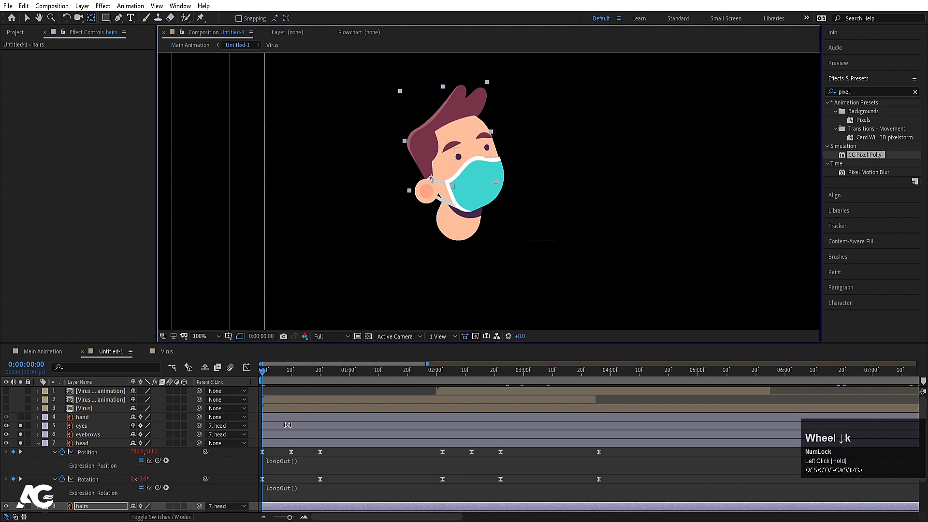
pyautogui.press('r')
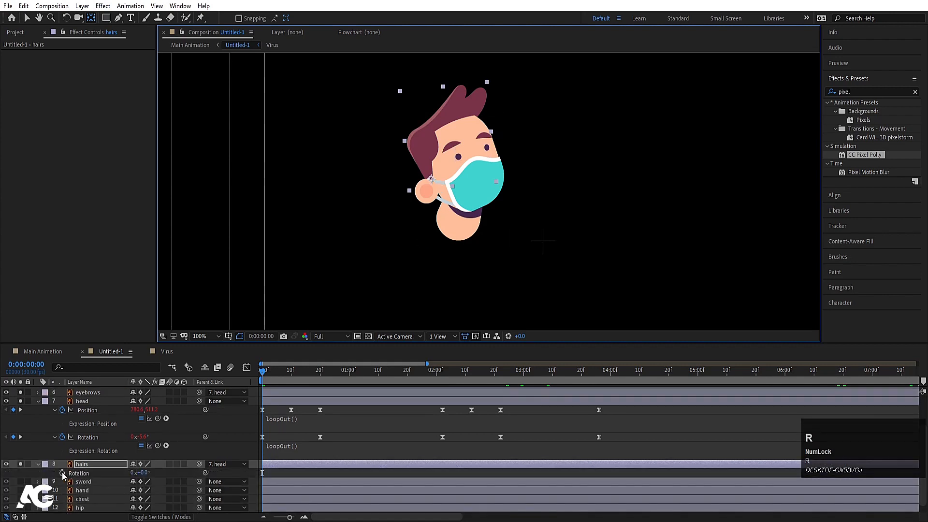
pyautogui.click(62, 474)
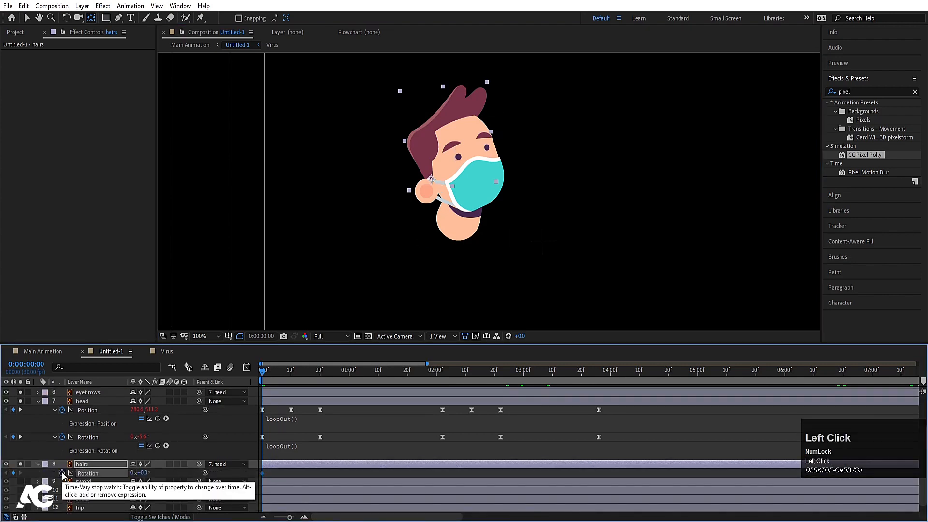
pyautogui.press('k')
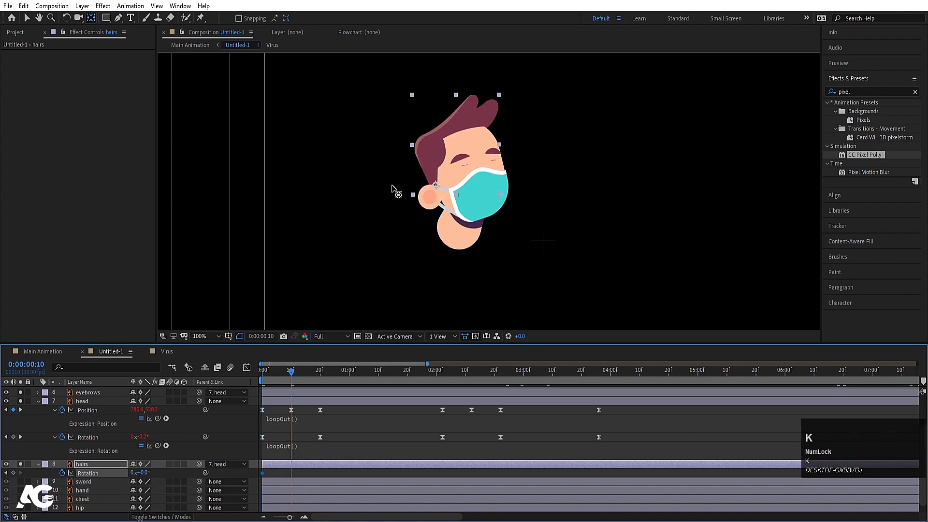
pyautogui.press('w')
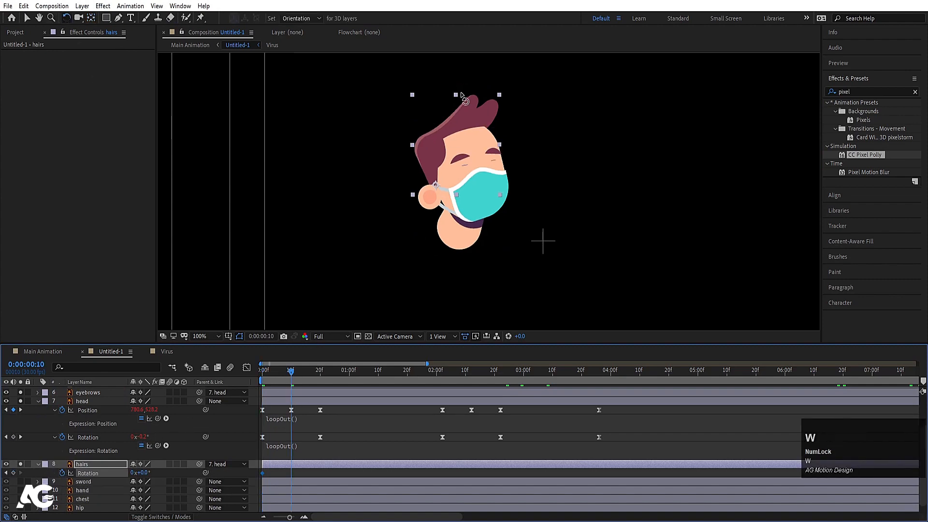
pyautogui.moveTo(491, 109)
pyautogui.mouseDown()
pyautogui.moveTo(502, 108)
pyautogui.moveTo(491, 110)
pyautogui.mouseUp()
pyautogui.press('k')
# Copy the hairs layer's first Rotation keyframe and paste it at 0:00:00:27.
pyautogui.moveTo(329, 376); pyautogui.dragTo(341, 376)
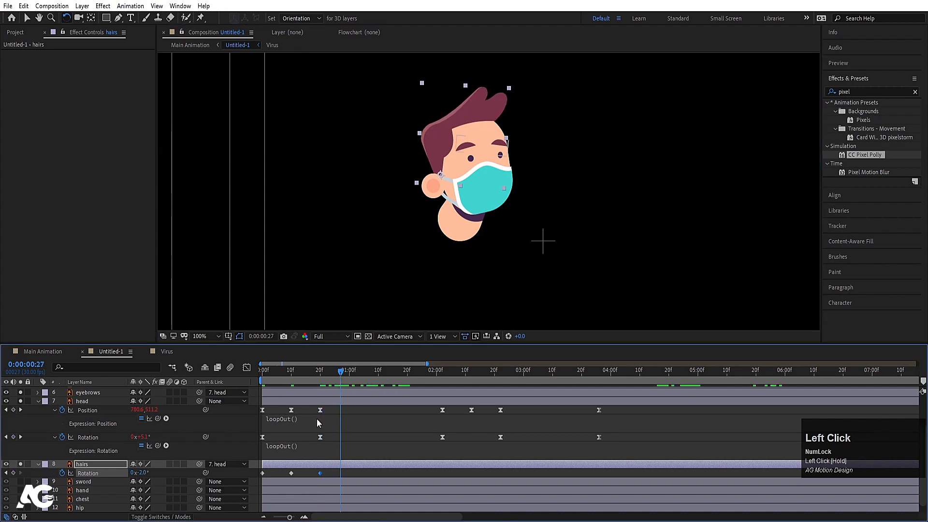
pyautogui.hotkey('ctrl', 'c')
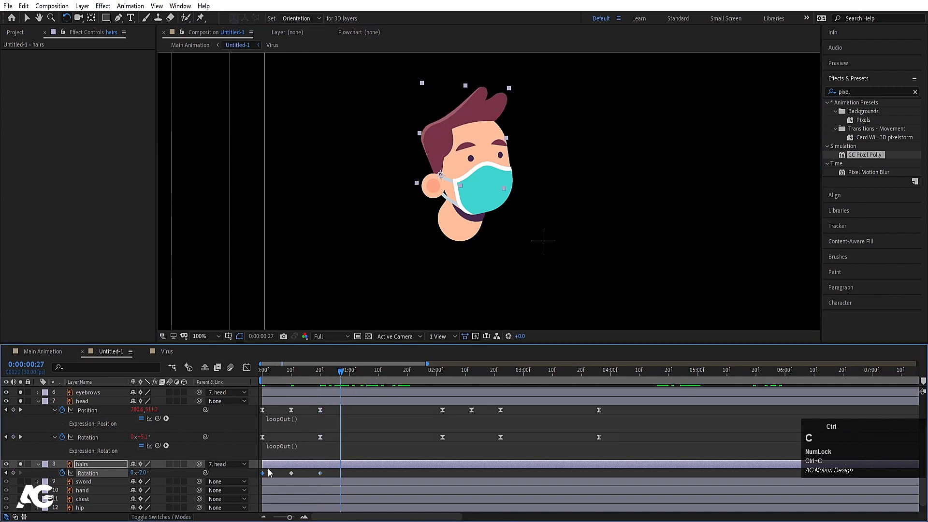
pyautogui.hotkey('ctrl', 'v')
# Apply Easy Ease to all of the hairs layer's Rotation keyframes and preview the sway from the start.
pyautogui.moveTo(288, 376); pyautogui.dragTo(261, 376)
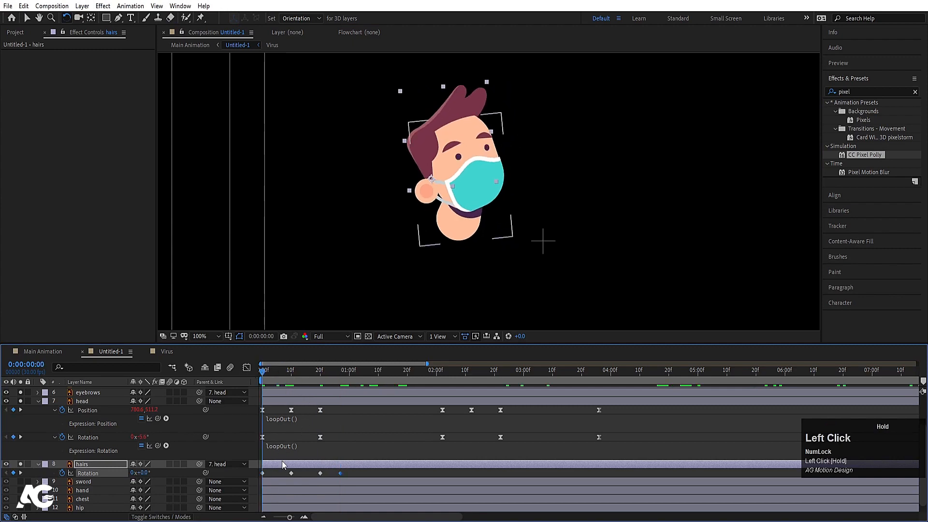
pyautogui.moveTo(354, 476); pyautogui.dragTo(198, 505)
pyautogui.press('F9')
pyautogui.press('space')
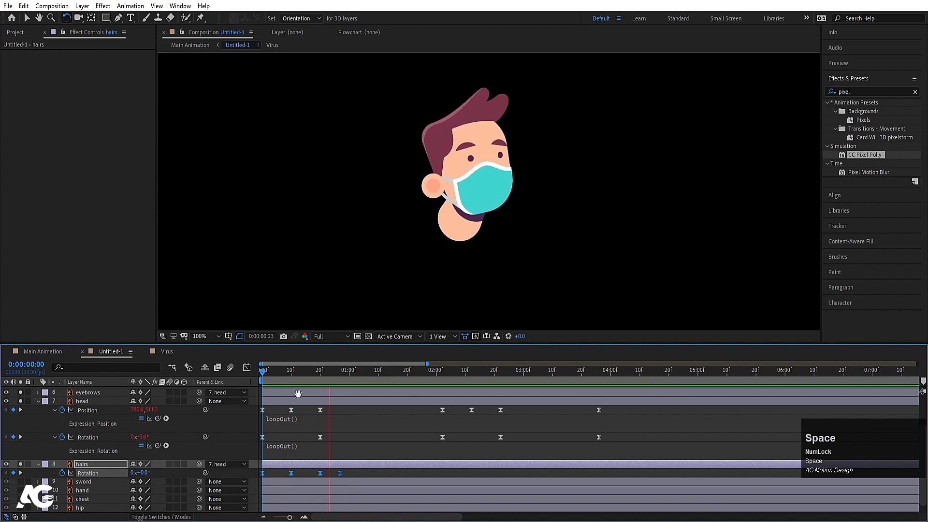
pyautogui.press('space')
pyautogui.moveTo(293, 377); pyautogui.dragTo(268, 372)
pyautogui.press('space')
pyautogui.press('space')
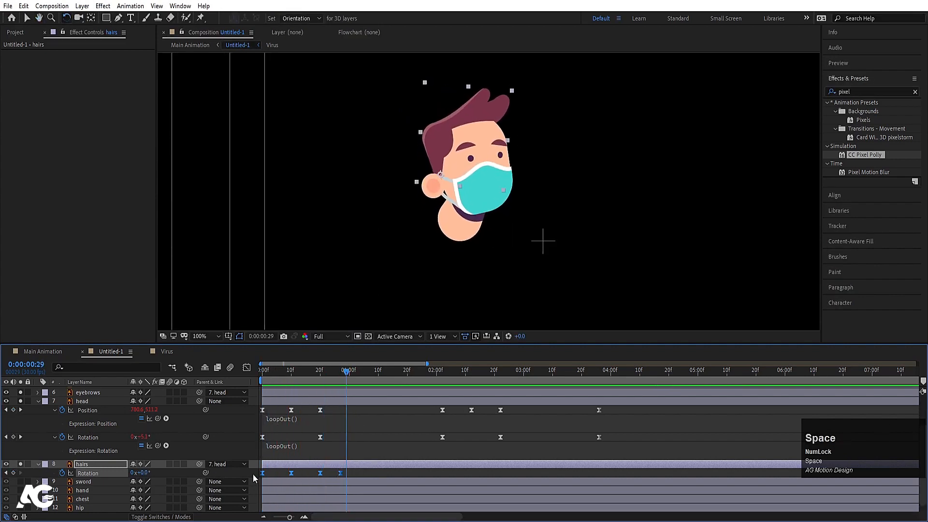
# Shift all hairs Rotation keyframes 3 frames later, so the last falls at 0:00:01:00, and preview the delay.
pyautogui.moveTo(263, 473); pyautogui.dragTo(272, 477)
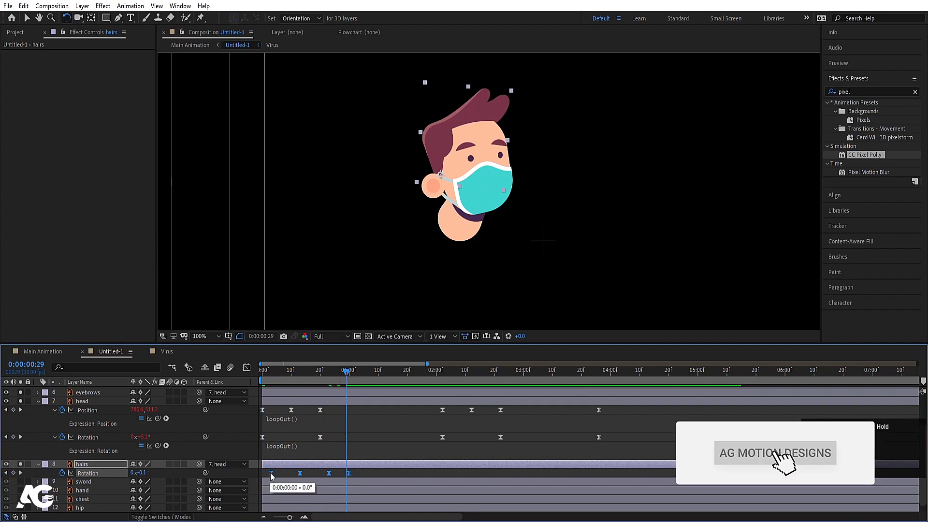
pyautogui.press('space')
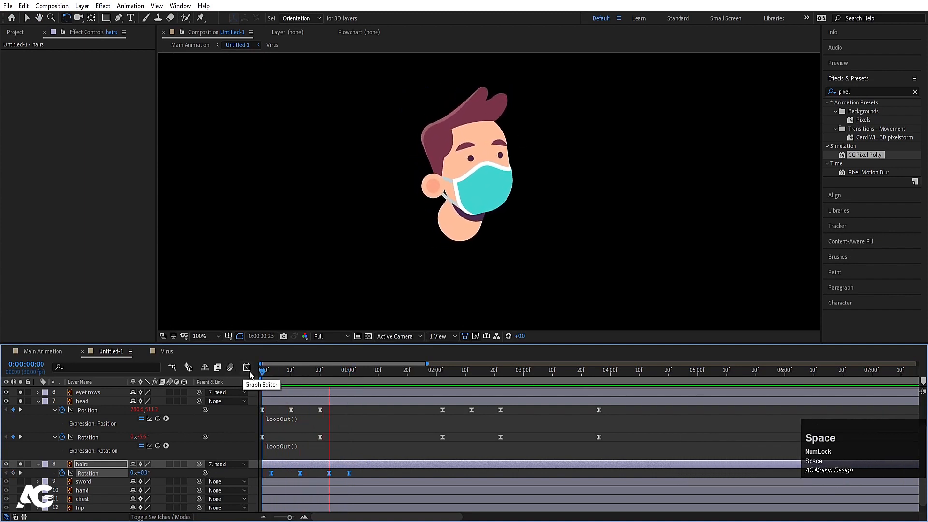
pyautogui.moveTo(308, 371); pyautogui.dragTo(219, 367)
pyautogui.press('space')
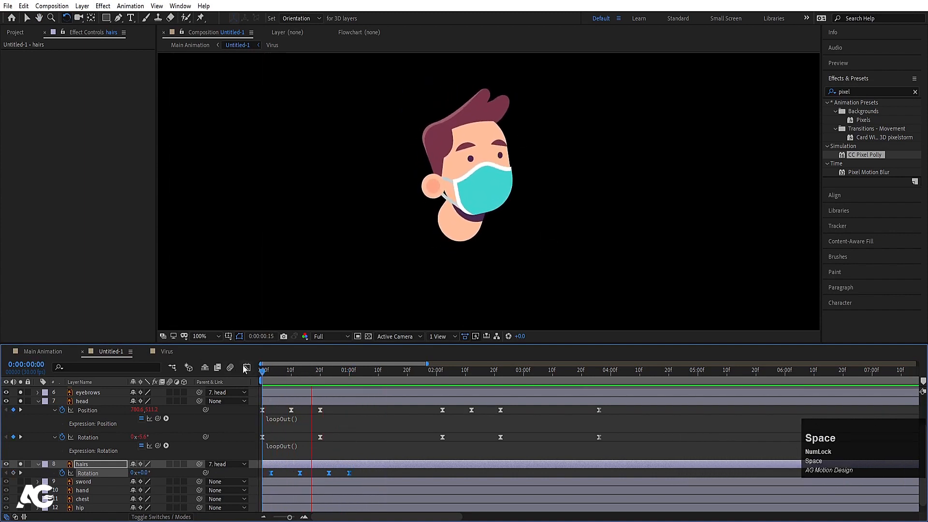
# Retime the hairs layer's Rotation keyframes to frames 0, 4, 14 and 24 and preview the motion.
pyautogui.press('space')
pyautogui.click(260, 372)
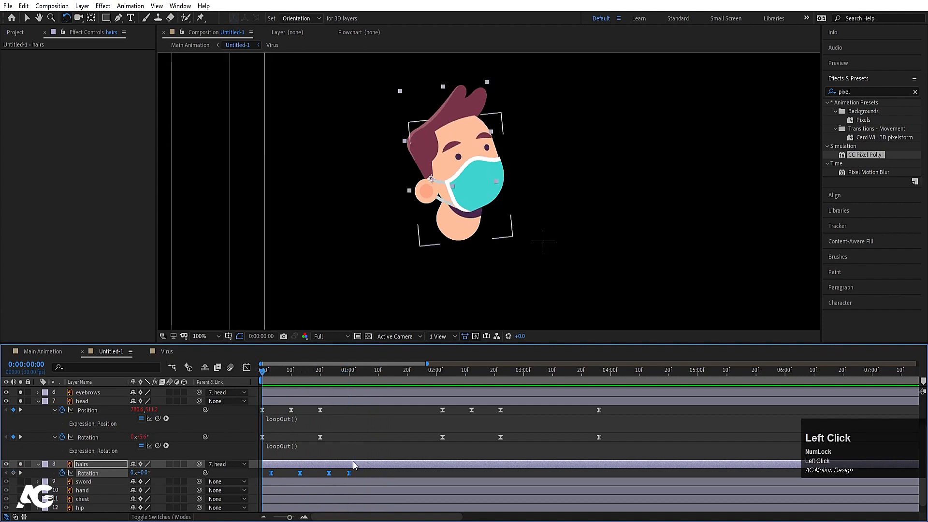
pyautogui.moveTo(329, 473); pyautogui.dragTo(309, 473)
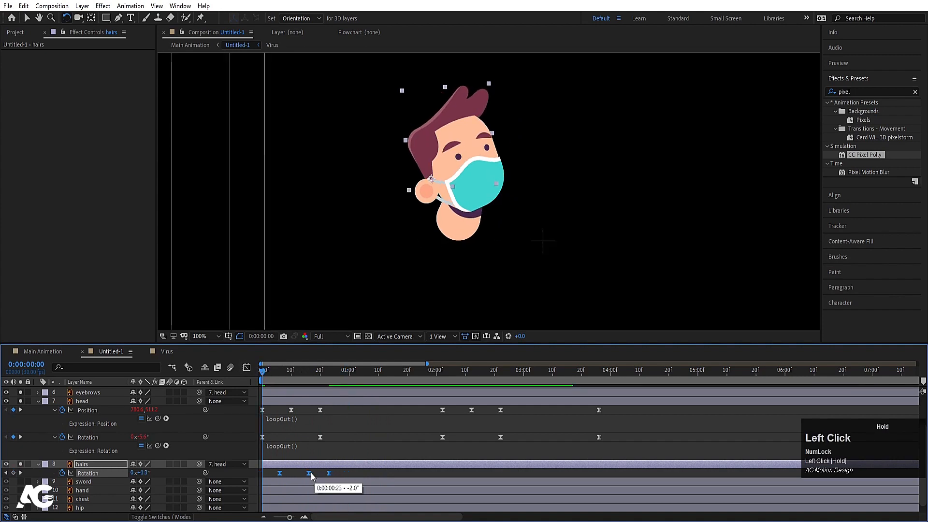
pyautogui.press('space')
pyautogui.click(4, 479)
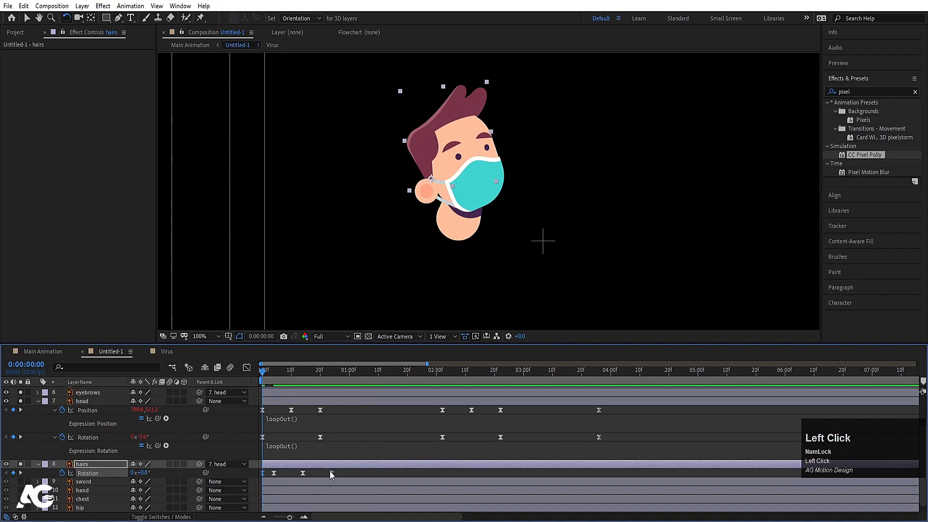
# Copy the hairs layer's Rotation keyframes, paste them at 0:00:02:02, and time-reverse the pasted set.
pyautogui.moveTo(344, 474); pyautogui.dragTo(247, 482)
pyautogui.hotkey('ctrl', 'c')
pyautogui.click(21, 437)
pyautogui.click(20, 436)
pyautogui.hotkey('ctrl', 'v')
pyautogui.rightClick(454, 473)
pyautogui.moveTo(468, 467)
pyautogui.click(640, 470)
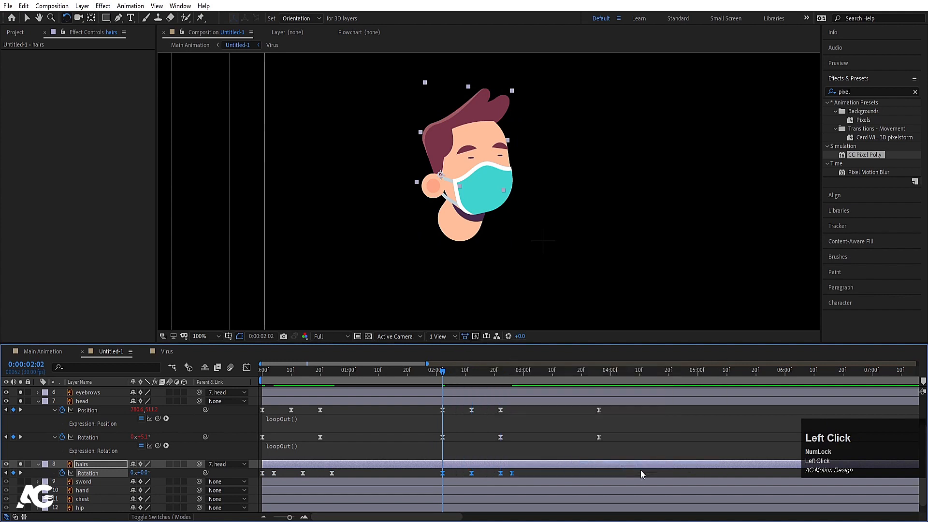
pyautogui.press('space')
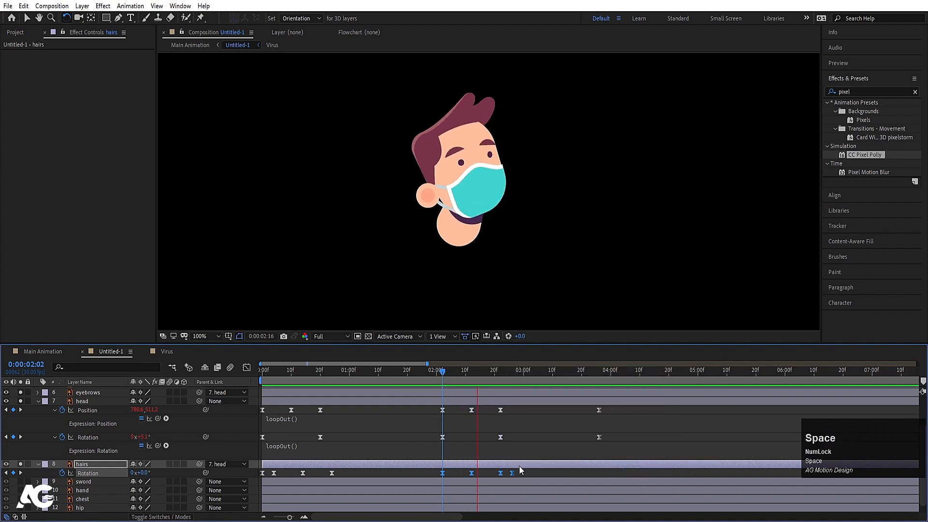
# Shift the pasted hairs Rotation keyframes 4 frames later so they start at 0:00:02:06, and preview the delay.
pyautogui.click(446, 372)
pyautogui.moveTo(445, 472); pyautogui.dragTo(457, 472)
pyautogui.press('space')
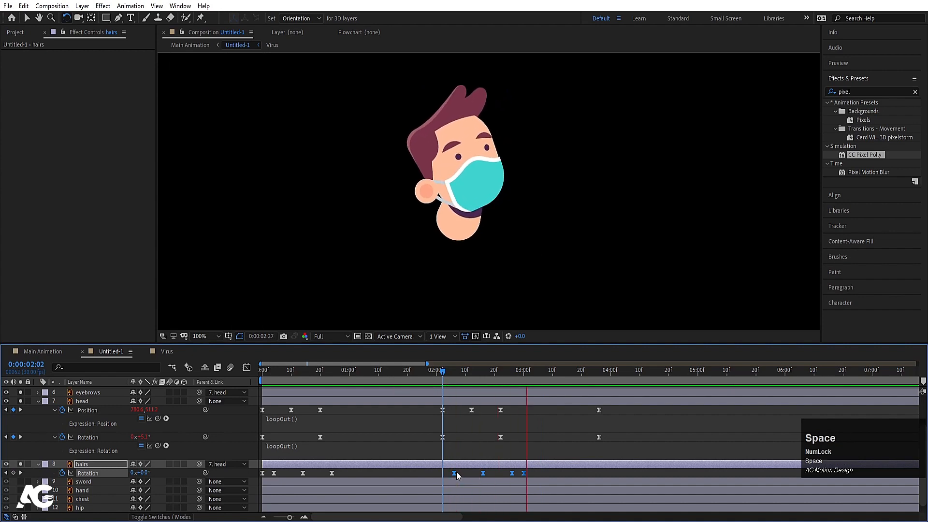
pyautogui.click(433, 375)
pyautogui.press('space')
pyautogui.press('-')
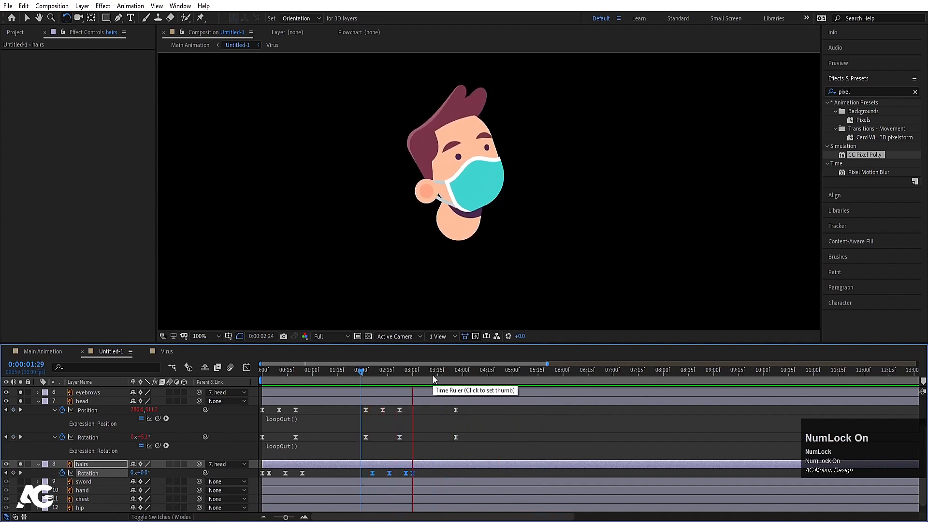
# Add a hairs Rotation keyframe at 0:00:03:26, in line with the head's last keyframes, and preview from the start.
pyautogui.press('space')
pyautogui.press('k')
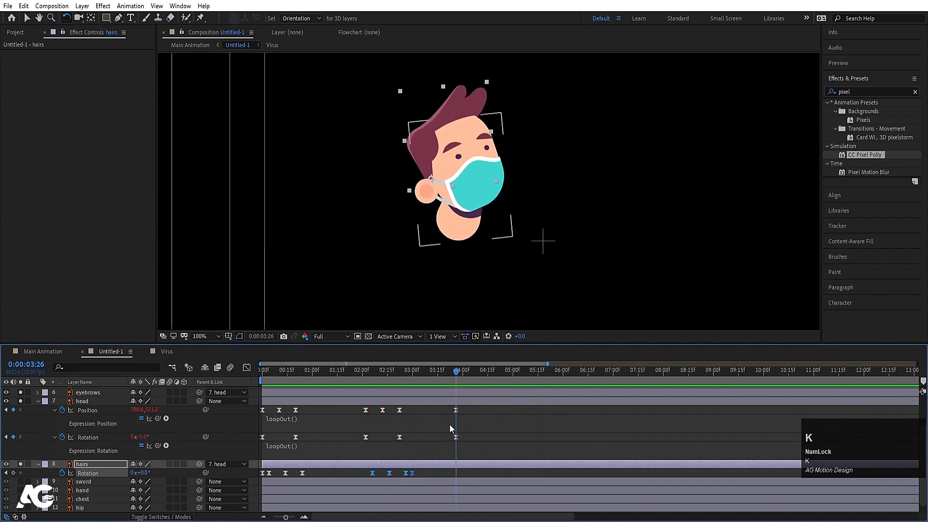
pyautogui.click(446, 471)
pyautogui.click(13, 473)
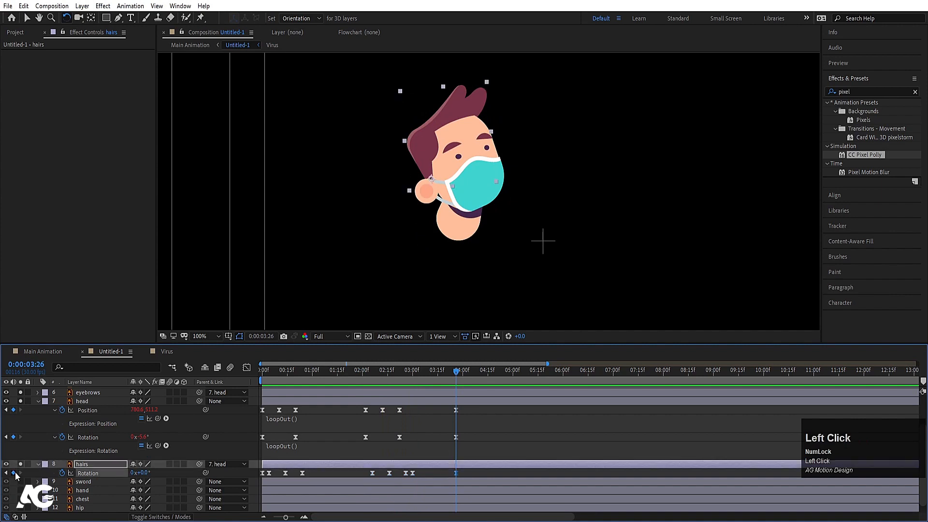
pyautogui.moveTo(284, 374); pyautogui.dragTo(256, 374)
pyautogui.press('space')
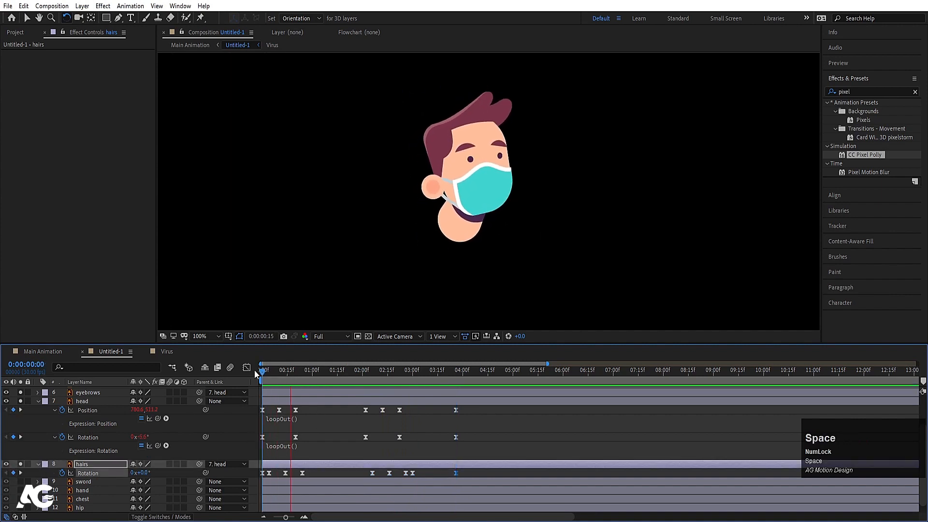
# Add a loopOut() expression to the hairs layer's Rotation and preview the loop from the start.
pyautogui.keyDown('alt'); pyautogui.click(62, 473); pyautogui.keyUp('alt')
pyautogui.write('loopOut()')
pyautogui.press('KP_Enter')
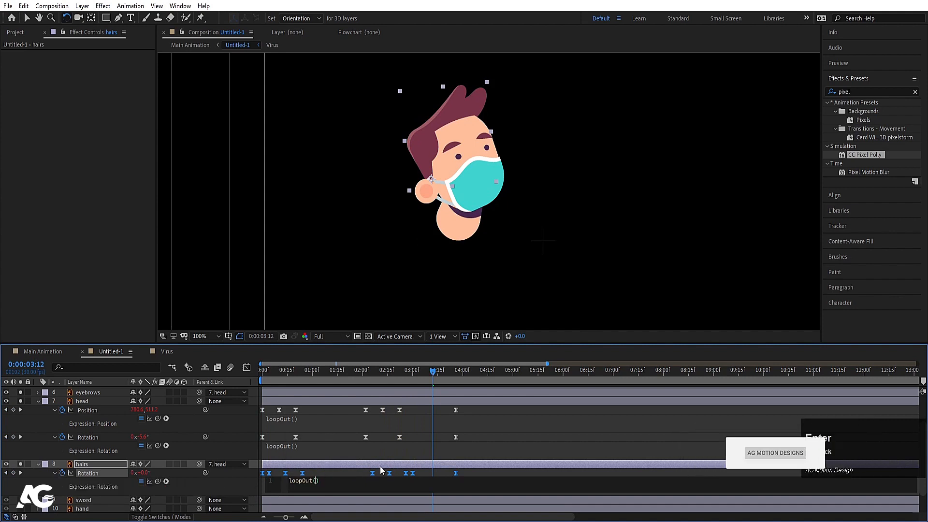
pyautogui.click(355, 469)
pyautogui.moveTo(277, 373); pyautogui.dragTo(251, 370)
pyautogui.press('space')
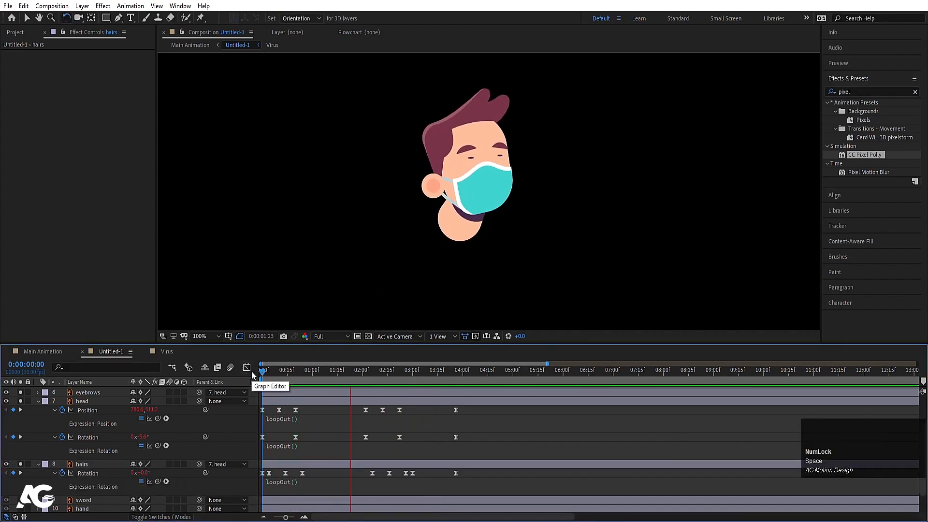
pyautogui.press('space')
# Collapse the hairs and head properties, unsolo the head layers, and preview the complete character.
pyautogui.click(38, 464)
pyautogui.click(38, 401)
pyautogui.moveTo(20, 452); pyautogui.dragTo(20, 426)
pyautogui.scroll(-1, 535, 211)
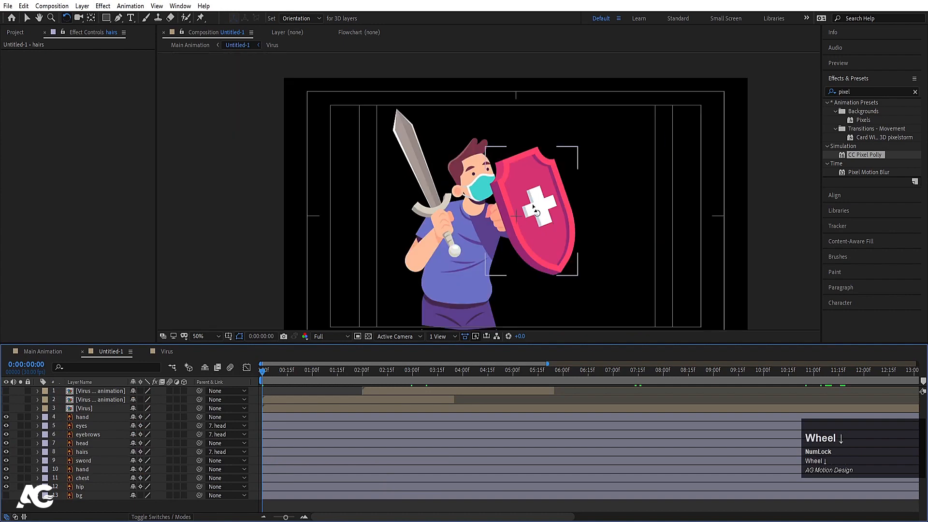
pyautogui.press('space')
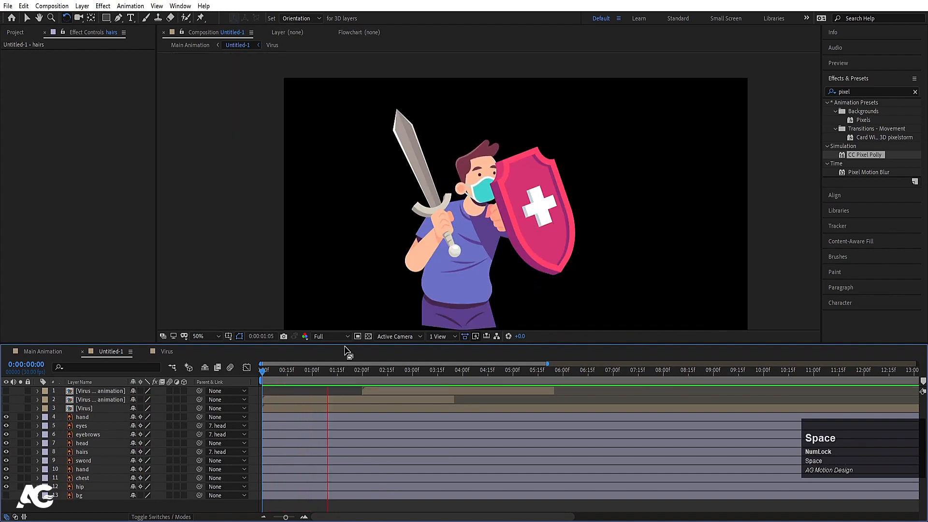
pyautogui.click(520, 249)
pyautogui.press('space')
# Parent the head layer to the chest layer.
pyautogui.moveTo(519, 250); pyautogui.dragTo(476, 189)
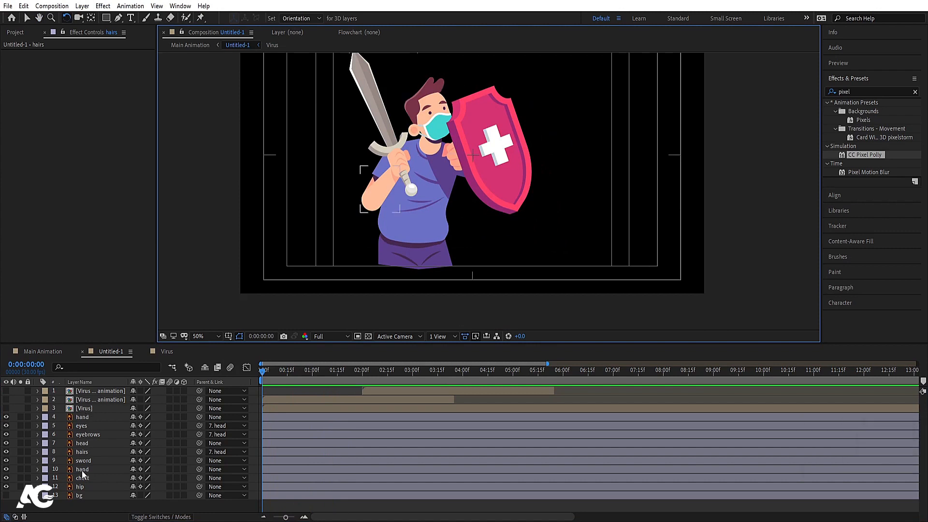
pyautogui.click(93, 442)
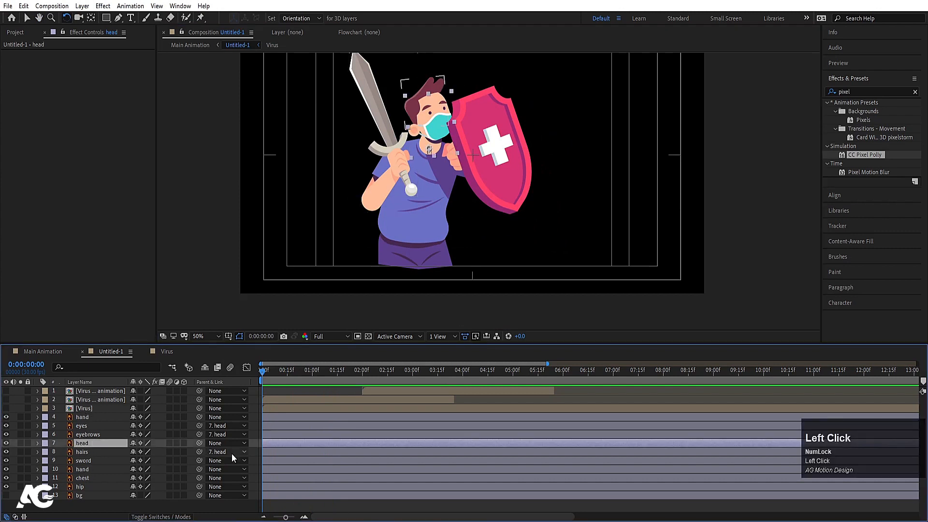
pyautogui.moveTo(199, 442); pyautogui.dragTo(82, 477)
# Isolate the chest layer, move its anchor point down to the waist, and show the full character again.
pyautogui.click(20, 478)
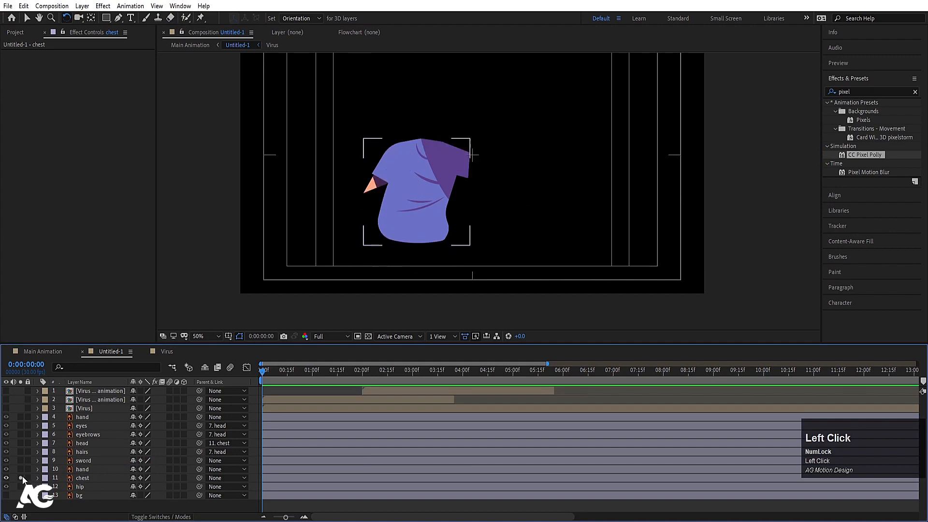
pyautogui.click(103, 478)
pyautogui.press('y')
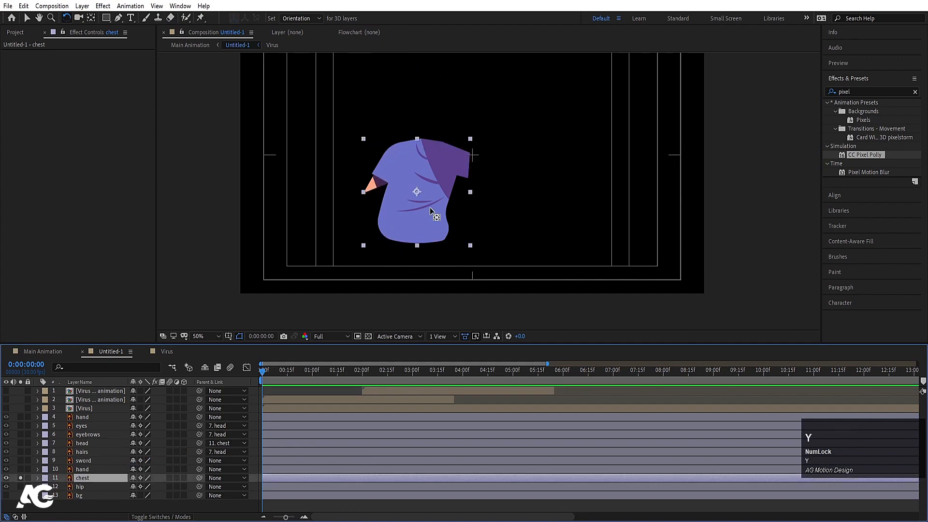
pyautogui.moveTo(417, 192); pyautogui.dragTo(413, 234)
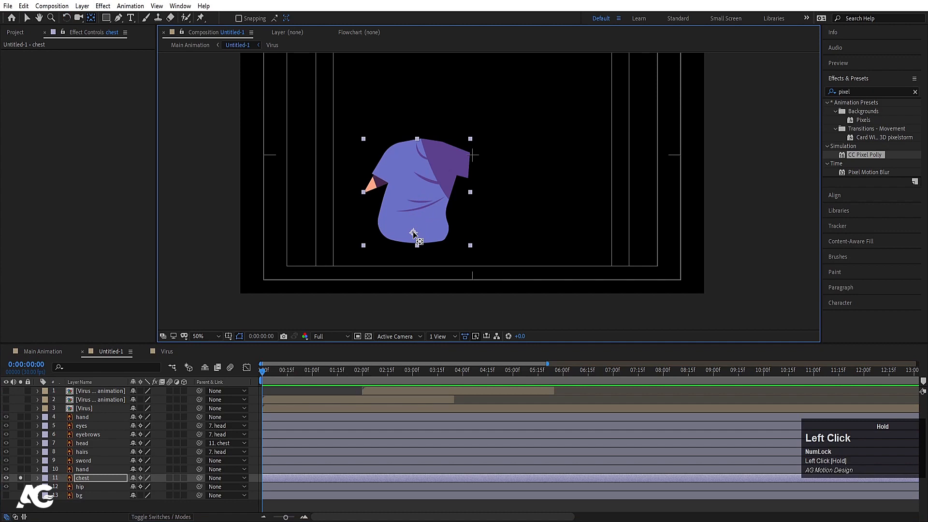
pyautogui.click(21, 478)
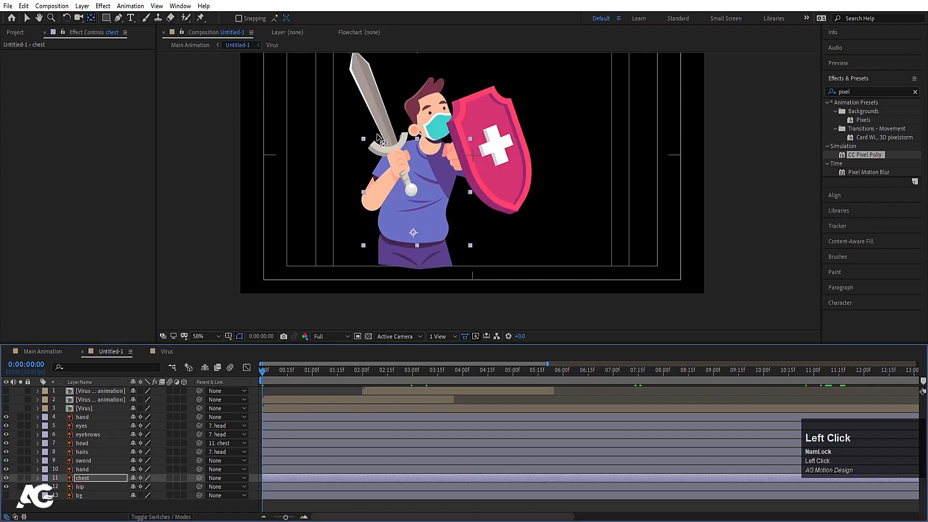
# Move the sword's anchor point to the elbow and parent the sword layer to the chest layer.
pyautogui.click(371, 93)
pyautogui.moveTo(385, 121); pyautogui.dragTo(378, 188)
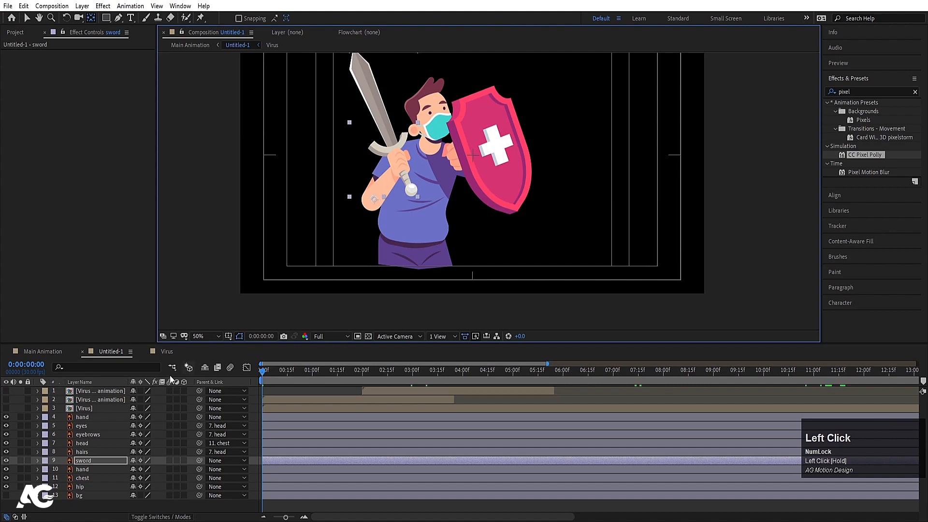
pyautogui.moveTo(198, 463); pyautogui.dragTo(98, 475)
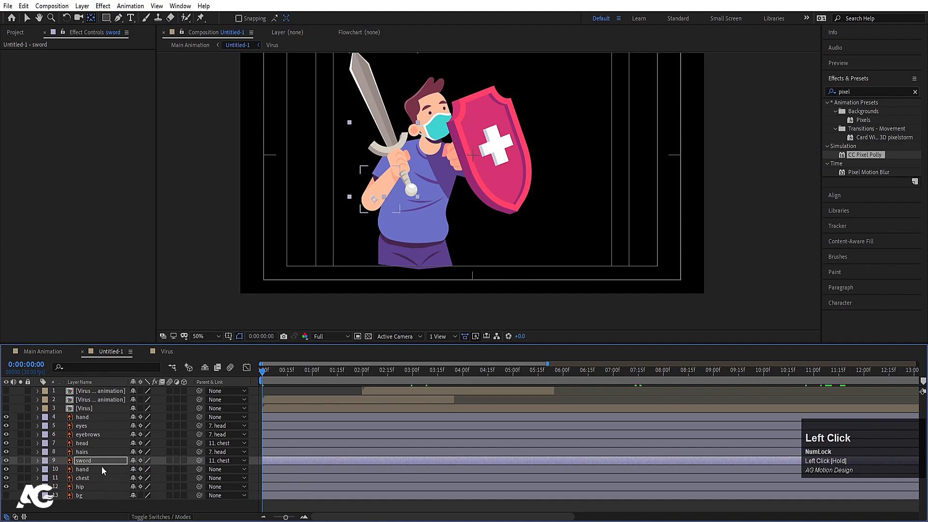
# Move the sword layer's anchor point to the wrist of the fist gripping it, and check the layer in isolation.
pyautogui.click(106, 460)
pyautogui.moveTo(380, 198); pyautogui.dragTo(398, 165)
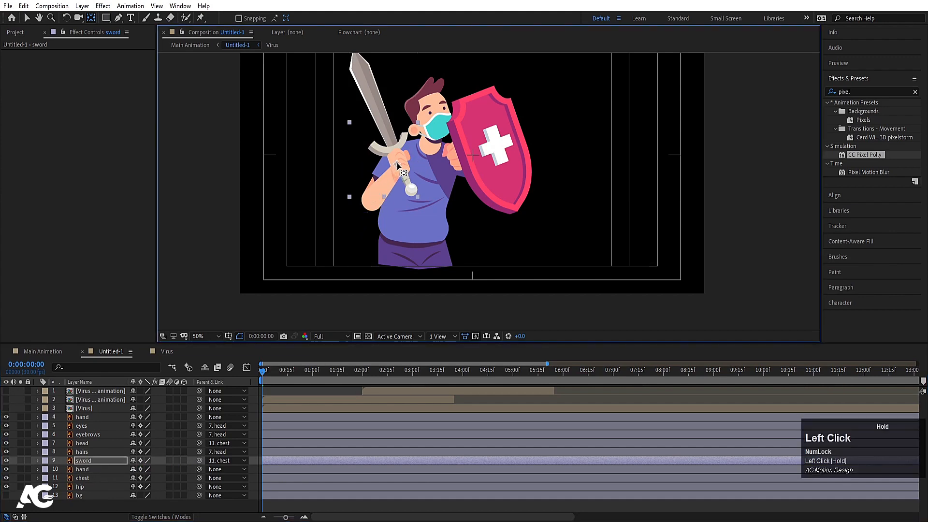
pyautogui.click(20, 460)
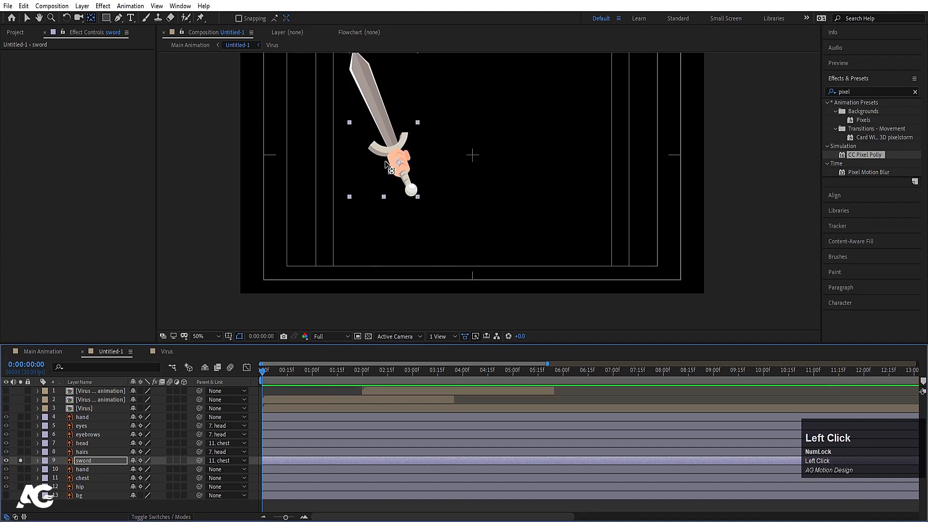
pyautogui.click(21, 460)
# Isolate the sword arm's hand layer, place its anchor point at the elbow, and parent it to the chest layer.
pyautogui.click(82, 469)
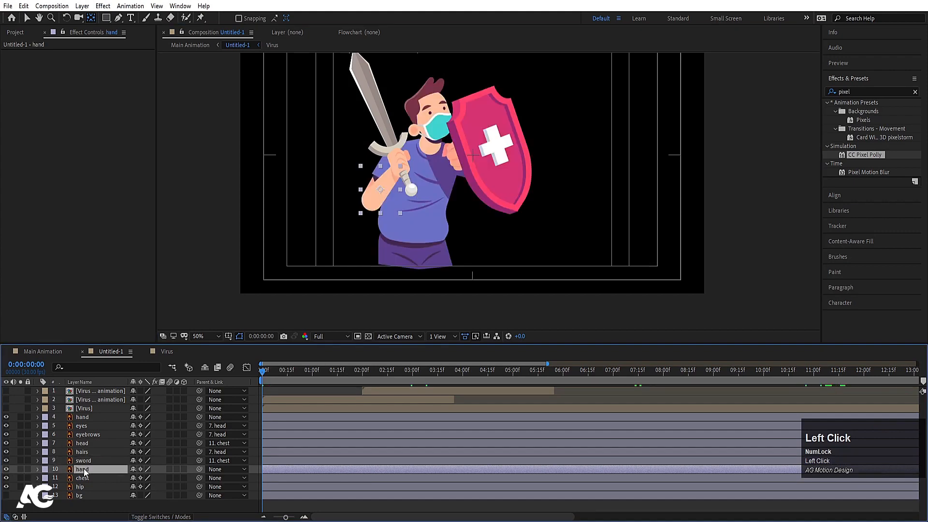
pyautogui.click(20, 469)
pyautogui.scroll(2, 379, 193)
pyautogui.moveTo(378, 199); pyautogui.dragTo(359, 220)
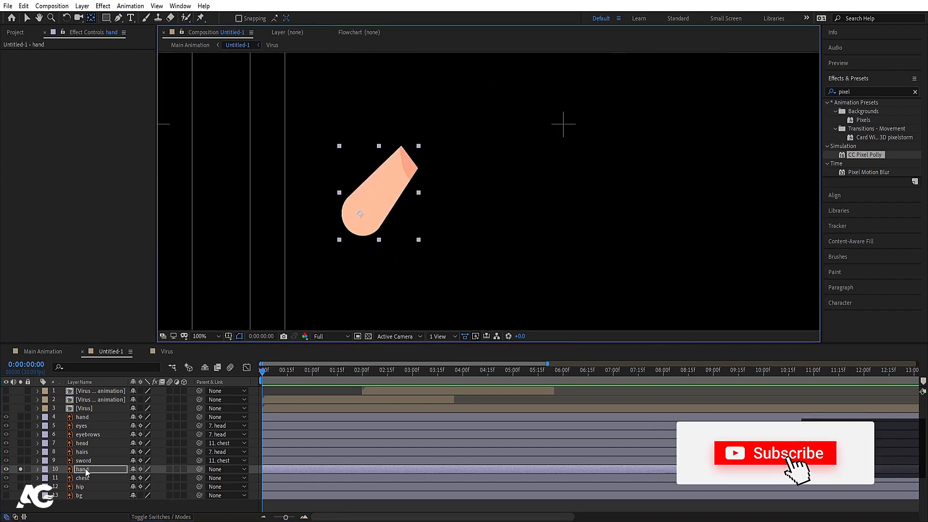
pyautogui.click(105, 469)
pyautogui.moveTo(200, 468); pyautogui.dragTo(87, 478)
# Parent the sword layer to the sword arm's hand layer, viewing both in isolation, and unsolo them.
pyautogui.moveTo(21, 465); pyautogui.dragTo(27, 459)
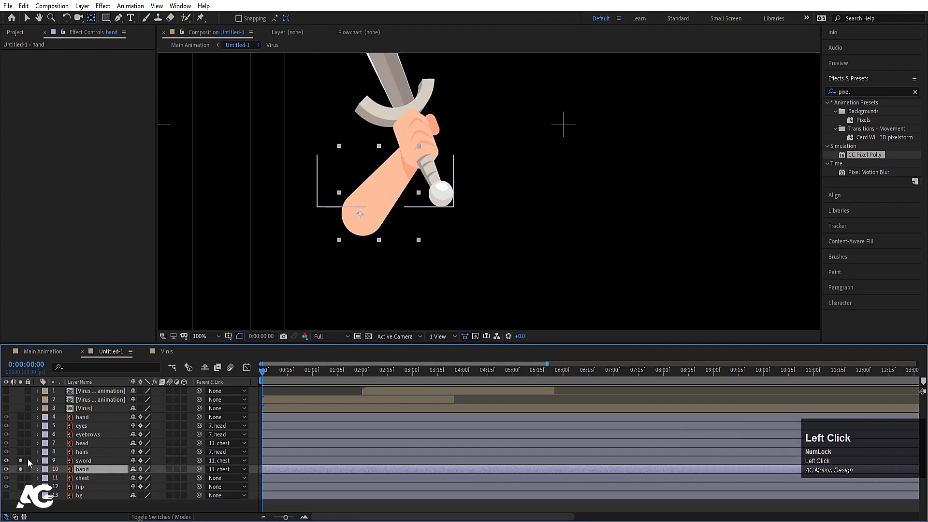
pyautogui.click(81, 460)
pyautogui.moveTo(200, 460); pyautogui.dragTo(94, 471)
pyautogui.keyDown('shift'); pyautogui.click(82, 452); pyautogui.keyUp('shift')
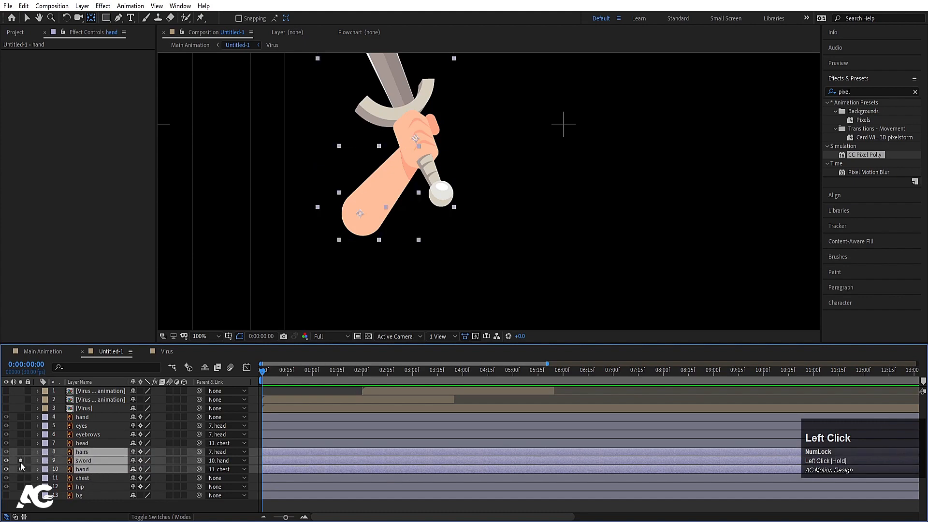
pyautogui.click(20, 462)
# Parent the hand layer holding the shield to the chest layer.
pyautogui.click(498, 167)
pyautogui.scroll(-2, 553, 160)
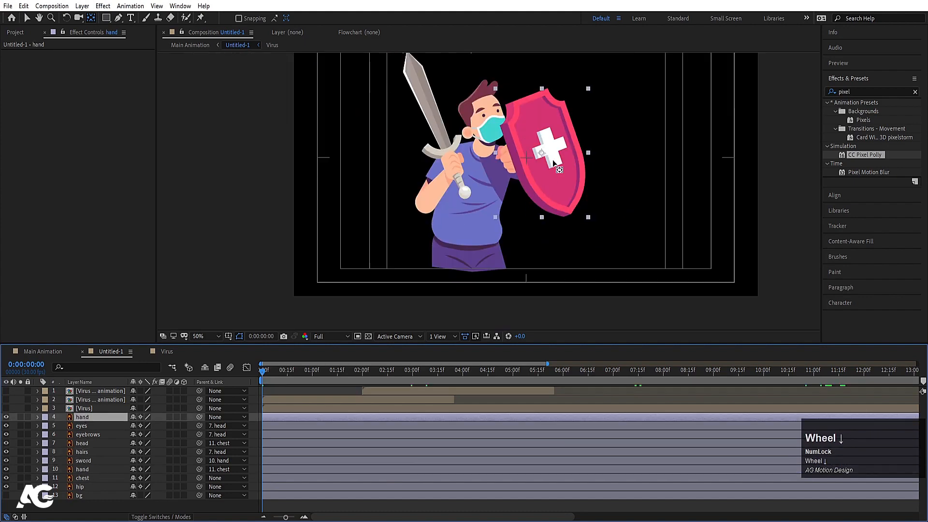
pyautogui.moveTo(200, 415); pyautogui.dragTo(96, 478)
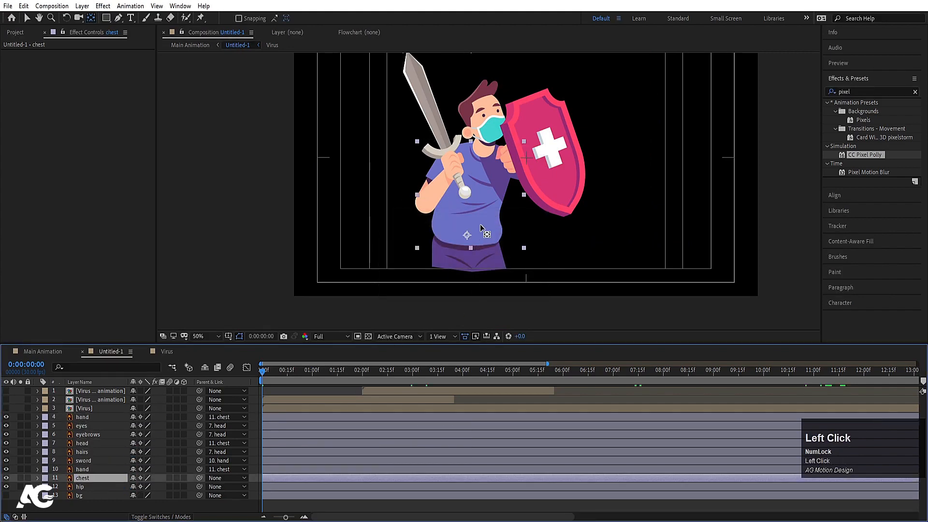
# Test the parenting by rotating the chest layer, and undo the rotation.
pyautogui.press('w')
pyautogui.moveTo(502, 191); pyautogui.dragTo(501, 183)
pyautogui.hotkey('ctrl', 'z')
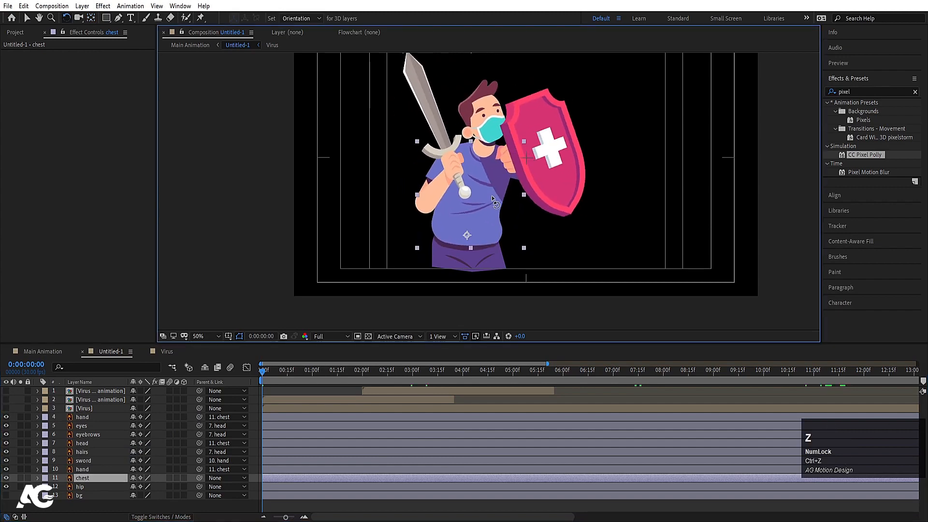
# Make the Virus dead animation layer in row 2 visible, with the whole composition in view.
pyautogui.click(827, 475)
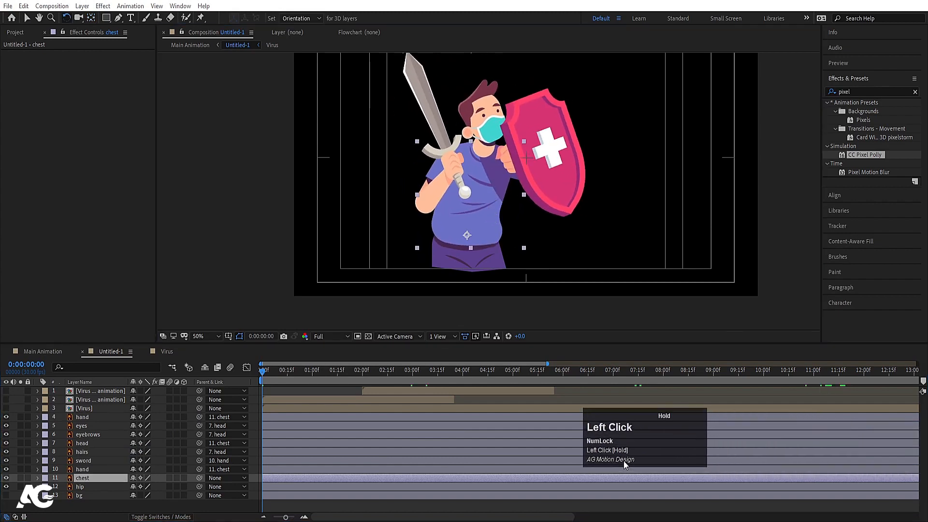
pyautogui.click(314, 390)
pyautogui.press('space')
pyautogui.moveTo(445, 154); pyautogui.dragTo(378, 191)
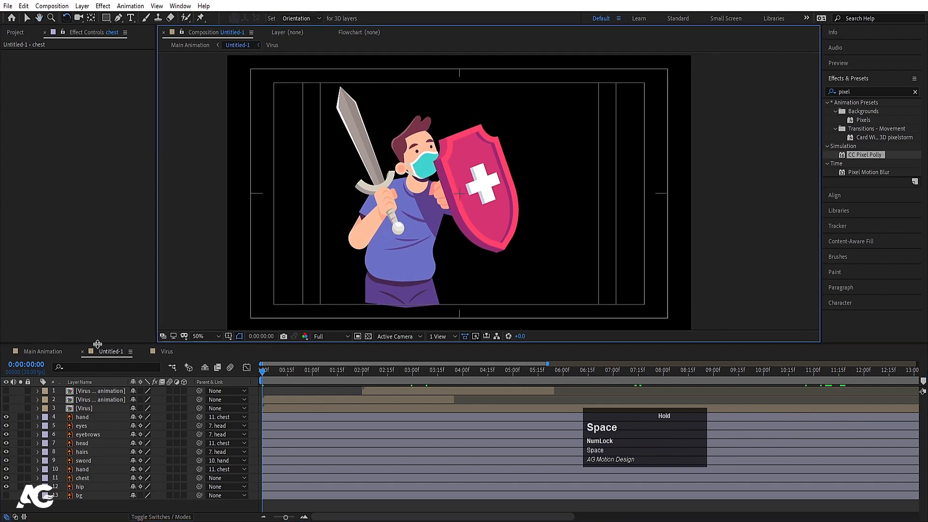
pyautogui.click(295, 399)
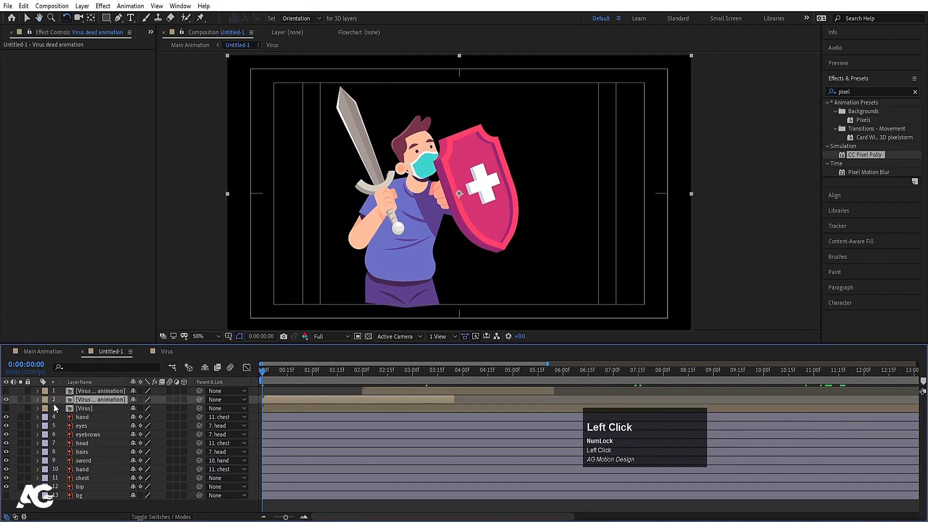
# Rotate the chest layer back to about -6.2° at 0:00:00:00 and start keyframing its rotation there.
pyautogui.click(78, 478)
pyautogui.press('w')
pyautogui.moveTo(415, 203); pyautogui.dragTo(409, 203)
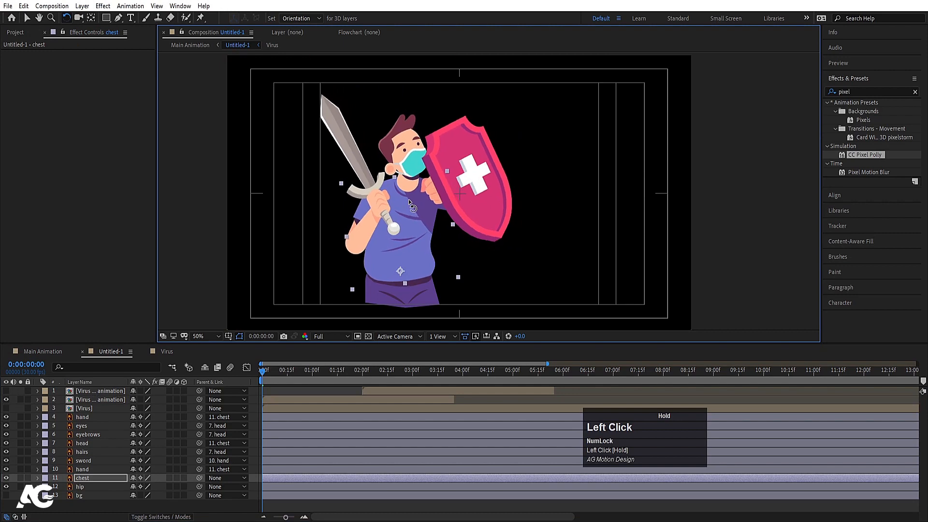
pyautogui.press('r')
pyautogui.click(61, 487)
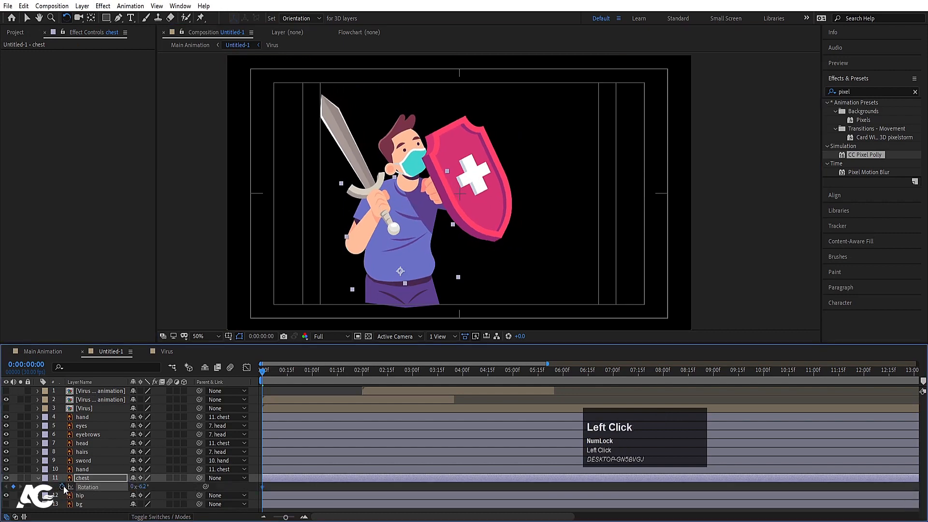
# Rotate the chest layer forward to about -0.9° at 0:00:00:25 for a second keyframe, and play the motion.
pyautogui.press('space')
pyautogui.press('space')
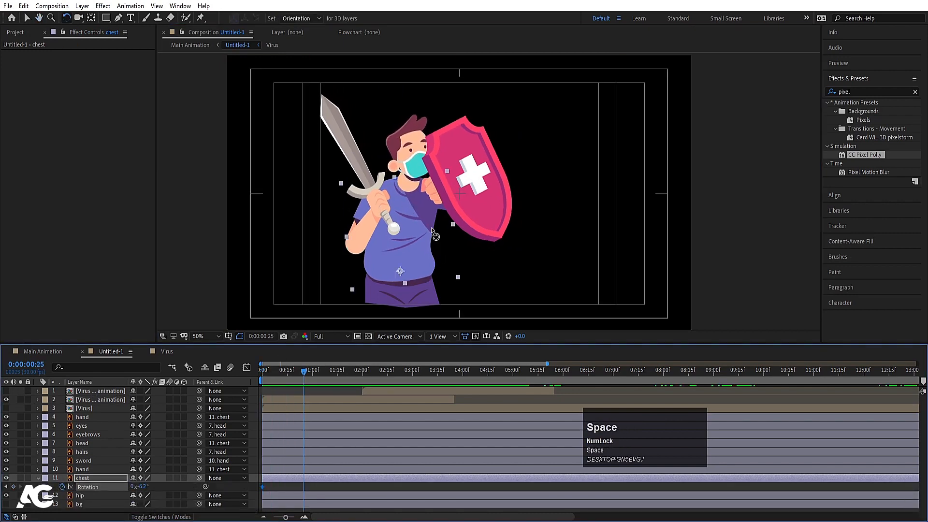
pyautogui.moveTo(419, 211); pyautogui.dragTo(430, 217)
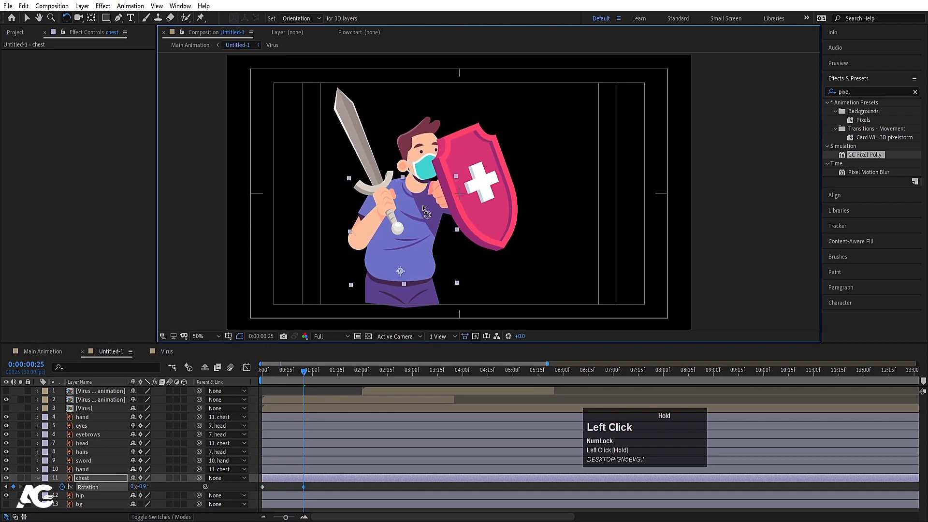
pyautogui.press('space')
pyautogui.press('space')
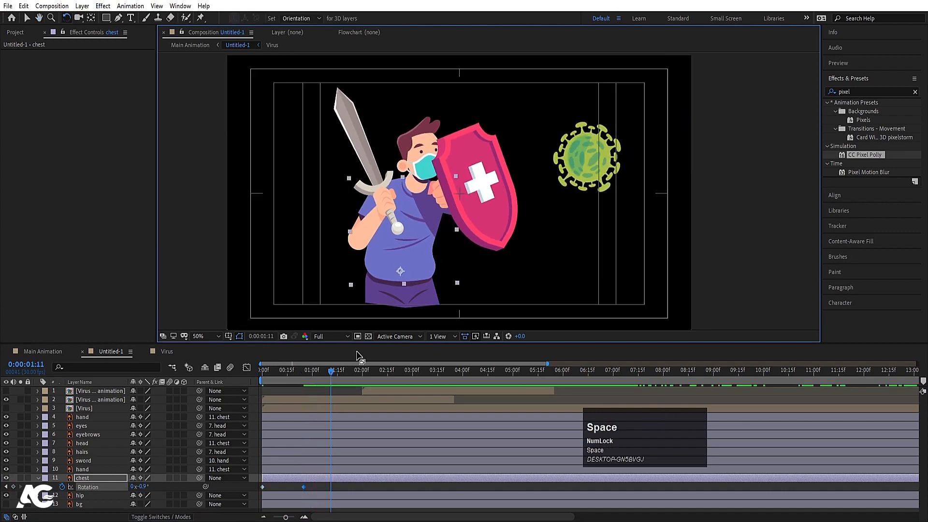
# Shift the second chest rotation keyframe to about 0:00:01:00, and rotate the chest back to about -5.7° at 0:00:01:21.
pyautogui.click(312, 372)
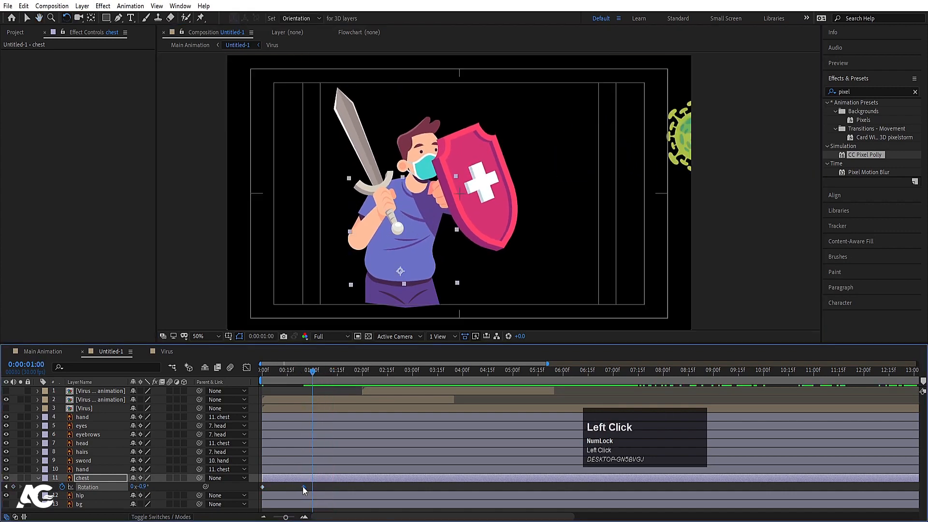
pyautogui.moveTo(303, 487); pyautogui.dragTo(309, 487)
pyautogui.press('space')
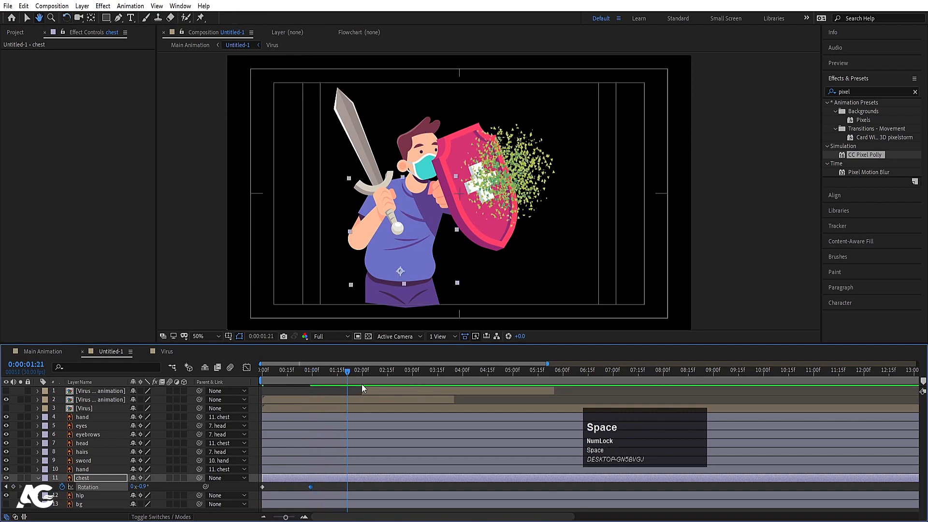
pyautogui.moveTo(425, 228); pyautogui.dragTo(424, 208)
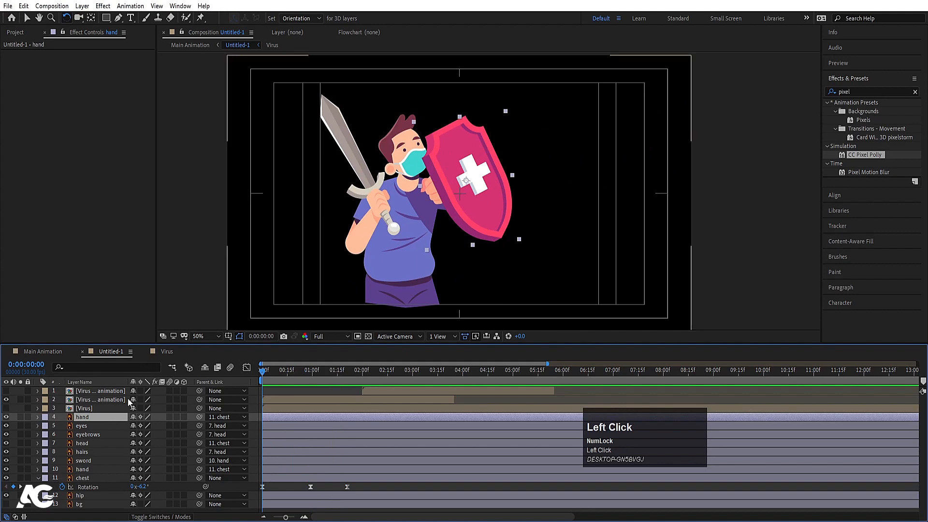
# Start rotation and position keyframes at 0:00:00:00 on the hand layer holding the shield, and reveal both properties.
pyautogui.press('r')
pyautogui.click(61, 425)
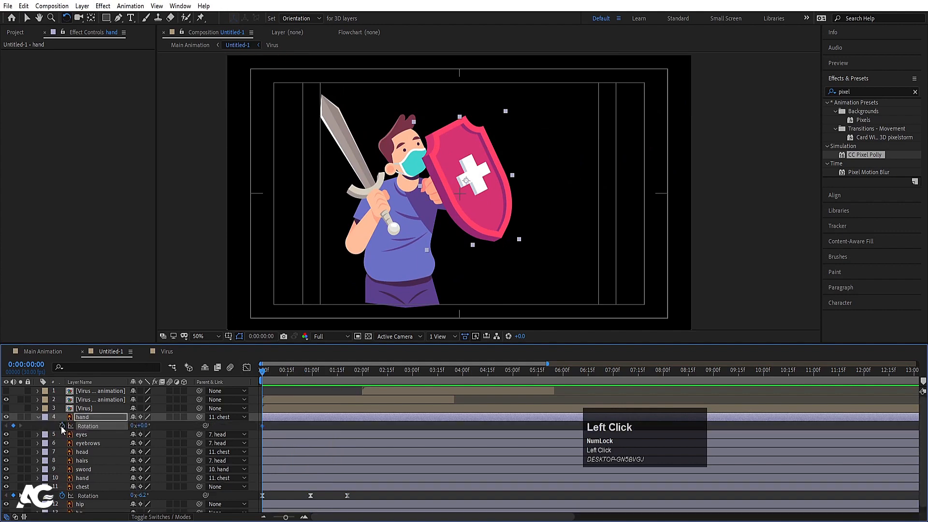
pyautogui.press('p')
pyautogui.click(62, 427)
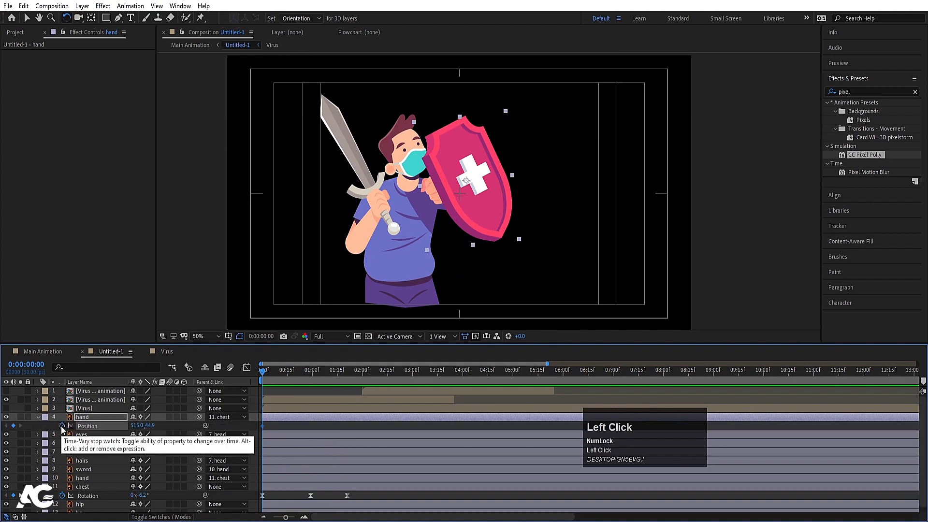
pyautogui.press('u')
pyautogui.press('u')
# Pose the shield hand at 0:00:00:00 by rotating it to about 21° and lowering it to about 496.6, 175.7.
pyautogui.click(339, 371)
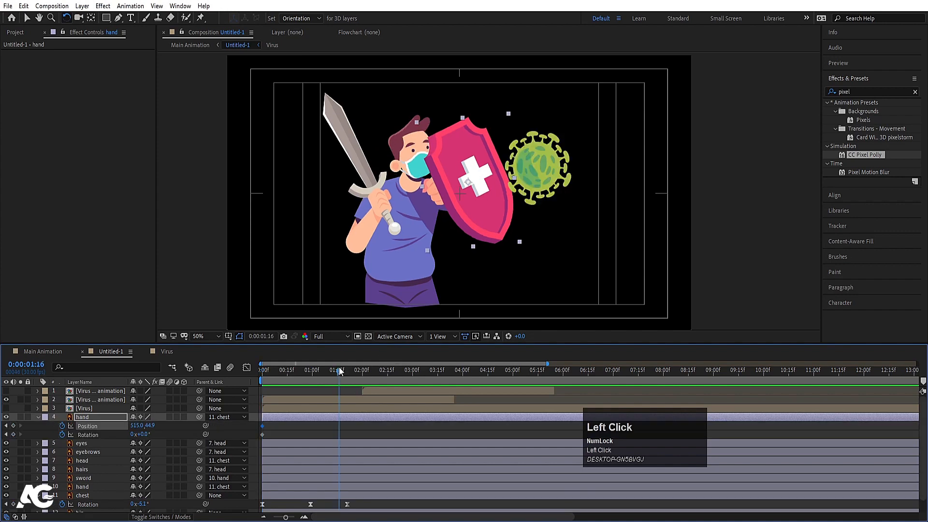
pyautogui.moveTo(339, 373); pyautogui.dragTo(262, 373)
pyautogui.press('v')
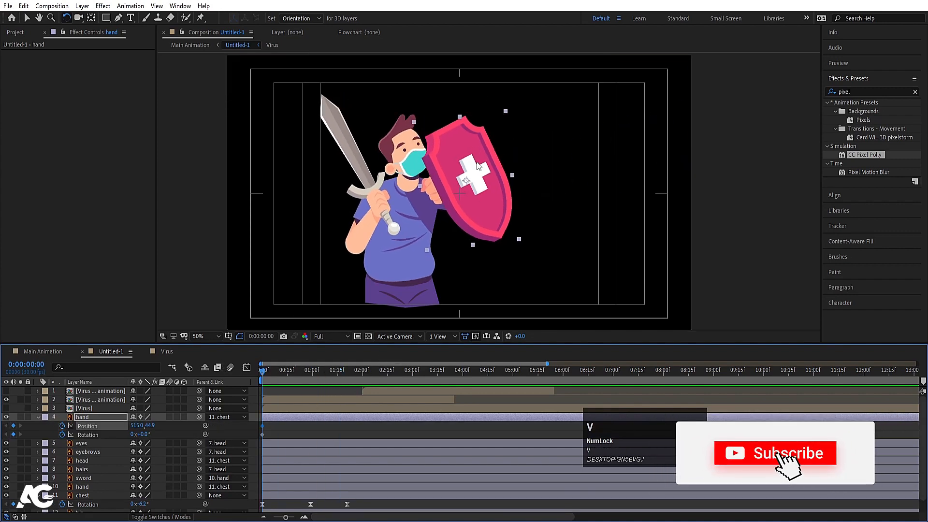
pyautogui.press('w')
pyautogui.moveTo(475, 142); pyautogui.dragTo(490, 144)
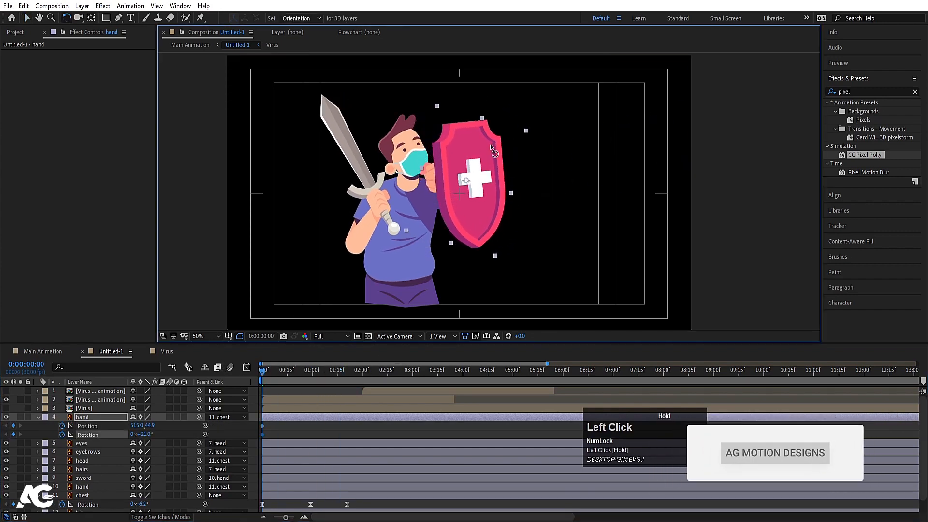
pyautogui.press('v')
pyautogui.moveTo(481, 207); pyautogui.dragTo(480, 240)
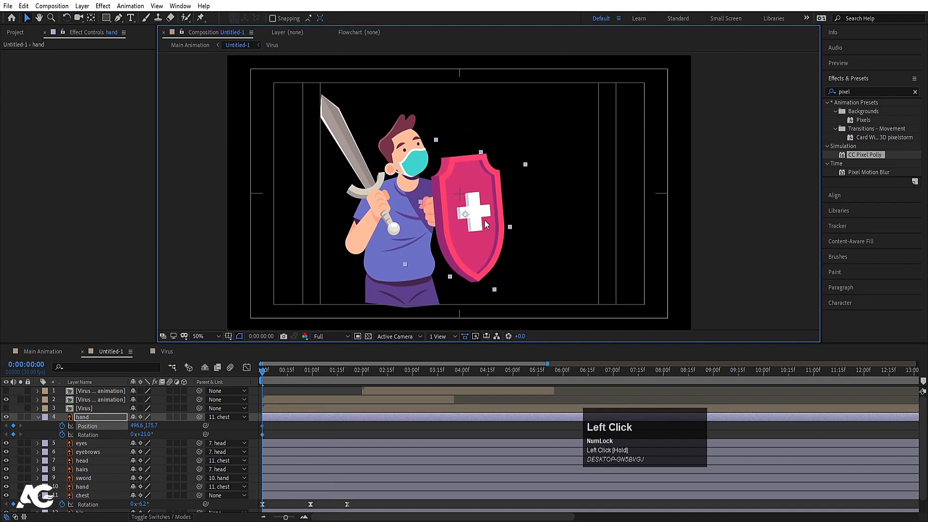
# Refine the shield hand's starting pose to a rotation of about 34° and a position of about 484.7, 174.4.
pyautogui.press('w')
pyautogui.click(486, 180)
pyautogui.press('w')
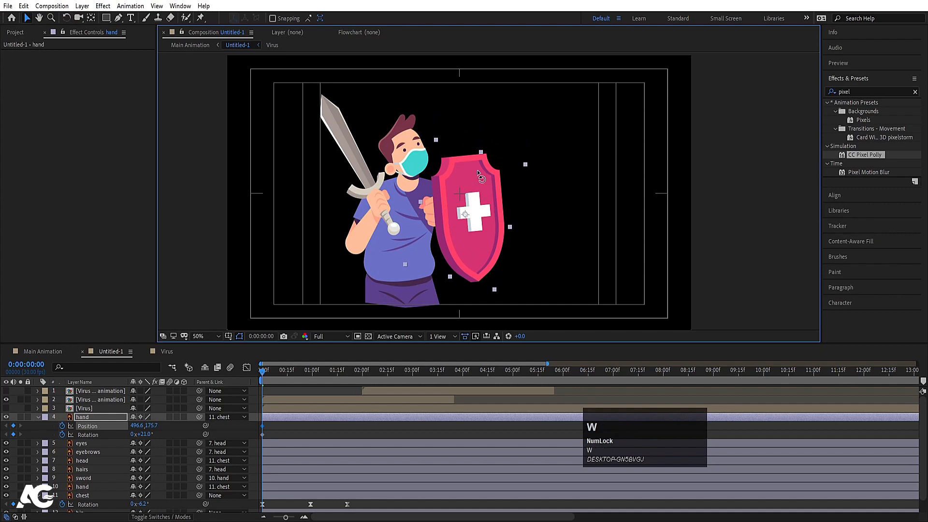
pyautogui.moveTo(478, 169); pyautogui.dragTo(488, 178)
pyautogui.press('v')
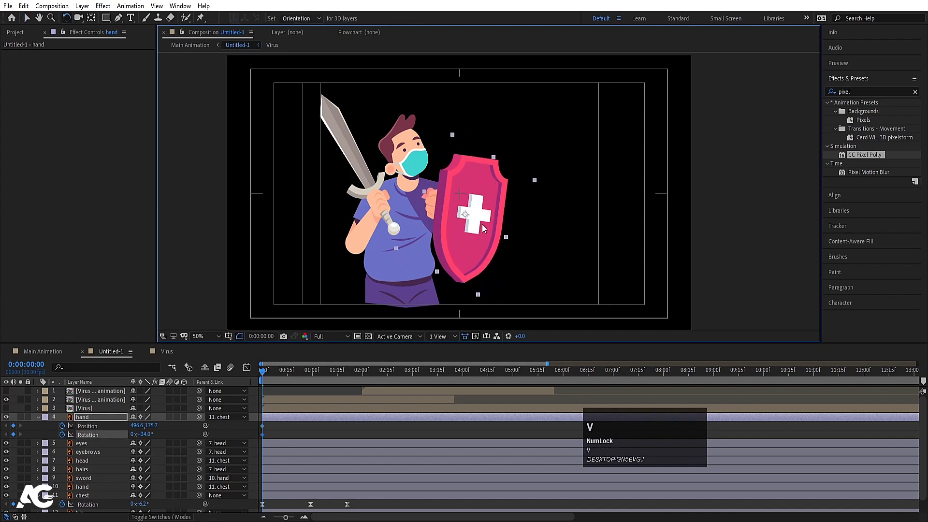
pyautogui.moveTo(484, 225); pyautogui.dragTo(479, 224)
# Preview the virus approach and add holding position and rotation keyframes for the shield hand at 0:00:01:08.
pyautogui.press('space')
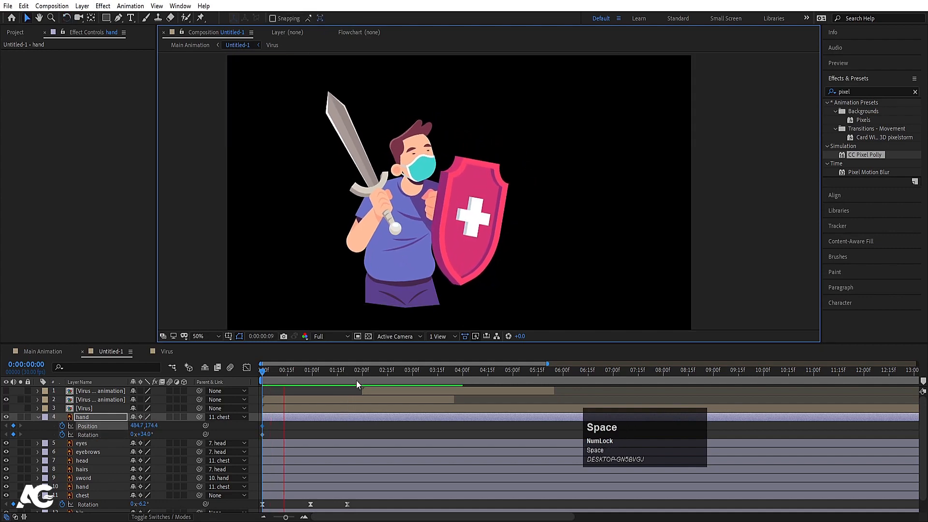
pyautogui.press('space')
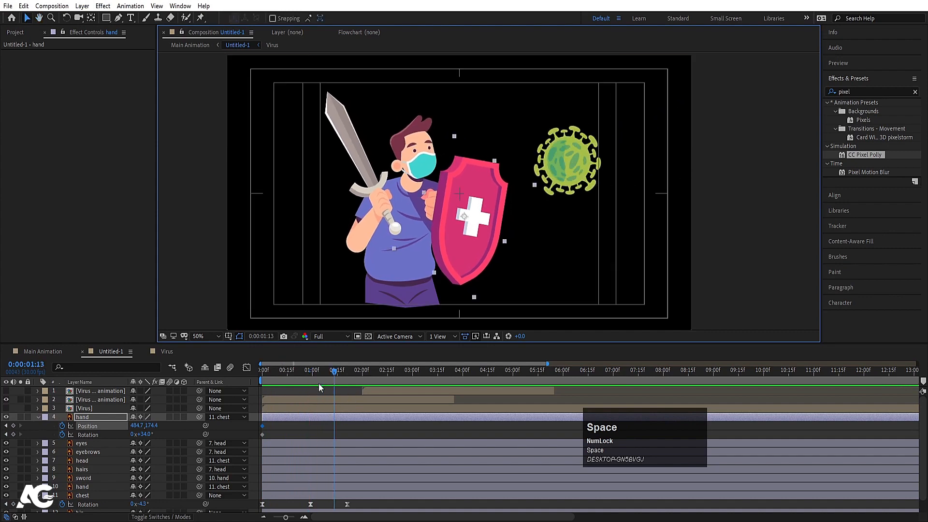
pyautogui.moveTo(327, 375); pyautogui.dragTo(326, 375)
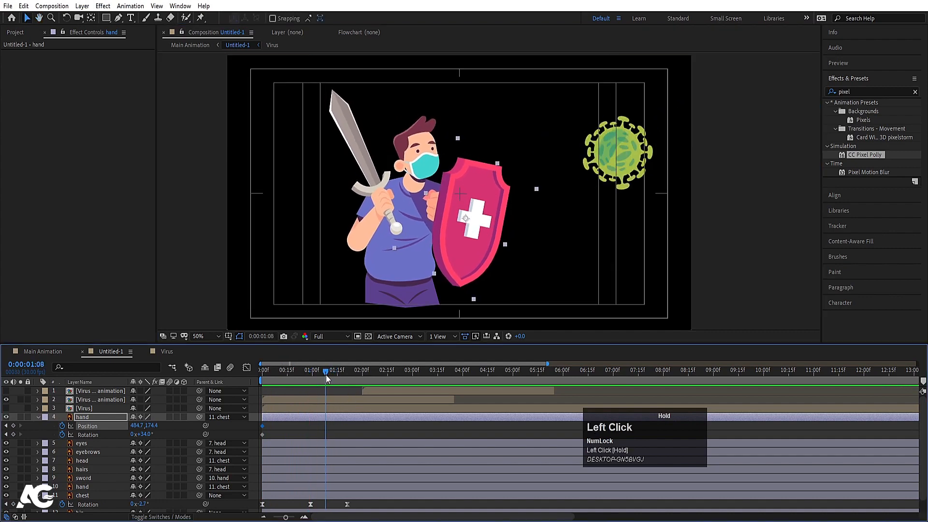
pyautogui.click(14, 426)
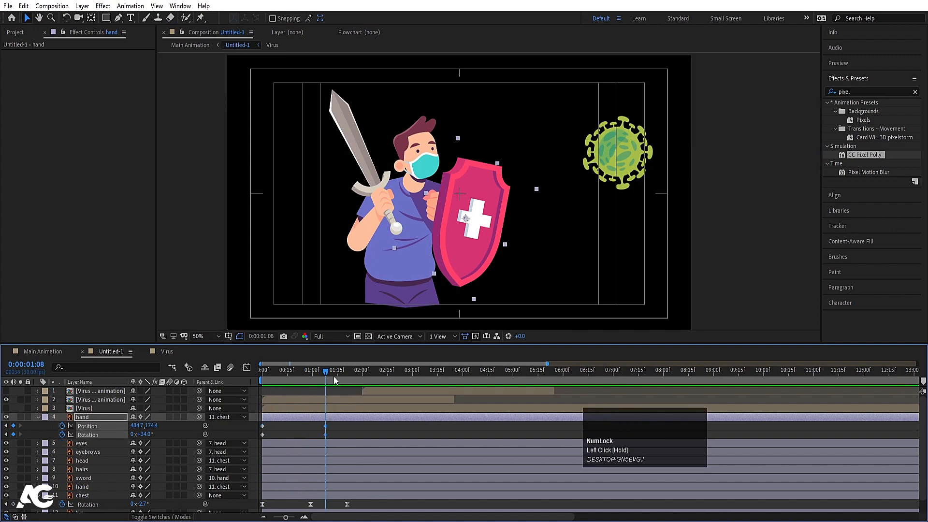
# Raise the shield against the virus at 0:00:01:19 by setting the hand's rotation to 0° and position to about 544.2, 79.7.
pyautogui.moveTo(333, 375); pyautogui.dragTo(344, 374)
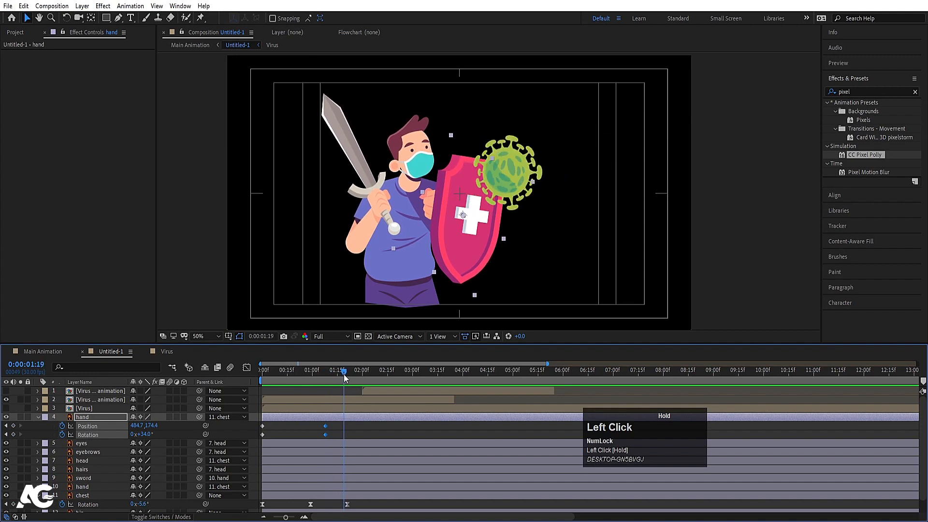
pyautogui.click(340, 418)
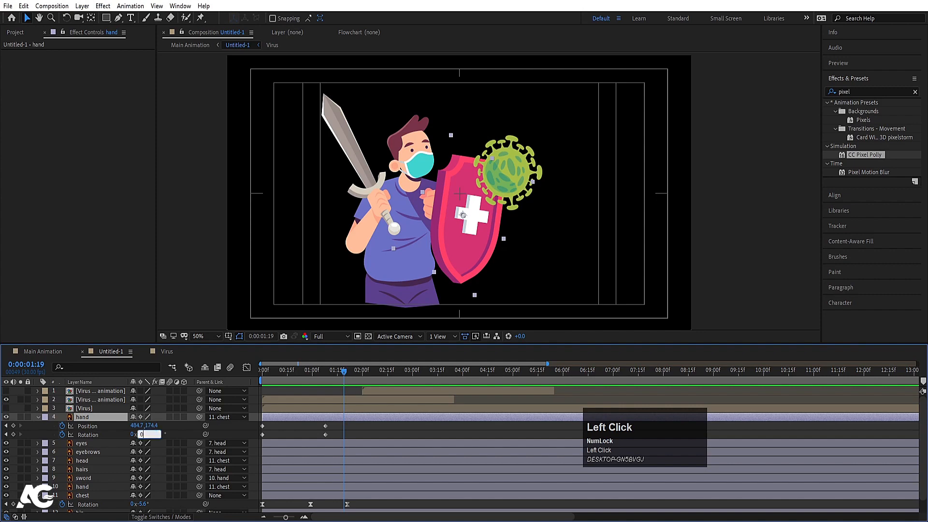
pyautogui.press('Return')
pyautogui.moveTo(488, 219); pyautogui.dragTo(495, 201)
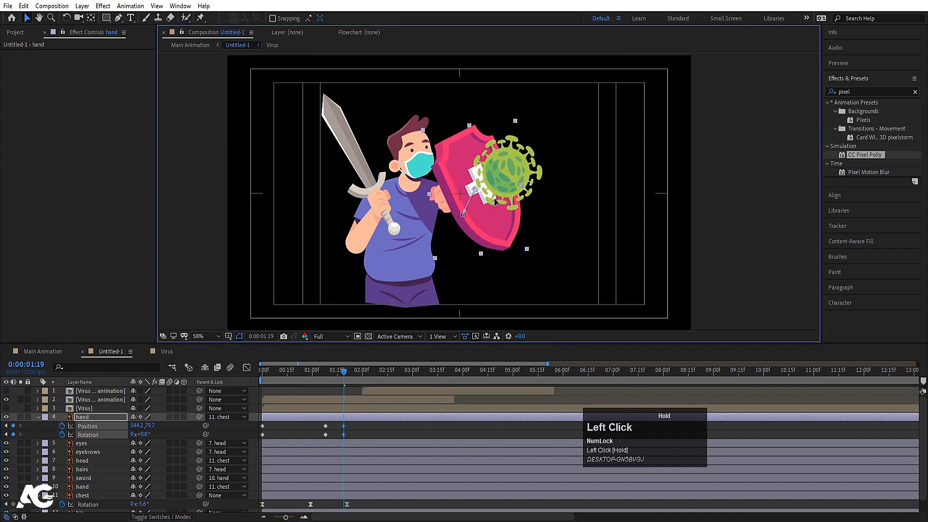
# Apply Easy Ease to the shield hand's position and rotation keyframes at 0:00:01:08 and 0:00:01:19, and play the result.
pyautogui.press('j')
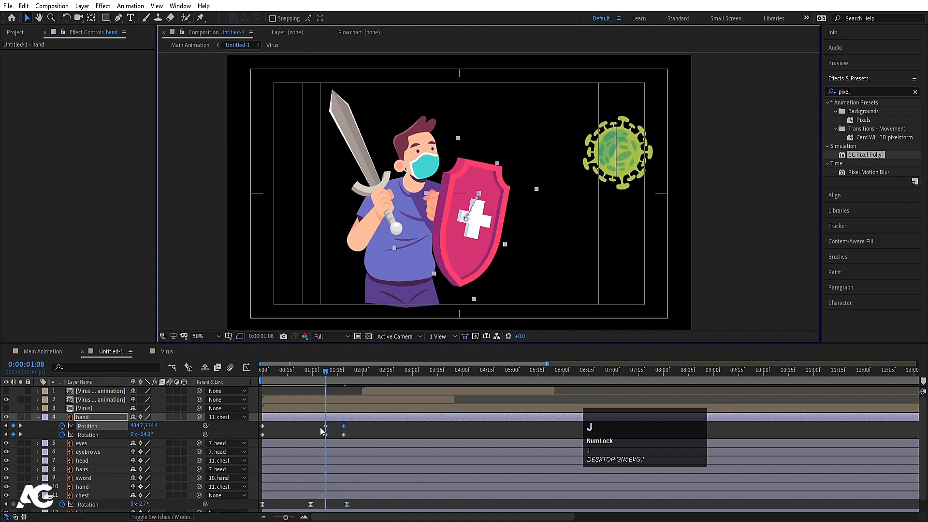
pyautogui.moveTo(318, 426); pyautogui.dragTo(364, 439)
pyautogui.press('F9')
pyautogui.press('space')
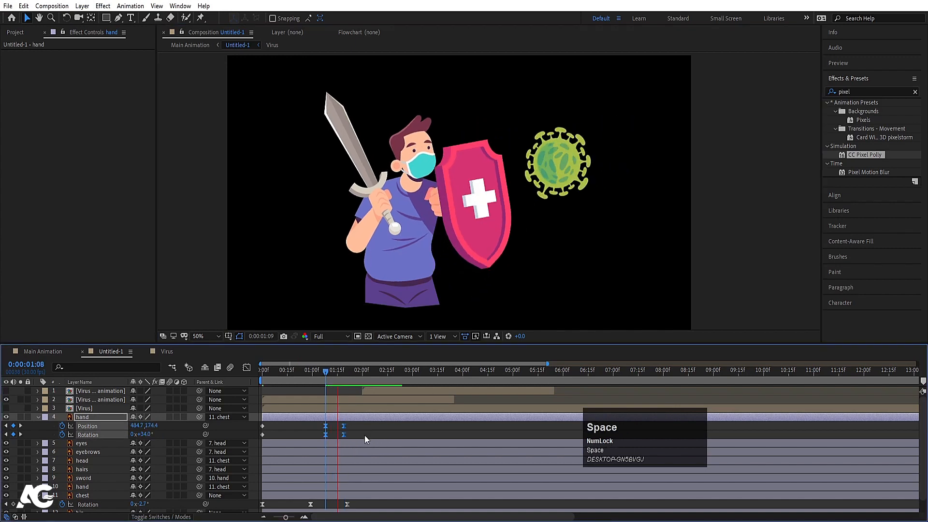
# Replay the animation from the start to check the timing of the chest lean and shield block against the virus.
pyautogui.click(264, 371)
pyautogui.press('space')
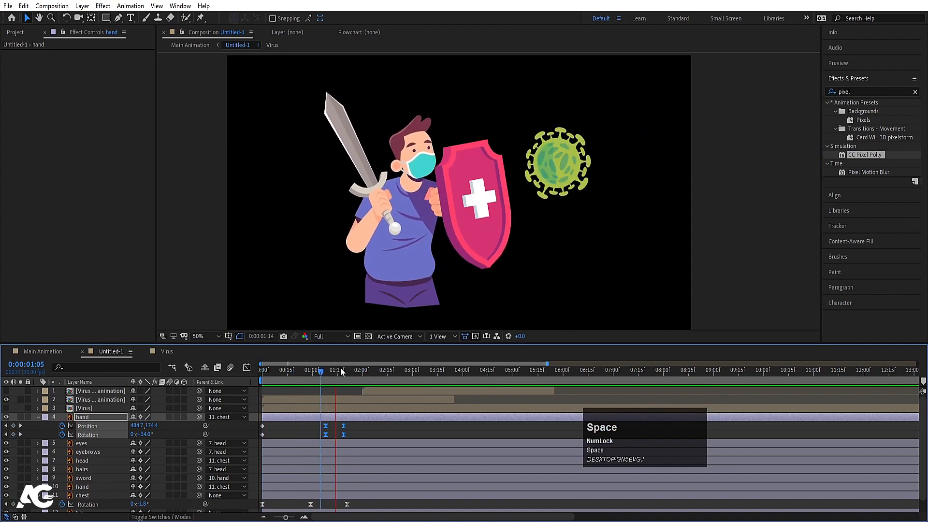
pyautogui.click(340, 368)
pyautogui.click(264, 372)
pyautogui.press('space')
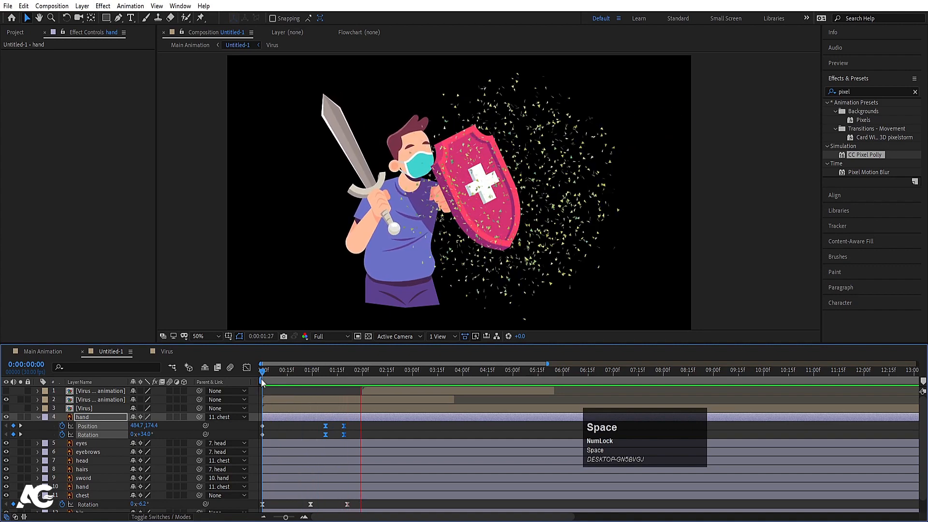
pyautogui.press('space')
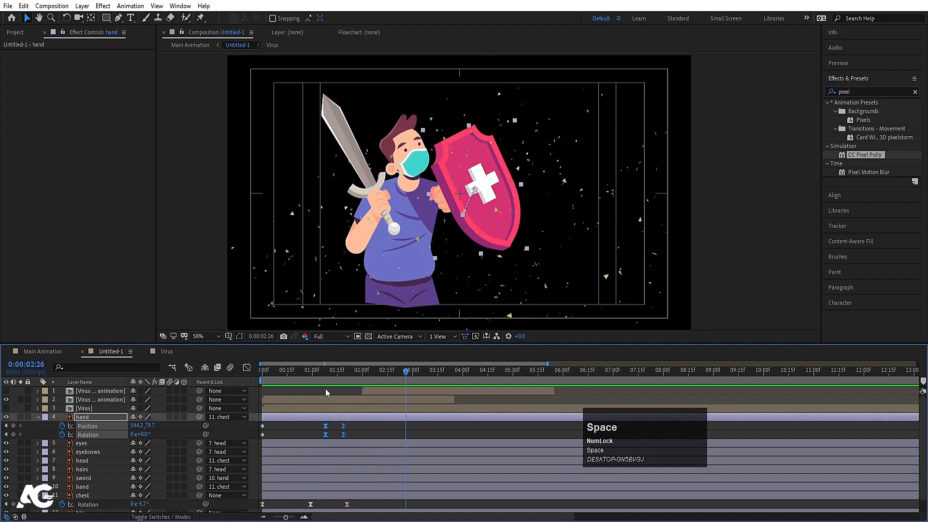
pyautogui.moveTo(311, 372); pyautogui.dragTo(250, 376)
pyautogui.press('space')
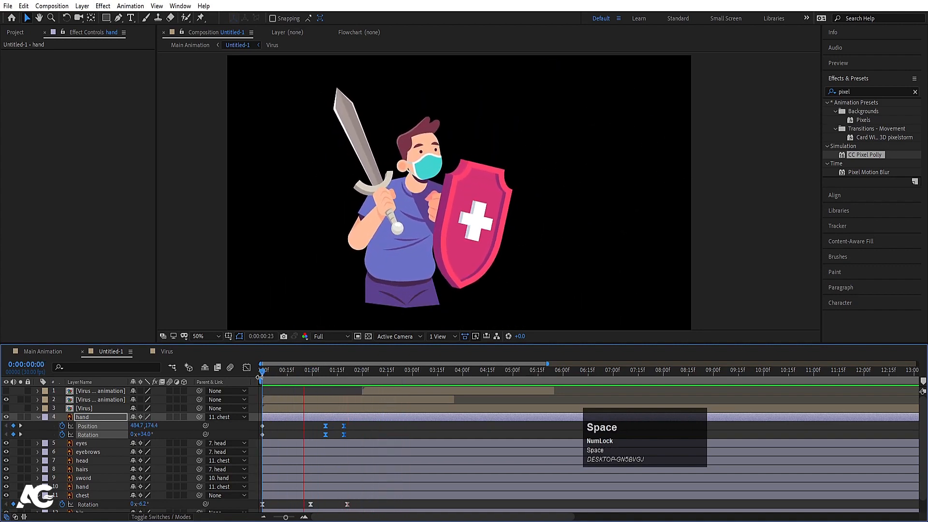
pyautogui.press('space')
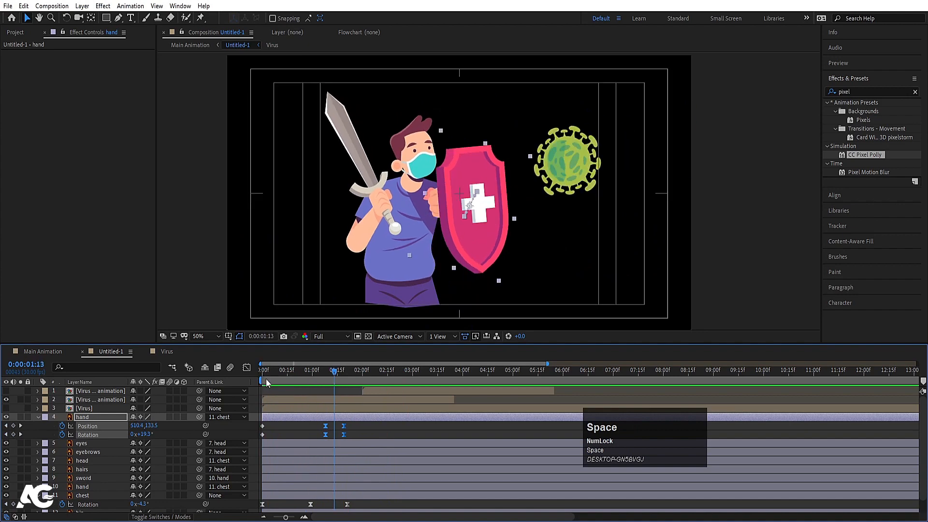
pyautogui.moveTo(323, 382); pyautogui.dragTo(309, 375)
pyautogui.press('space')
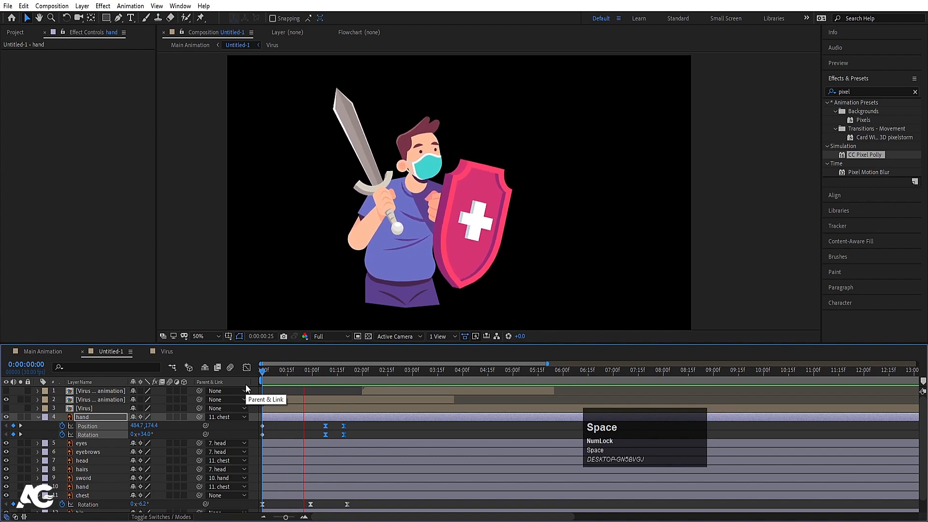
pyautogui.moveTo(291, 375); pyautogui.dragTo(275, 429)
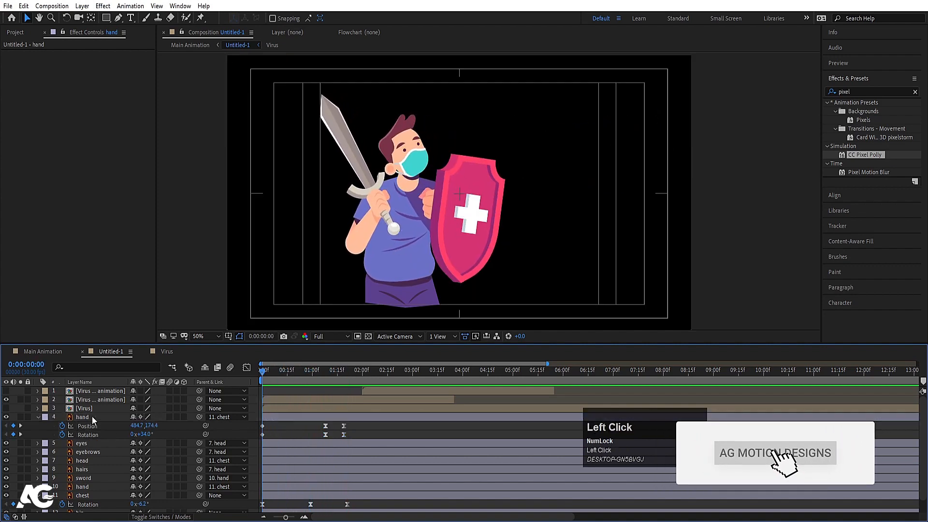
# Lock the three virus layers and rotate the sword hand down across the character's chest at the start.
pyautogui.moveTo(28, 408); pyautogui.dragTo(28, 391)
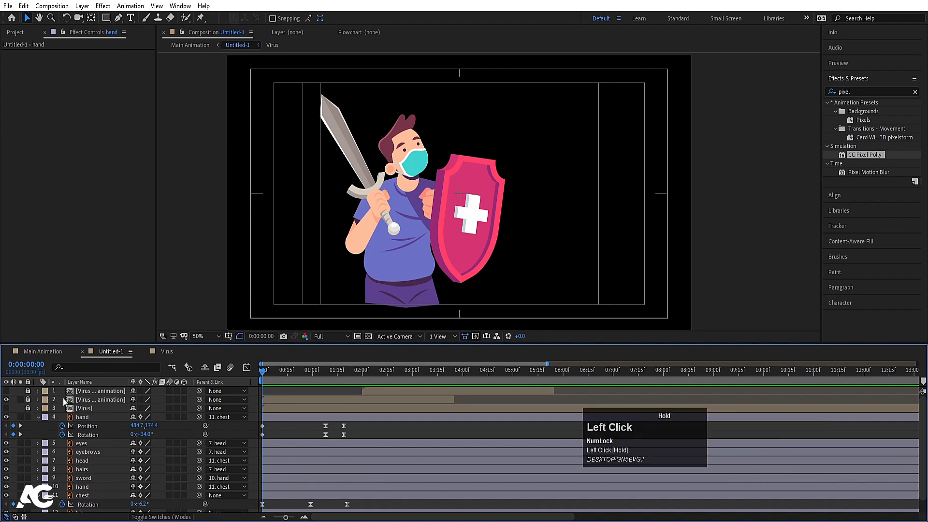
pyautogui.scroll(-1, 287, 437)
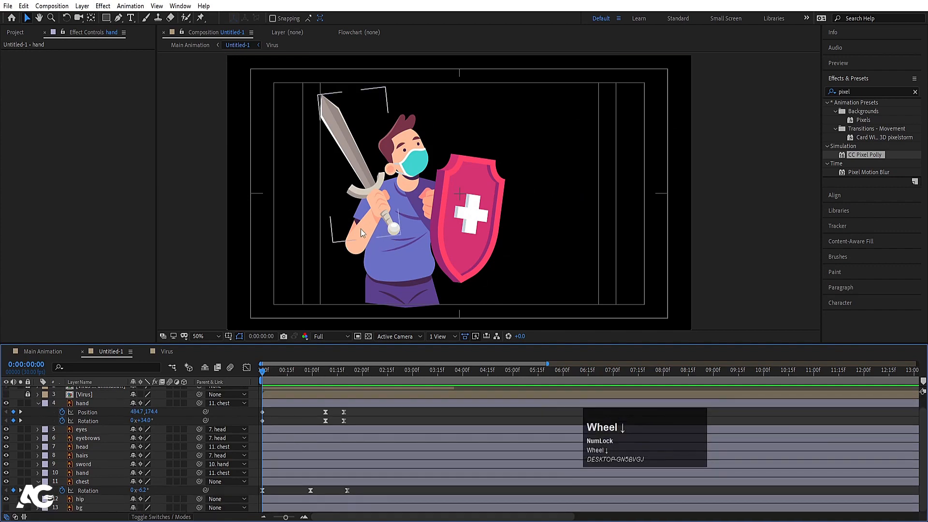
pyautogui.click(350, 245)
pyautogui.press('w')
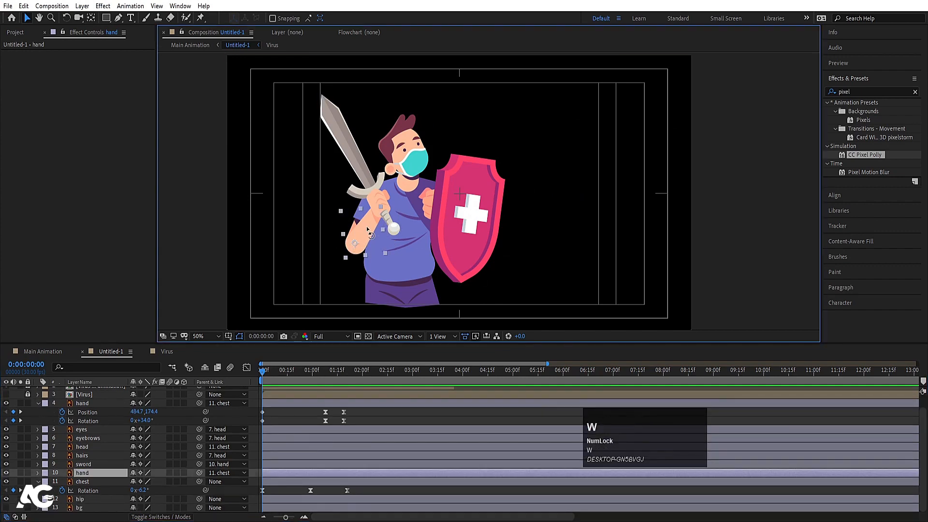
pyautogui.moveTo(361, 237)
pyautogui.mouseDown()
pyautogui.moveTo(376, 231)
pyautogui.moveTo(379, 238)
pyautogui.mouseUp()
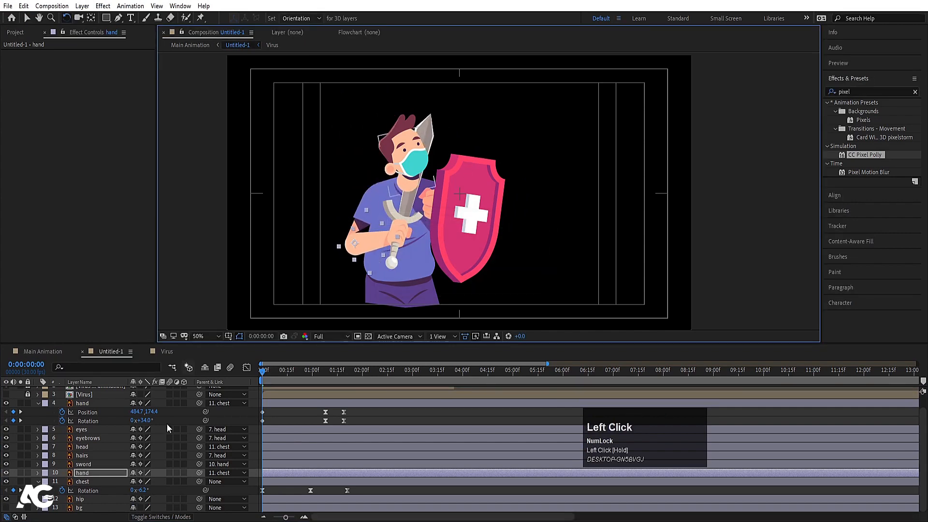
# Move the sword and its hand layers directly below the shield hand layer so they render in front of the head.
pyautogui.press('shift')
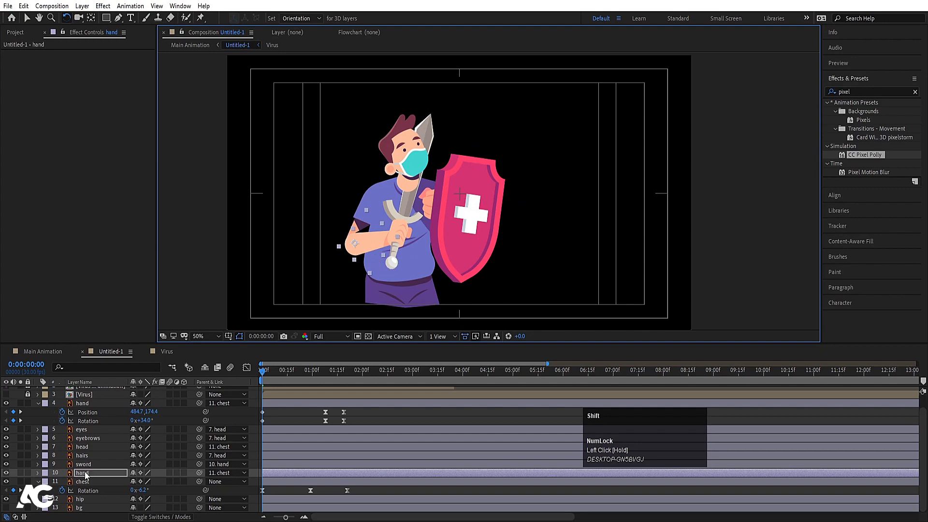
pyautogui.keyDown('shift'); pyautogui.click(87, 466); pyautogui.keyUp('shift')
pyautogui.moveTo(92, 461); pyautogui.dragTo(104, 421)
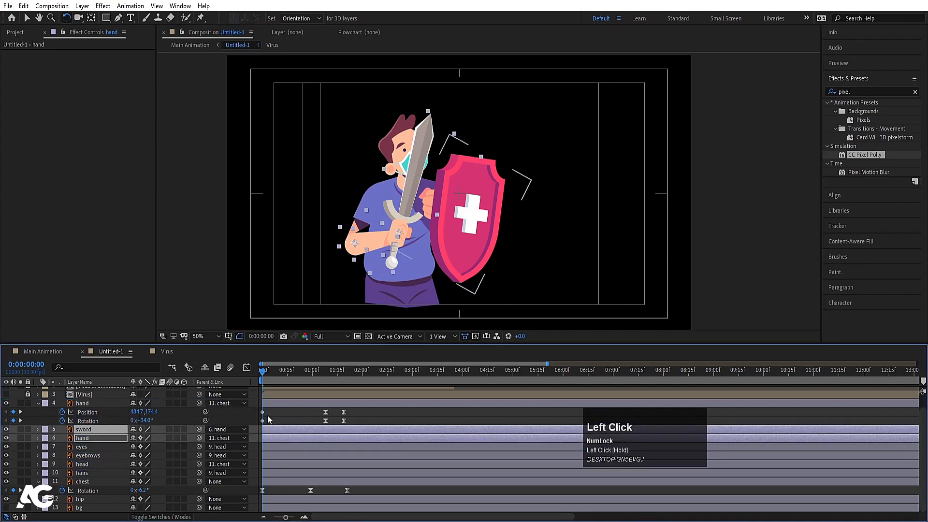
pyautogui.click(230, 417)
# Pose the sword across the body by rotating its hand to about 27.8° and the sword to about 43.1°.
pyautogui.click(103, 437)
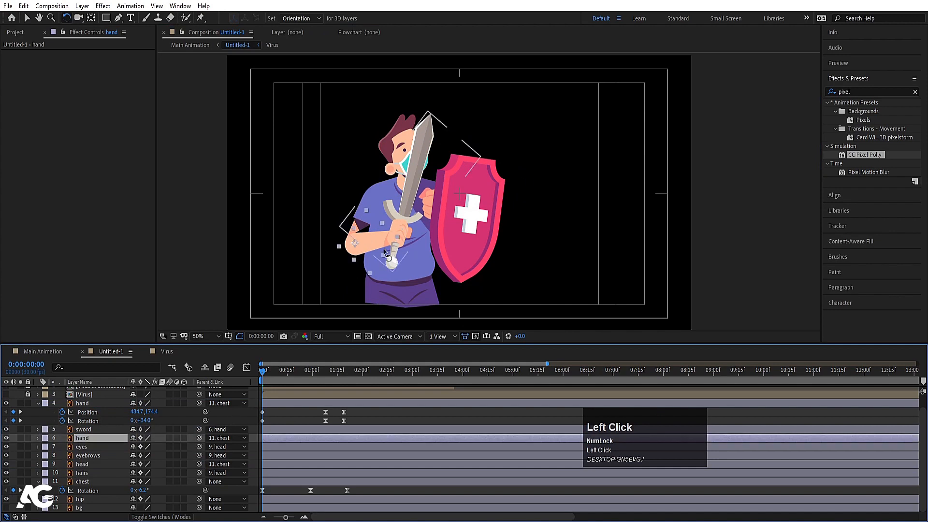
pyautogui.click(374, 244)
pyautogui.moveTo(374, 245); pyautogui.dragTo(378, 234)
pyautogui.click(394, 214)
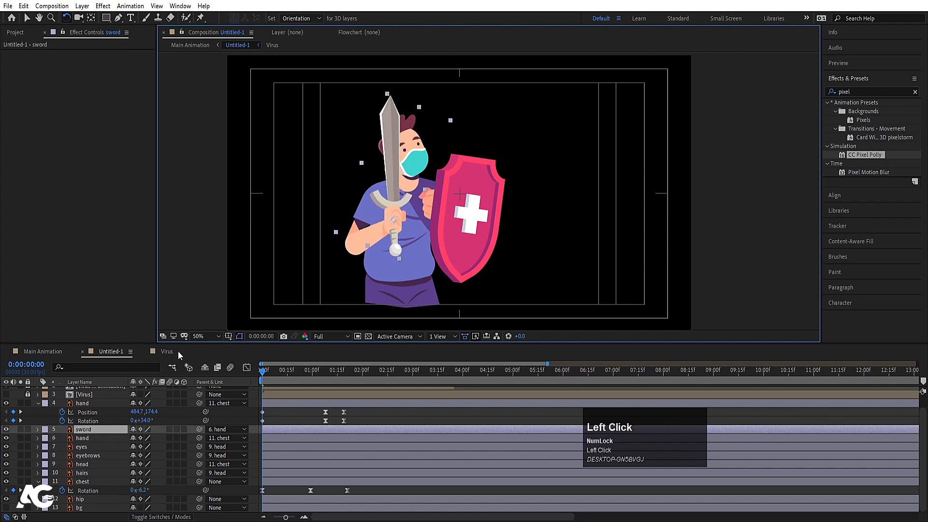
pyautogui.moveTo(392, 188); pyautogui.dragTo(409, 202)
# Add rotation keyframes for the sword hand and the sword at 0:00:01:08.
pyautogui.press('space')
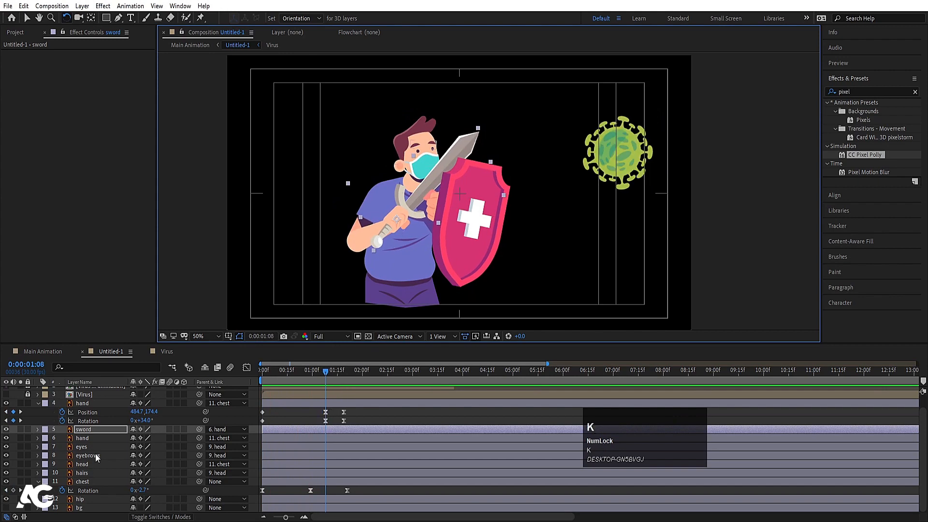
pyautogui.click(83, 439)
pyautogui.press('r')
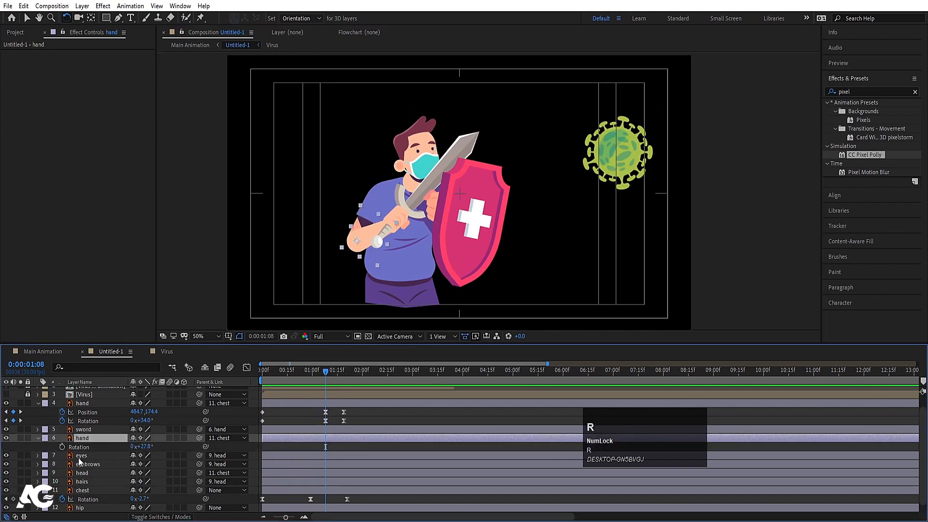
pyautogui.click(62, 447)
pyautogui.click(83, 429)
pyautogui.press('r')
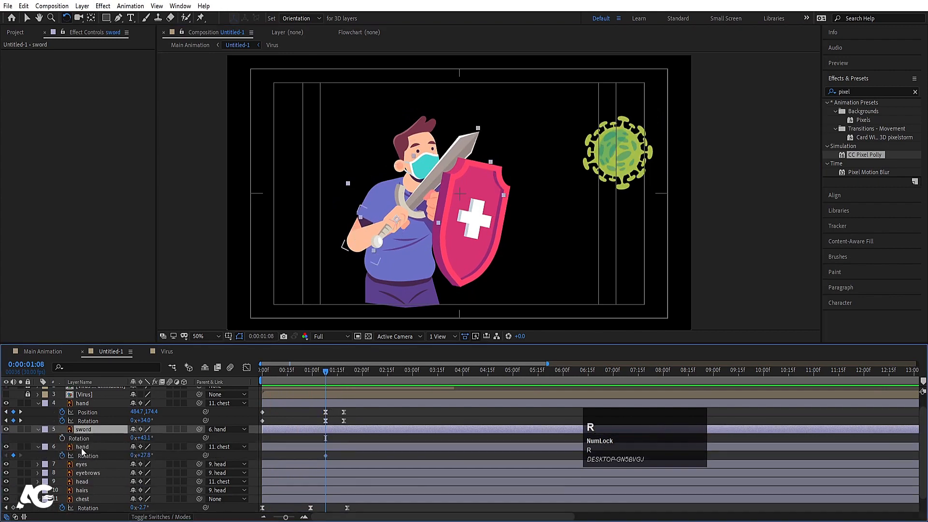
pyautogui.click(62, 438)
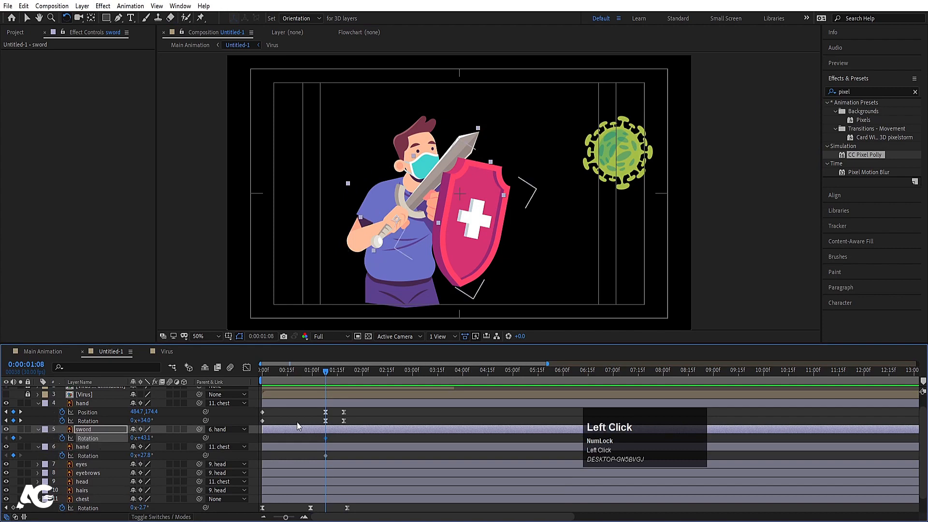
# Swing the sword arm back at 0:00:01:19 by setting the rotation of both the sword and its hand to 0°.
pyautogui.press('k')
pyautogui.moveTo(145, 438); pyautogui.dragTo(146, 440)
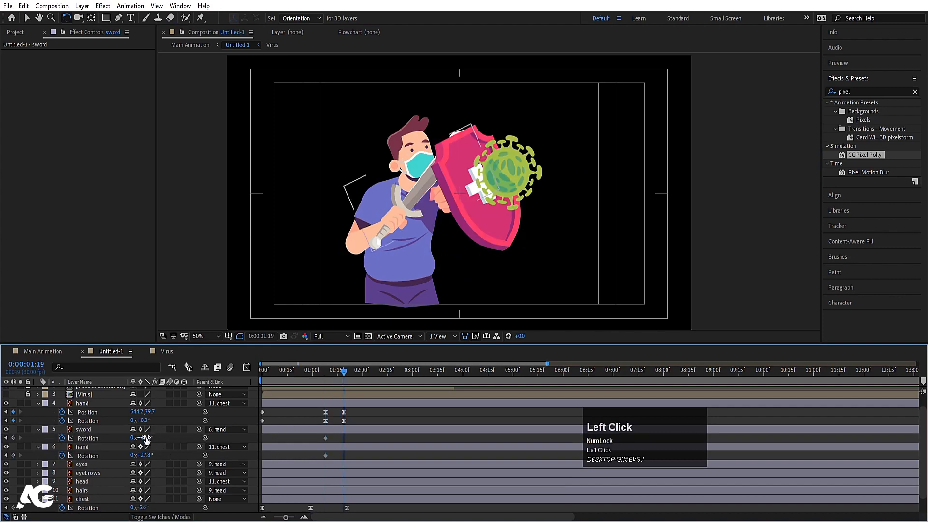
pyautogui.press('Return')
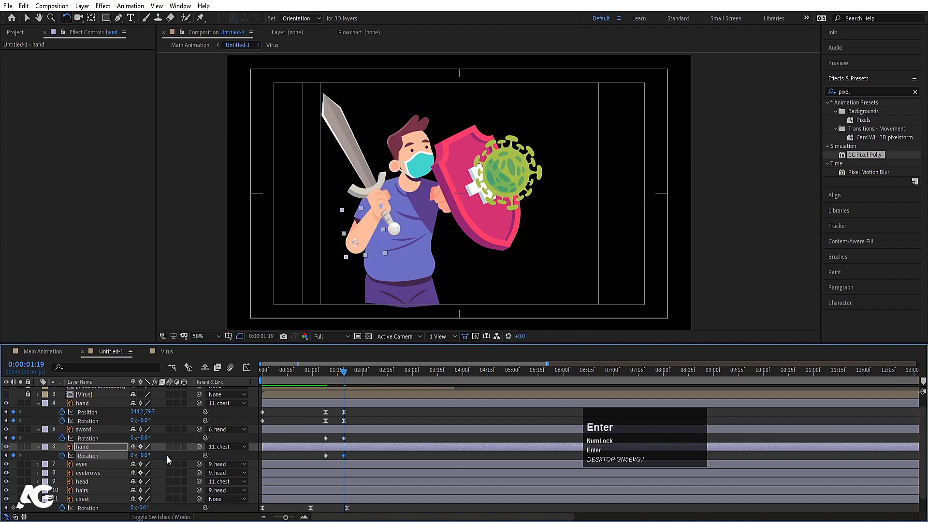
# Apply Easy Ease to the sword and sword hand rotation keyframes, and play the animation from the start.
pyautogui.moveTo(318, 434); pyautogui.dragTo(349, 455)
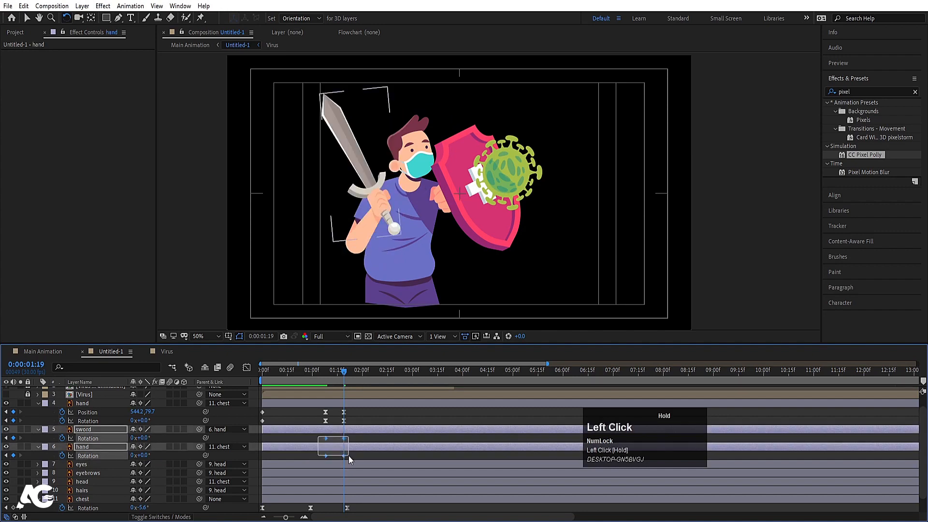
pyautogui.press('F9')
pyautogui.click(260, 368)
pyautogui.press('space')
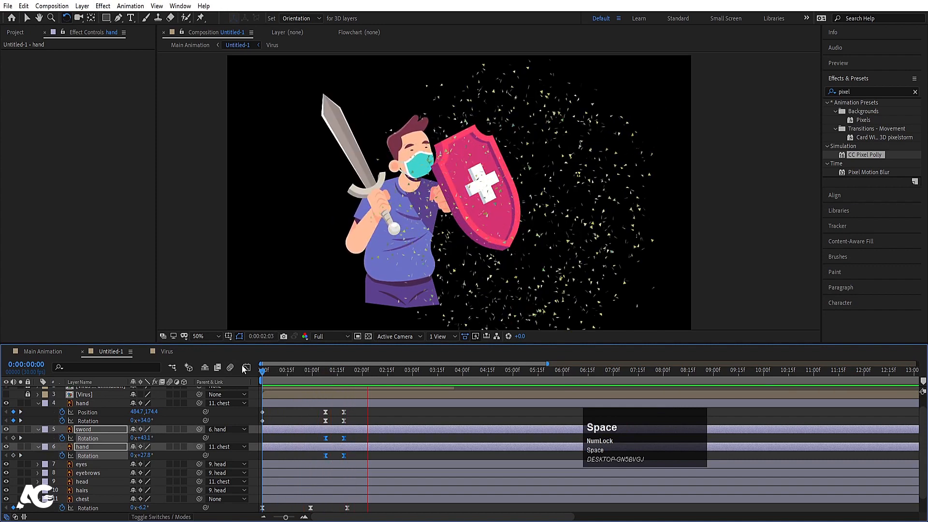
# Lean the chest toward the virus by rotating it to about 3° at the 0:00:01:21 keyframe, and preview the motion.
pyautogui.click(326, 371)
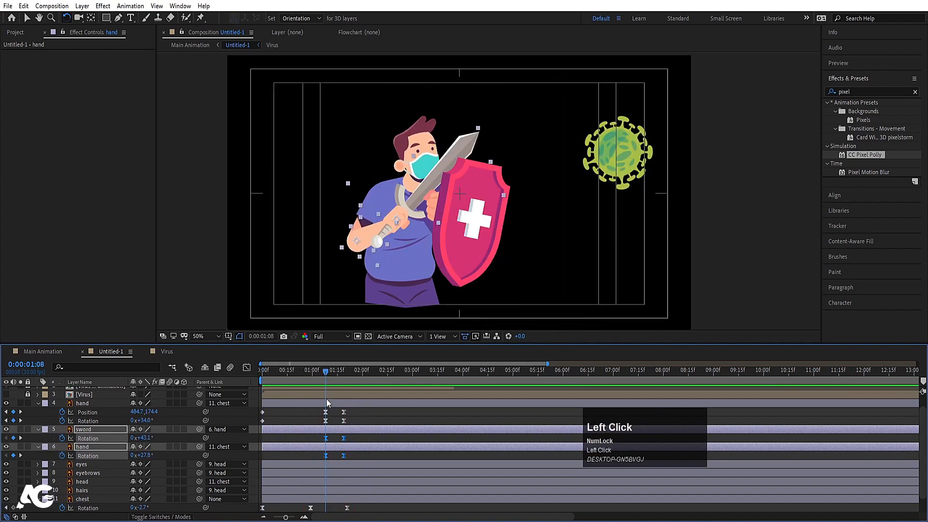
pyautogui.moveTo(313, 373); pyautogui.dragTo(213, 374)
pyautogui.press('k')
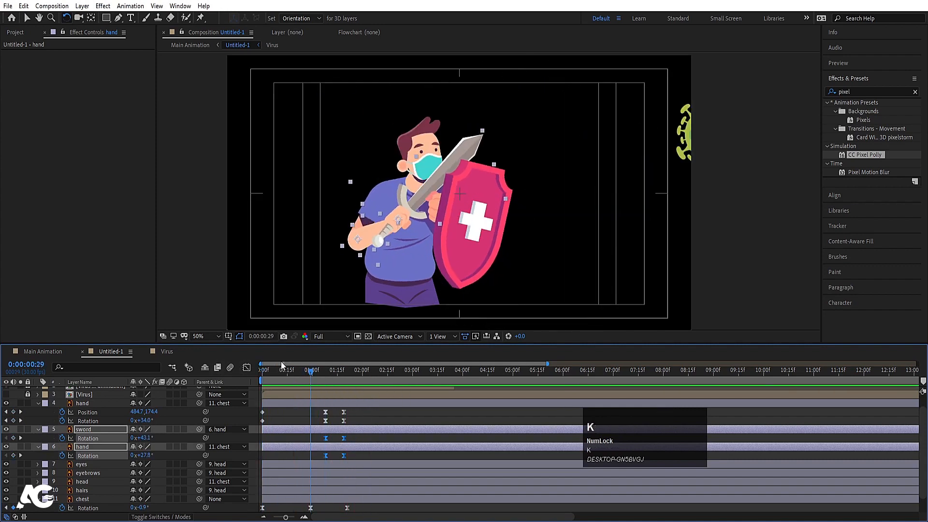
pyautogui.click(327, 502)
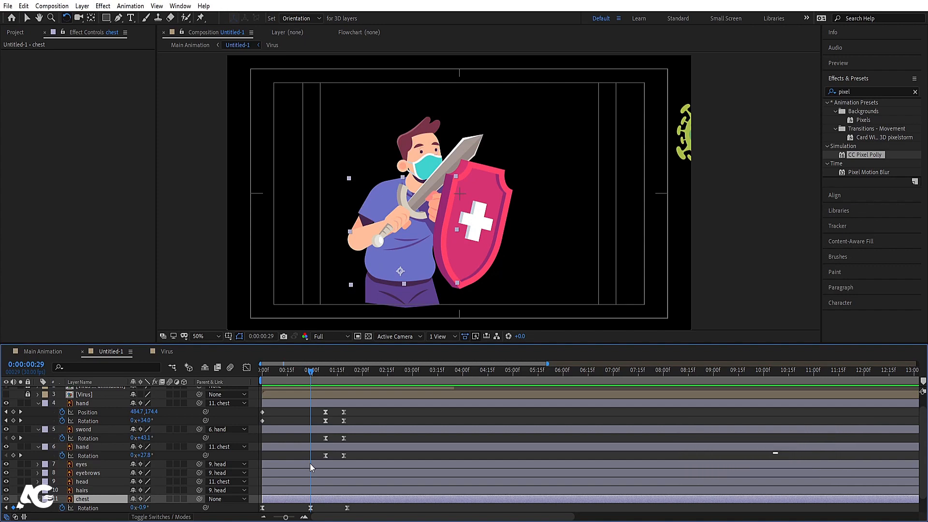
pyautogui.press('space')
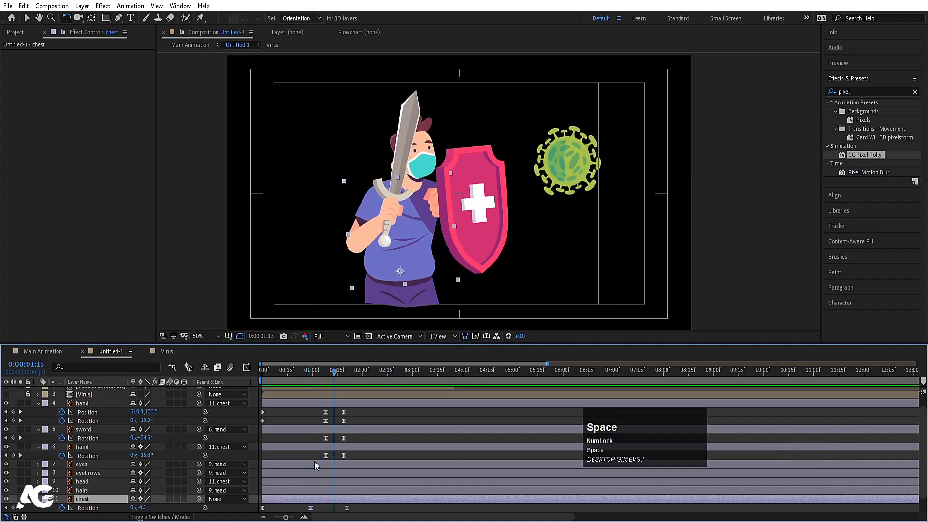
pyautogui.click(342, 500)
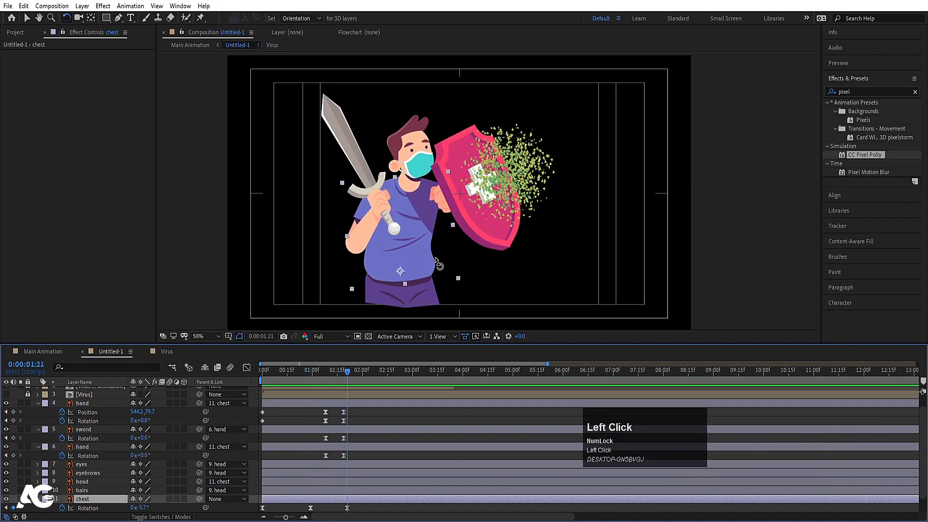
pyautogui.moveTo(438, 264); pyautogui.dragTo(428, 213)
pyautogui.press('space')
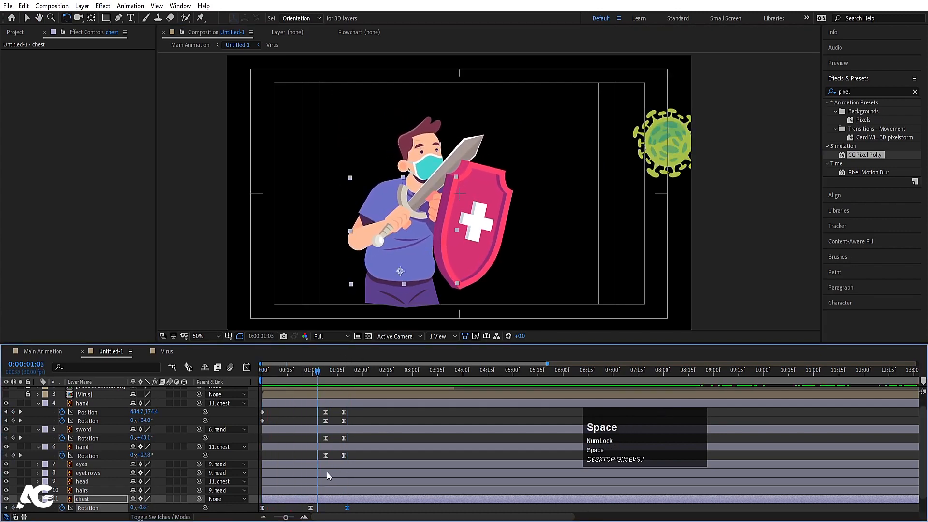
# Set the chest's rotation to about -5.6° at 0:00:00:29 and -2.3° at 0:00:00:00, and play the result.
pyautogui.press('j')
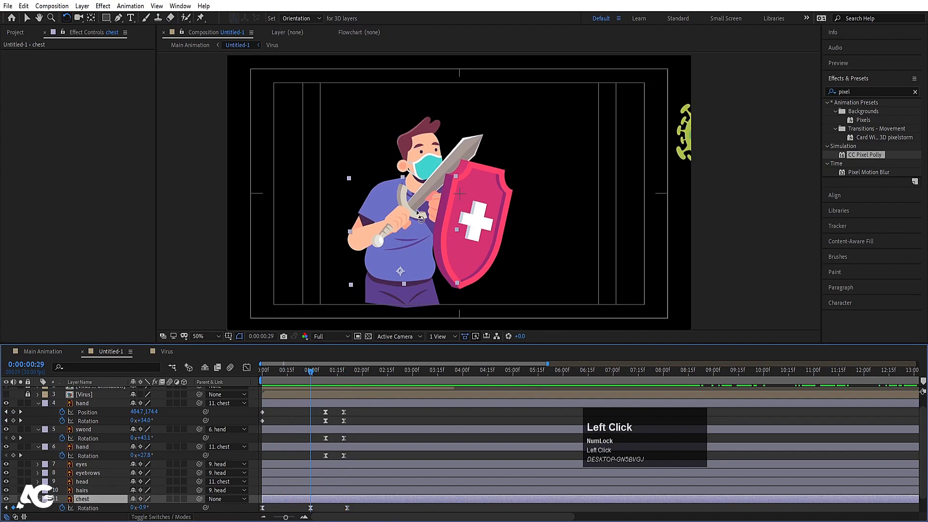
pyautogui.moveTo(416, 209); pyautogui.dragTo(409, 244)
pyautogui.press('j')
pyautogui.press('space')
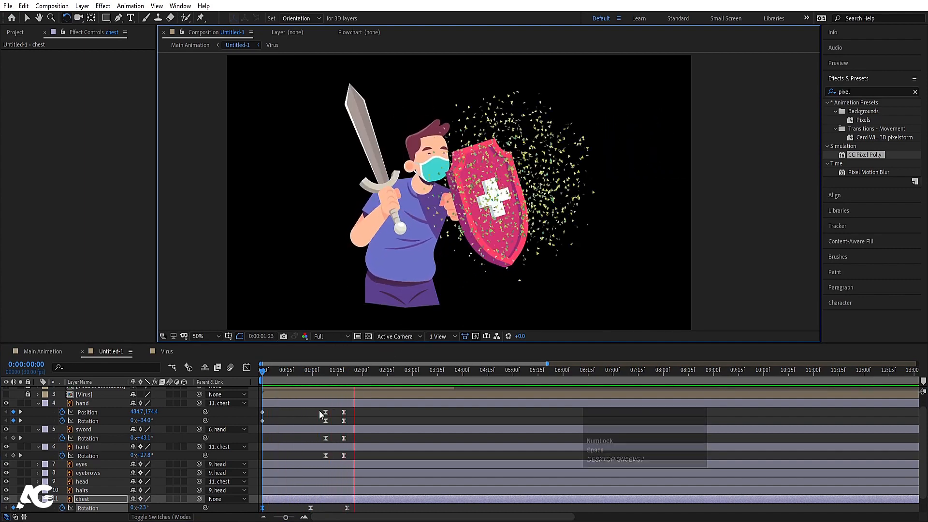
pyautogui.press('space')
# Shift the chest's middle rotation keyframe to 0:00:01:08 and rotate the chest back to about -9°.
pyautogui.click(323, 378)
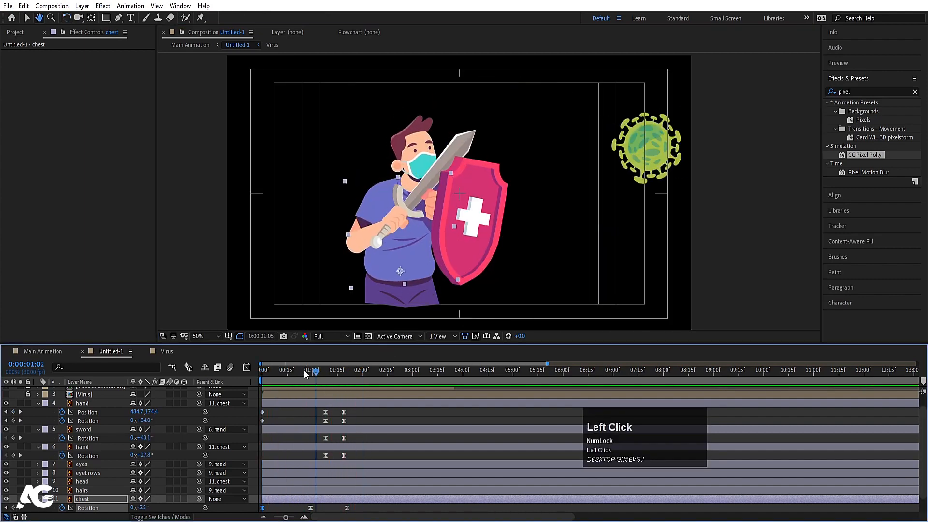
pyautogui.press('space')
pyautogui.press('space')
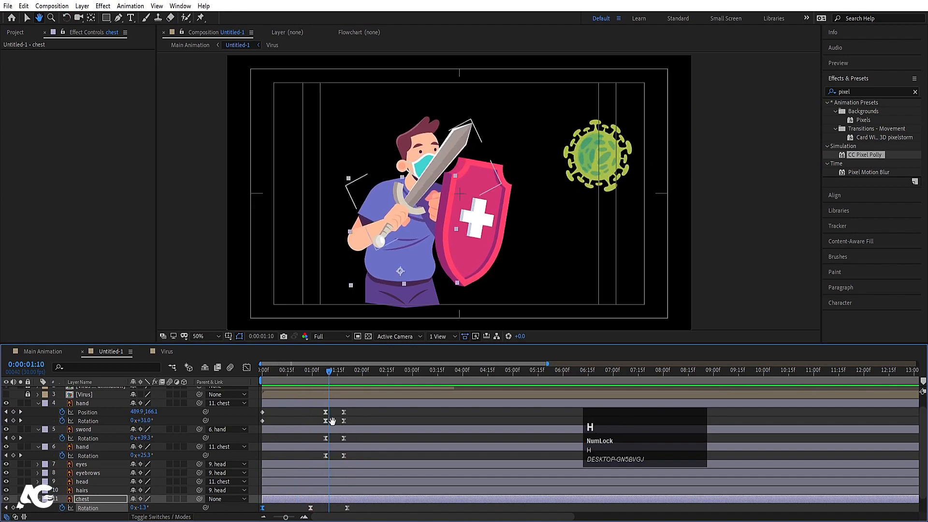
pyautogui.press('j')
pyautogui.press('v')
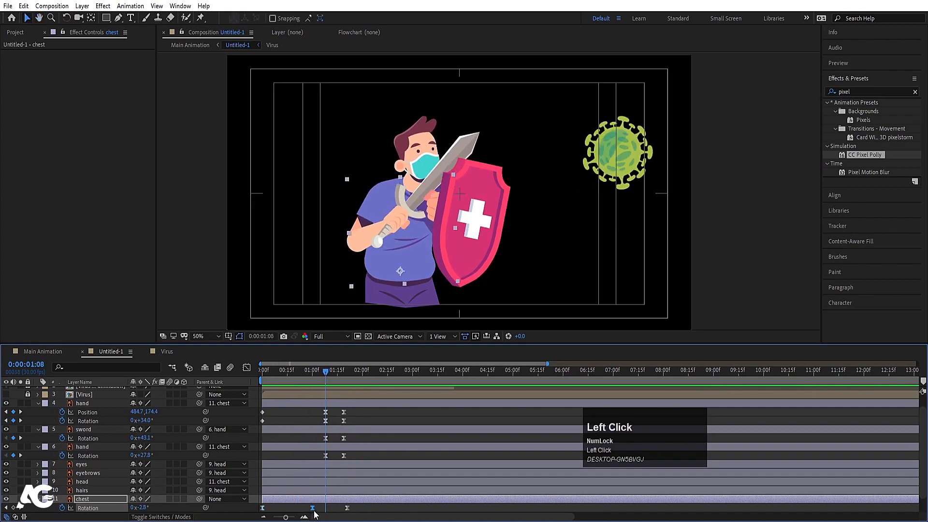
pyautogui.moveTo(315, 514); pyautogui.dragTo(327, 516)
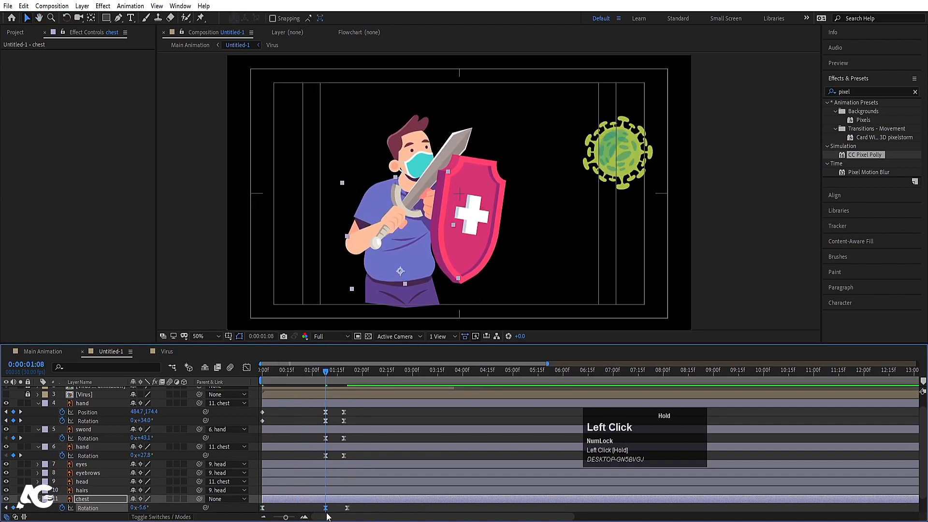
pyautogui.click(416, 227)
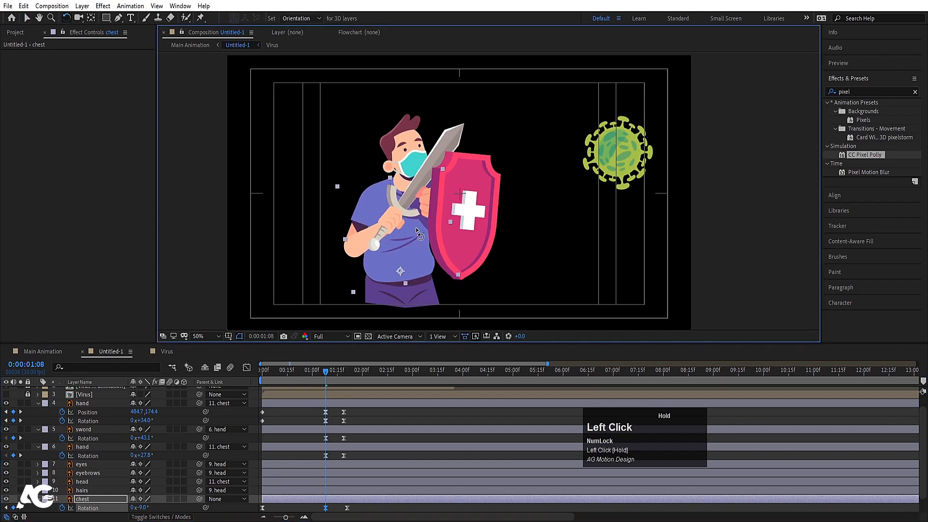
# Align the chest's last rotation keyframe to 0:00:01:19 and set its rotation to about 5°.
pyautogui.press('k')
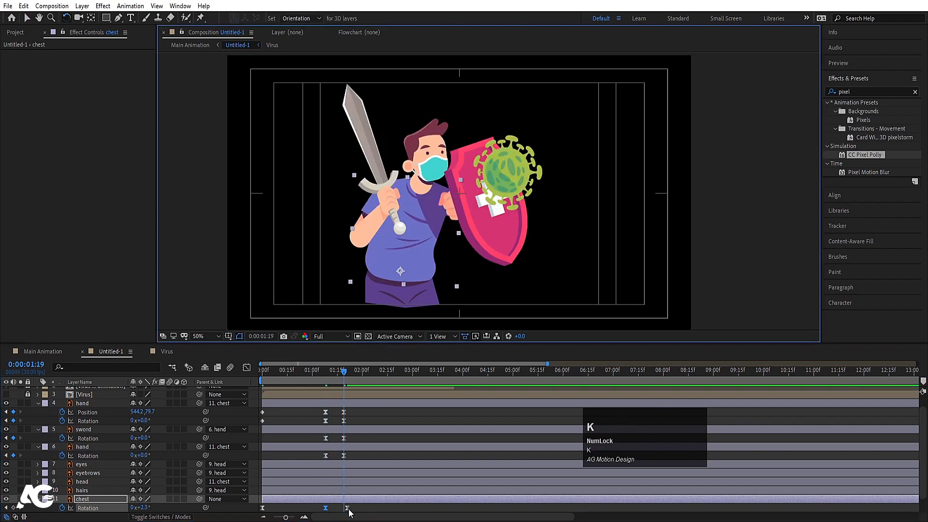
pyautogui.moveTo(348, 511); pyautogui.dragTo(346, 511)
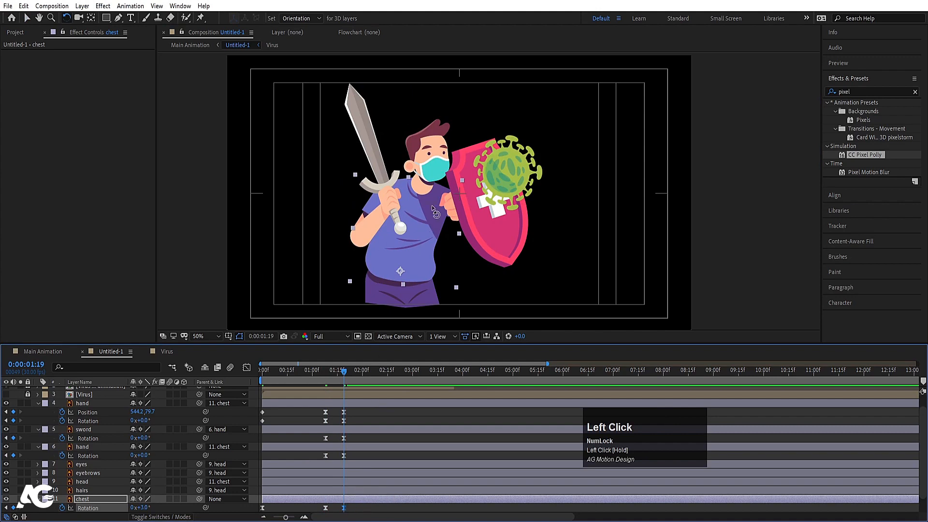
pyautogui.moveTo(419, 205); pyautogui.dragTo(421, 205)
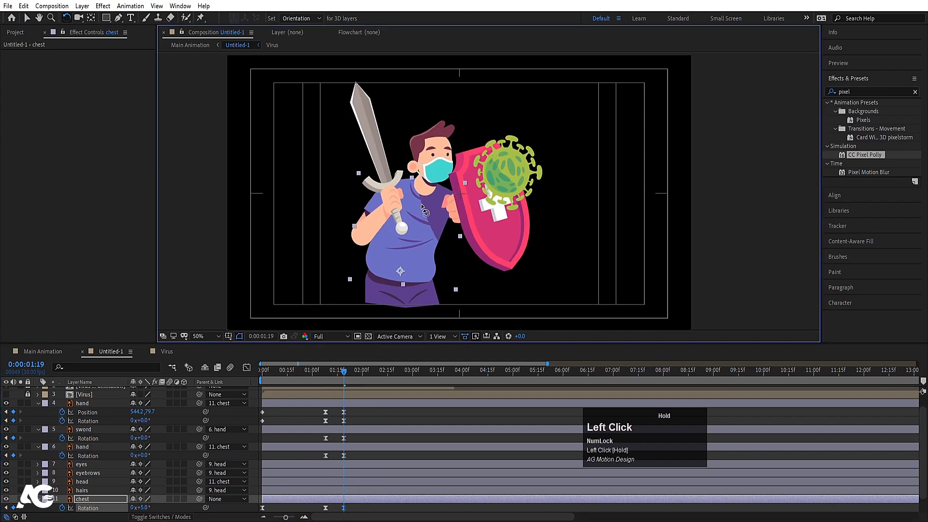
# Replay the animation from the start to check the chest, shield and sword motion as the virus hits.
pyautogui.click(263, 370)
pyautogui.press('space')
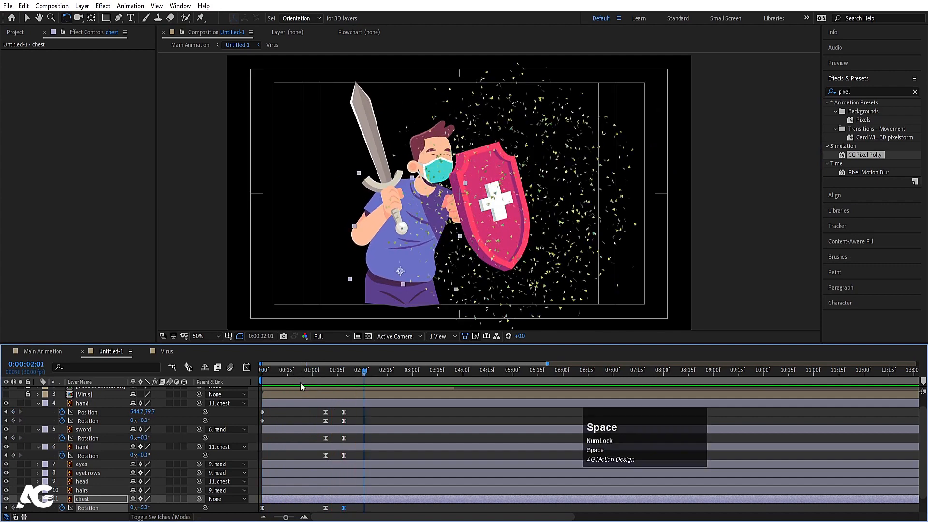
pyautogui.click(207, 375)
pyautogui.press('space')
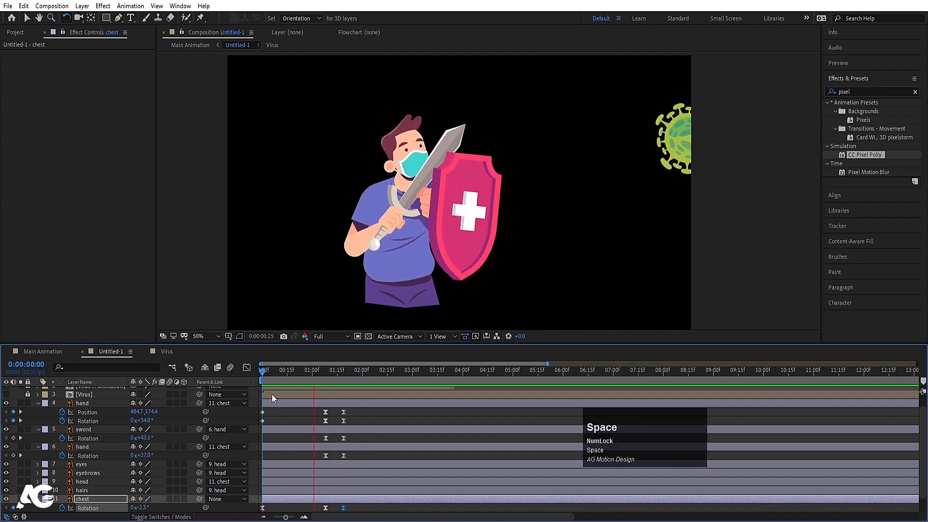
pyautogui.press('space')
pyautogui.scroll(-3, 323, 382)
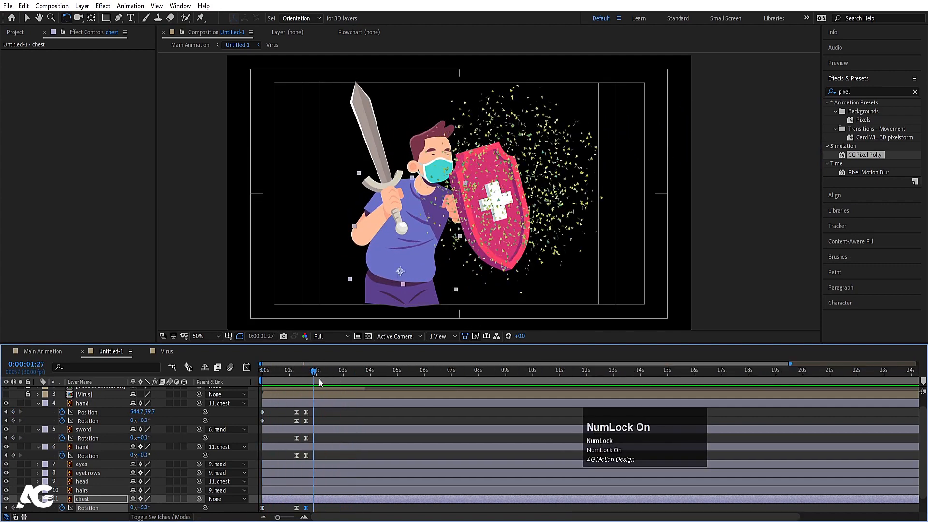
# Set the sword's rotation to about 29.9° at 0:00:00:00 and play the swing.
pyautogui.moveTo(303, 373); pyautogui.dragTo(247, 367)
pyautogui.press('space')
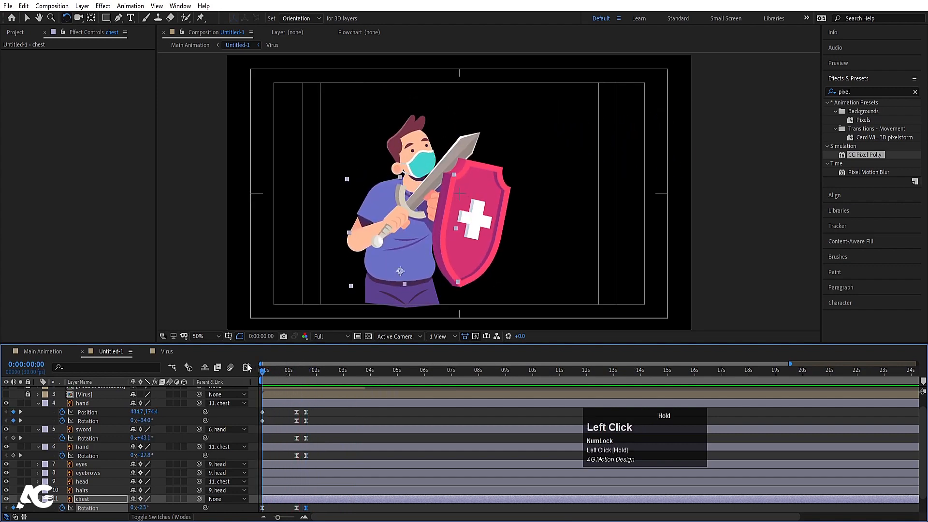
pyautogui.click(88, 430)
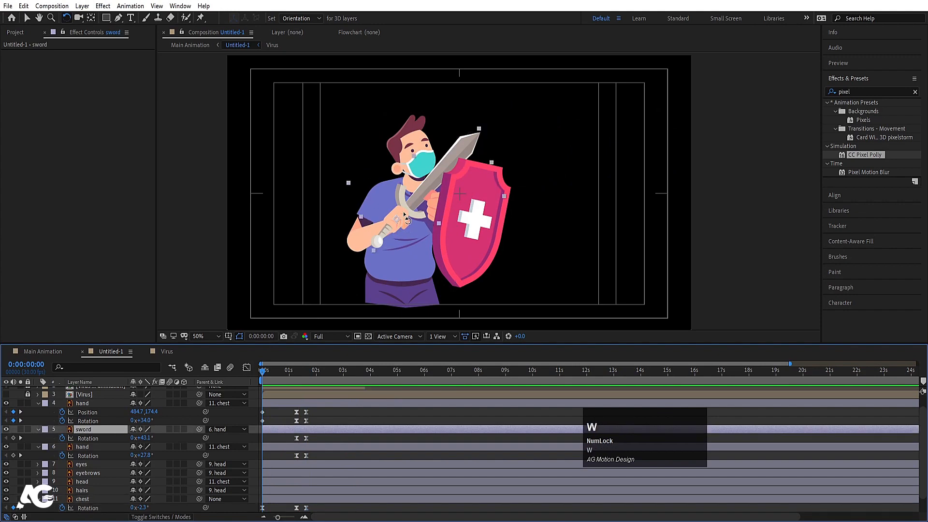
pyautogui.moveTo(403, 211); pyautogui.dragTo(401, 210)
pyautogui.press('space')
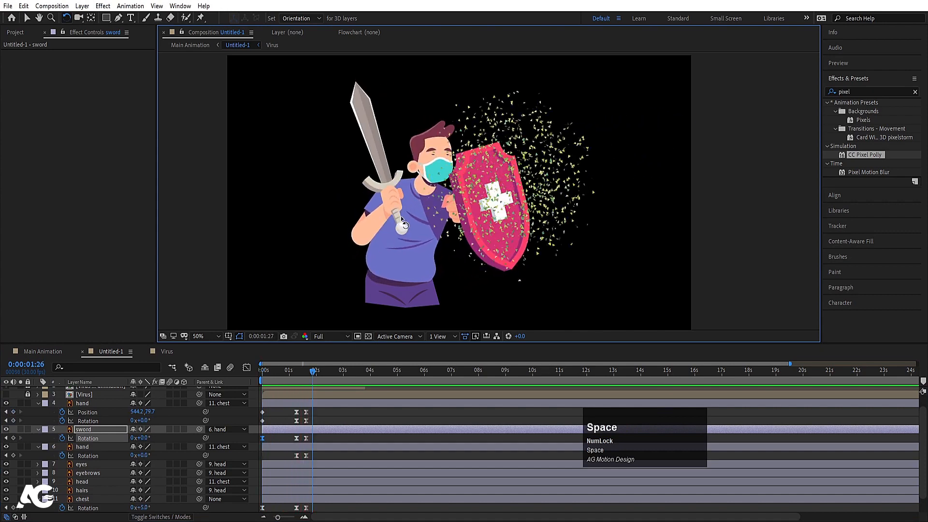
pyautogui.press('space')
# Rotate the sword to about 9° at 0:00:02:05 and replay the animation from the start.
pyautogui.press('space')
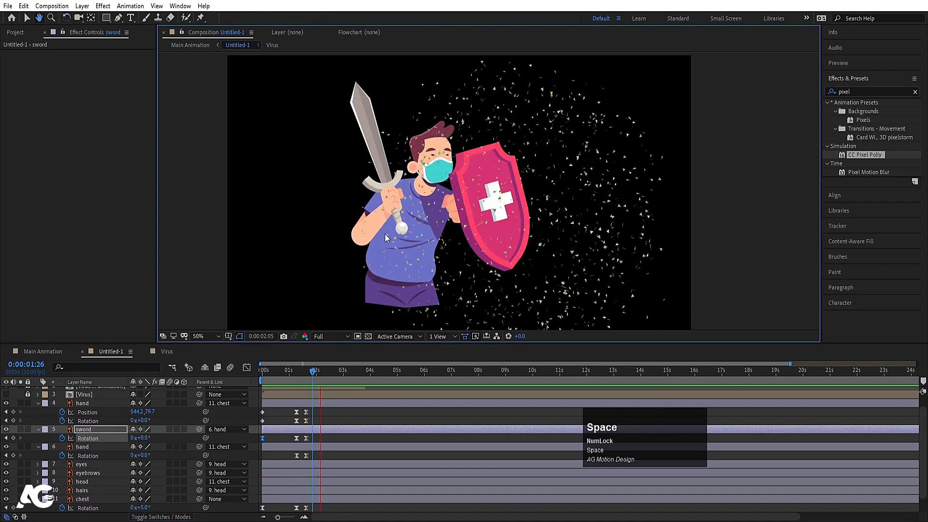
pyautogui.click(387, 186)
pyautogui.moveTo(387, 187); pyautogui.dragTo(389, 186)
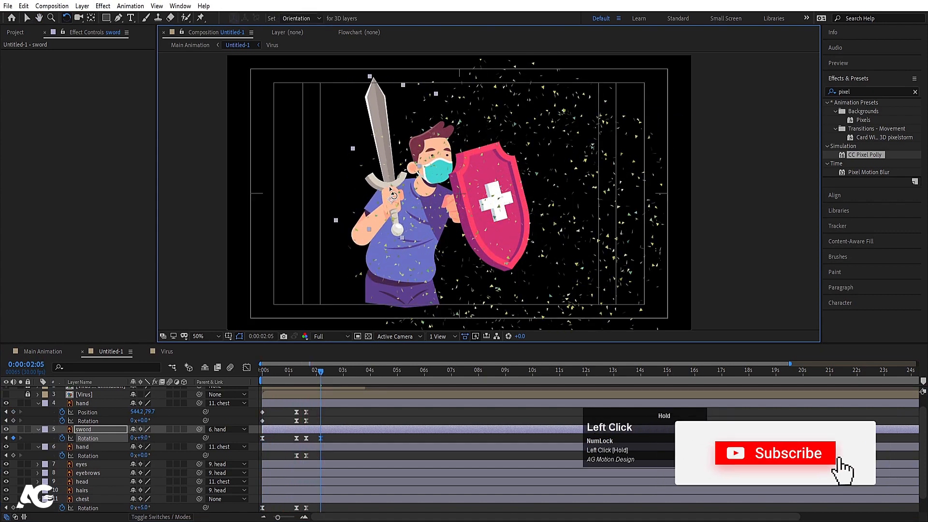
pyautogui.moveTo(283, 372); pyautogui.dragTo(264, 373)
pyautogui.press('space')
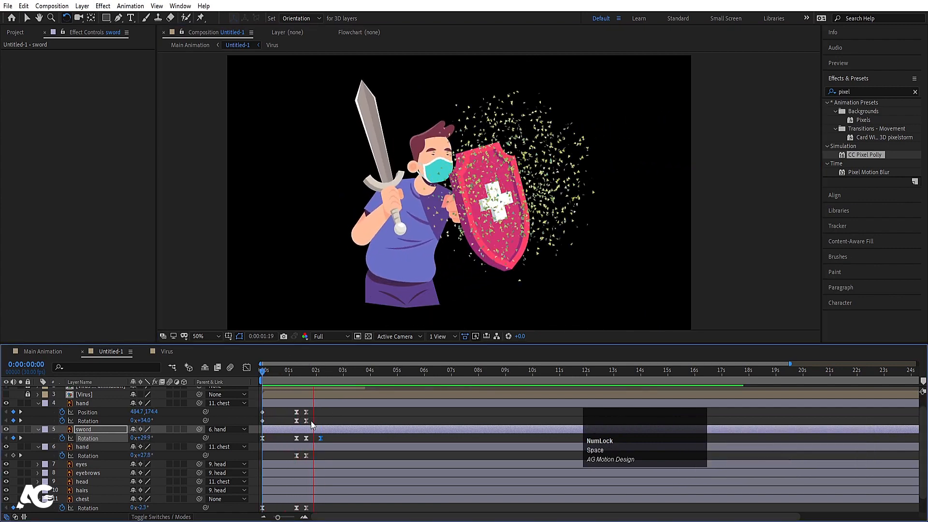
pyautogui.press('space')
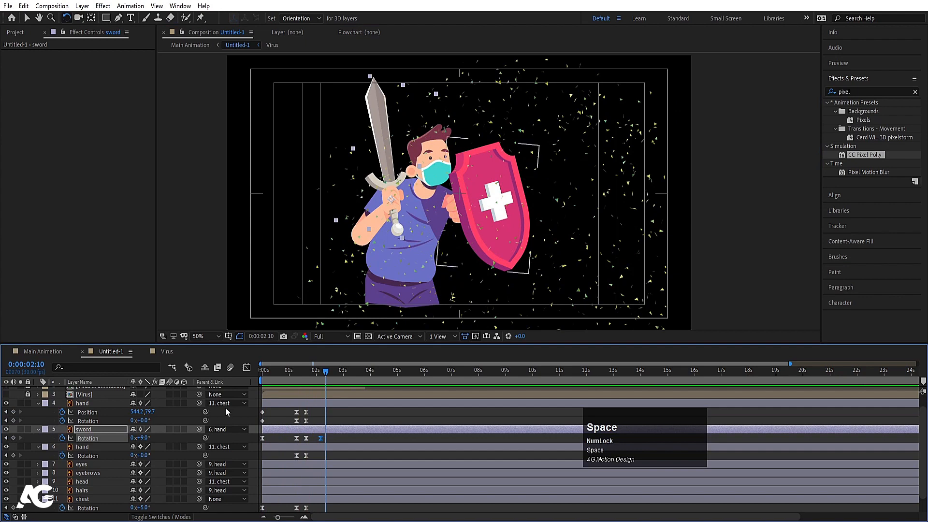
# Show and unlock the second virus animation layer and shift it earlier to start at about 0:00:01:04.
pyautogui.scroll(1, 28, 417)
pyautogui.click(6, 391)
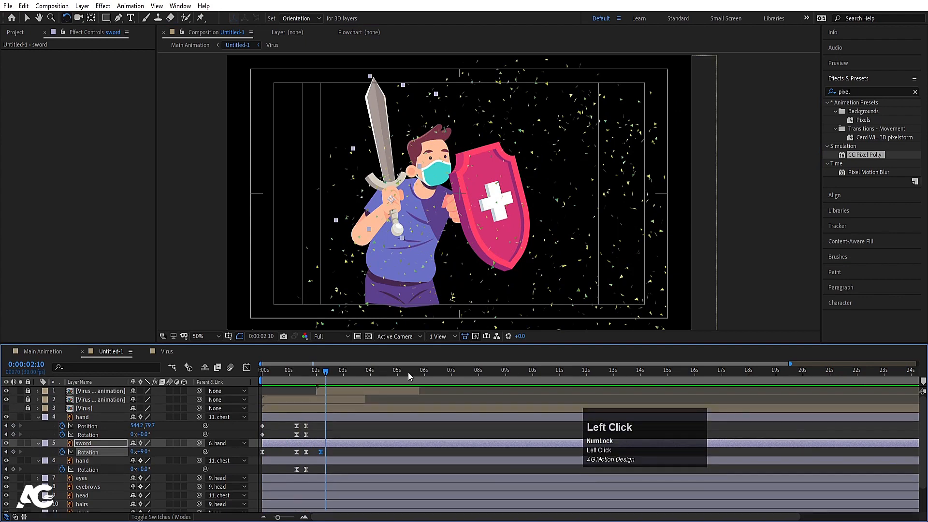
pyautogui.press('space')
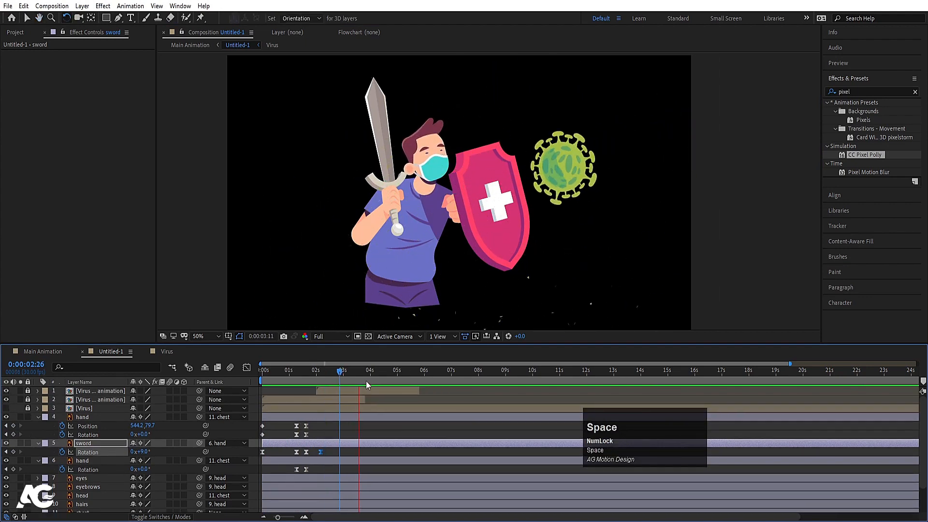
pyautogui.moveTo(347, 370); pyautogui.dragTo(319, 374)
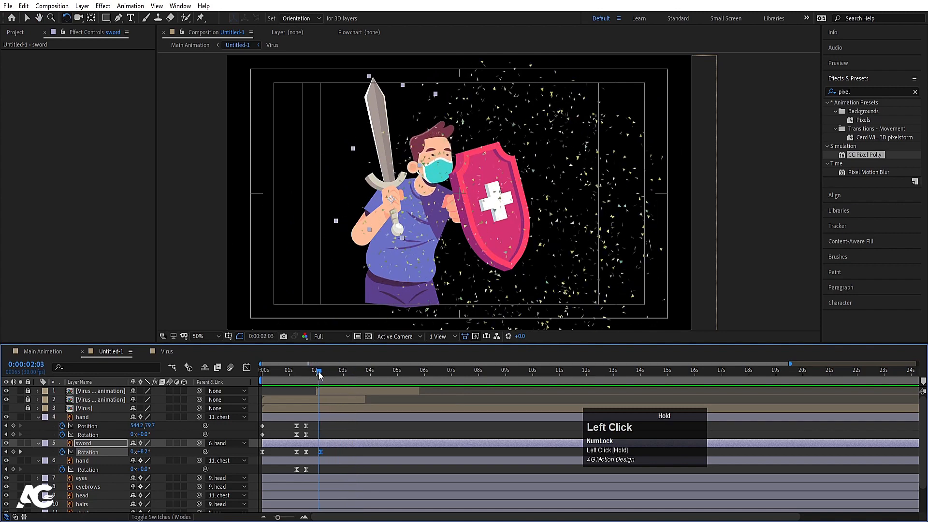
pyautogui.click(358, 392)
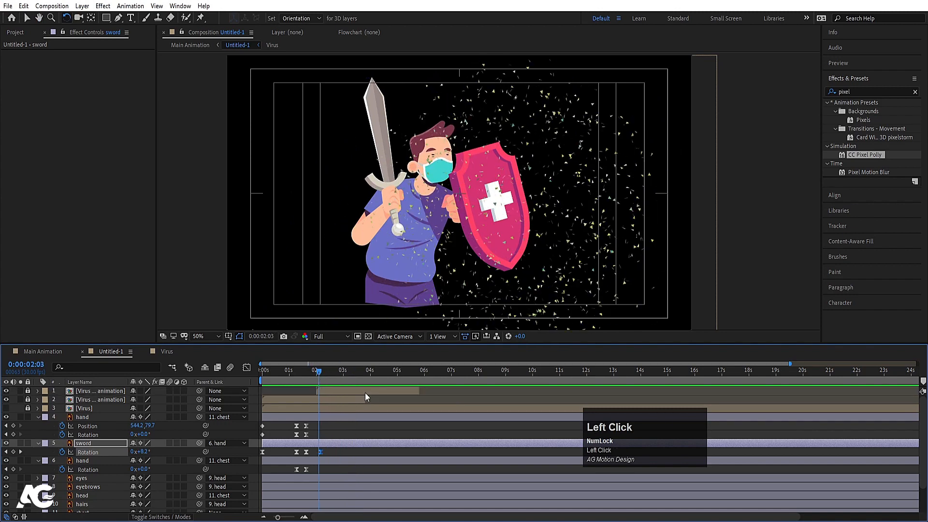
pyautogui.click(28, 391)
pyautogui.moveTo(367, 387); pyautogui.dragTo(308, 375)
# Play the second virus's approach and add a chest rotation keyframe holding the current value at 0:00:02:02.
pyautogui.press('space')
pyautogui.scroll(-4, 320, 390)
pyautogui.press('space')
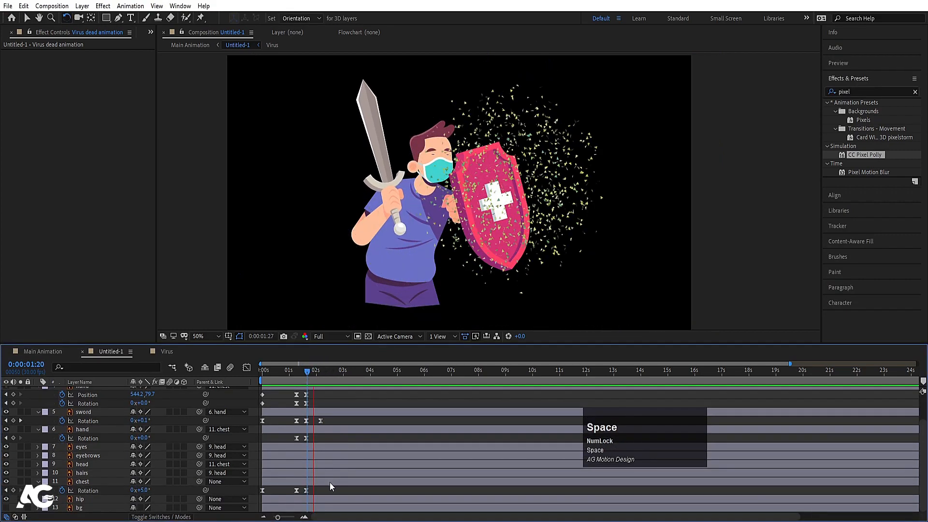
pyautogui.click(326, 480)
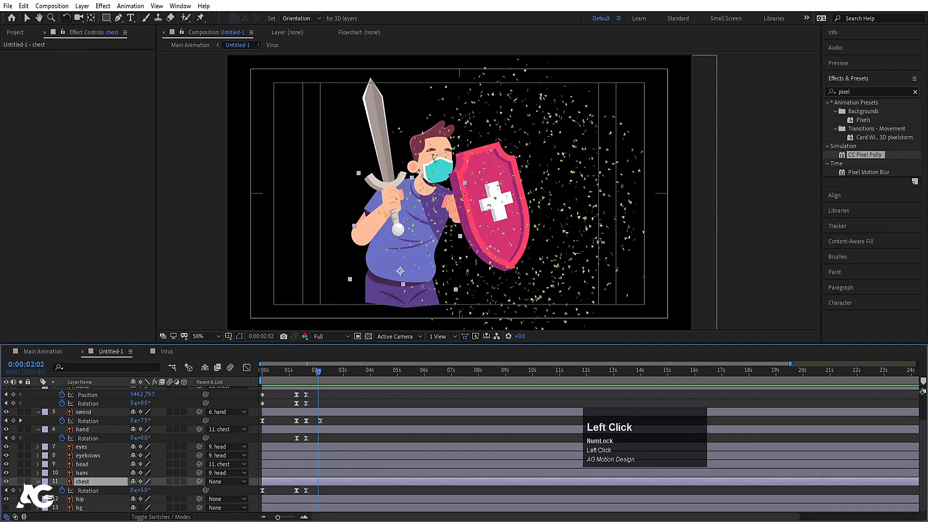
pyautogui.click(13, 490)
# Retime the chest's hold keyframe to 0:00:01:24 and rotate the chest forward to about 16° at 0:00:02:04.
pyautogui.press('space')
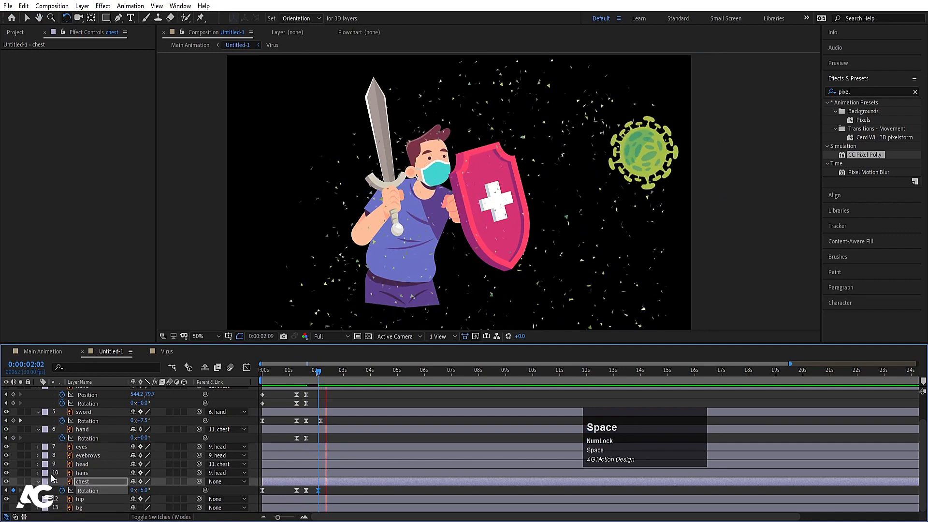
pyautogui.moveTo(429, 227); pyautogui.dragTo(435, 220)
pyautogui.press('space')
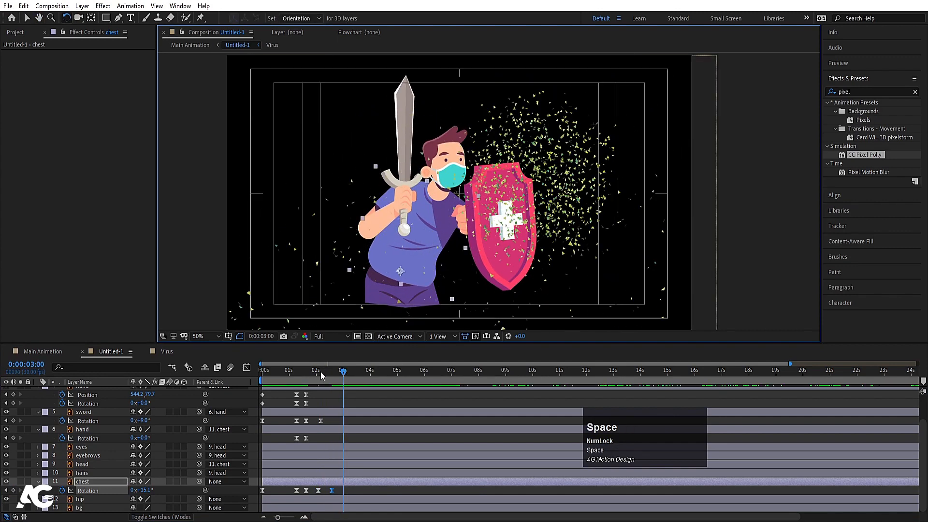
pyautogui.moveTo(317, 372); pyautogui.dragTo(312, 373)
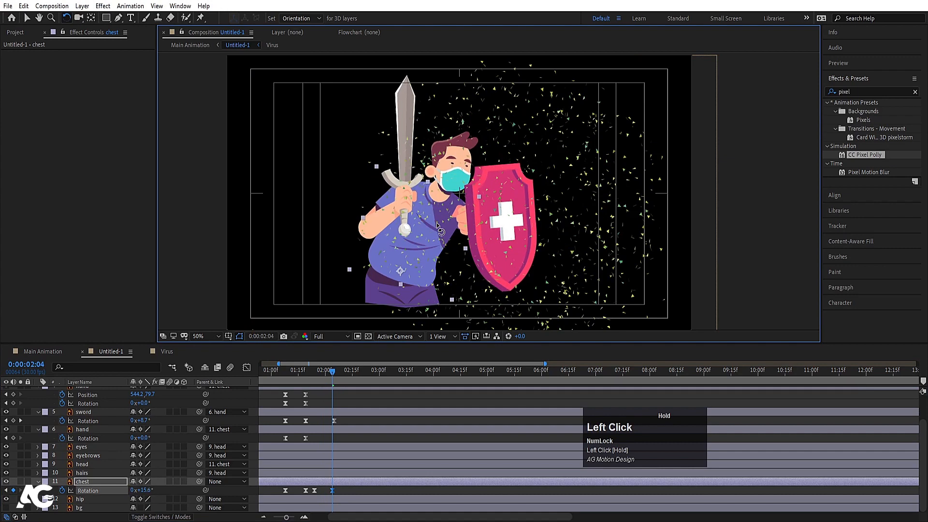
pyautogui.moveTo(437, 223); pyautogui.dragTo(437, 224)
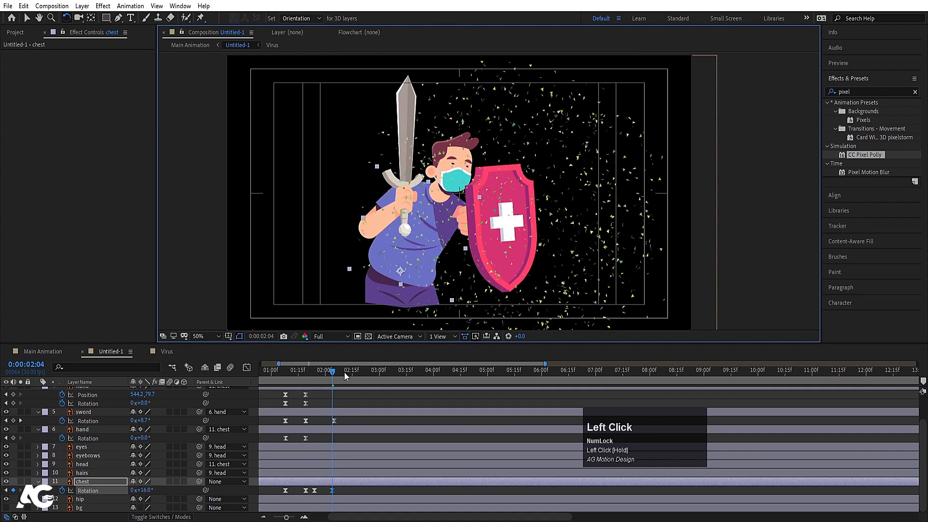
# Rotate the chest back to about -11.9° at 0:00:02:15 and forward to about 10.6° at 0:00:02:23, and play the result.
pyautogui.moveTo(345, 376); pyautogui.dragTo(352, 375)
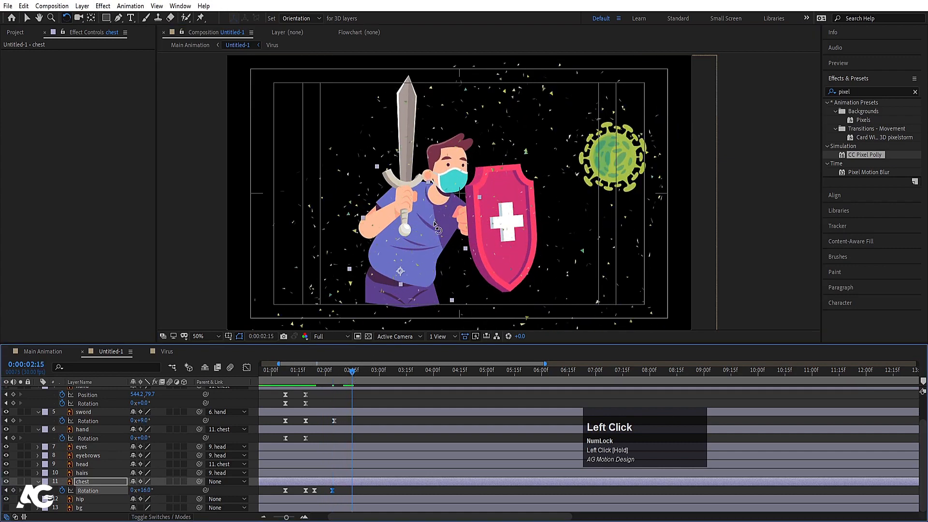
pyautogui.moveTo(434, 223); pyautogui.dragTo(408, 214)
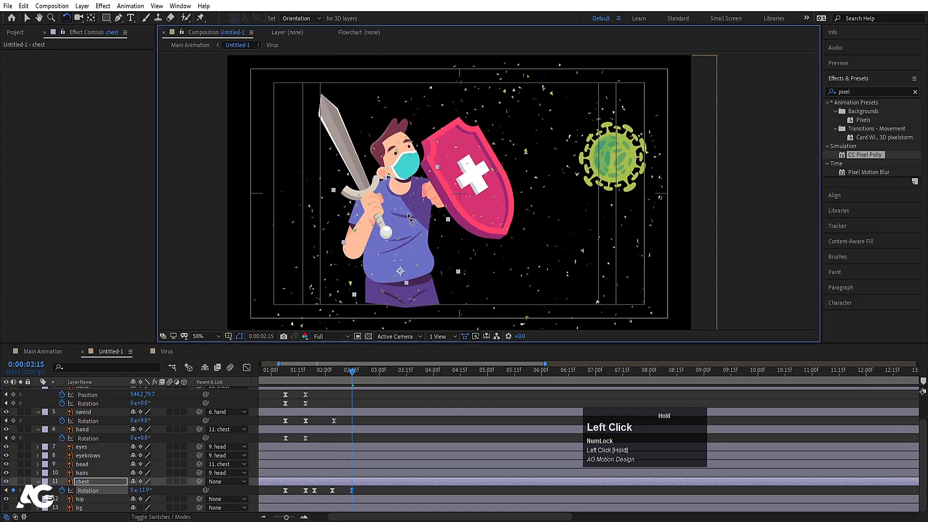
pyautogui.moveTo(352, 375); pyautogui.dragTo(366, 378)
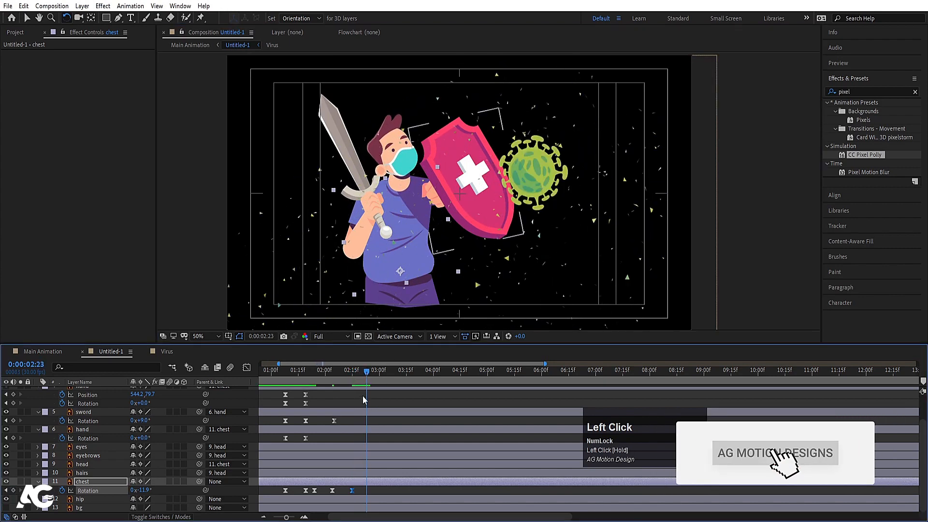
pyautogui.moveTo(421, 193); pyautogui.dragTo(452, 203)
pyautogui.click(291, 373)
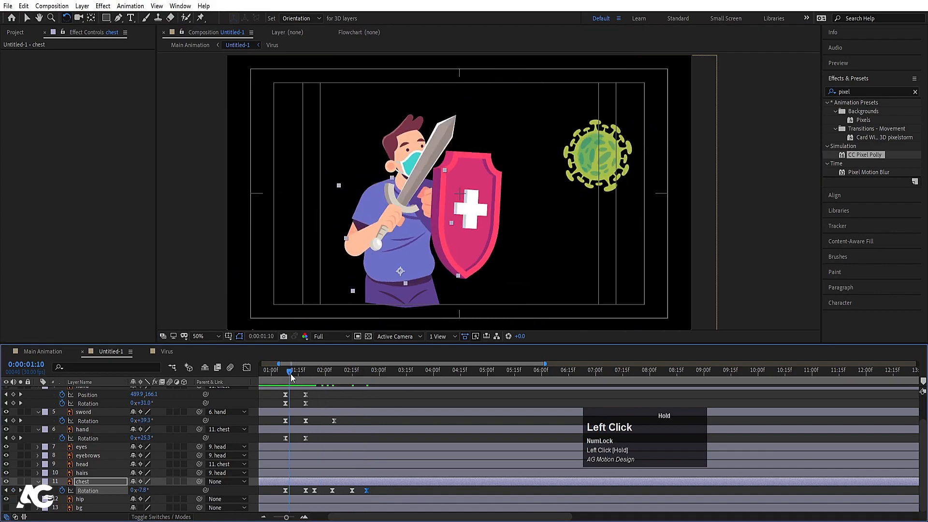
pyautogui.press('space')
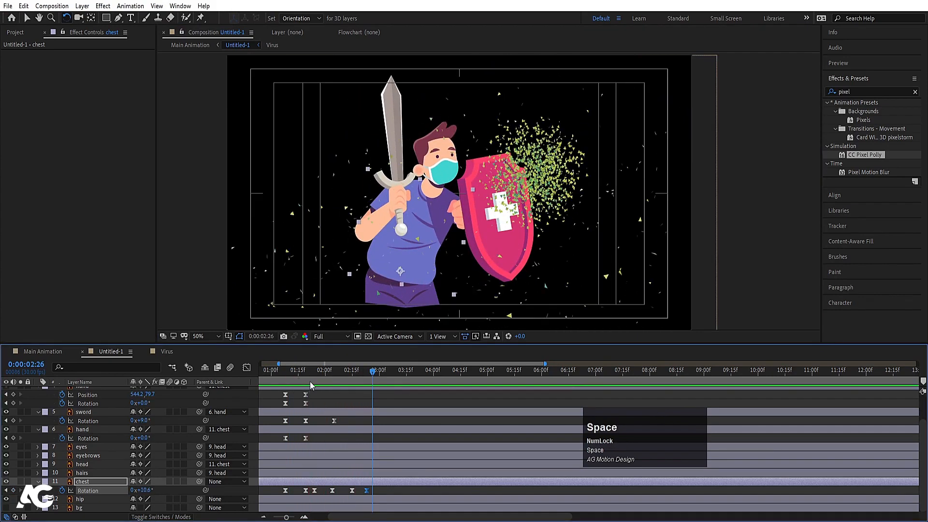
# Add a rotation keyframe holding the current value on the shield hand at 0:00:01:24.
pyautogui.moveTo(313, 377); pyautogui.dragTo(315, 375)
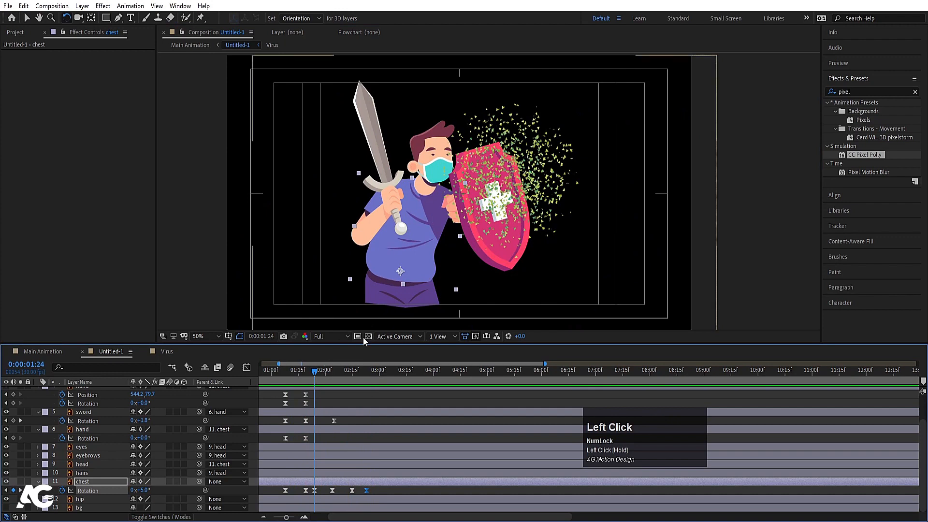
pyautogui.click(321, 492)
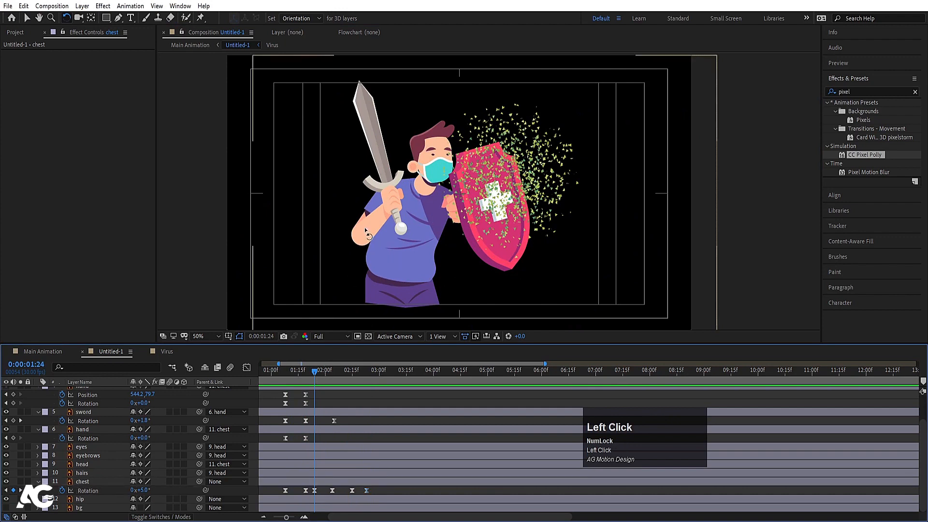
pyautogui.scroll(2, 334, 450)
pyautogui.click(75, 418)
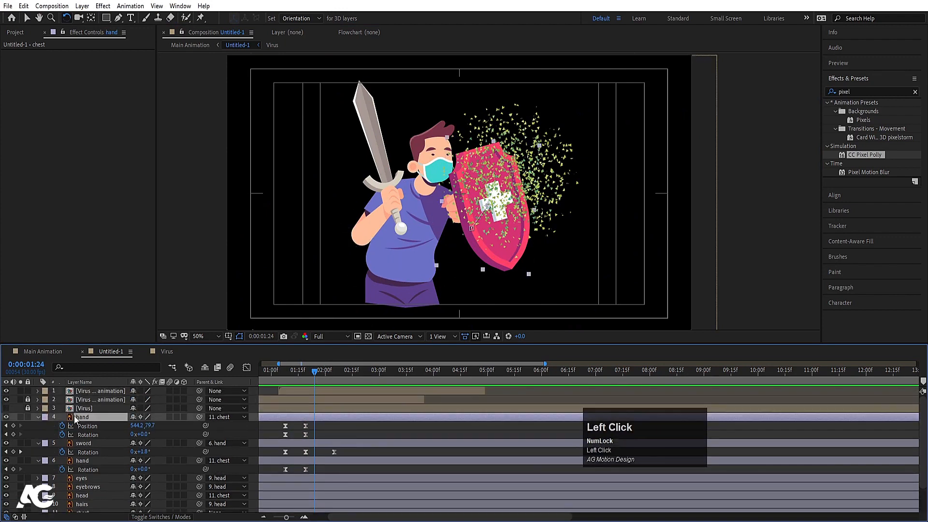
pyautogui.scroll(-2, 300, 466)
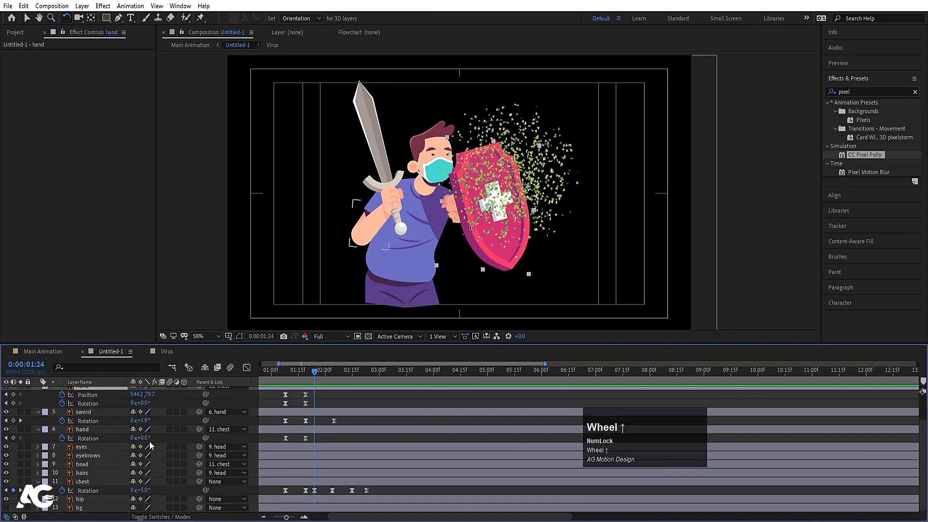
pyautogui.scroll(2, 145, 444)
pyautogui.press('r')
pyautogui.press('r')
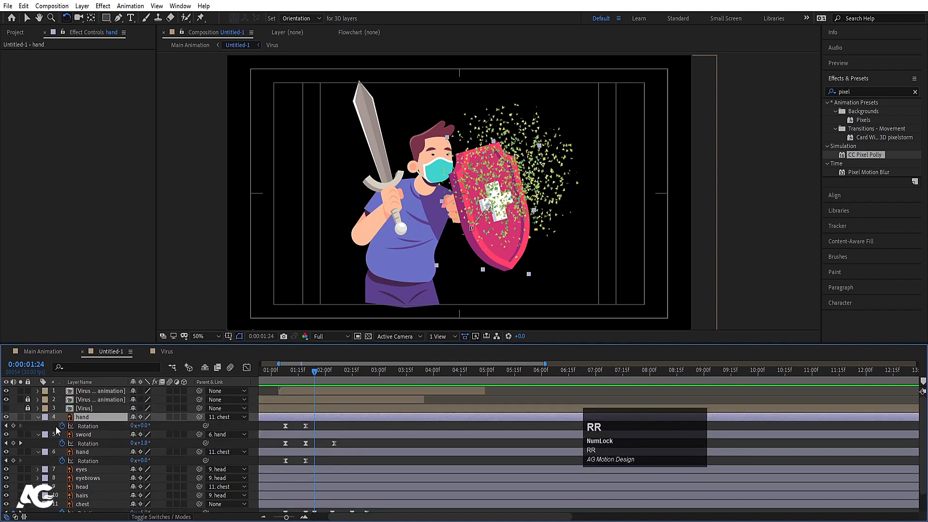
pyautogui.click(13, 425)
pyautogui.scroll(-1, 360, 435)
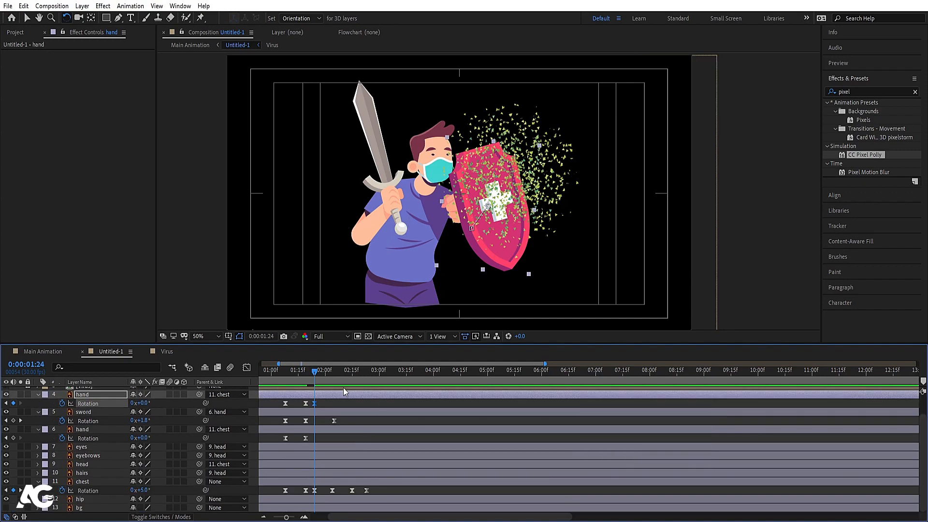
# Rotate the shield hand to about 31.1° at 0:00:02:13.
pyautogui.press('space')
pyautogui.press('space')
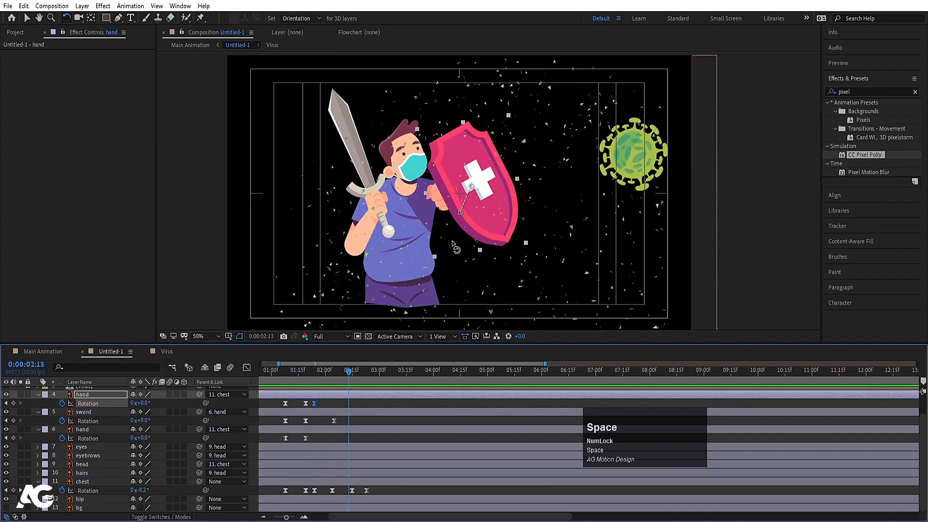
pyautogui.moveTo(477, 168); pyautogui.dragTo(495, 154)
# Add a shield hand position keyframe at 0:00:01:24 and lower the hand to about 515.5, 194.8 at 0:00:02:13.
pyautogui.press('u')
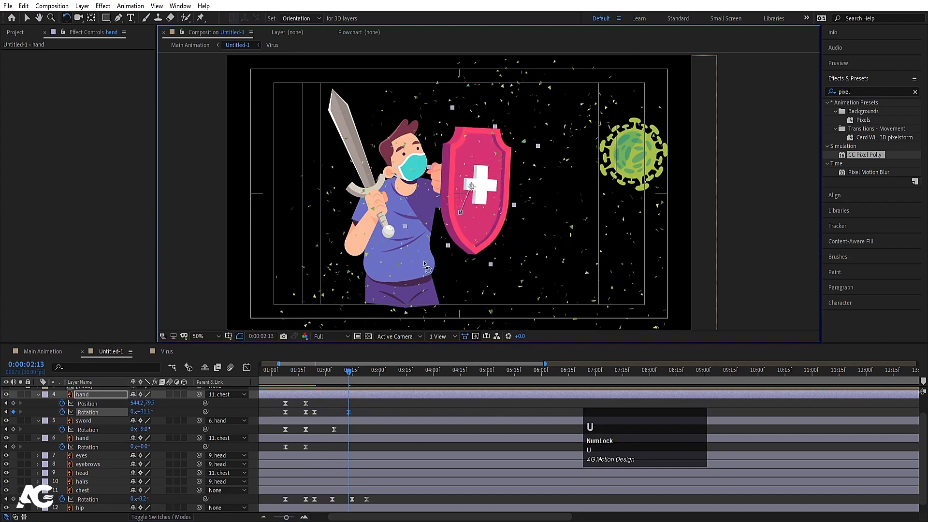
pyautogui.press('j')
pyautogui.press('j')
pyautogui.press('j')
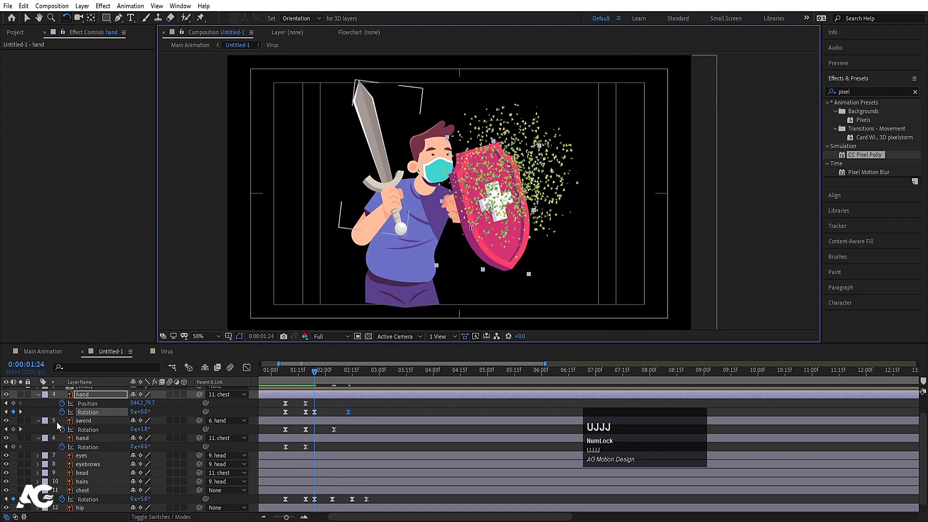
pyautogui.click(13, 403)
pyautogui.moveTo(337, 378); pyautogui.dragTo(348, 379)
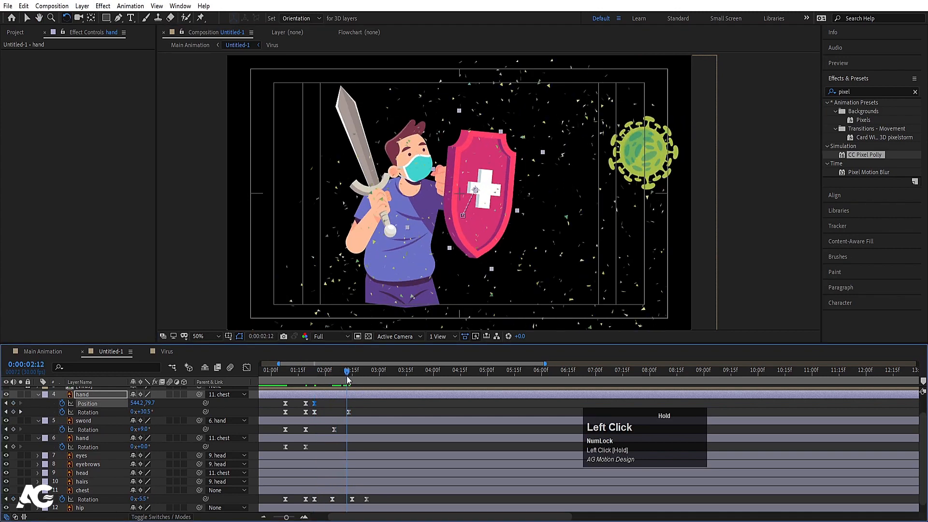
pyautogui.press('v')
pyautogui.moveTo(485, 234); pyautogui.dragTo(491, 240)
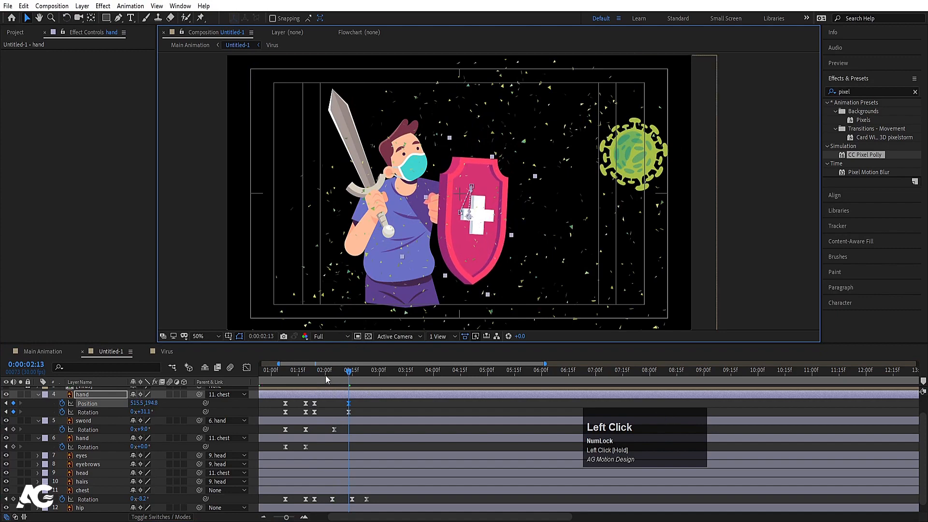
# Play and scrub the shield hand's motion from about 0:00:01:24 as the second virus approaches.
pyautogui.click(312, 373)
pyautogui.press('space')
pyautogui.press('space')
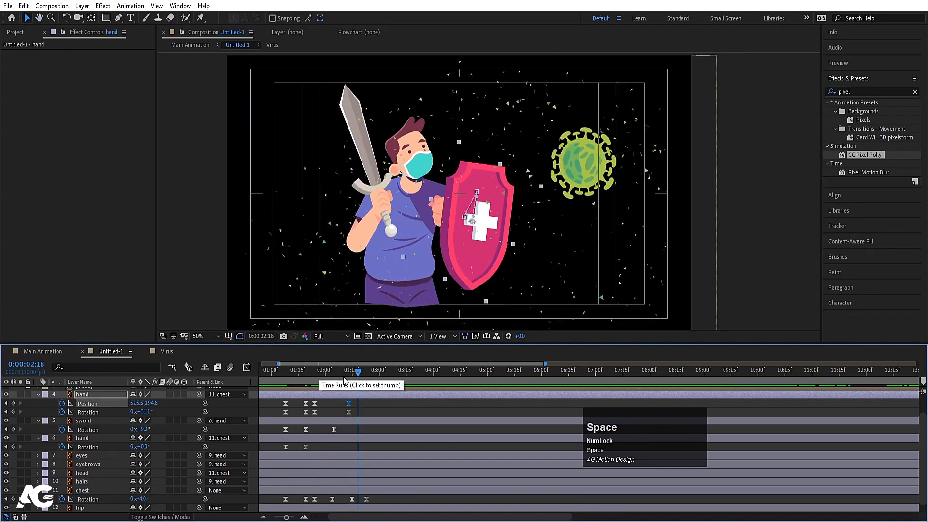
pyautogui.moveTo(325, 373); pyautogui.dragTo(315, 372)
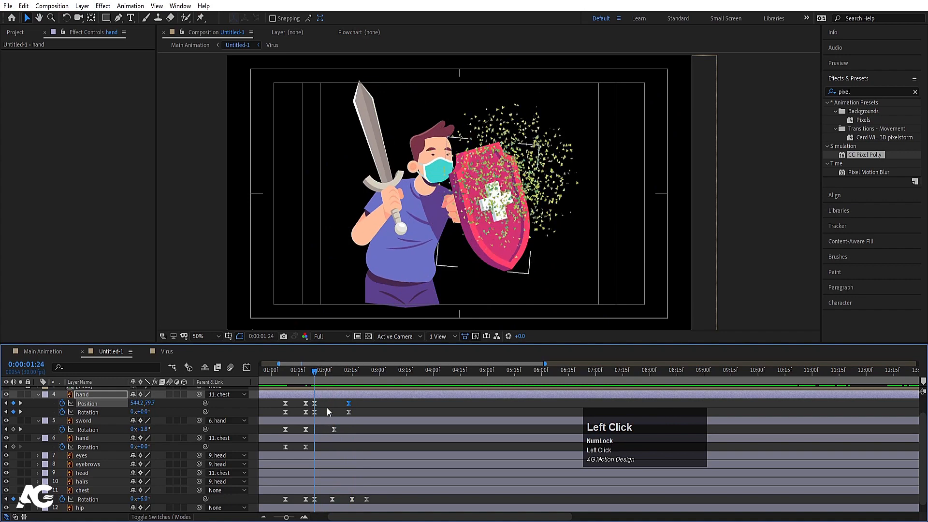
# Collapse the shield hand's keyframes and lock the unlocked virus dead animation layer.
pyautogui.press('u')
pyautogui.click(379, 220)
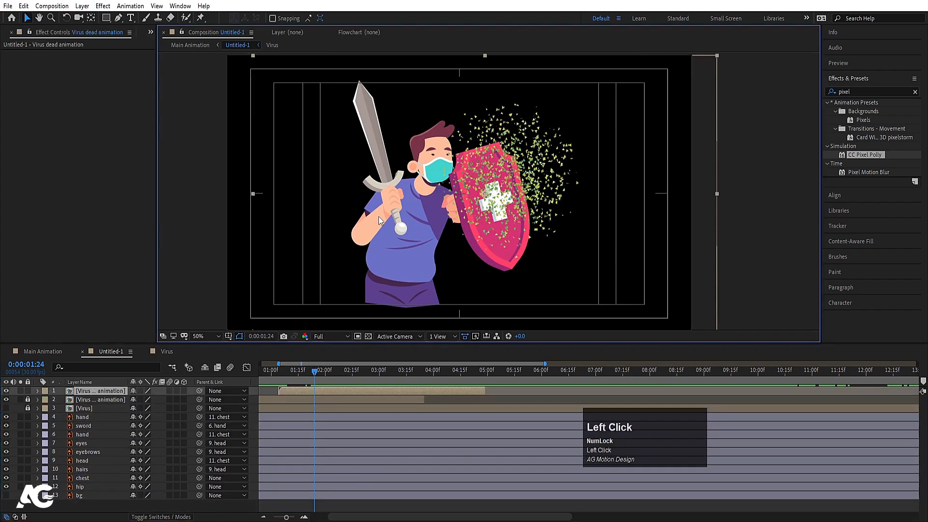
pyautogui.click(28, 390)
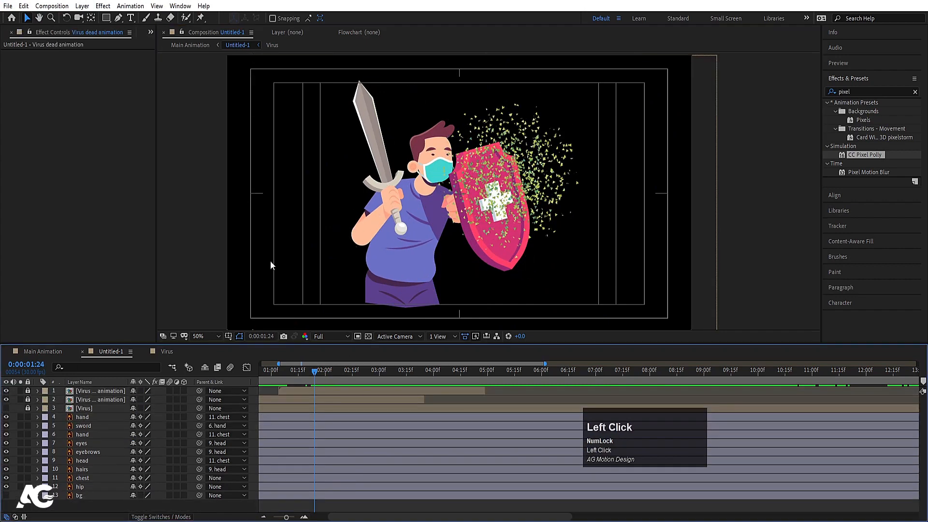
# Reveal the sword hand's rotation and the chest keyframes, and add a sword hand rotation keyframe at 0:00:01:24.
pyautogui.click(360, 230)
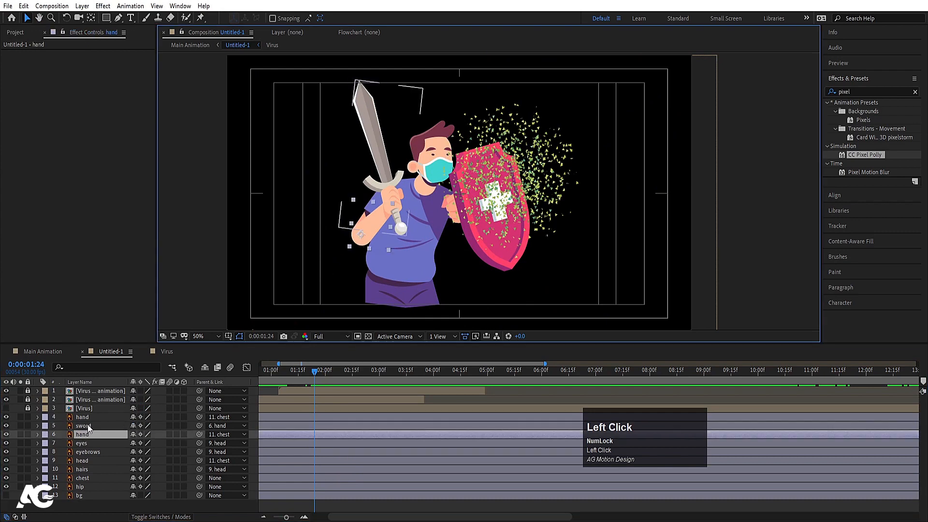
pyautogui.press('r')
pyautogui.click(89, 486)
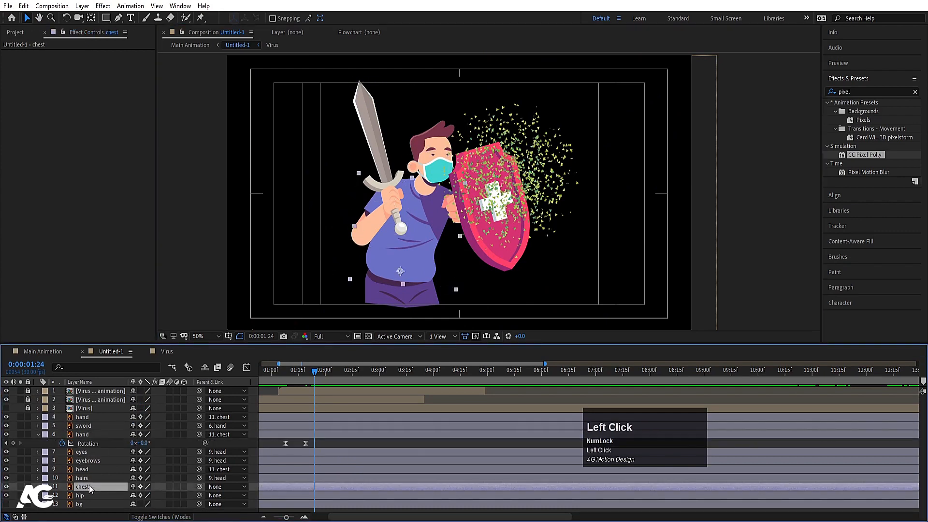
pyautogui.press('u')
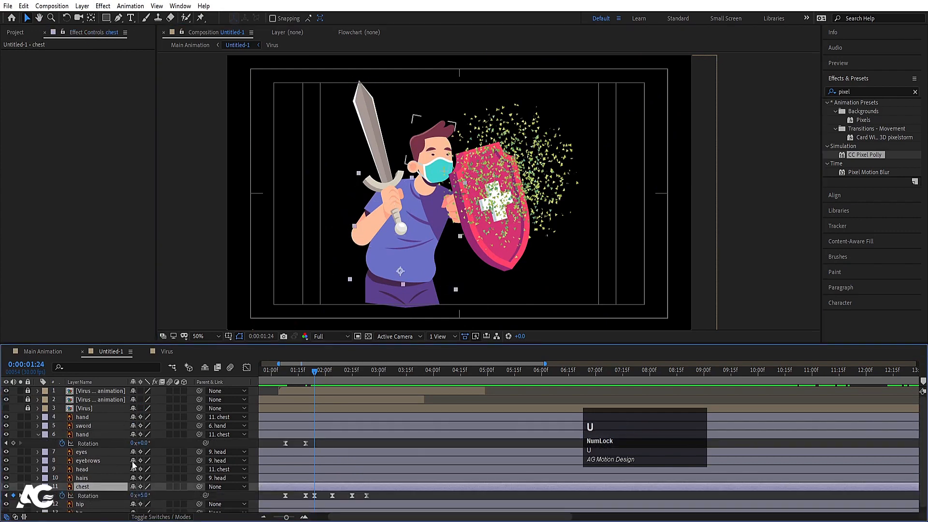
pyautogui.click(321, 438)
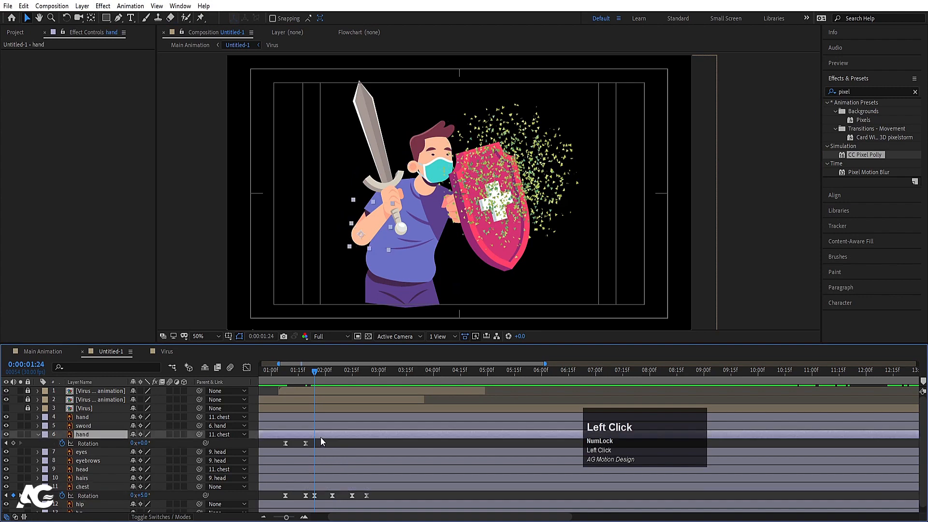
pyautogui.click(14, 443)
# Rotate the sword hand backward to about -86.1° at 0:00:02:04 and preview the motion.
pyautogui.press('k')
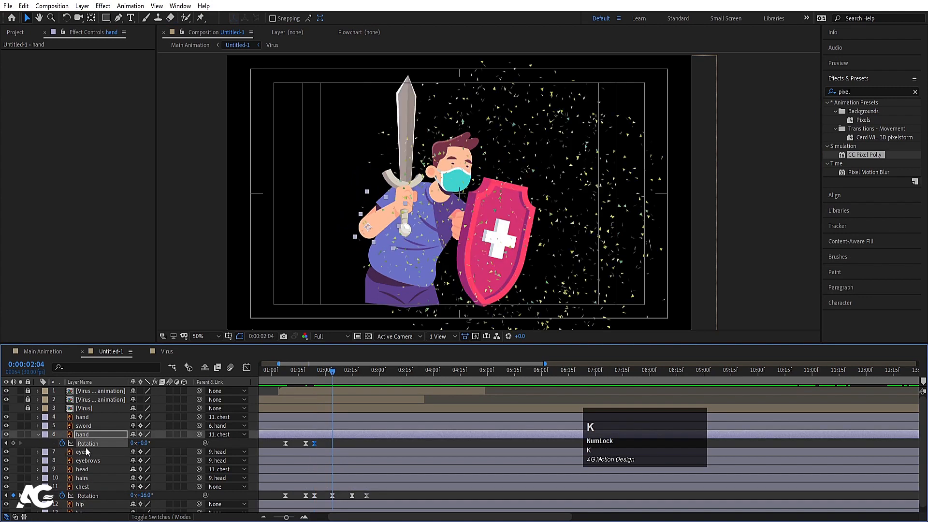
pyautogui.press('w')
pyautogui.moveTo(388, 227); pyautogui.dragTo(356, 202)
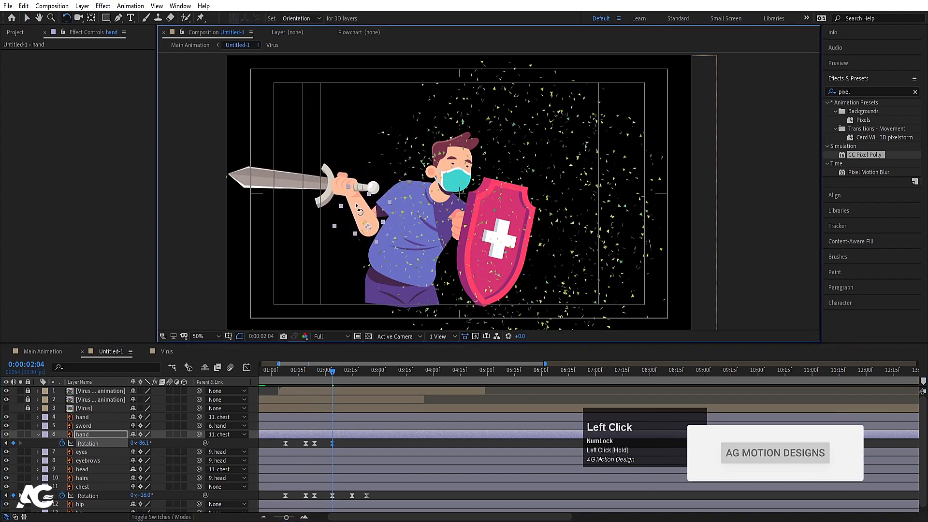
pyautogui.press('k')
pyautogui.press('j')
pyautogui.press('j')
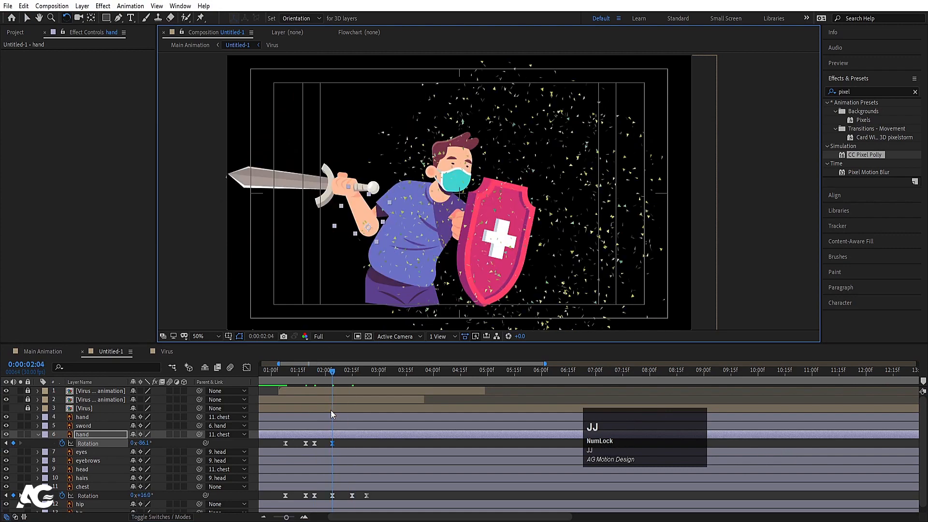
pyautogui.press('space')
pyautogui.press('j')
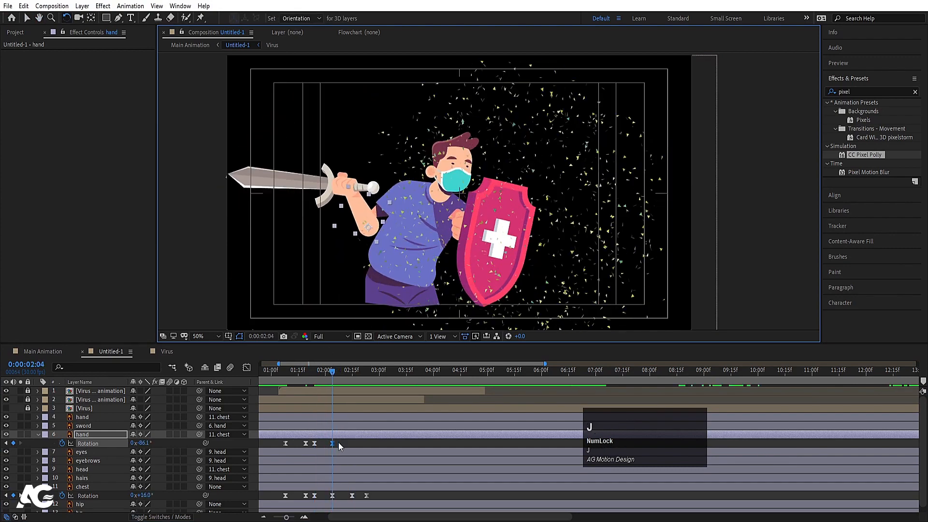
# Shift the sword hand's last two rotation keyframes later so the first of them sits at 0:00:02:04.
pyautogui.press('h')
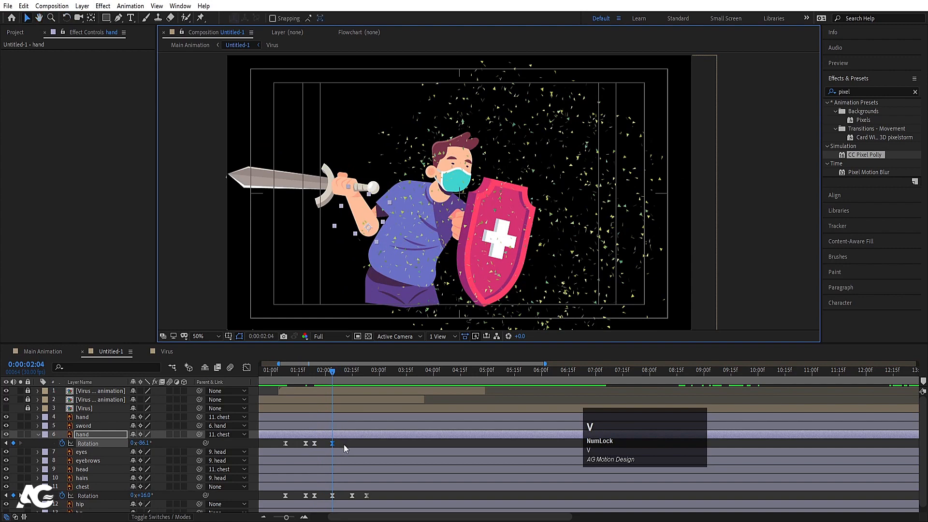
pyautogui.moveTo(343, 444)
pyautogui.mouseDown()
pyautogui.moveTo(316, 451)
pyautogui.moveTo(333, 446)
pyautogui.mouseUp()
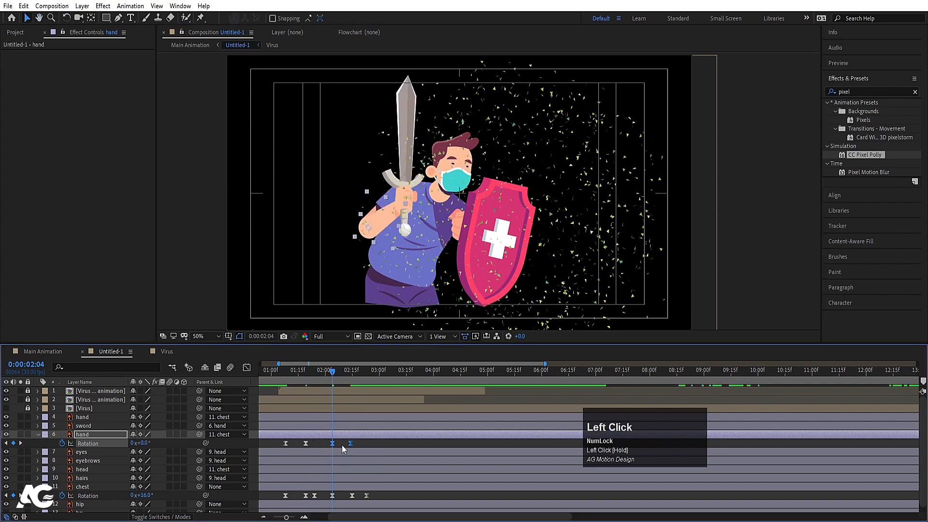
pyautogui.click(341, 444)
# Swing the sword hand forward to about 26.8° at the chest keyframe on 0:00:02:23.
pyautogui.press('k')
pyautogui.press('k')
pyautogui.press('k')
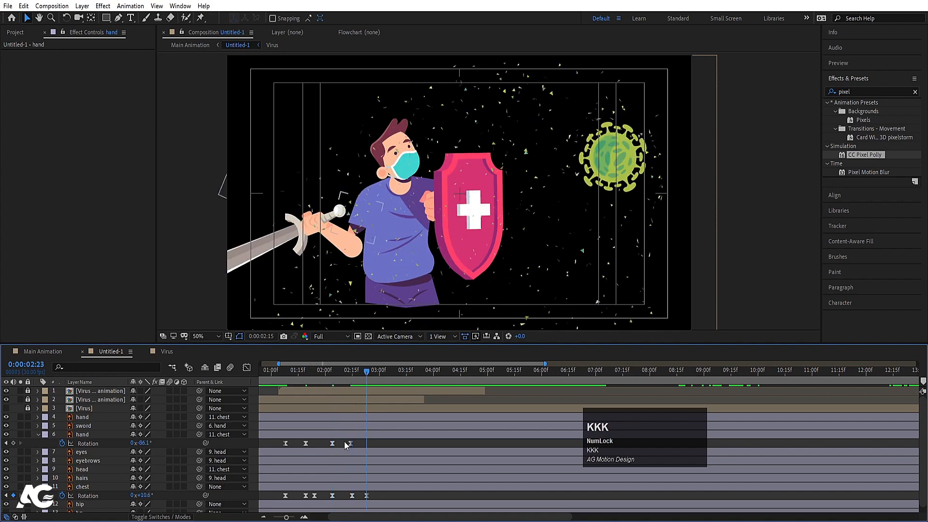
pyautogui.click(364, 227)
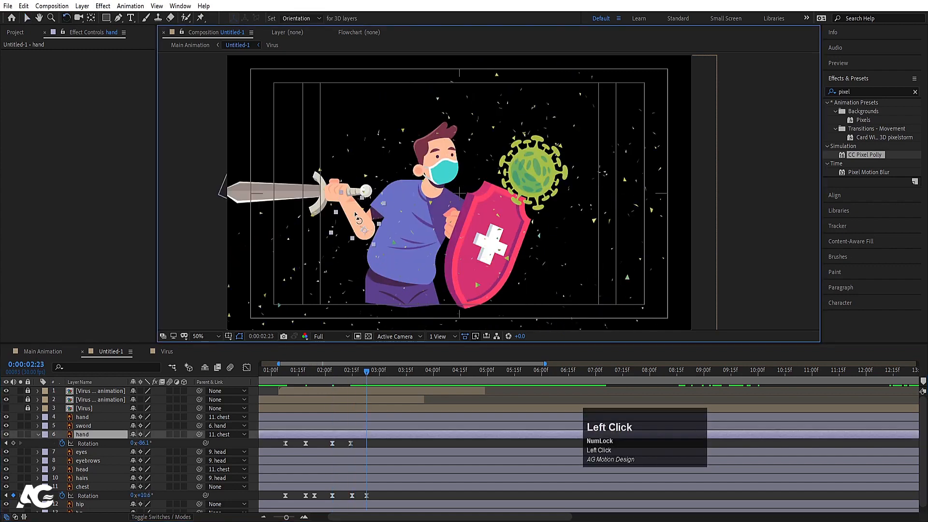
pyautogui.moveTo(355, 211); pyautogui.dragTo(412, 216)
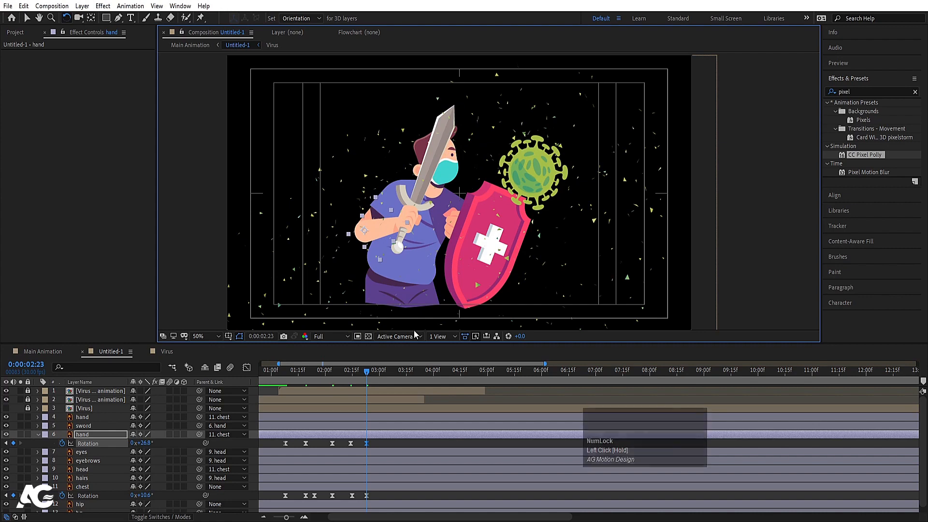
# Add a sword rotation keyframe at 0:00:02:15 and rotate the sword to about 55.5° at 0:00:02:23.
pyautogui.press('j')
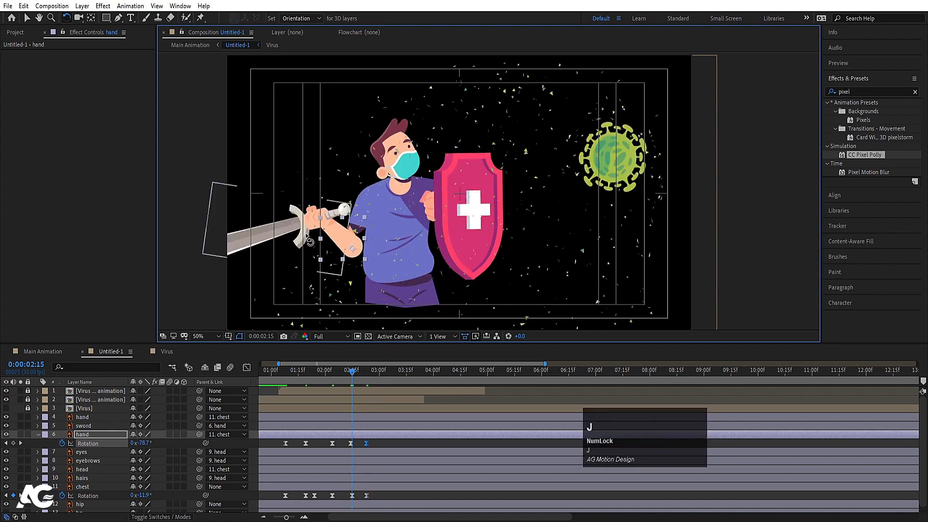
pyautogui.click(268, 236)
pyautogui.press('r')
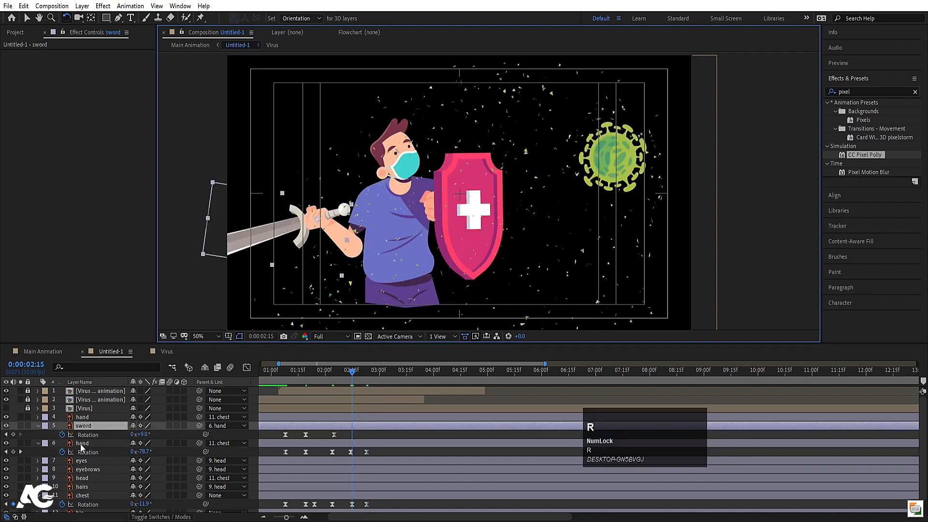
pyautogui.click(13, 435)
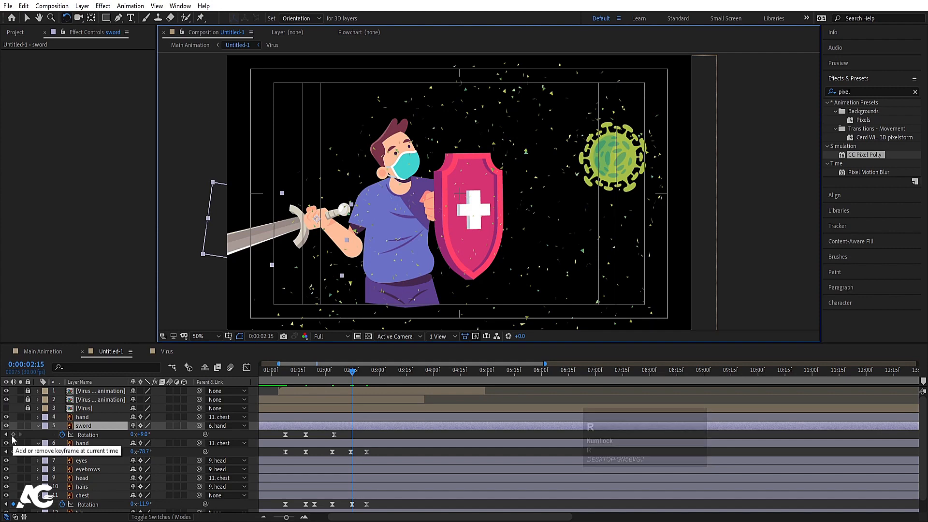
pyautogui.press('k')
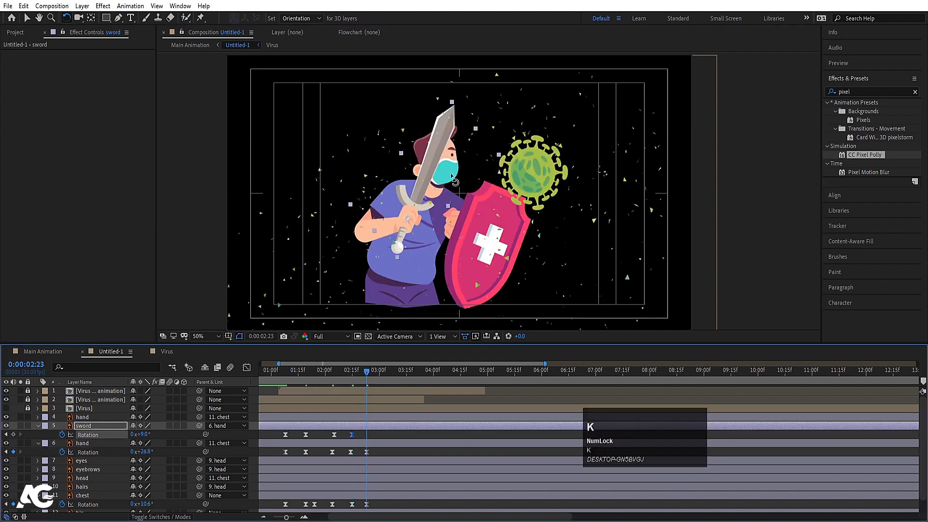
pyautogui.moveTo(438, 137); pyautogui.dragTo(495, 179)
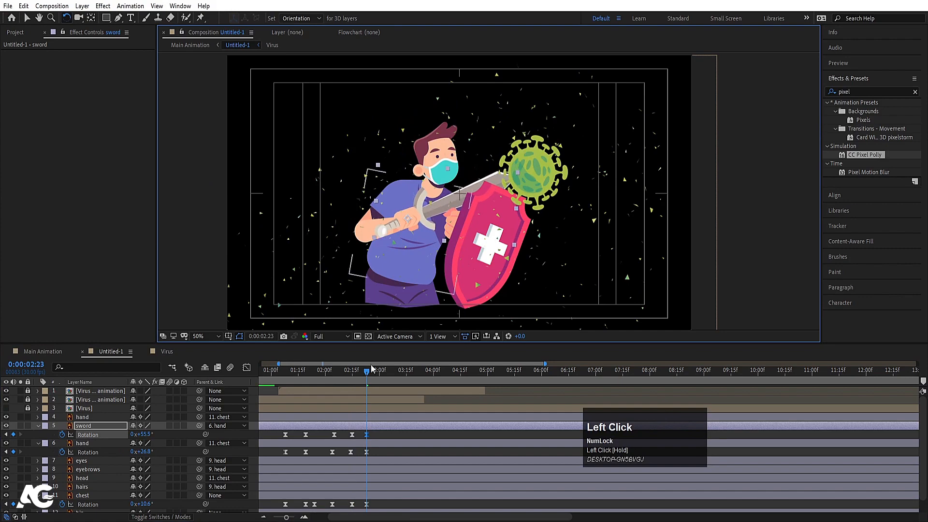
# Play the sword swing from about 0:00:01:15 and scrub to the second virus's impact at 0:00:02:23.
pyautogui.click(298, 367)
pyautogui.press('space')
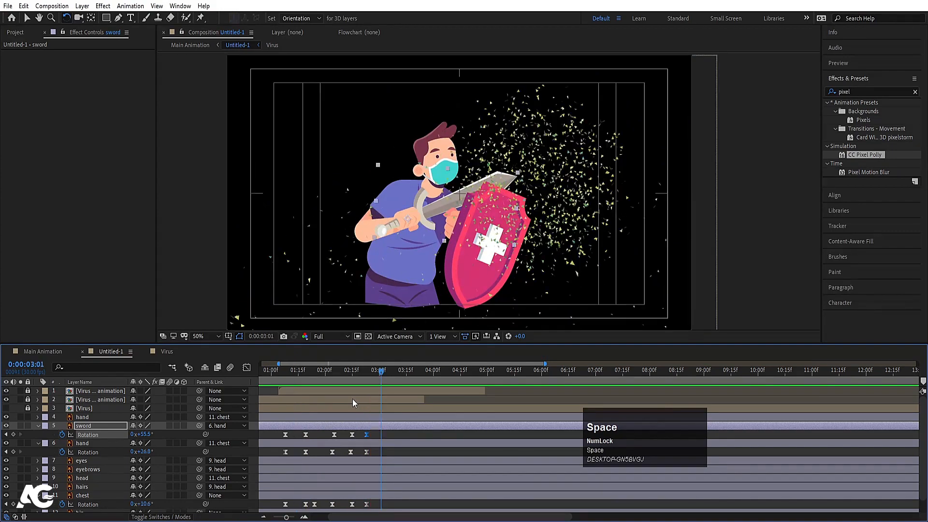
pyautogui.moveTo(376, 376); pyautogui.dragTo(367, 376)
pyautogui.scroll(-1, 367, 381)
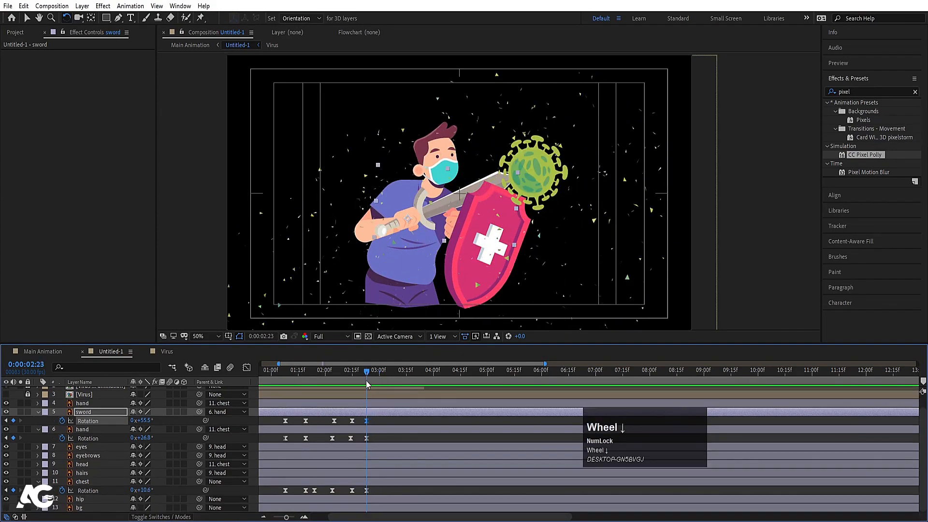
# Rotate the chest back to about 0.5° at 0:00:03:03.
pyautogui.press('space')
pyautogui.click(109, 482)
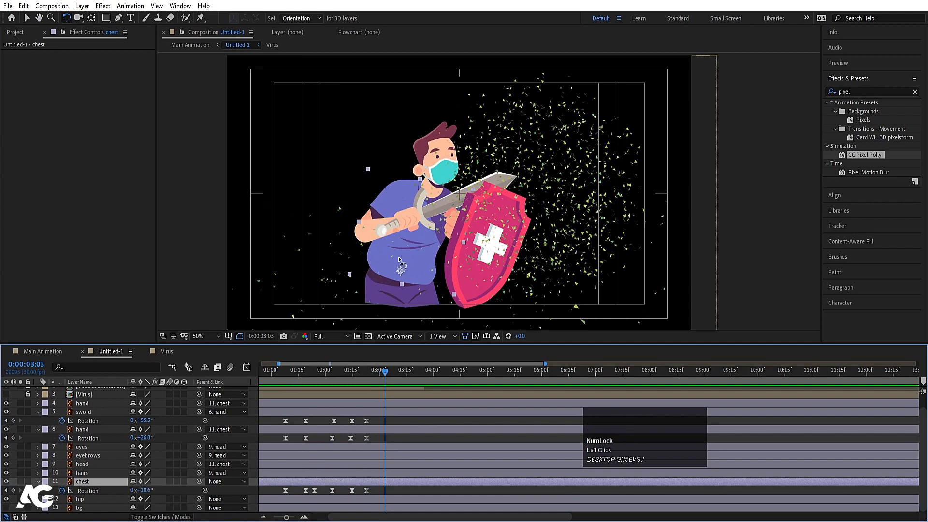
pyautogui.moveTo(409, 188); pyautogui.dragTo(399, 184)
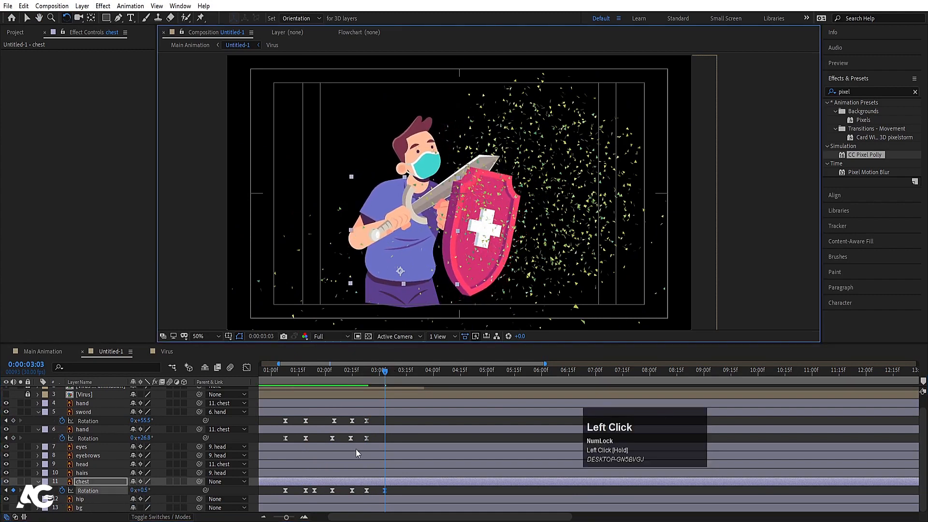
# At 0:00:03:03, rotate the sword hand to about 6.9° and the sword to about -9.1°.
pyautogui.click(379, 430)
pyautogui.moveTo(373, 244); pyautogui.dragTo(371, 236)
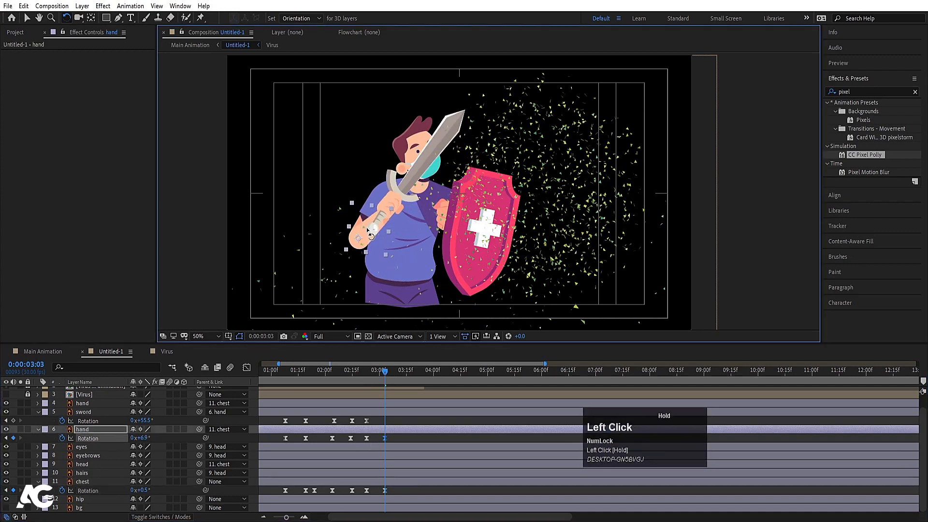
pyautogui.click(381, 413)
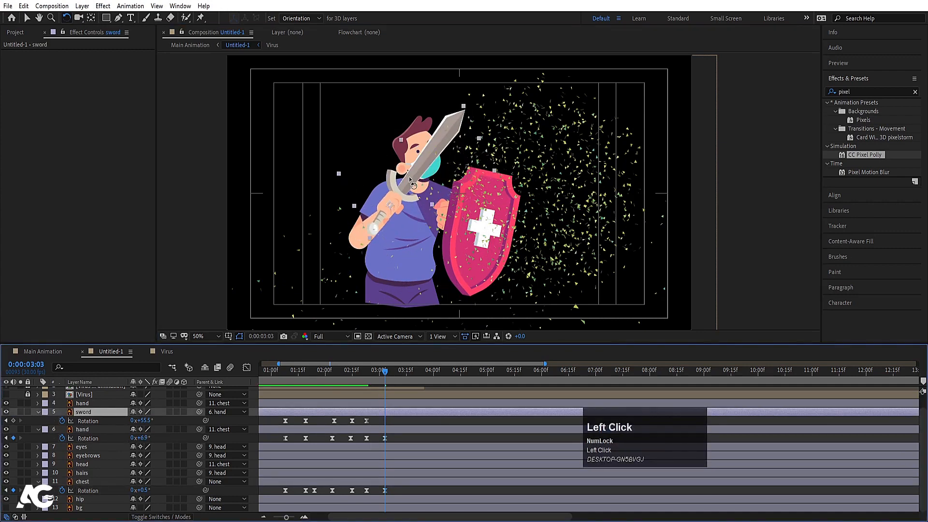
pyautogui.moveTo(410, 178); pyautogui.dragTo(375, 173)
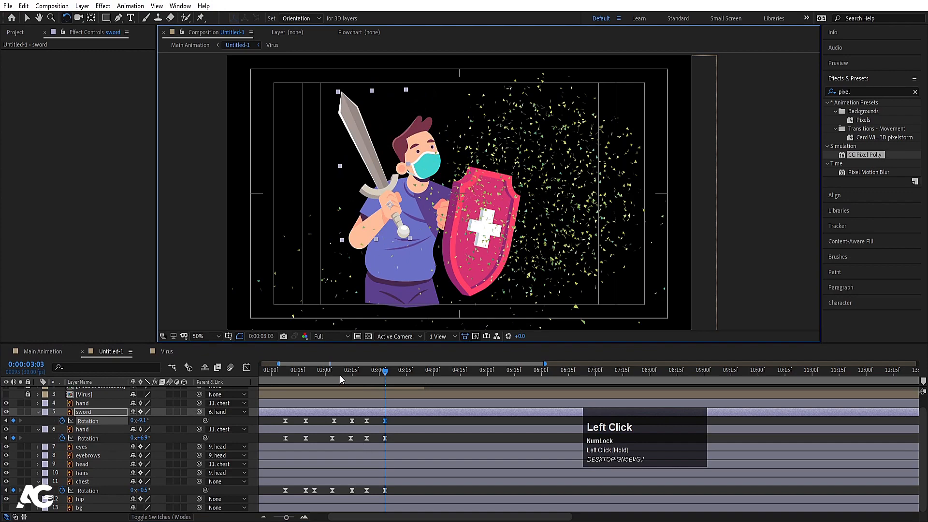
# Strengthen the swing at 0:00:02:23 by rotating the sword hand to about 48.2° and the sword to about 71.7°.
pyautogui.click(306, 370)
pyautogui.press('space')
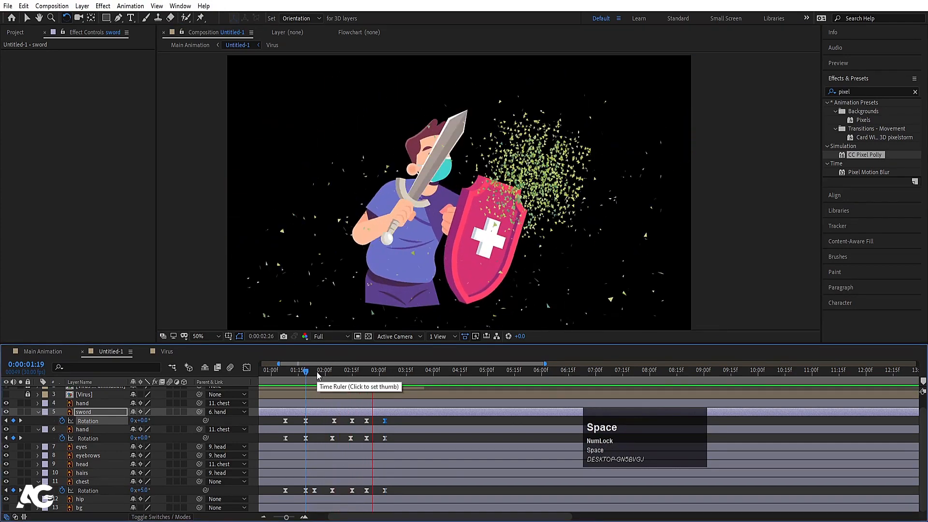
pyautogui.moveTo(372, 376)
pyautogui.mouseDown()
pyautogui.moveTo(358, 374)
pyautogui.moveTo(367, 374)
pyautogui.mouseUp()
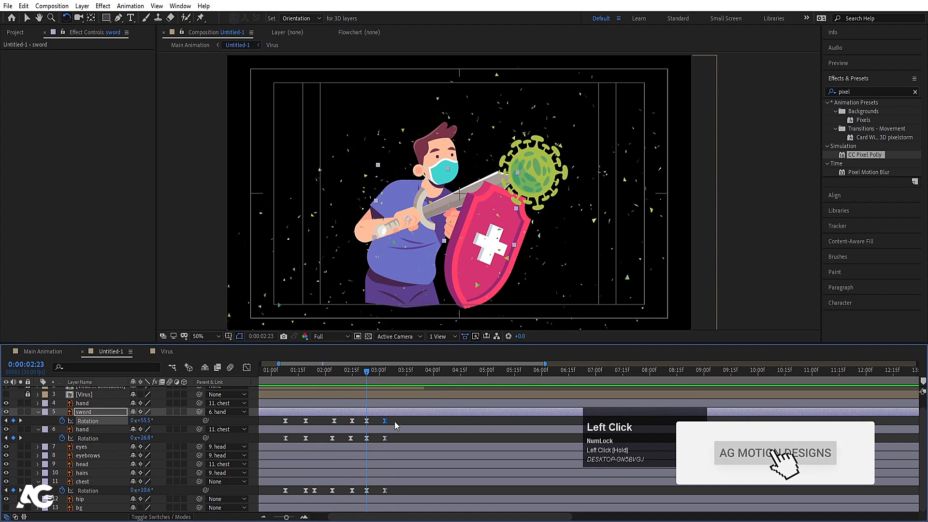
pyautogui.click(370, 429)
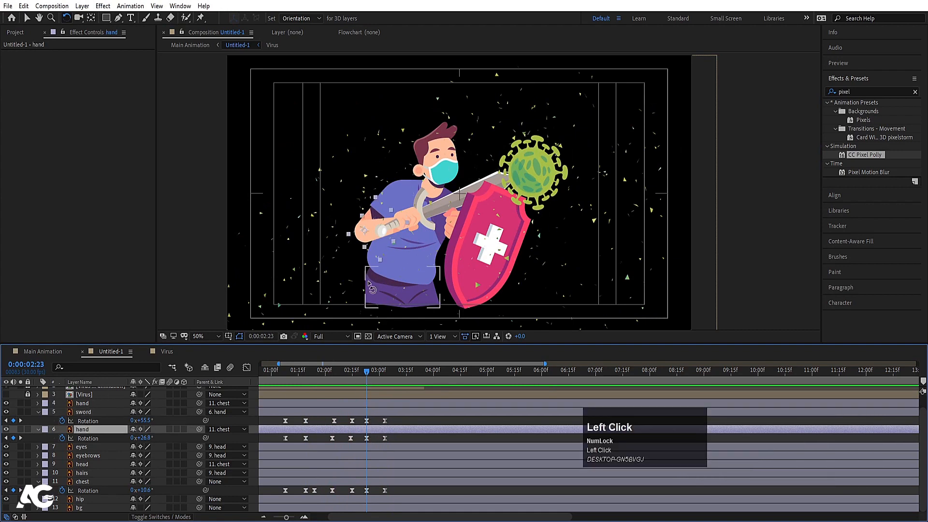
pyautogui.moveTo(382, 226); pyautogui.dragTo(430, 245)
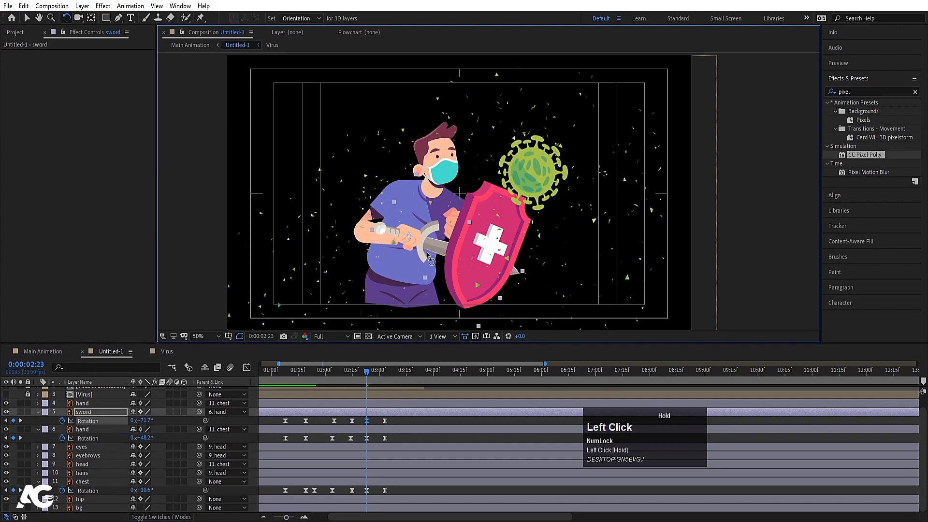
# Play the stronger sword swing from about 0:00:01:26 and check its timing against the second virus.
pyautogui.click(318, 372)
pyautogui.press('space')
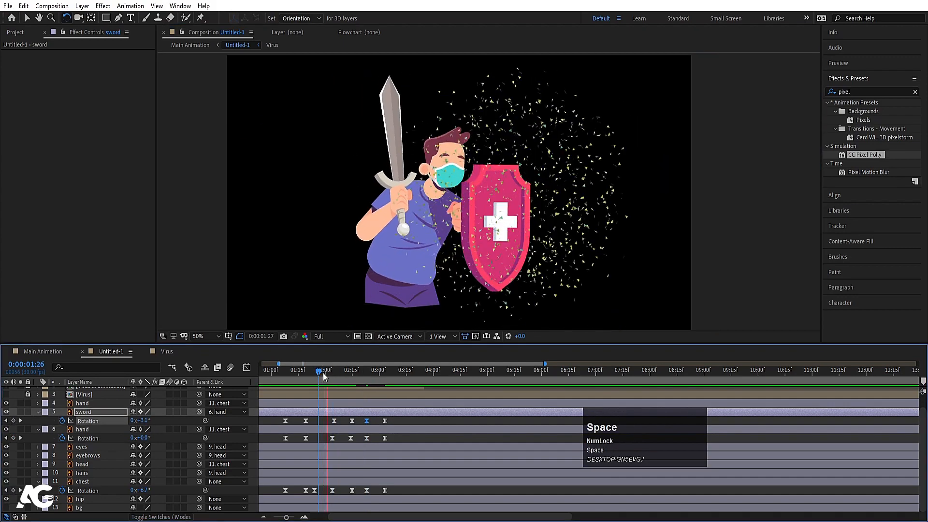
pyautogui.press('space')
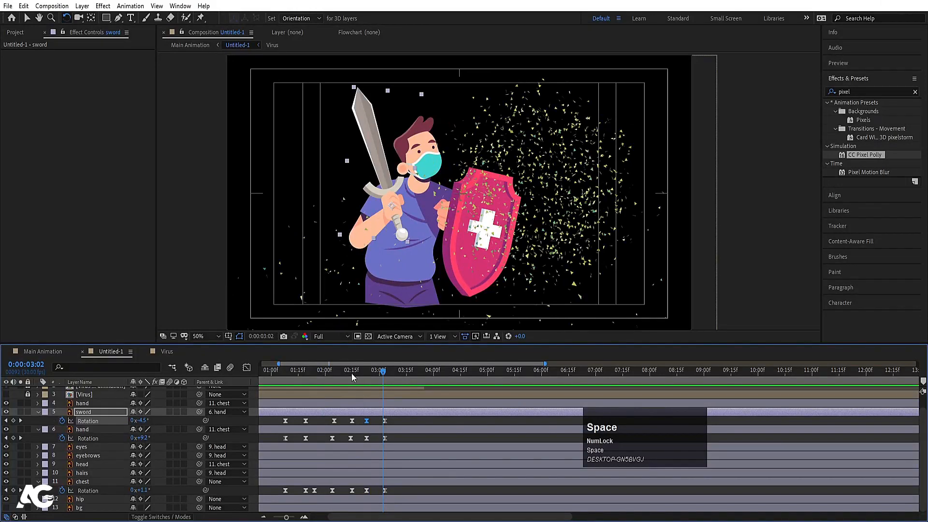
pyautogui.click(354, 373)
pyautogui.press('space')
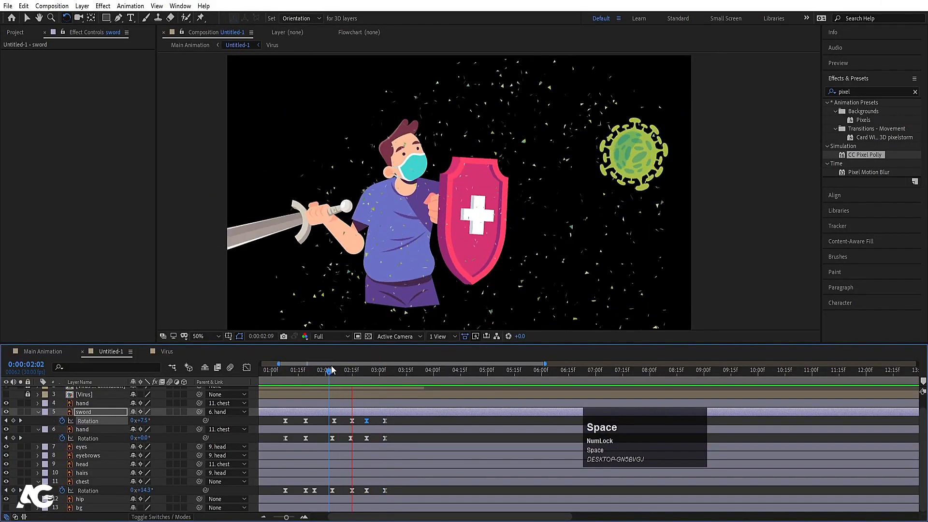
pyautogui.press('space')
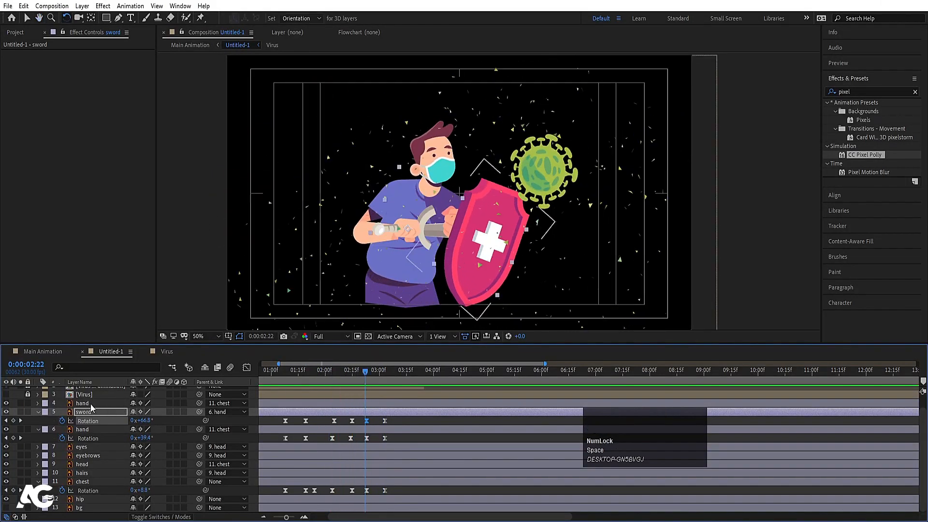
# Move the shield hand layer below the sword and sword hand layers, and play the animation from the start.
pyautogui.click(83, 403)
pyautogui.moveTo(83, 404); pyautogui.dragTo(108, 434)
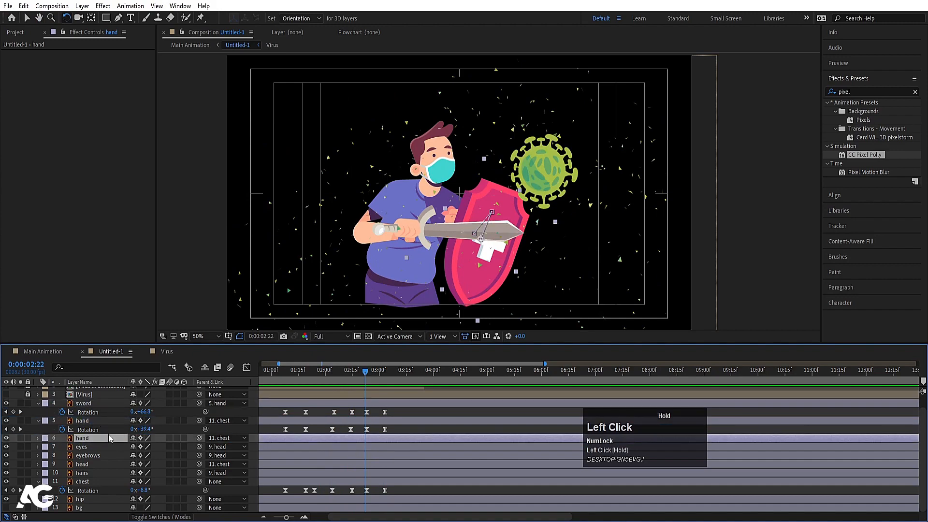
pyautogui.press('space')
pyautogui.press('space')
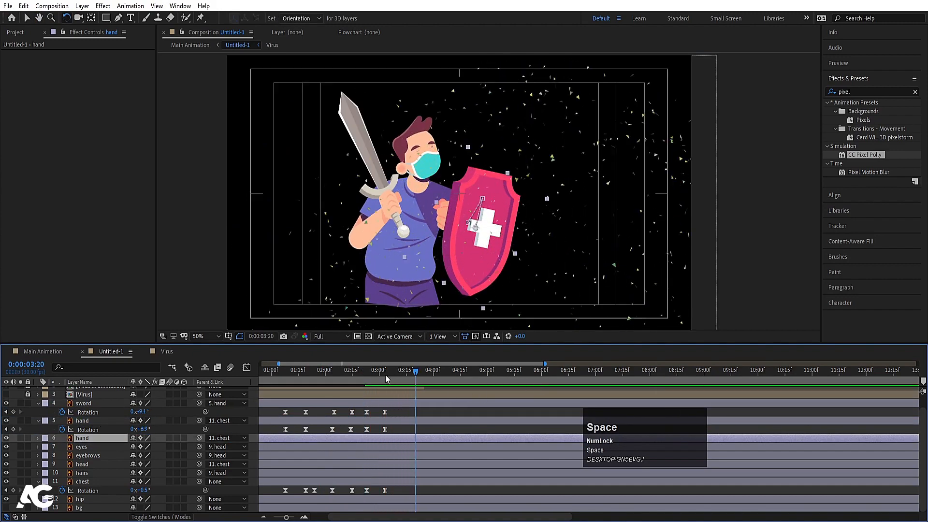
pyautogui.moveTo(377, 375); pyautogui.dragTo(255, 376)
pyautogui.press('space')
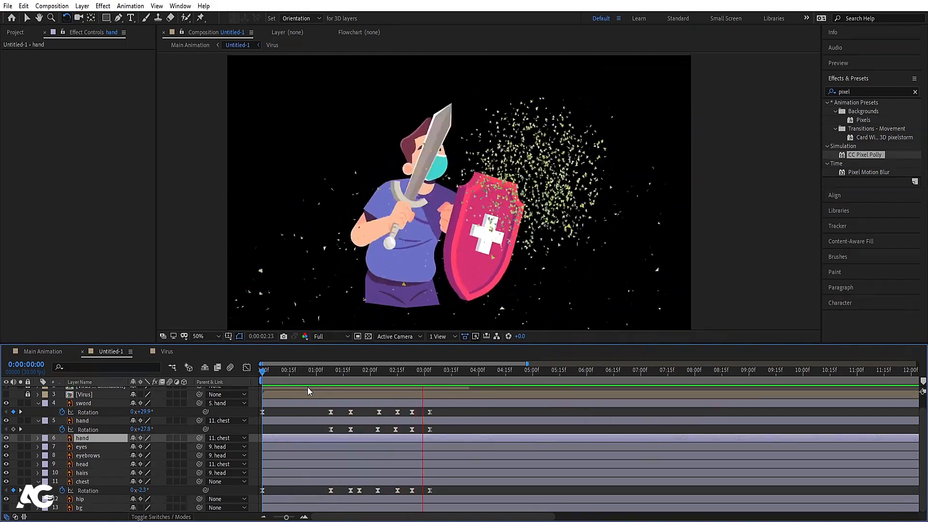
pyautogui.press('space')
# Unlock the first Virus dead animation layer, move it left onto the shield's upper edge, shift its start to about 0:00:01:00, and preview.
pyautogui.scroll(1, 399, 395)
pyautogui.moveTo(393, 369)
pyautogui.mouseDown()
pyautogui.moveTo(389, 390)
pyautogui.moveTo(390, 375)
pyautogui.moveTo(410, 375)
pyautogui.mouseUp()
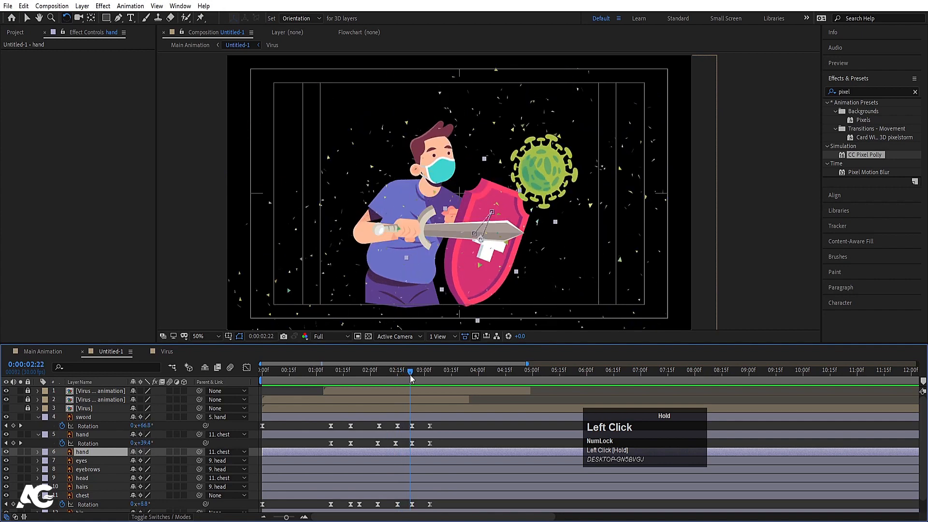
pyautogui.click(405, 394)
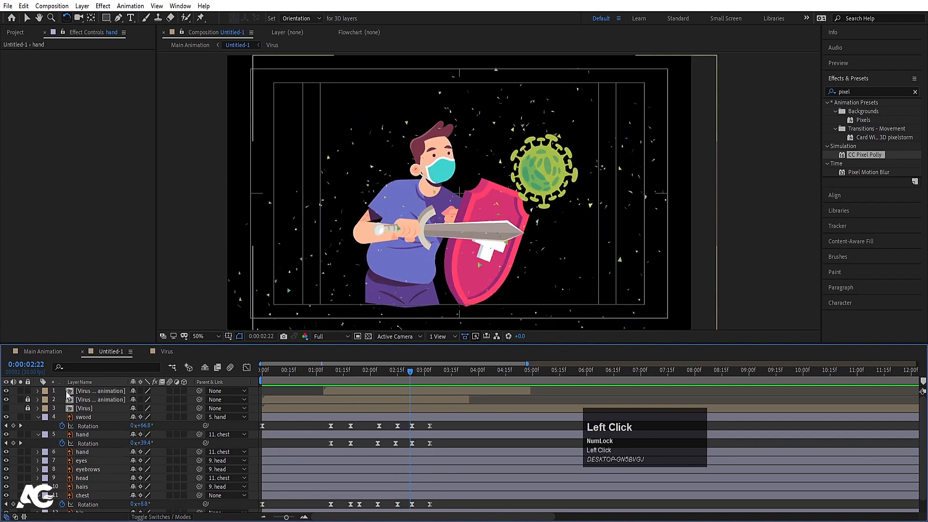
pyautogui.click(73, 391)
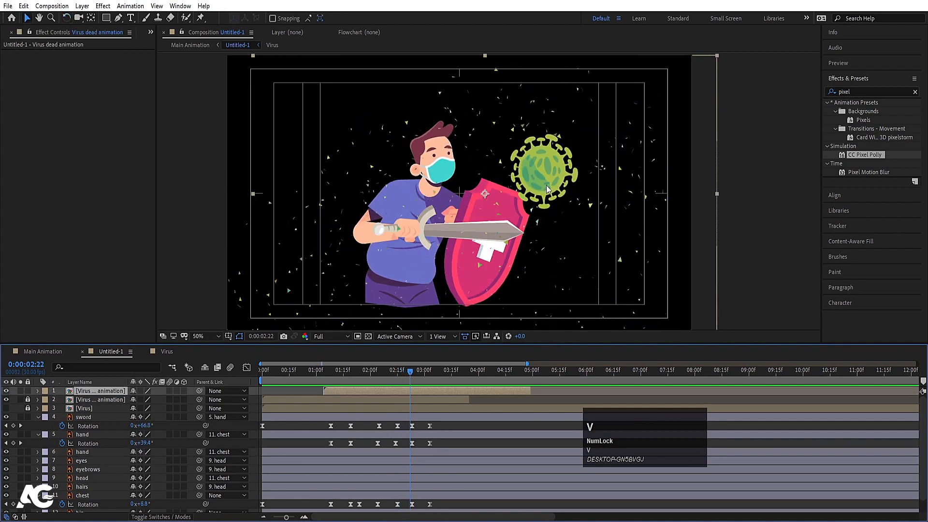
pyautogui.moveTo(547, 185); pyautogui.dragTo(517, 178)
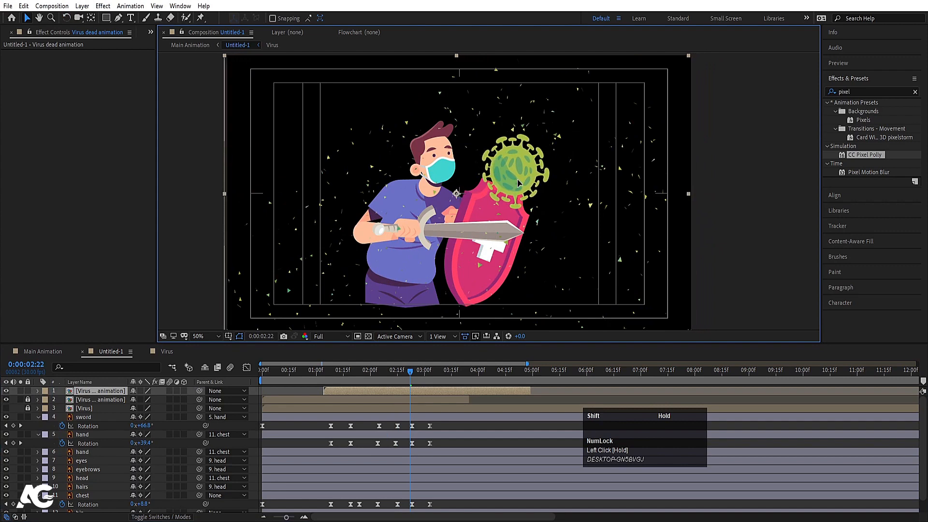
pyautogui.moveTo(415, 392); pyautogui.dragTo(408, 378)
pyautogui.press('space')
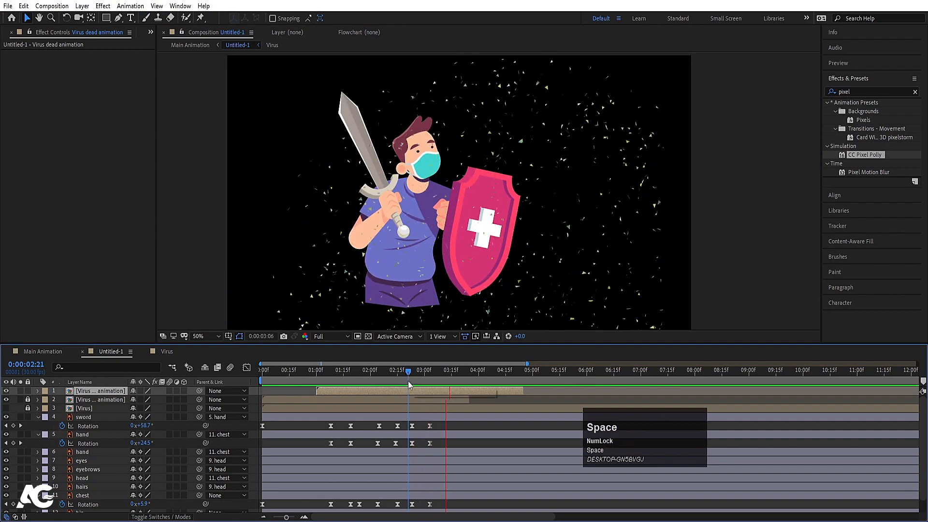
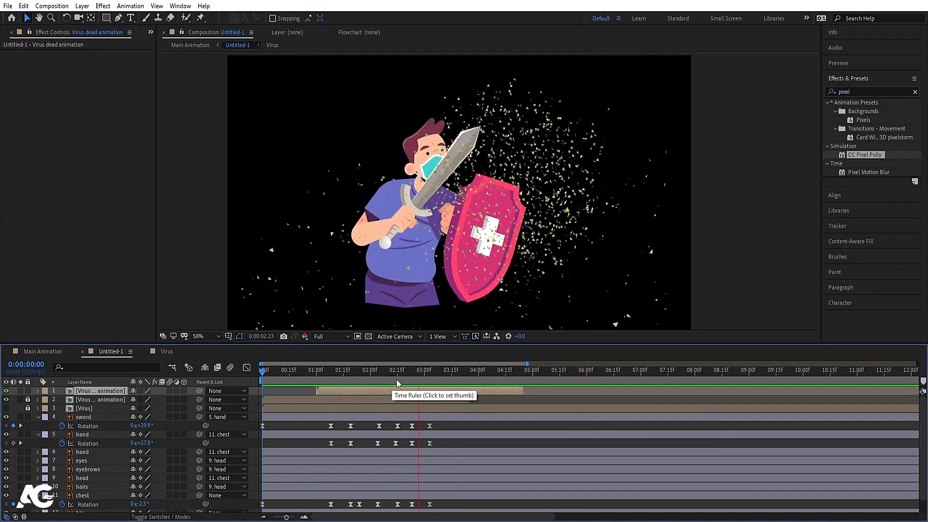
pyautogui.press('space')
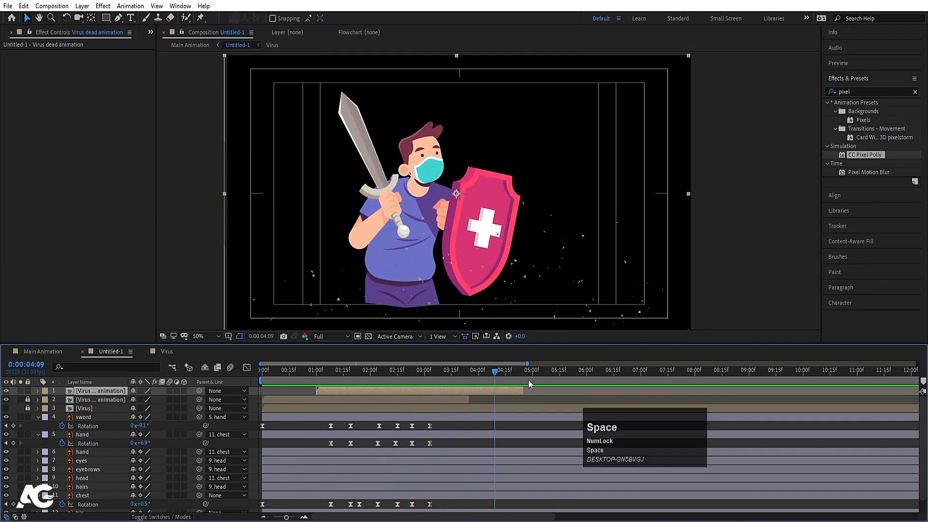
# Collapse the layers' keyframe properties and make the Virus and bg layers visible.
pyautogui.click(287, 390)
pyautogui.press('u')
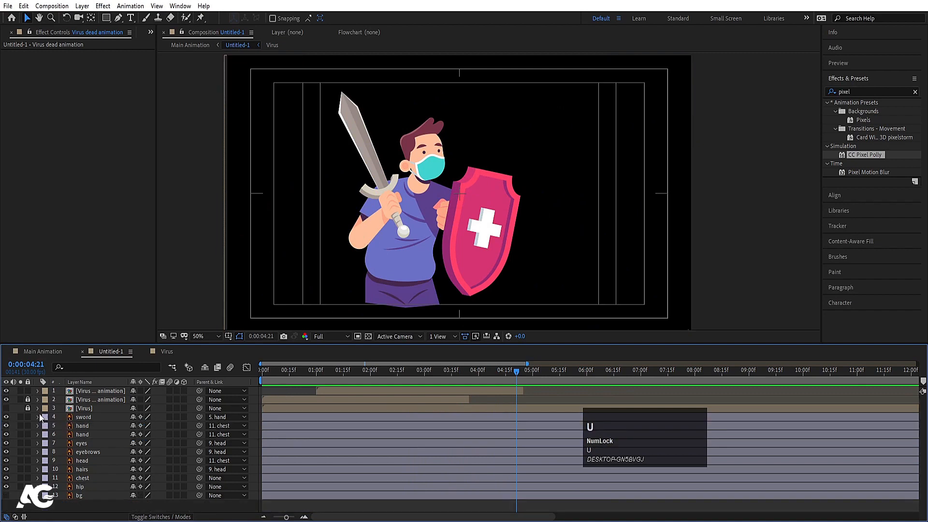
pyautogui.click(7, 408)
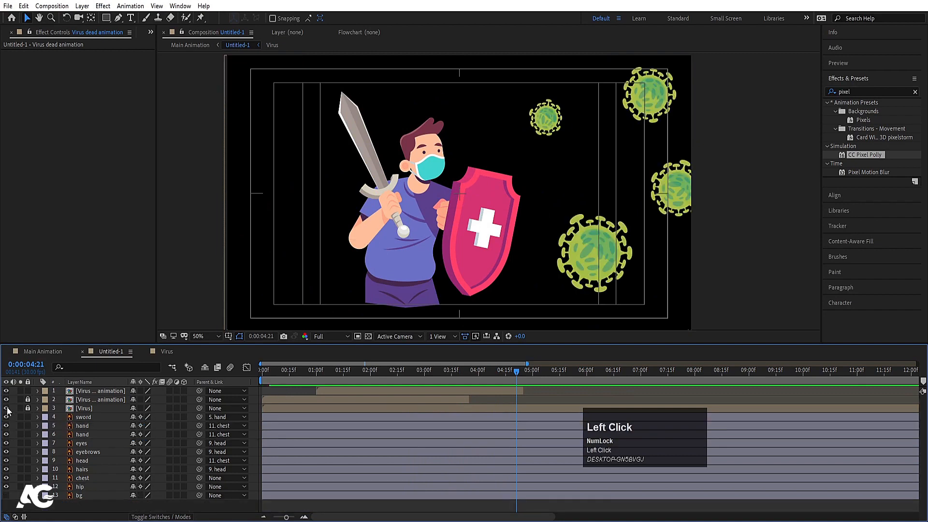
pyautogui.click(7, 495)
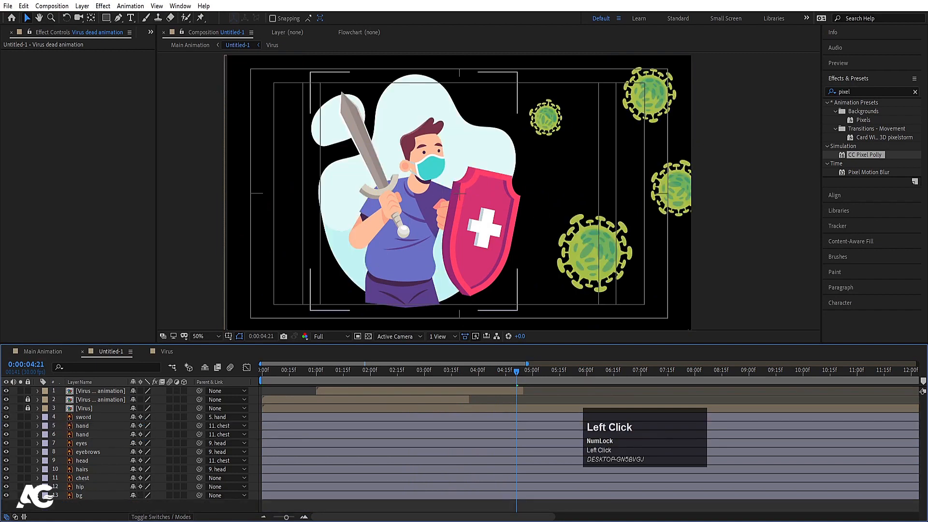
# Play the animation from the start to review the fight with the surrounding viruses and background.
pyautogui.moveTo(299, 375); pyautogui.dragTo(254, 372)
pyautogui.press('space')
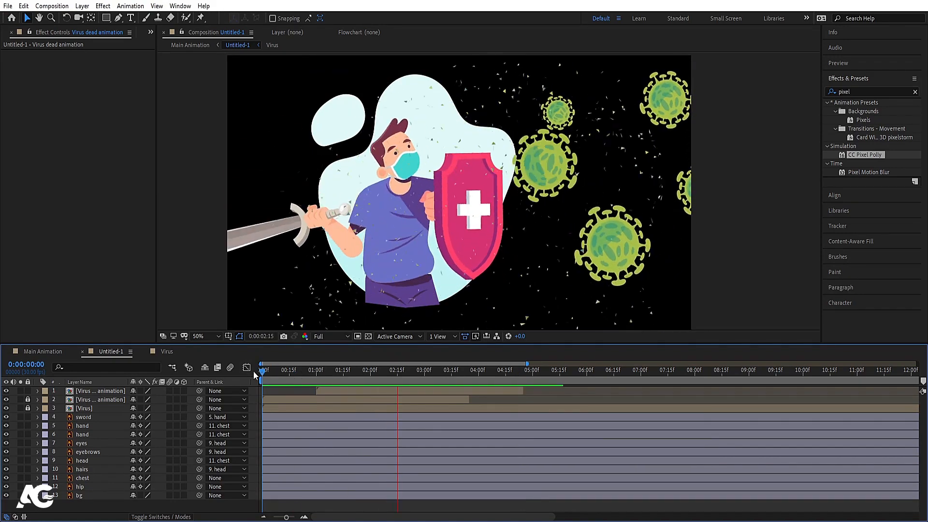
pyautogui.press('space')
pyautogui.press('space')
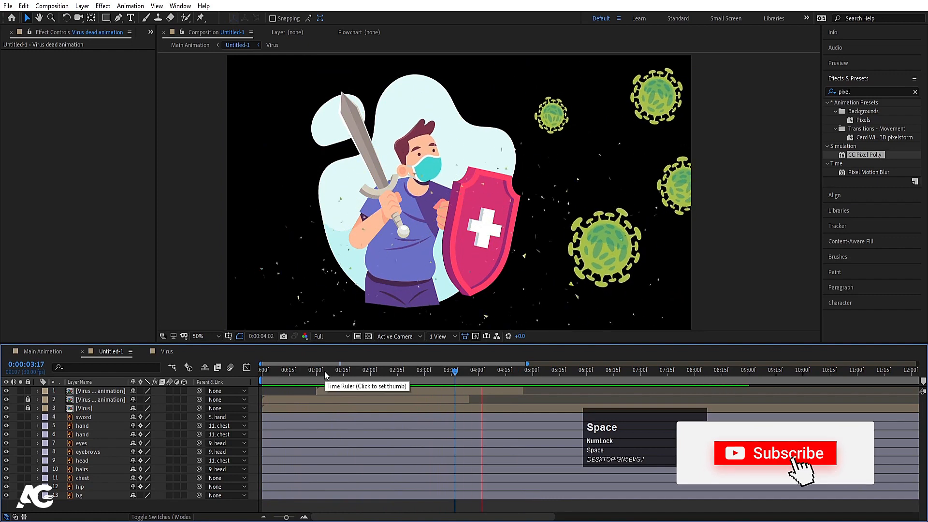
pyautogui.press("'")
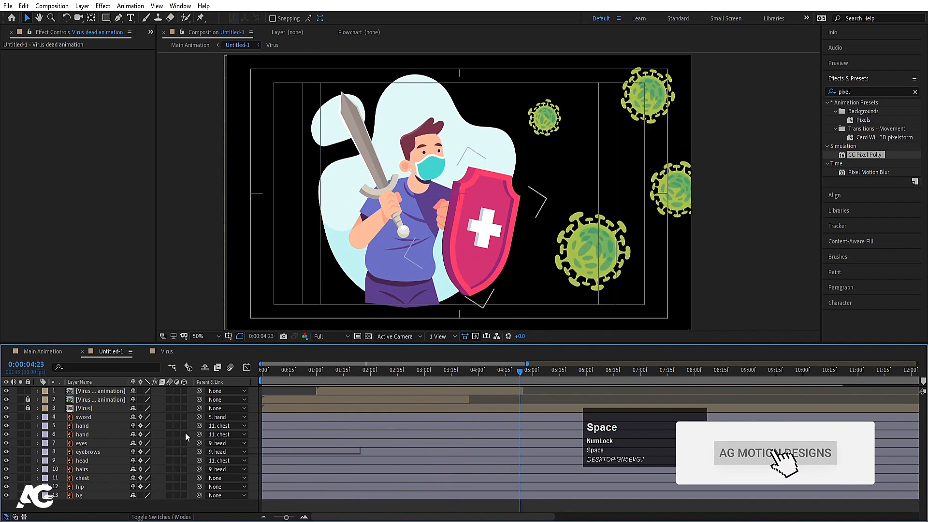
# Hide the bg layer and delete it from the Untitled-1 composition.
pyautogui.click(6, 496)
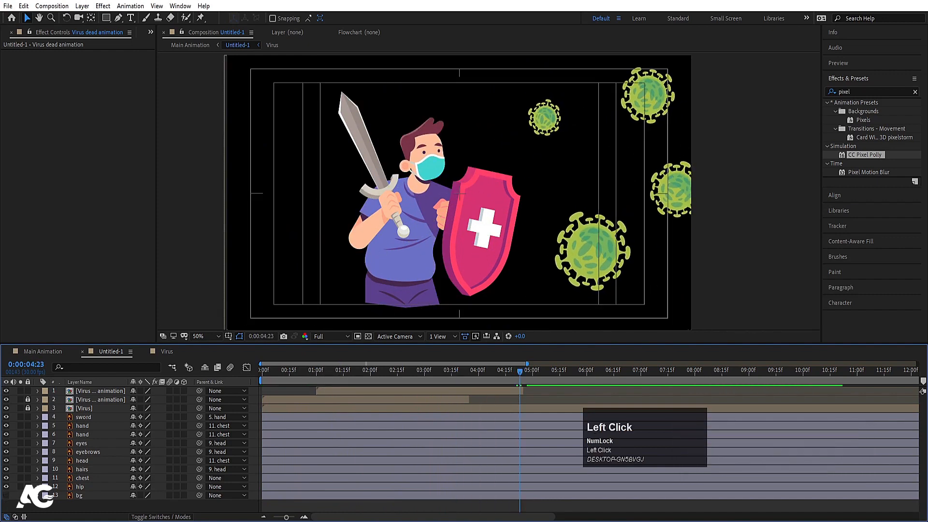
pyautogui.click(79, 498)
pyautogui.press('Delete')
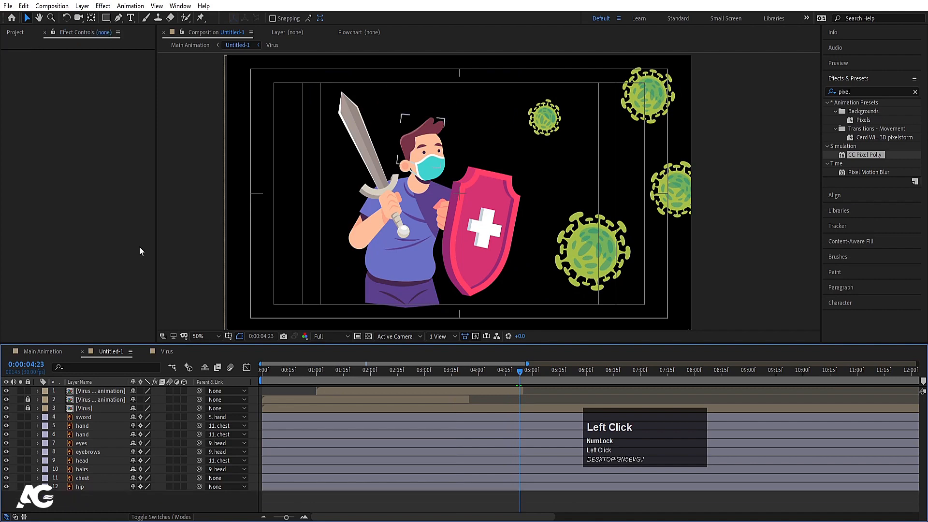
# Create a new composition named bg at 1080 x 1080 px, 30 fps, with a duration of 0:00:30:00.
pyautogui.moveTo(106, 18); pyautogui.dragTo(151, 46)
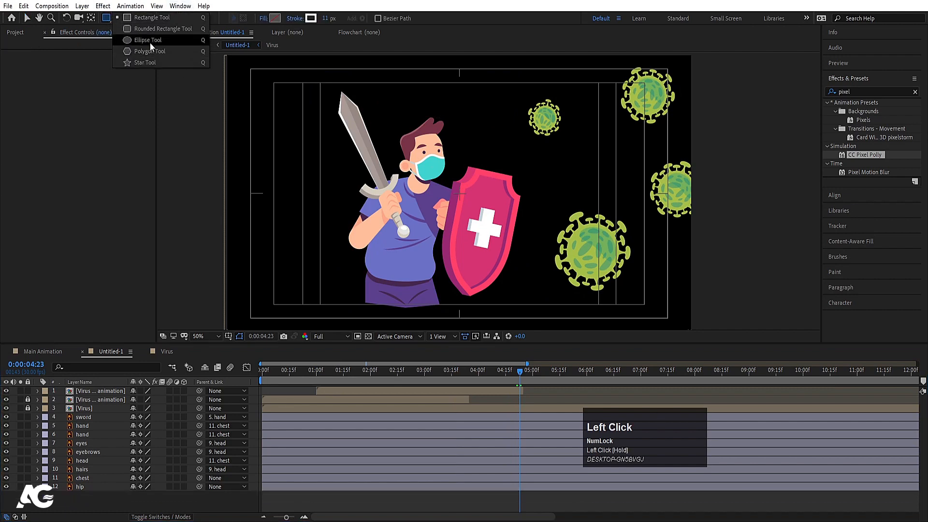
pyautogui.click(132, 510)
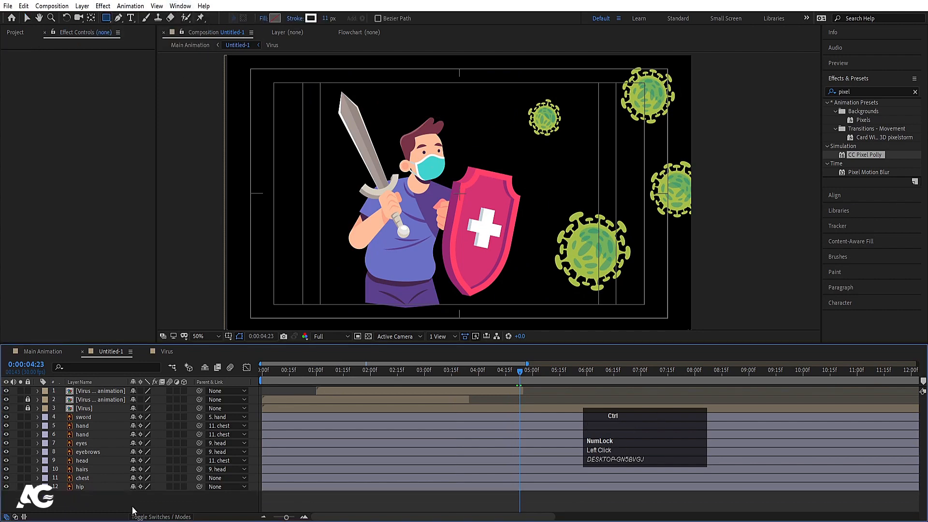
pyautogui.hotkey('ctrl', 'n')
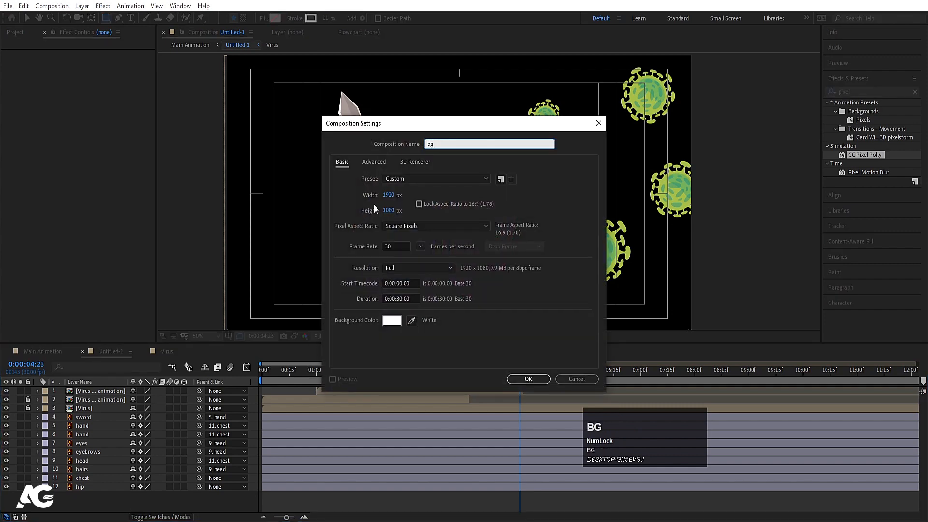
pyautogui.click(388, 194)
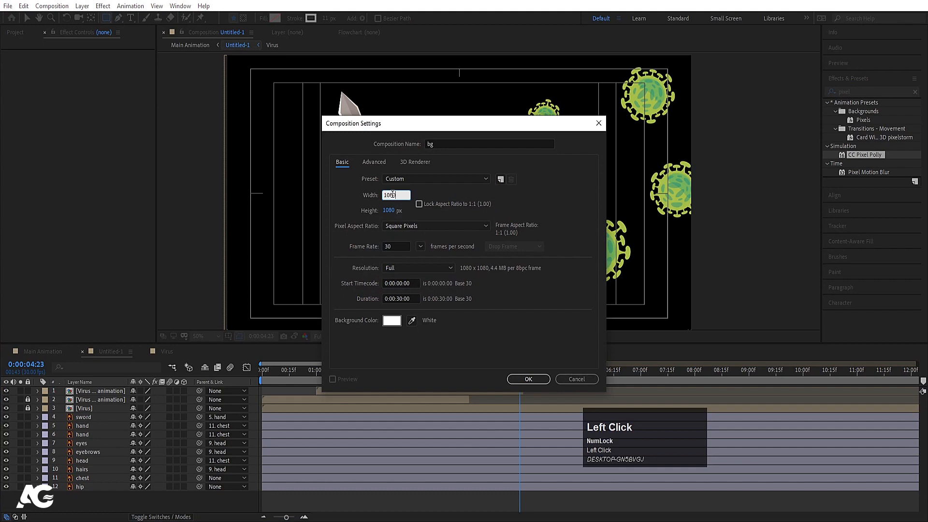
pyautogui.press('Return')
# Set up the Ellipse Tool with no stroke and a light blue fill.
pyautogui.click(107, 18)
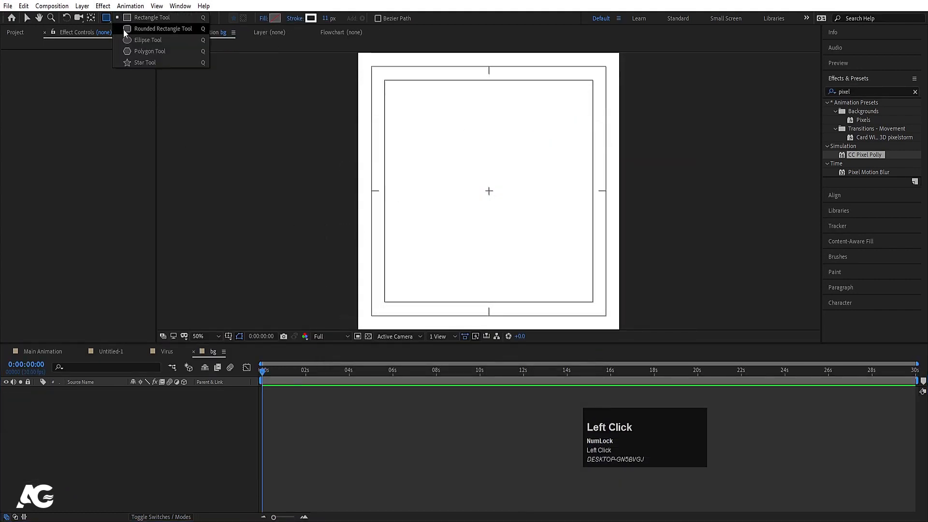
pyautogui.click(136, 40)
pyautogui.click(295, 20)
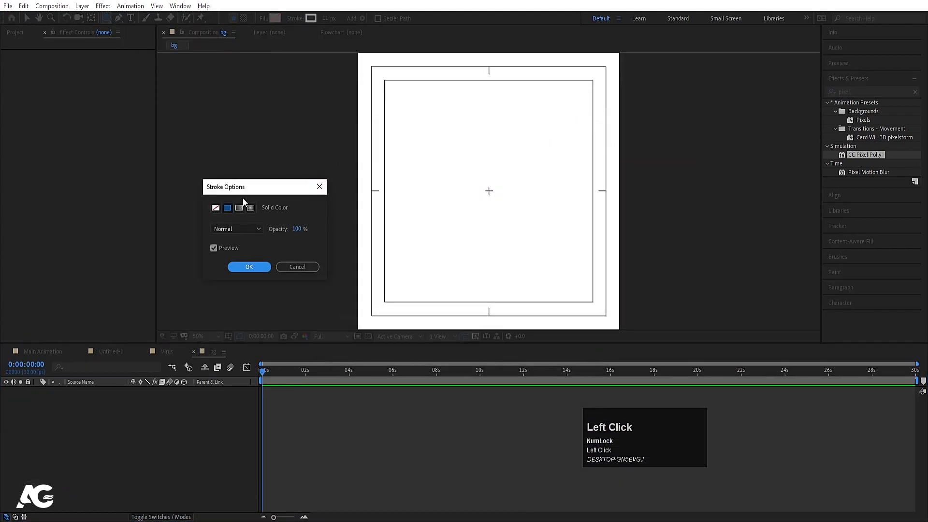
pyautogui.click(249, 267)
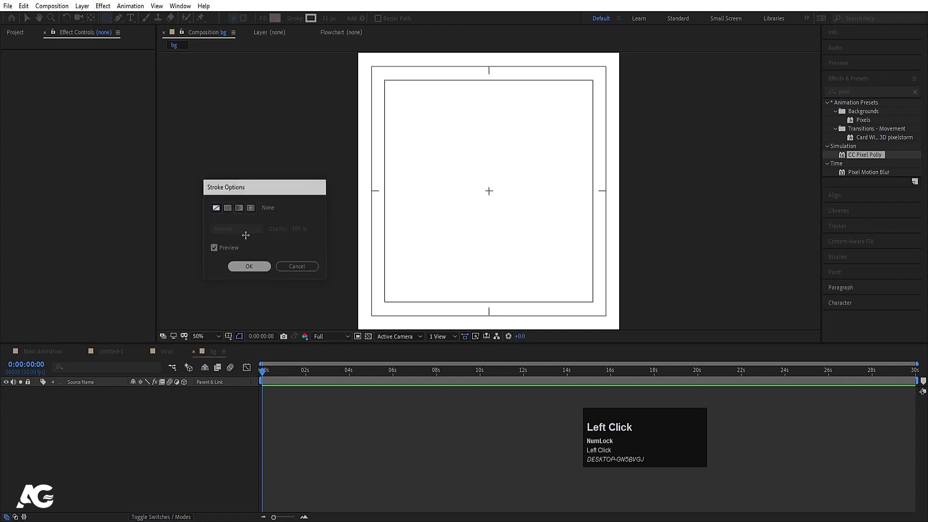
pyautogui.click(274, 18)
pyautogui.moveTo(228, 261); pyautogui.dragTo(225, 257)
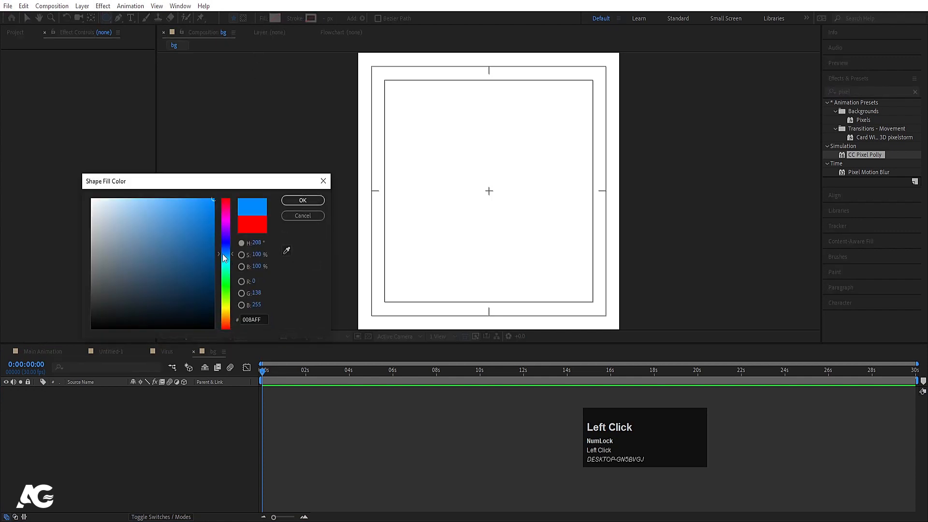
pyautogui.click(288, 199)
# Draw a circle, centre its anchor point, move it down, and duplicate it three times into a cluster with copies above and beside it.
pyautogui.moveTo(435, 101); pyautogui.dragTo(549, 230)
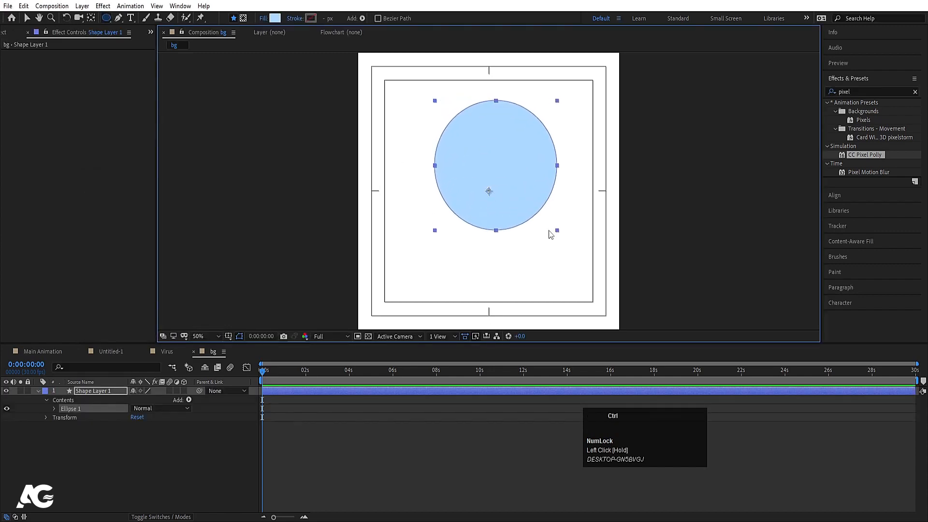
pyautogui.hotkey('ctrl', 'alt', 'Home')
pyautogui.click(107, 392)
pyautogui.press('v')
pyautogui.moveTo(491, 189); pyautogui.dragTo(495, 290)
pyautogui.hotkey('ctrl', 'd')
pyautogui.hotkey('ctrl', 'd')
pyautogui.hotkey('ctrl', 'd')
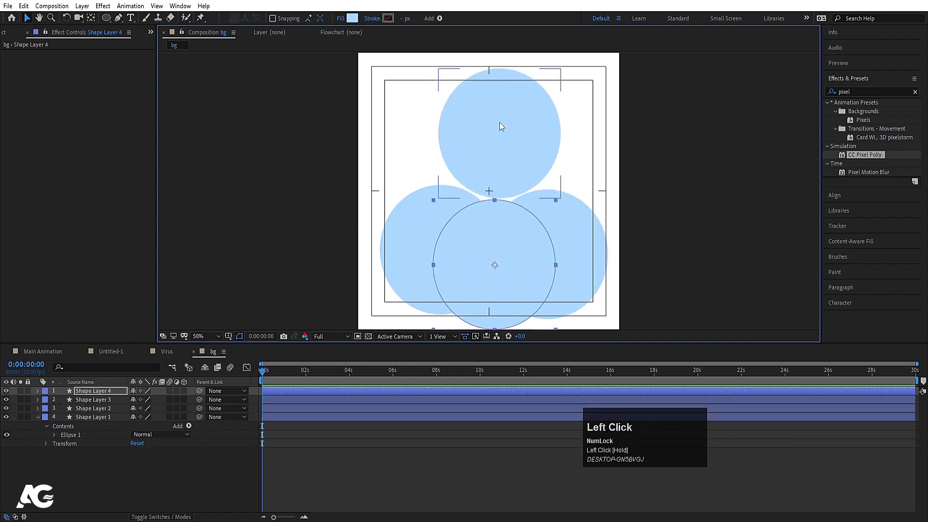
# Scale the upper circle to 128% and move it down so it overlaps the lower circles.
pyautogui.click(501, 126)
pyautogui.press('s')
pyautogui.moveTo(438, 199); pyautogui.dragTo(409, 216)
pyautogui.moveTo(492, 172); pyautogui.dragTo(489, 193)
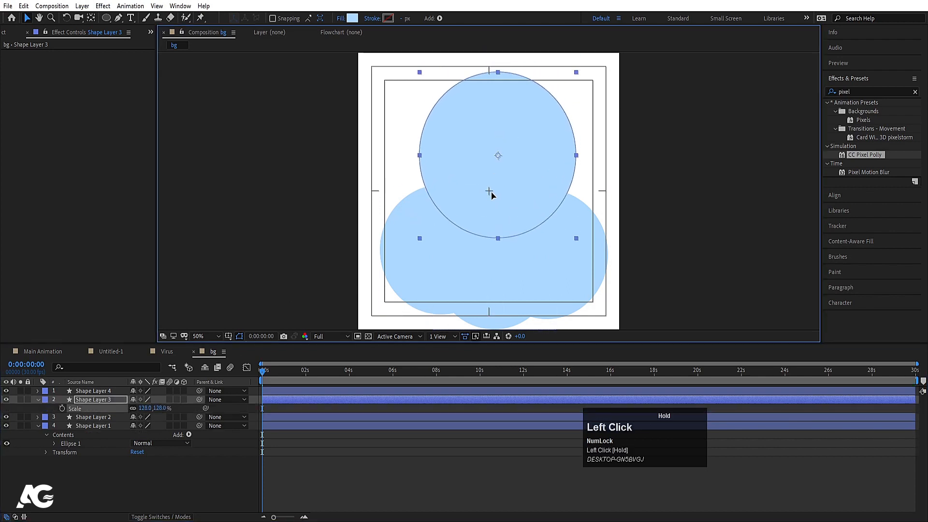
# Move the left and right circles up together to tighten the blob shape.
pyautogui.click(495, 285)
pyautogui.click(400, 273)
pyautogui.keyDown('shift'); pyautogui.click(580, 271); pyautogui.keyUp('shift')
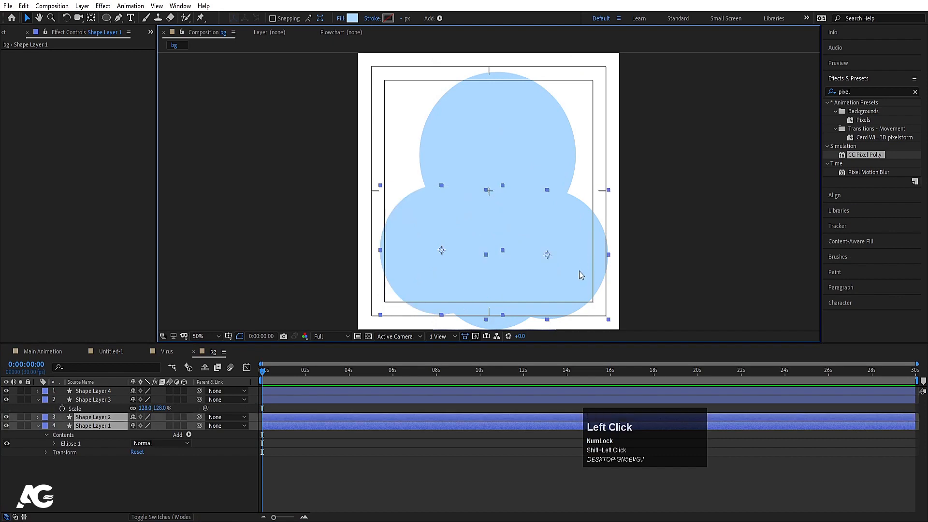
pyautogui.moveTo(580, 271); pyautogui.dragTo(579, 252)
pyautogui.click(136, 483)
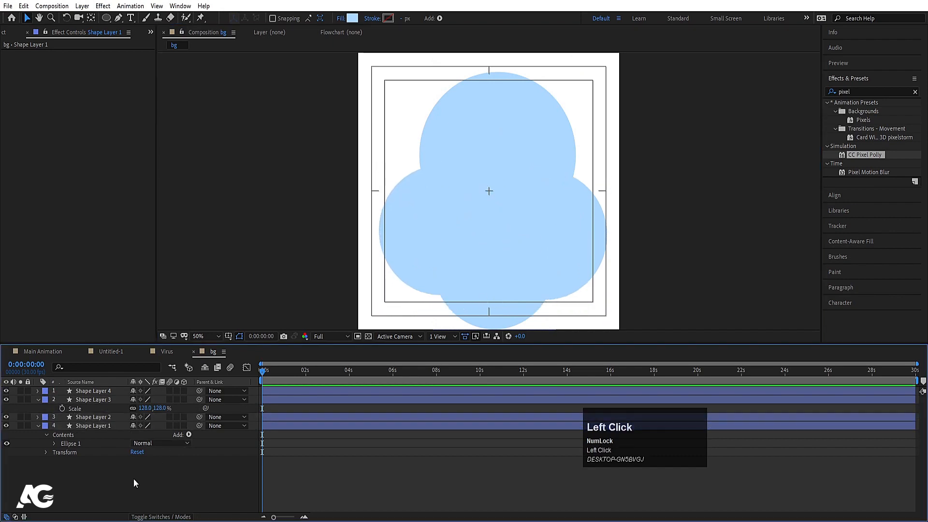
# Apply the Wiggle - position preset to all four circle layers and preview the motion.
pyautogui.hotkey('ctrl', 'a')
pyautogui.doubleClick(846, 91)
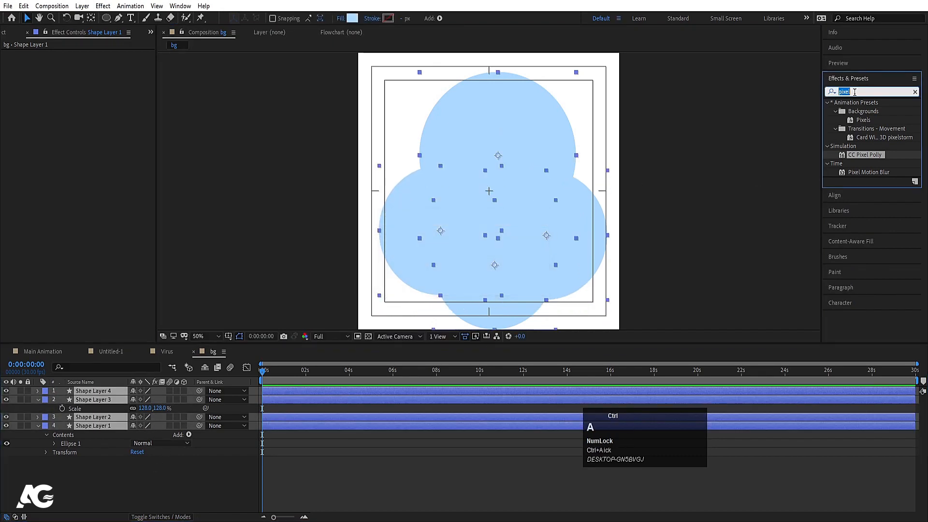
pyautogui.write('wigg')
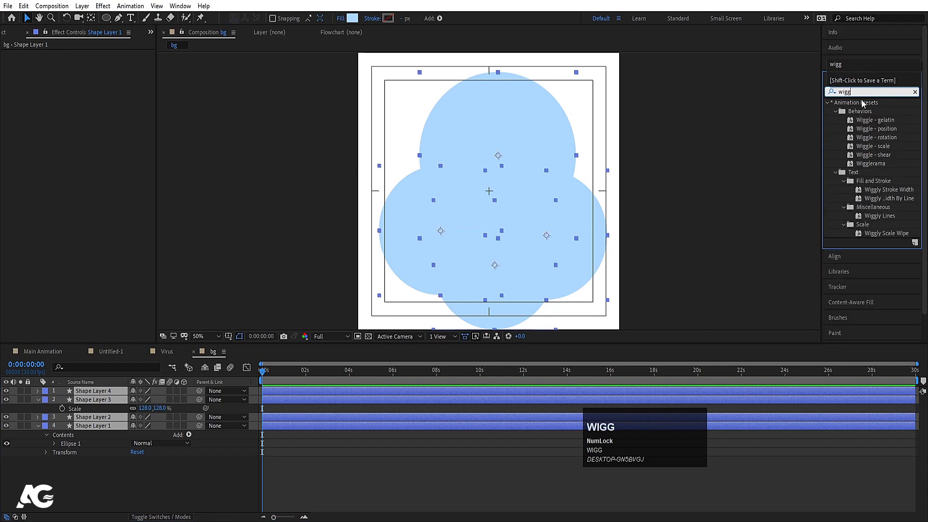
pyautogui.doubleClick(876, 129)
pyautogui.press('space')
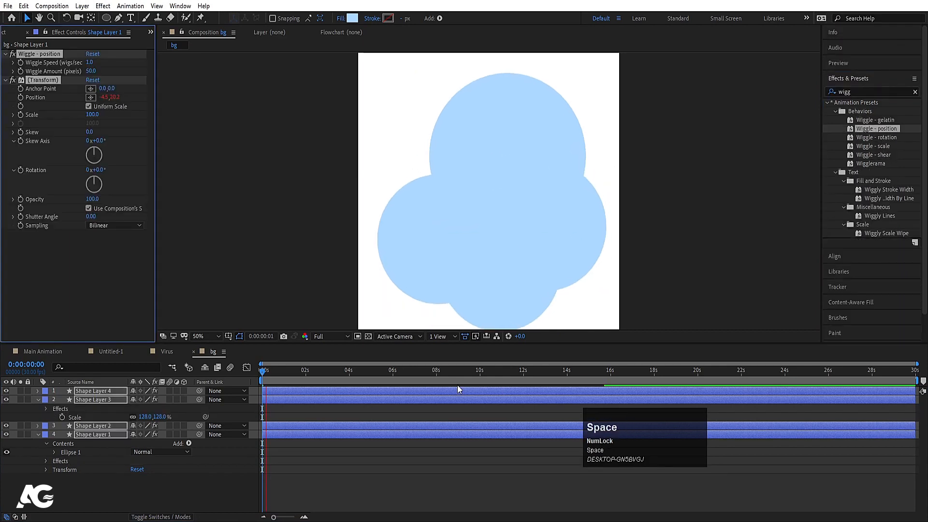
# Add an adjustment layer above the blob circles and apply a Gaussian Blur to it with a blurriness of 40.
pyautogui.rightClick(205, 480)
pyautogui.click(232, 367)
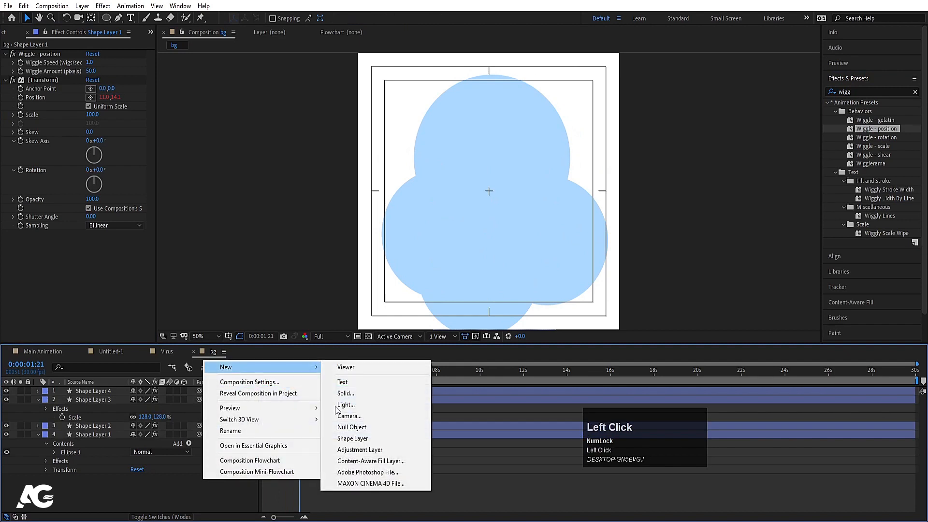
pyautogui.click(346, 450)
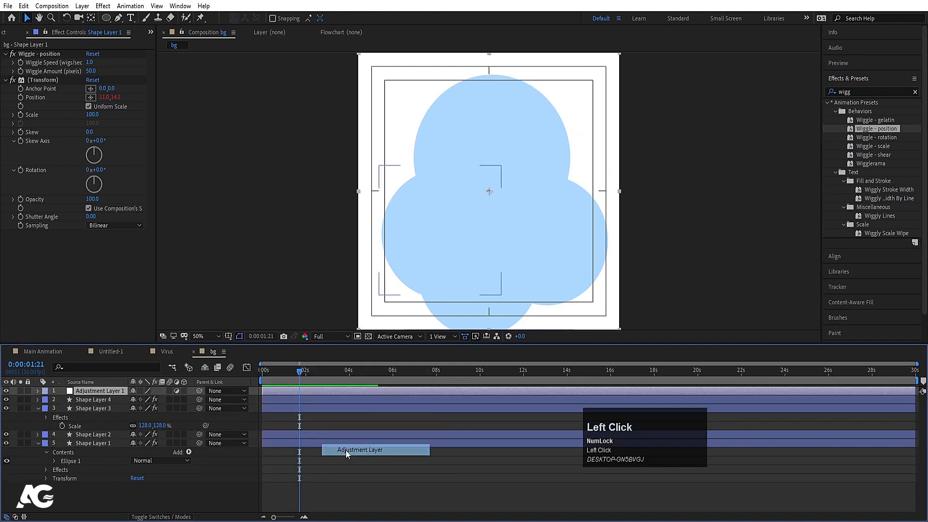
pyautogui.click(859, 91)
pyautogui.hotkey('ctrl', 'a')
pyautogui.write('blur')
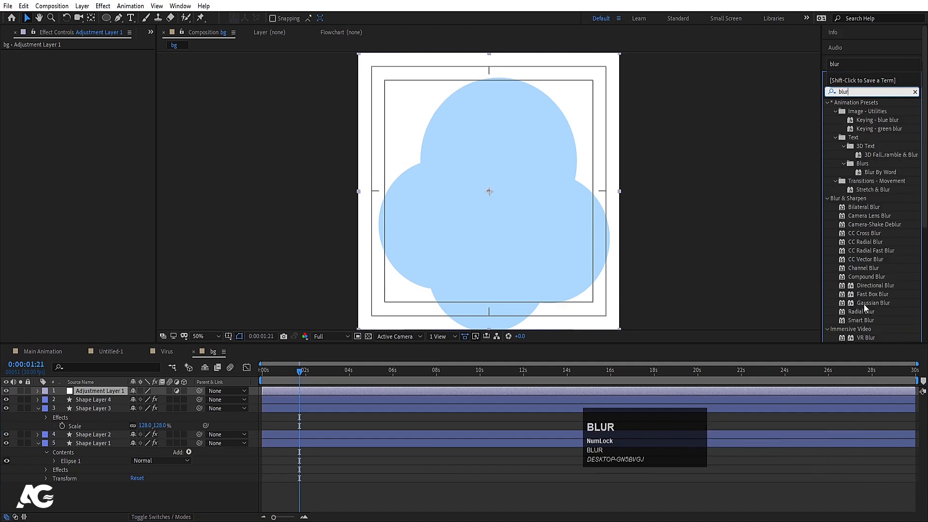
pyautogui.doubleClick(866, 306)
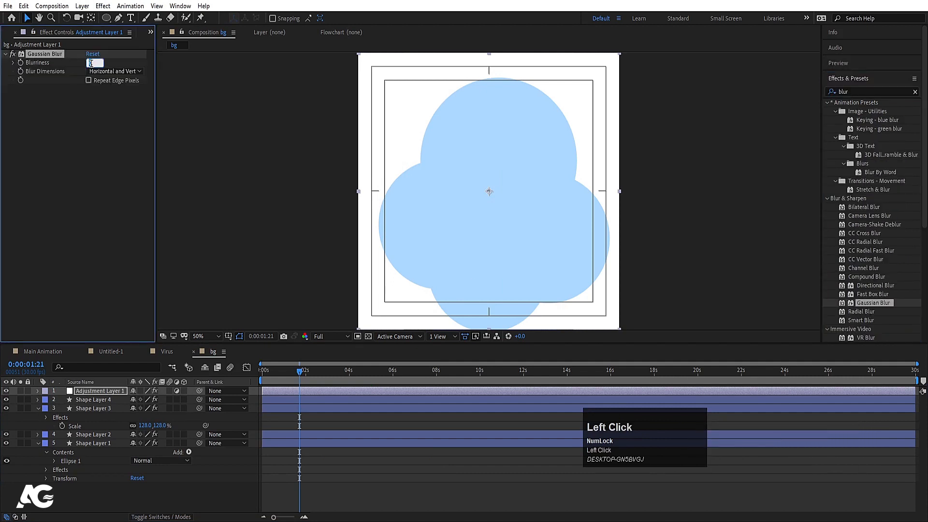
pyautogui.press('Return')
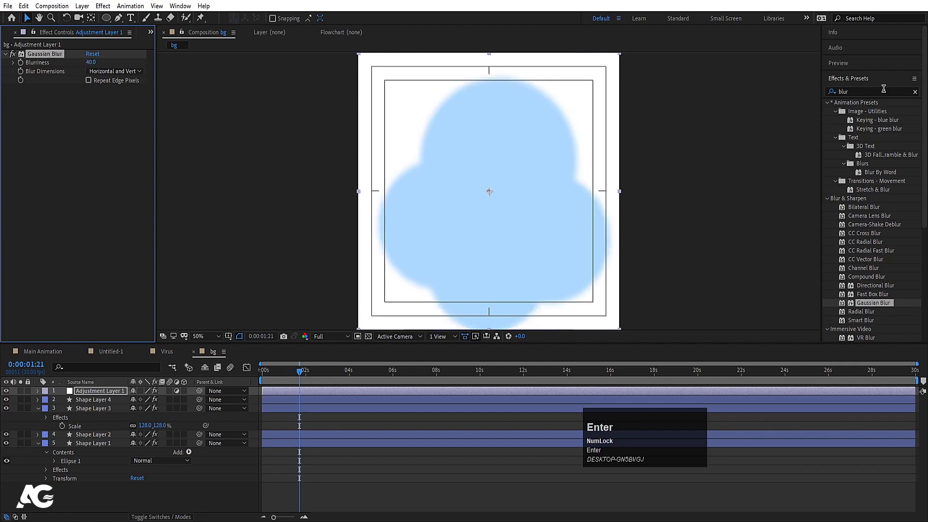
# Apply Simple Choker to the adjustment layer with a choke matte of 43.30, raise the blurriness to 119.4, and preview the merged blob.
pyautogui.click(868, 91)
pyautogui.hotkey('ctrl', 'a')
pyautogui.write('simpl')
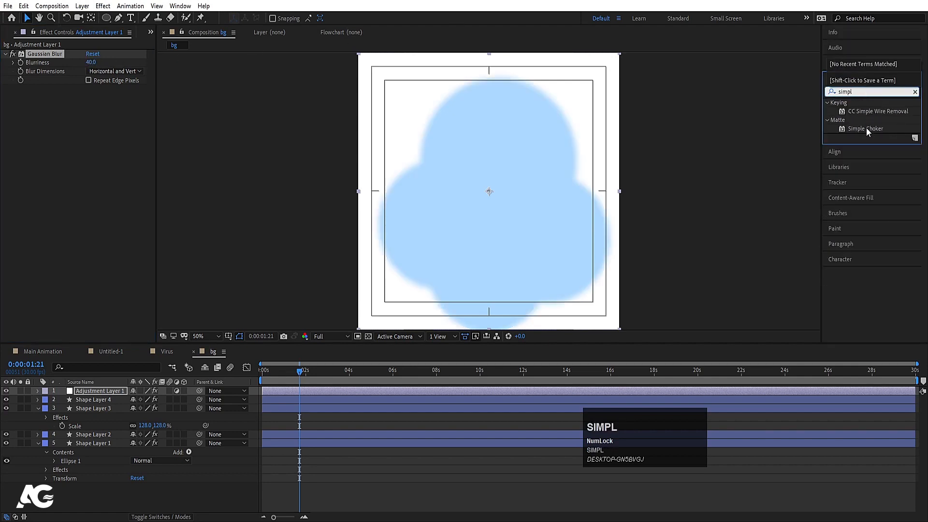
pyautogui.doubleClick(868, 131)
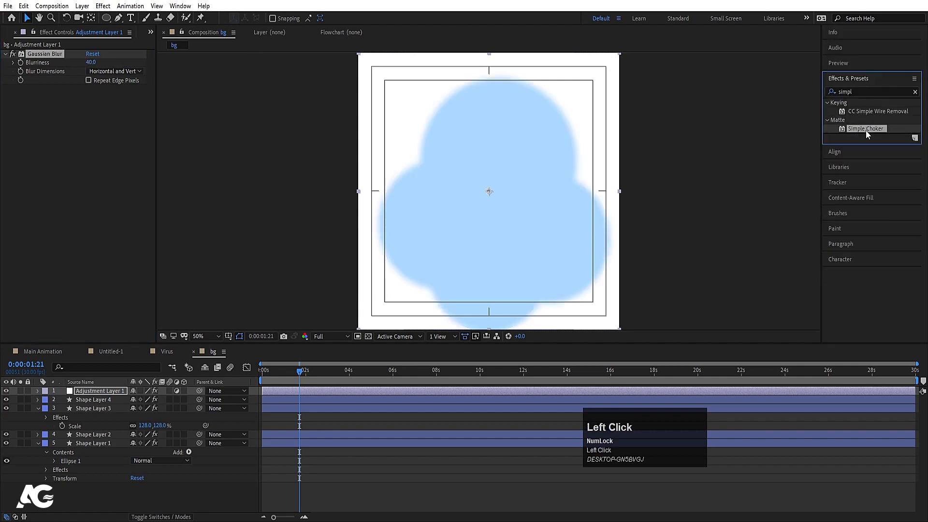
pyautogui.moveTo(91, 106); pyautogui.dragTo(134, 106)
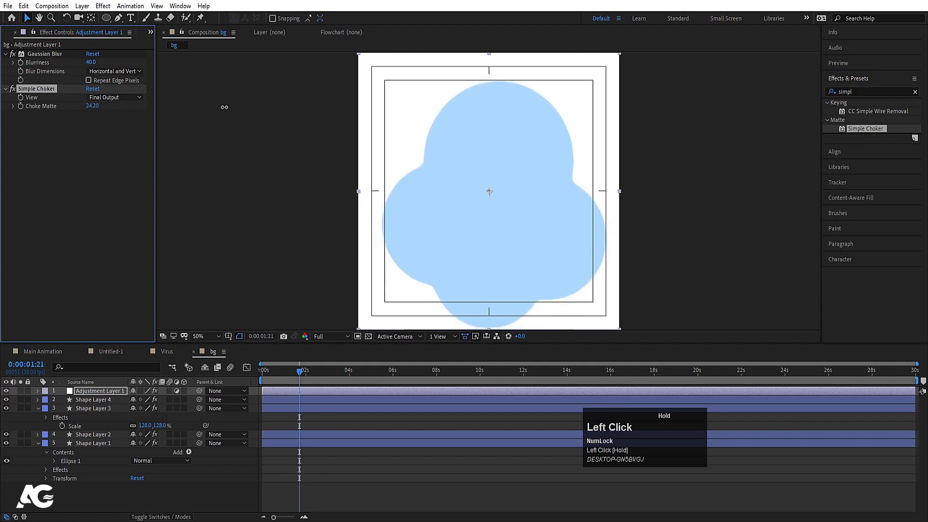
pyautogui.moveTo(95, 68); pyautogui.dragTo(525, 309)
pyautogui.press('space')
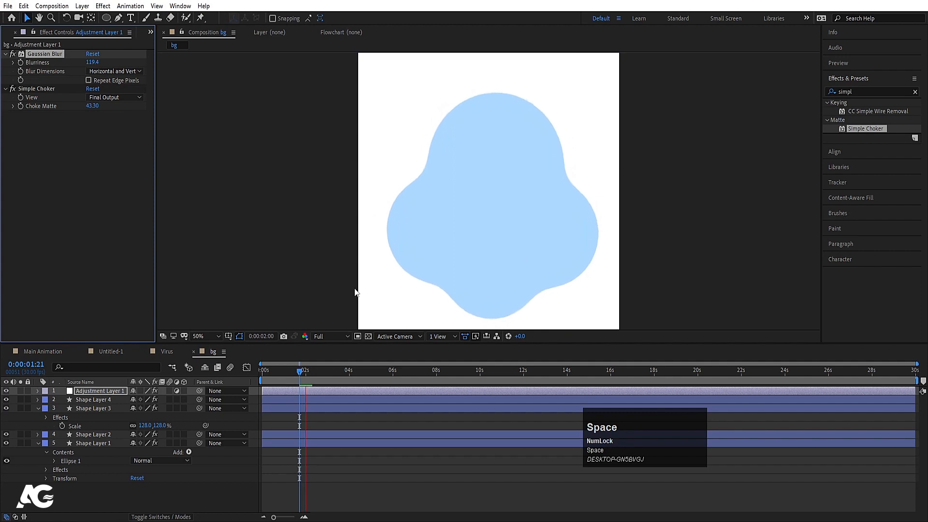
pyautogui.press('space')
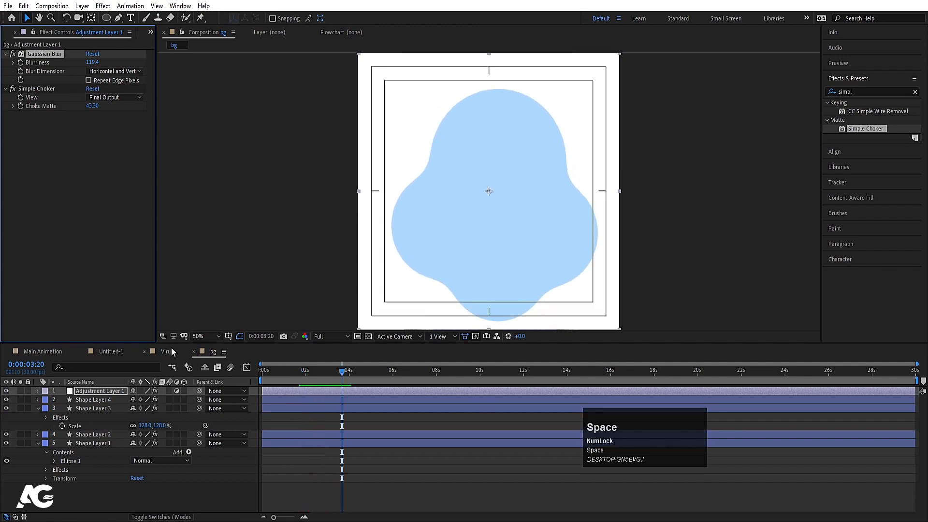
# Place the bg composition beneath all layers in Untitled-1 and move the blob behind the masked character.
pyautogui.click(112, 352)
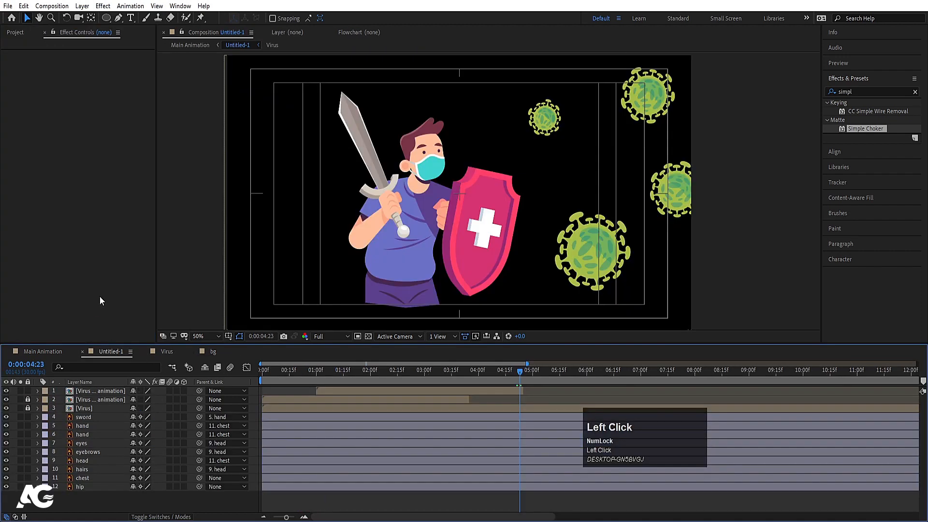
pyautogui.hotkey('ctrl', '0')
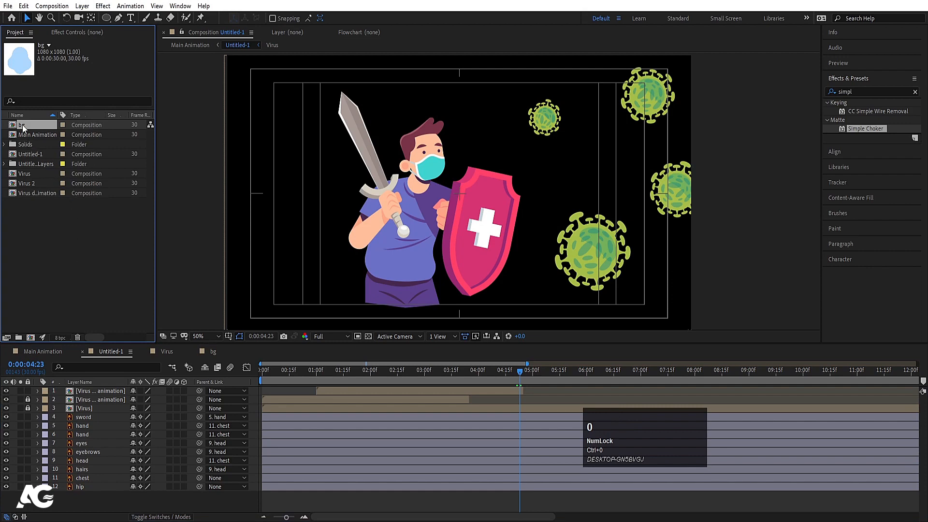
pyautogui.moveTo(112, 516); pyautogui.dragTo(111, 494)
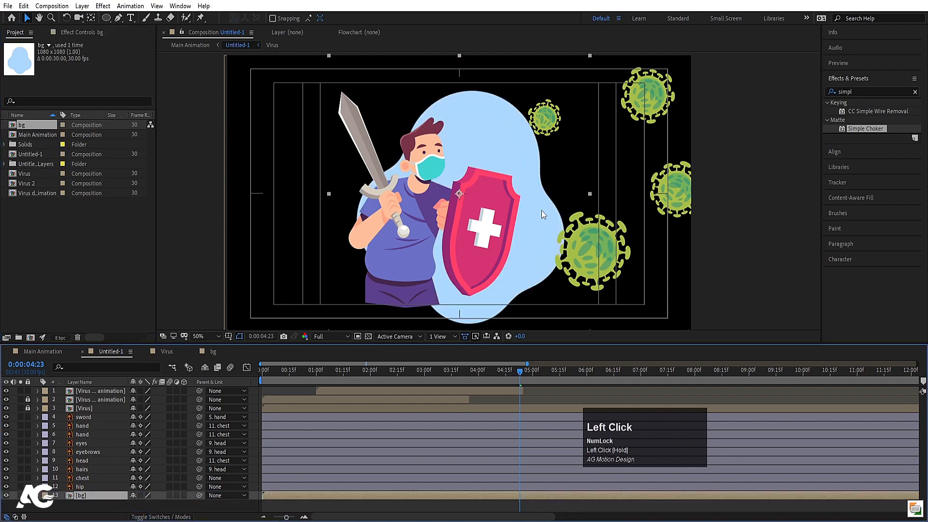
pyautogui.moveTo(504, 236); pyautogui.dragTo(477, 227)
pyautogui.press('space')
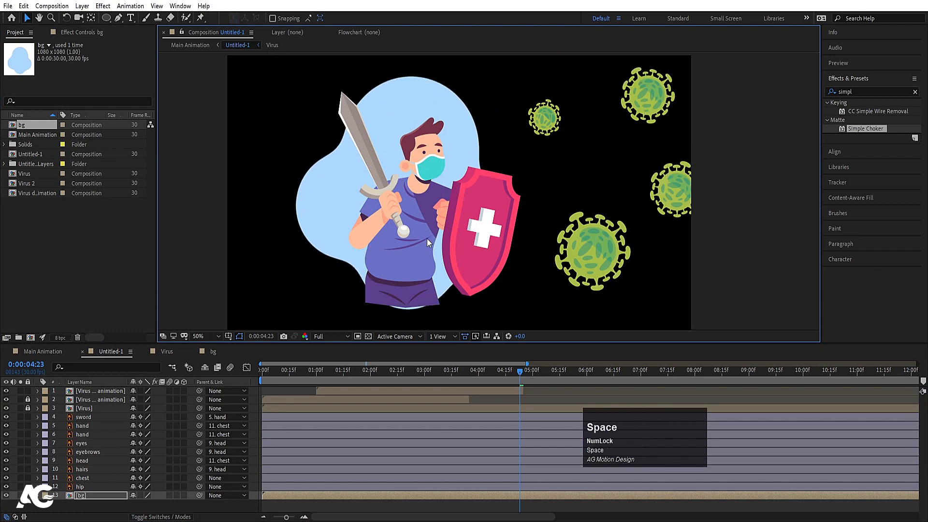
# Scale the Untitled-1 layer to 91% in the Main Animation composition.
pyautogui.moveTo(284, 373); pyautogui.dragTo(69, 360)
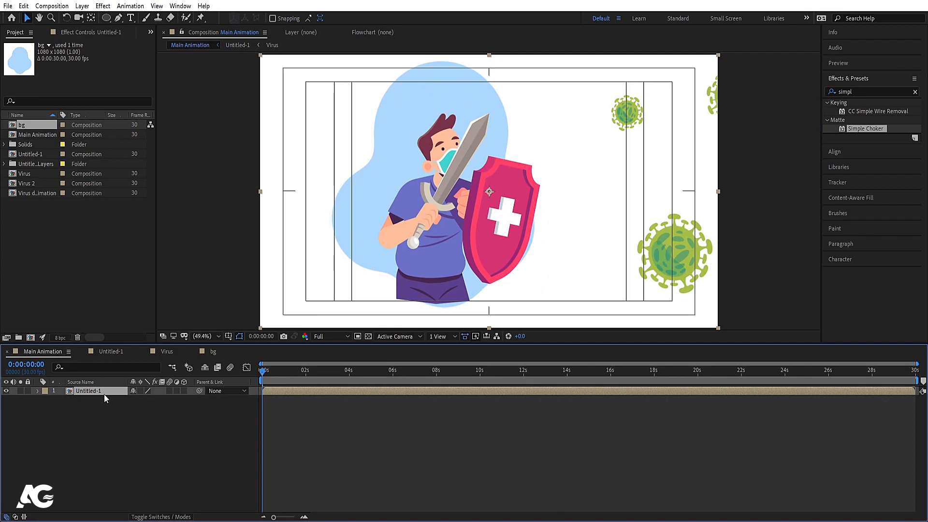
pyautogui.press('s')
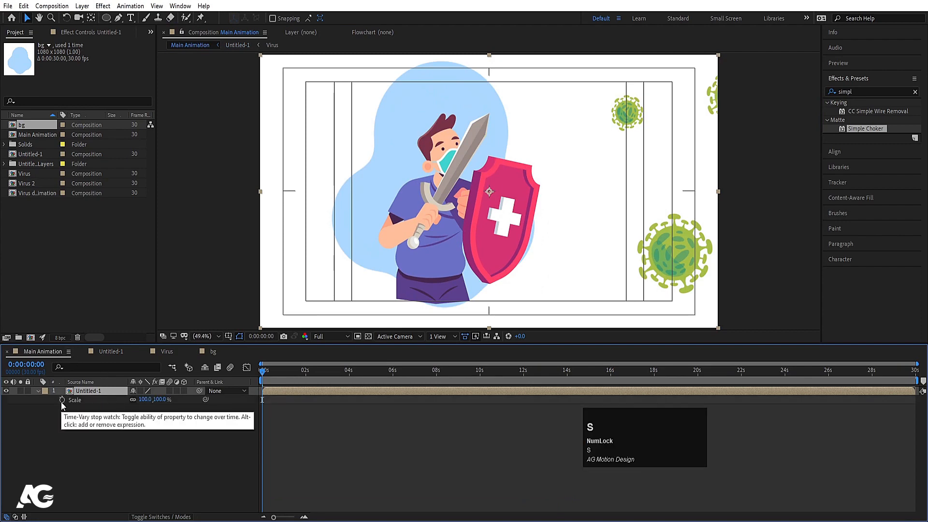
pyautogui.moveTo(145, 400); pyautogui.dragTo(142, 400)
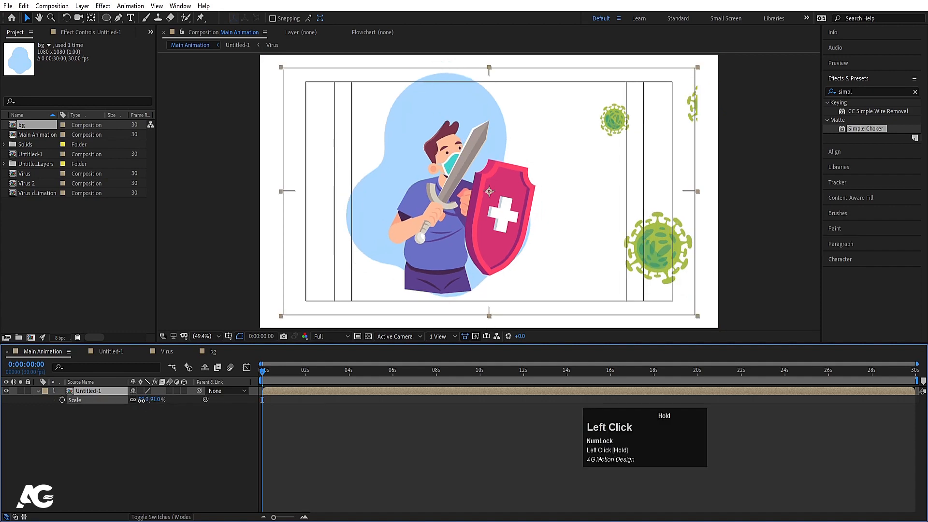
# Unlock the virus layers in Untitled-1 and turn on Collapse Transformations for the Virus layer and the nested Untitled-1 layer.
pyautogui.doubleClick(95, 391)
pyautogui.moveTo(28, 408); pyautogui.dragTo(27, 399)
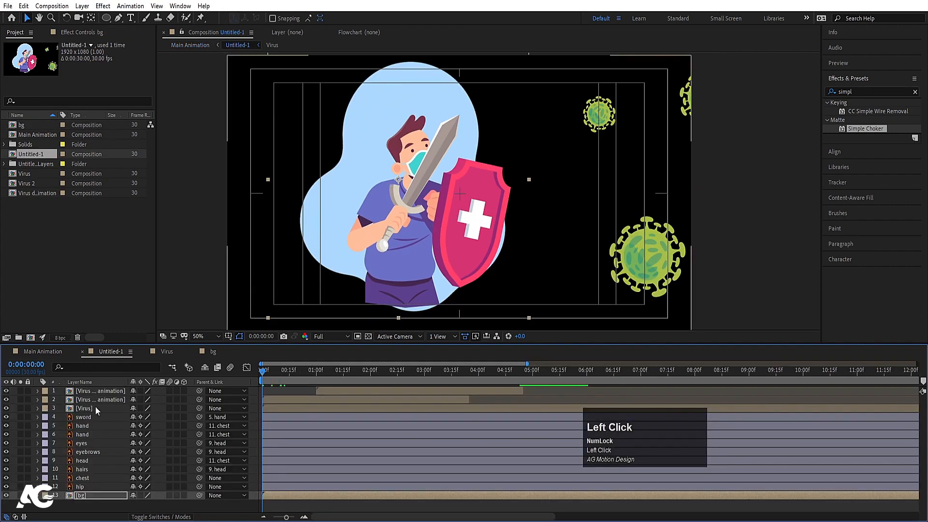
pyautogui.click(95, 407)
pyautogui.keyDown('shift'); pyautogui.click(106, 393); pyautogui.keyUp('shift')
pyautogui.click(158, 397)
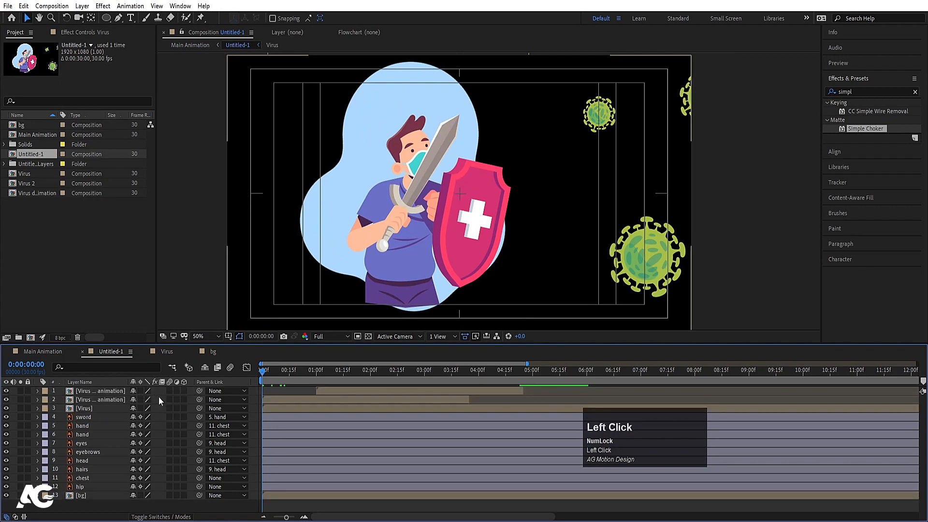
pyautogui.click(140, 408)
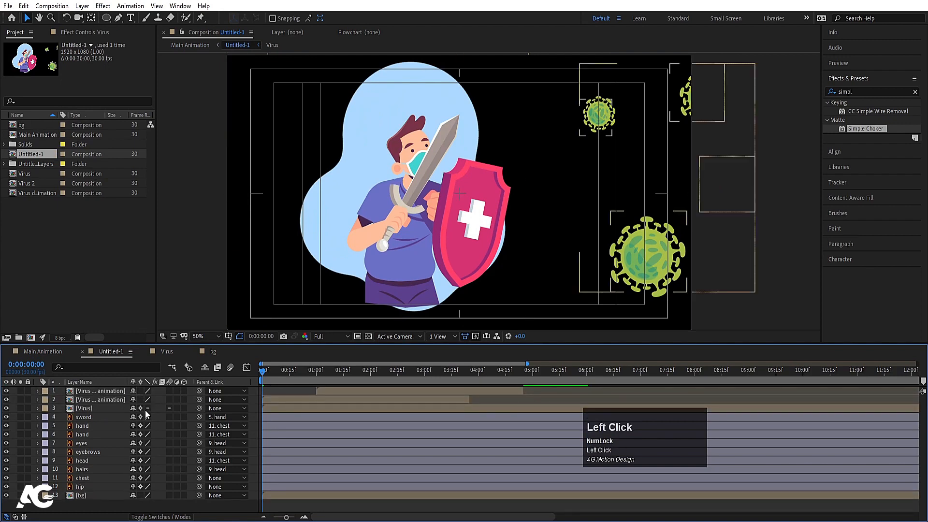
pyautogui.click(62, 356)
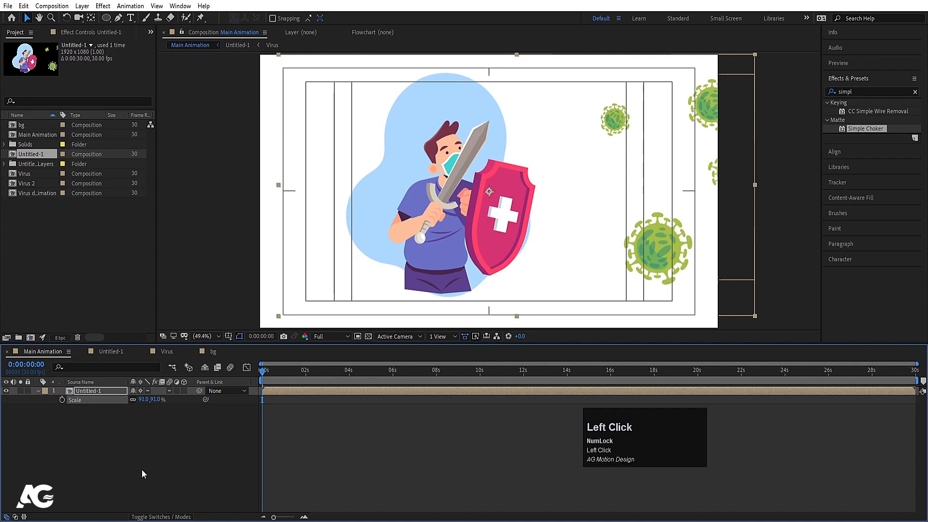
# Set the Untitled-1 layer's scale to 86% and add a scale keyframe at the start of Main Animation.
pyautogui.moveTo(144, 399); pyautogui.dragTo(143, 400)
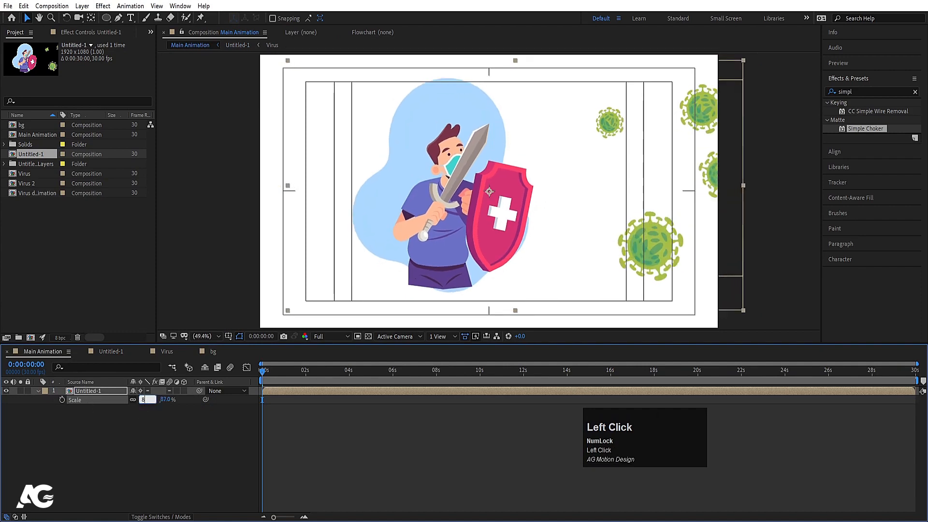
pyautogui.write('86')
pyautogui.press('Return')
pyautogui.click(62, 400)
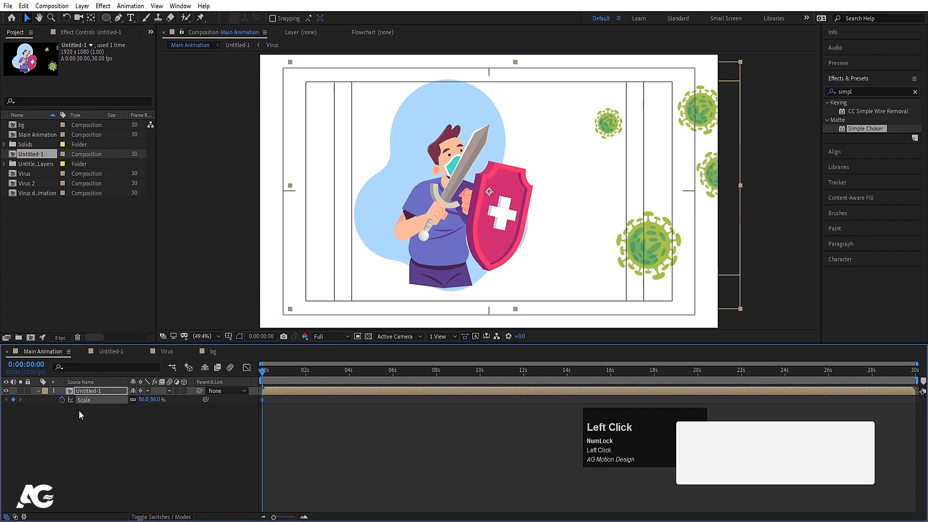
# Keyframe the Untitled-1 layer's scale to 100% at 5 seconds and end the work area there.
pyautogui.press('space')
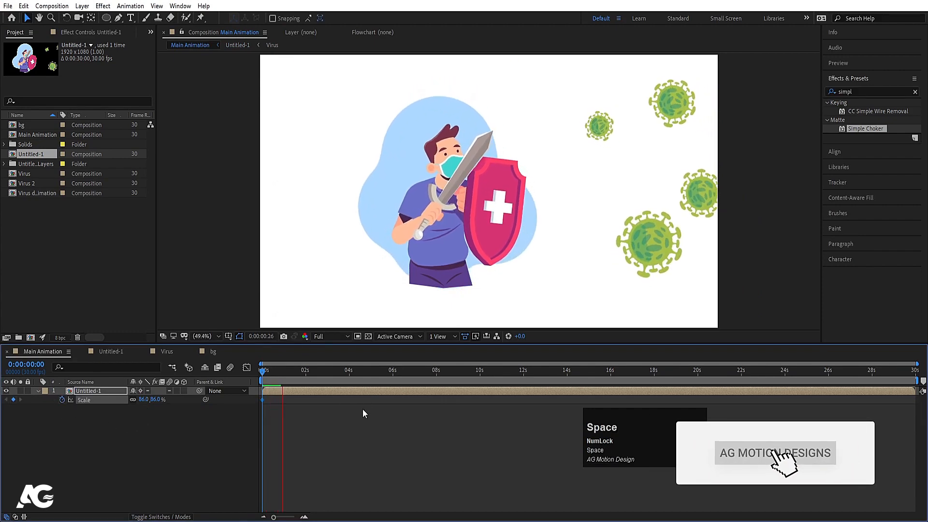
pyautogui.moveTo(309, 372); pyautogui.dragTo(441, 373)
pyautogui.press('=')
pyautogui.press('=')
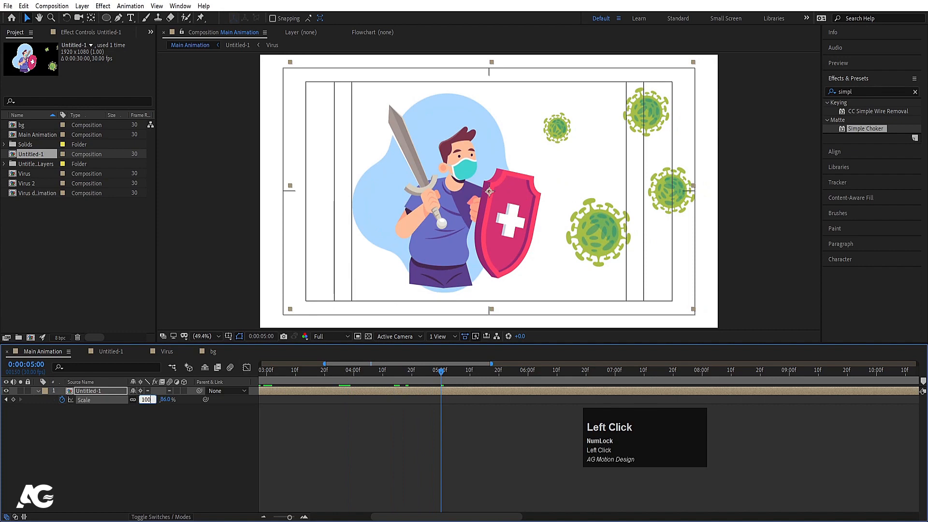
pyautogui.write('100')
pyautogui.press('Return')
pyautogui.press('n')
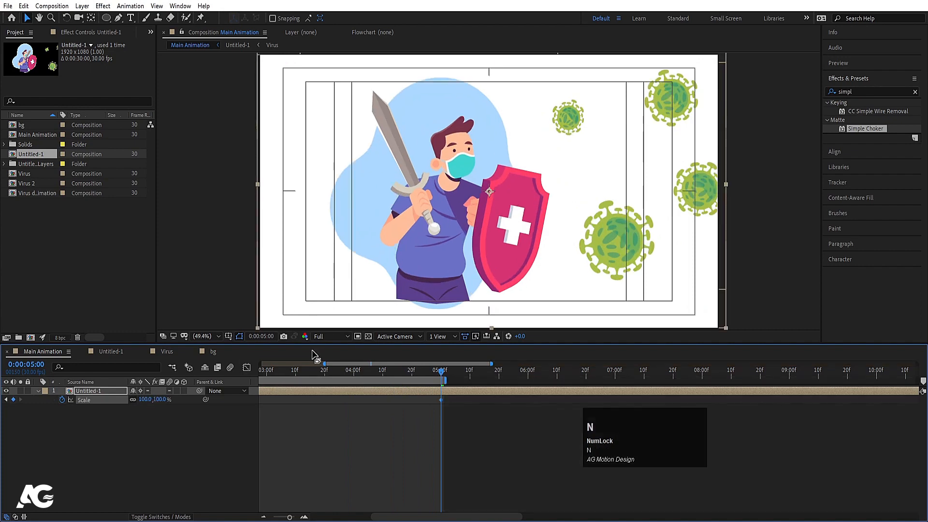
# Add a white 1920 x 1080 solid beneath the Untitled-1 layer and lower the preview resolution to Quarter.
pyautogui.click(214, 439)
pyautogui.hotkey('ctrl', 'y')
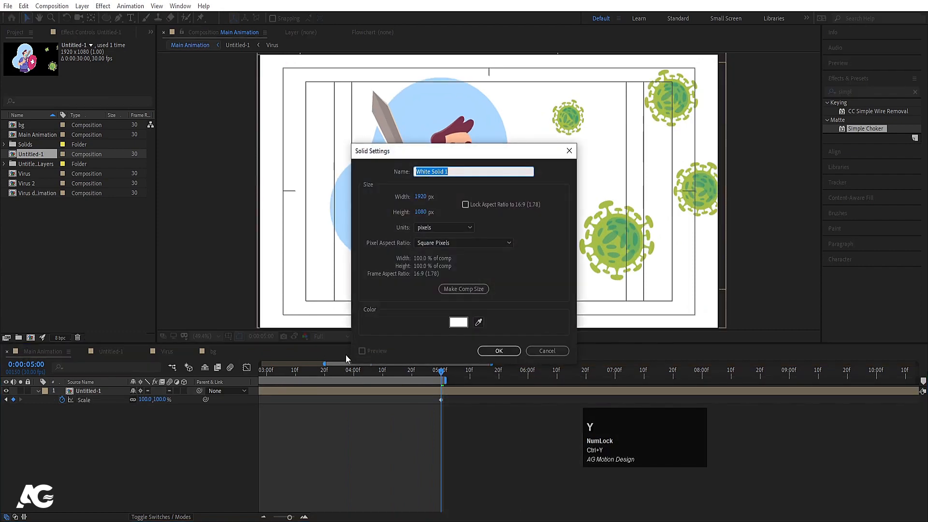
pyautogui.press('Return')
pyautogui.moveTo(92, 390); pyautogui.dragTo(97, 416)
pyautogui.click(317, 336)
pyautogui.click(326, 396)
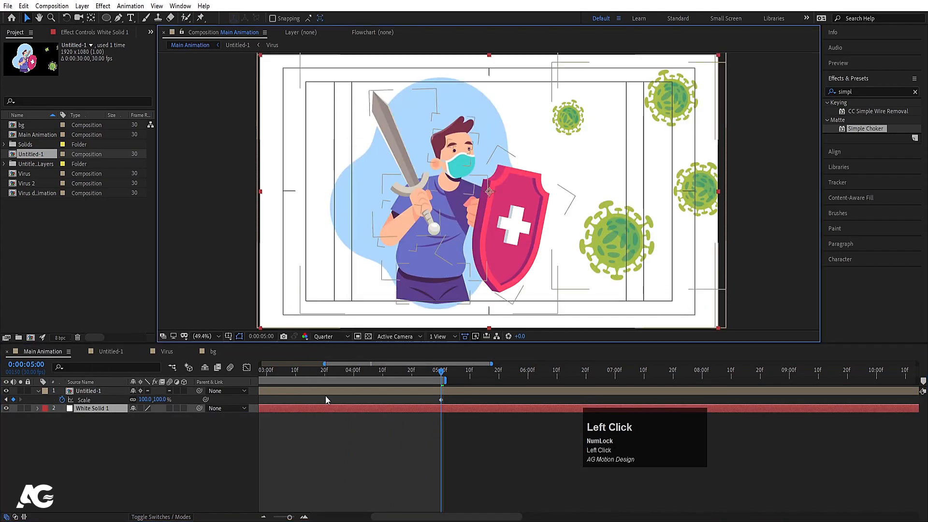
# Preview Main Animation and check the shattering viruses in the Untitled-1 composition.
pyautogui.press('j')
pyautogui.press('space')
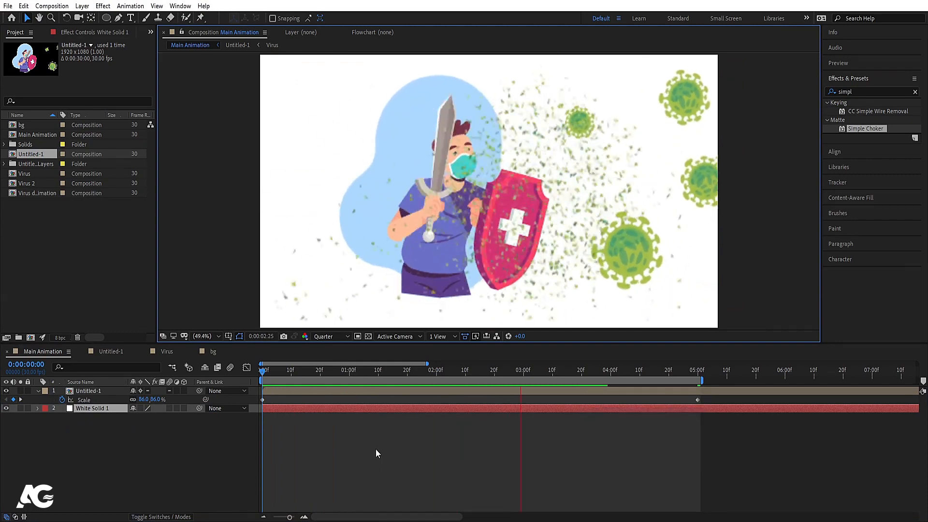
pyautogui.press('space')
pyautogui.doubleClick(89, 392)
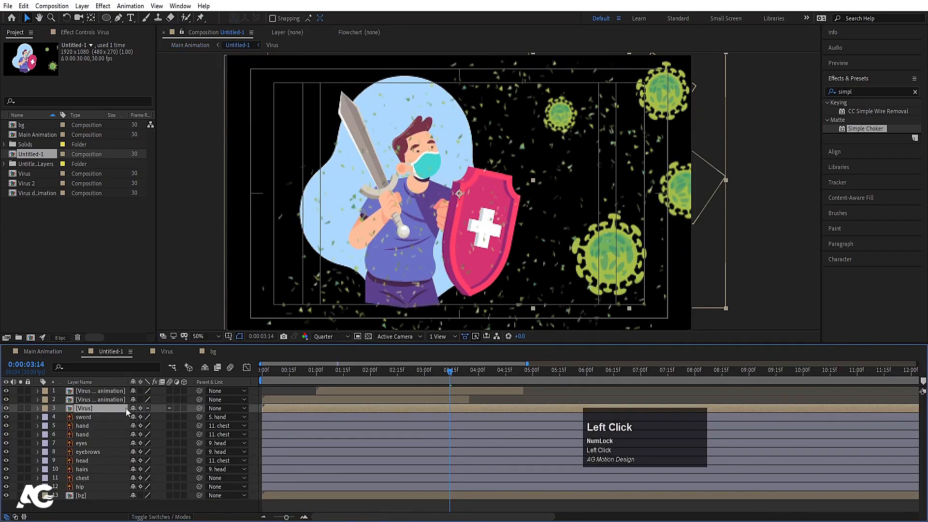
pyautogui.moveTo(292, 372); pyautogui.dragTo(376, 376)
pyautogui.click(57, 354)
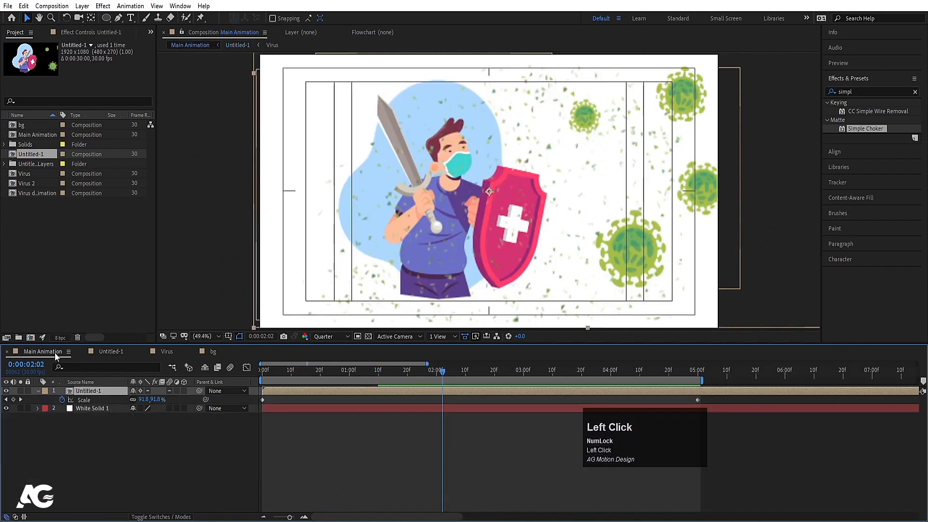
# Play back the complete Main Animation work area repeatedly to review the slow zoom, blob background and virus fight.
pyautogui.press('space')
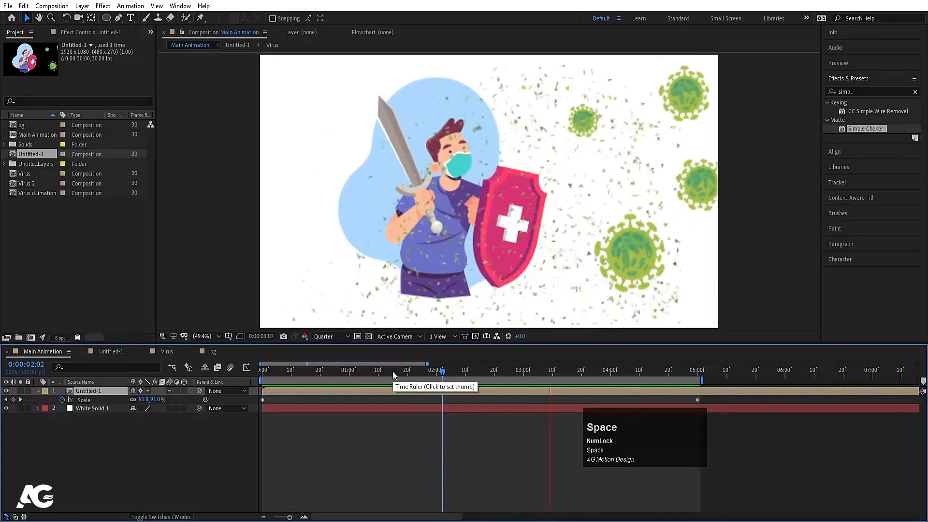
pyautogui.moveTo(309, 370); pyautogui.dragTo(253, 382)
pyautogui.press('space')
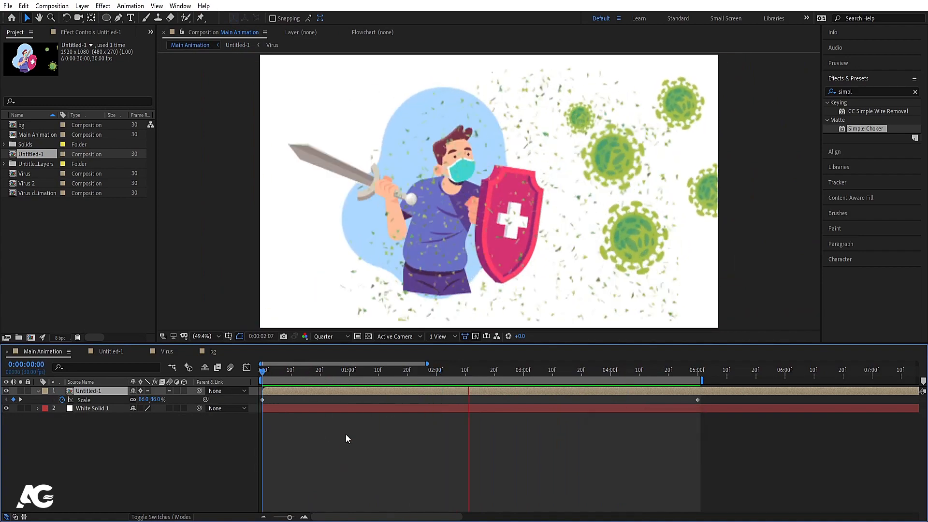
pyautogui.press('space')
pyautogui.press('space')
pyautogui.press('space')
pyautogui.press('space')
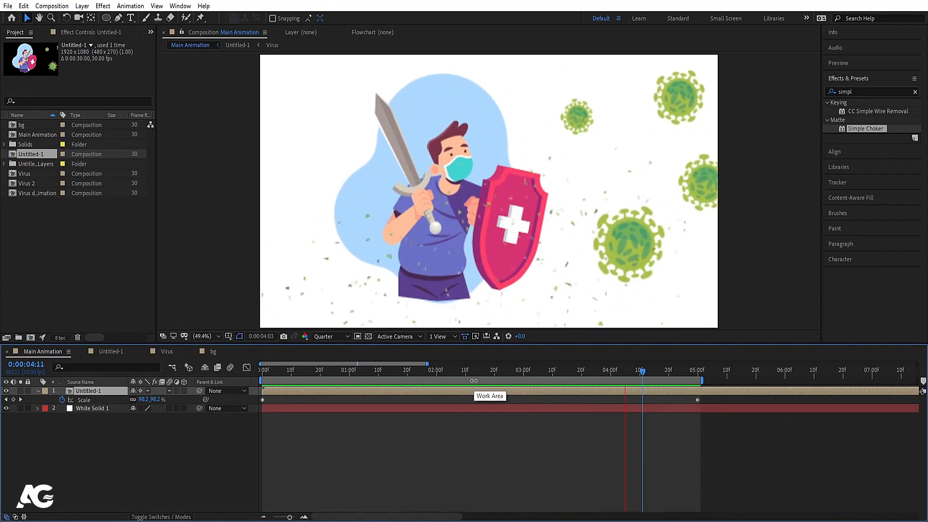
pyautogui.press('space')
pyautogui.press('space')
pyautogui.press('space')
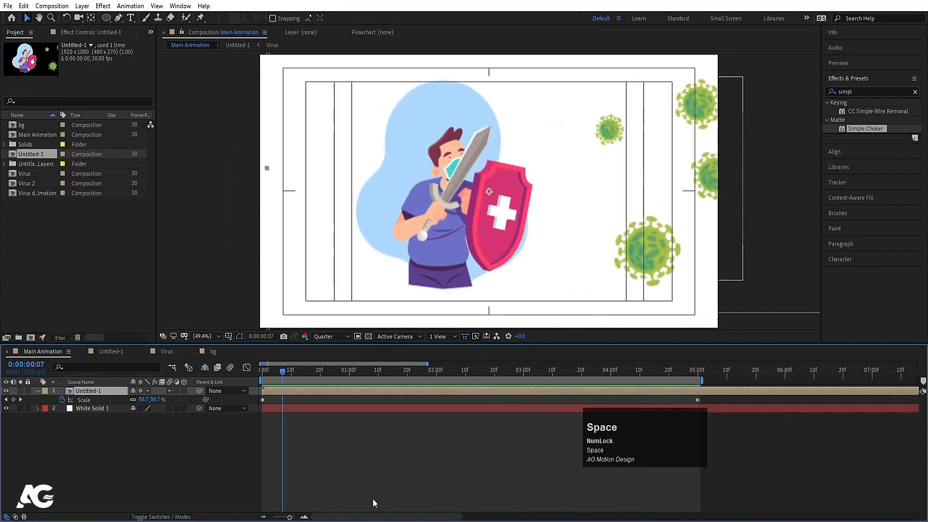
pyautogui.press('space')
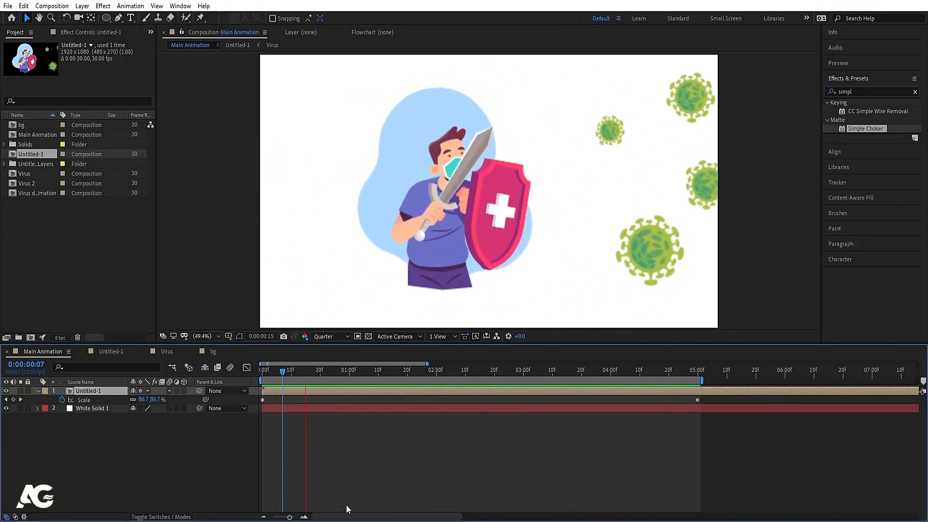
pyautogui.press('space')
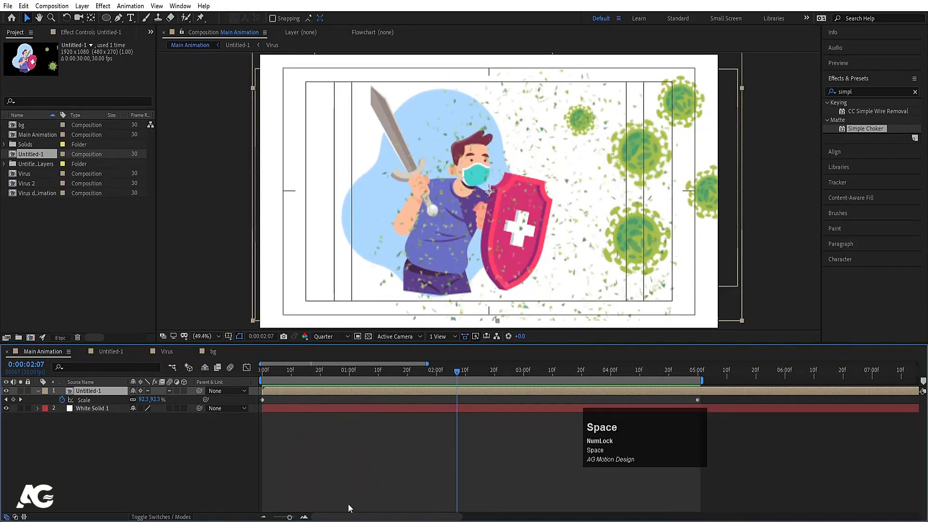